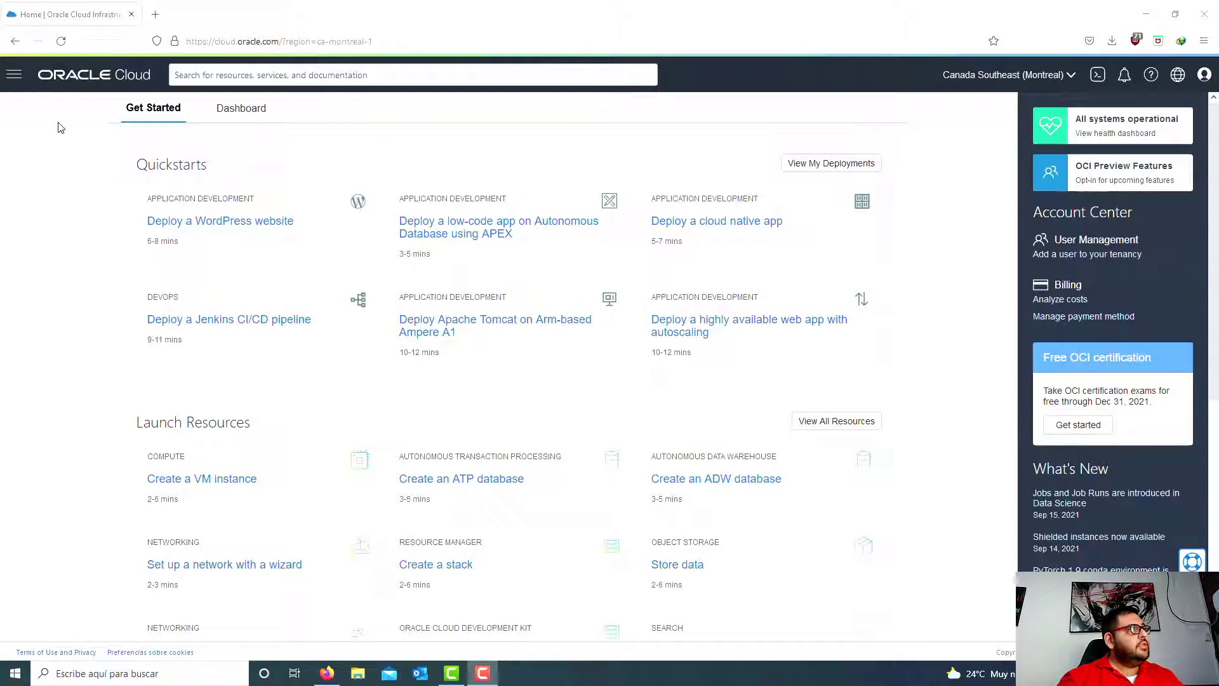
- Go to Compute > Instances from the console navigation menu for the Test_CSA compartment
left_click(14, 75)
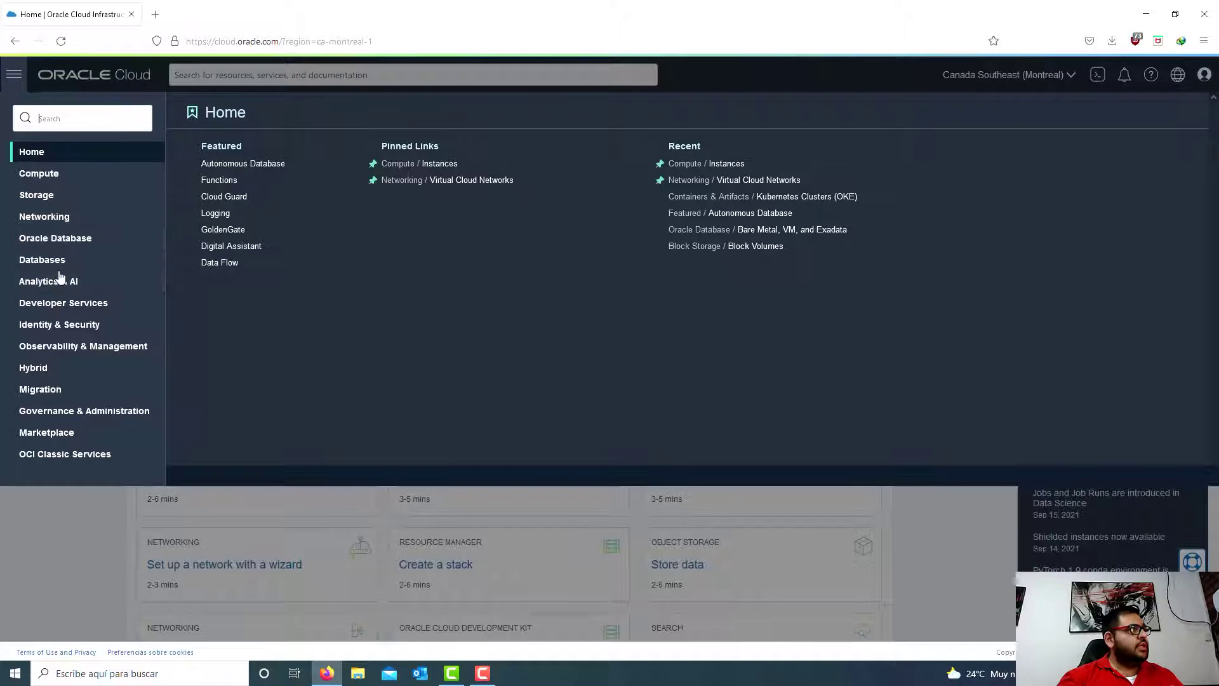
left_click(57, 261)
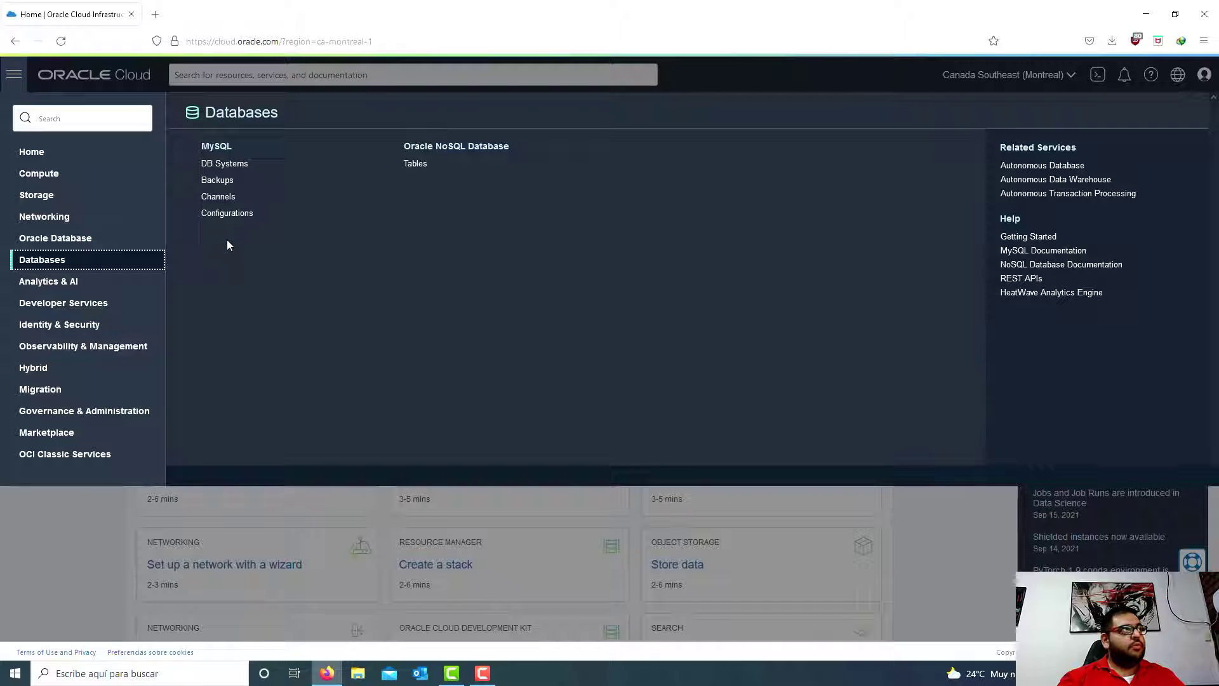
mouse_move(65, 177)
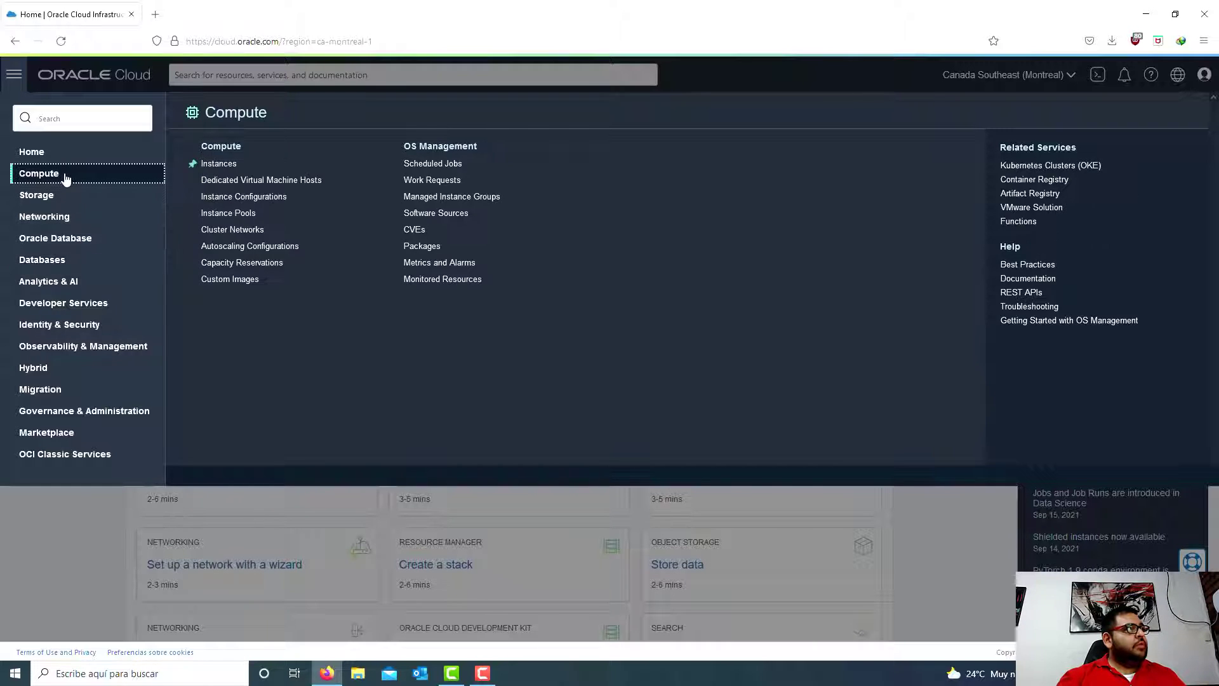
left_click(212, 164)
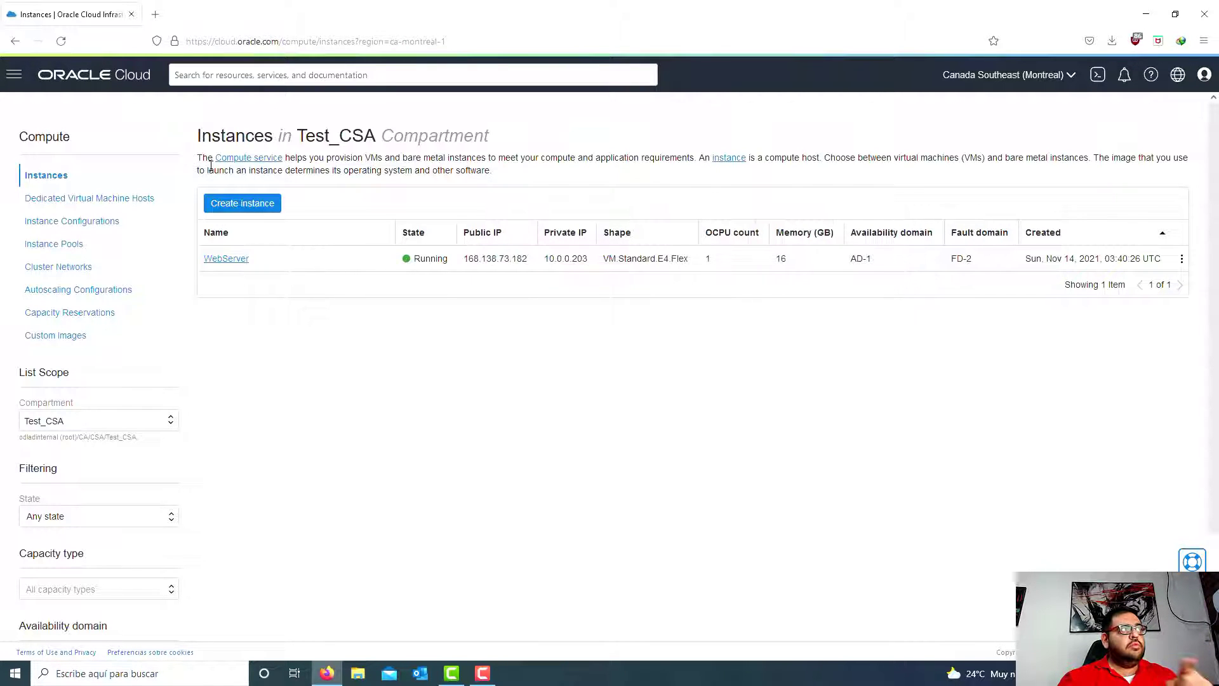
- Open the WebServer instance's details page from the Instances table
left_click(232, 259)
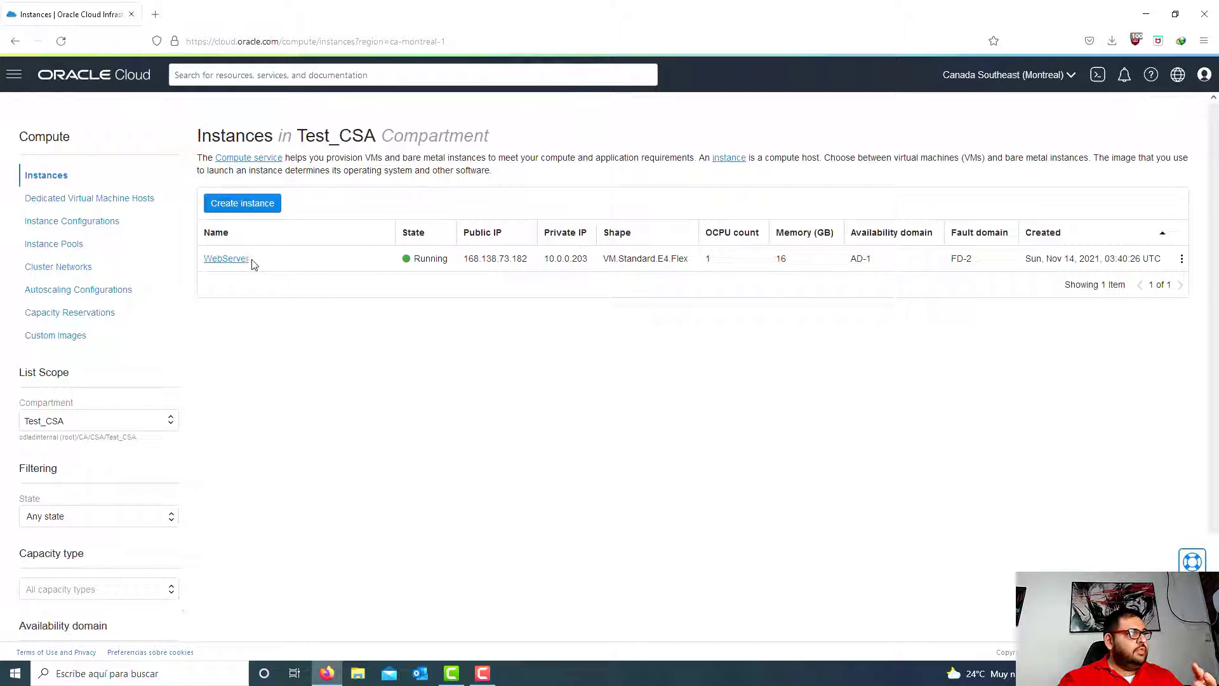
left_click(235, 259)
- Launch PuTTY and paste the WebServer public IP 168.138.73.182 as the host name
left_click(15, 676)
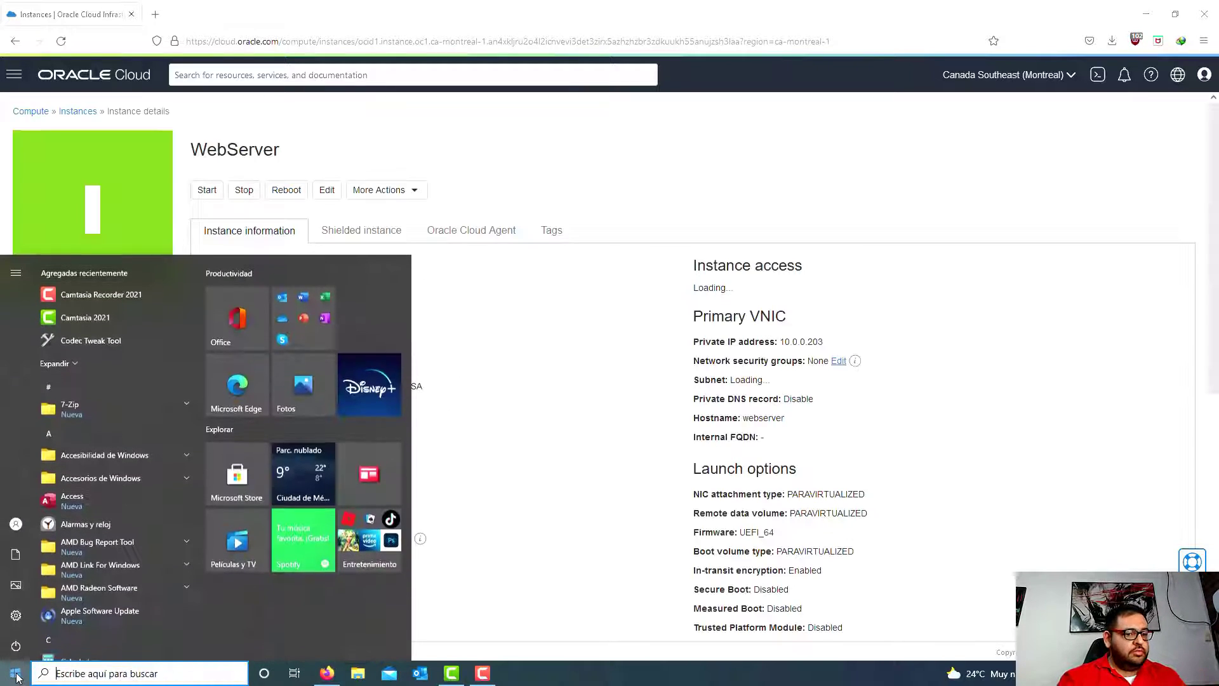
type("putty")
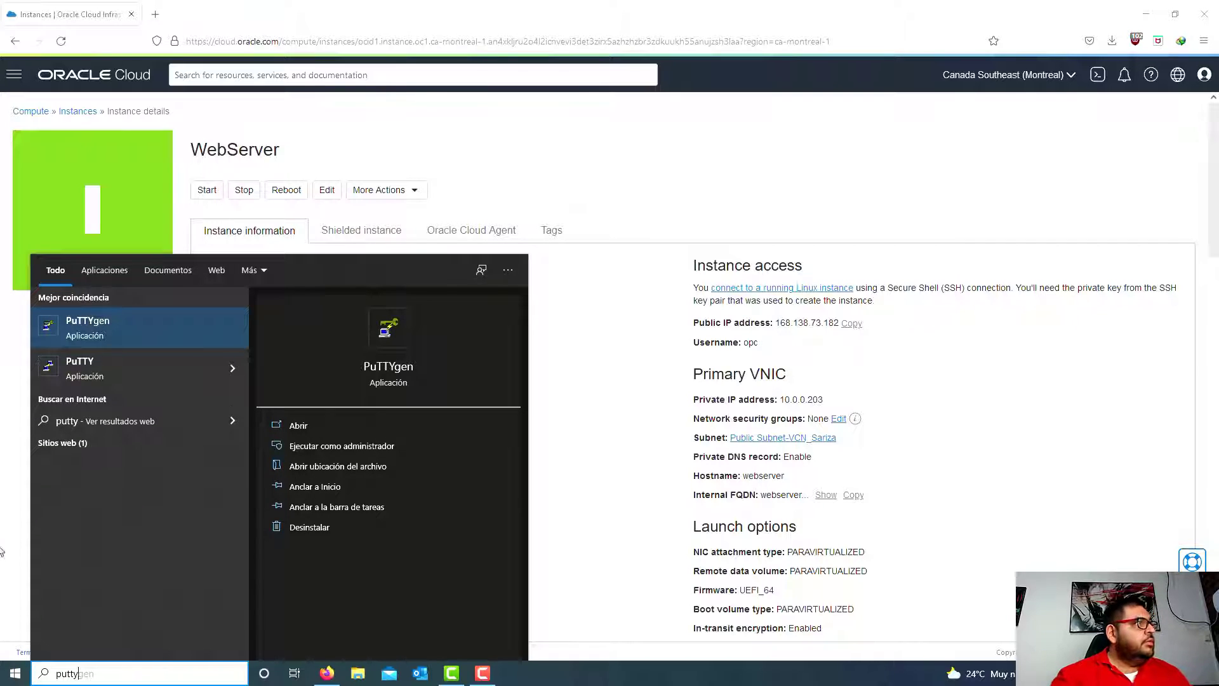
left_click(95, 368)
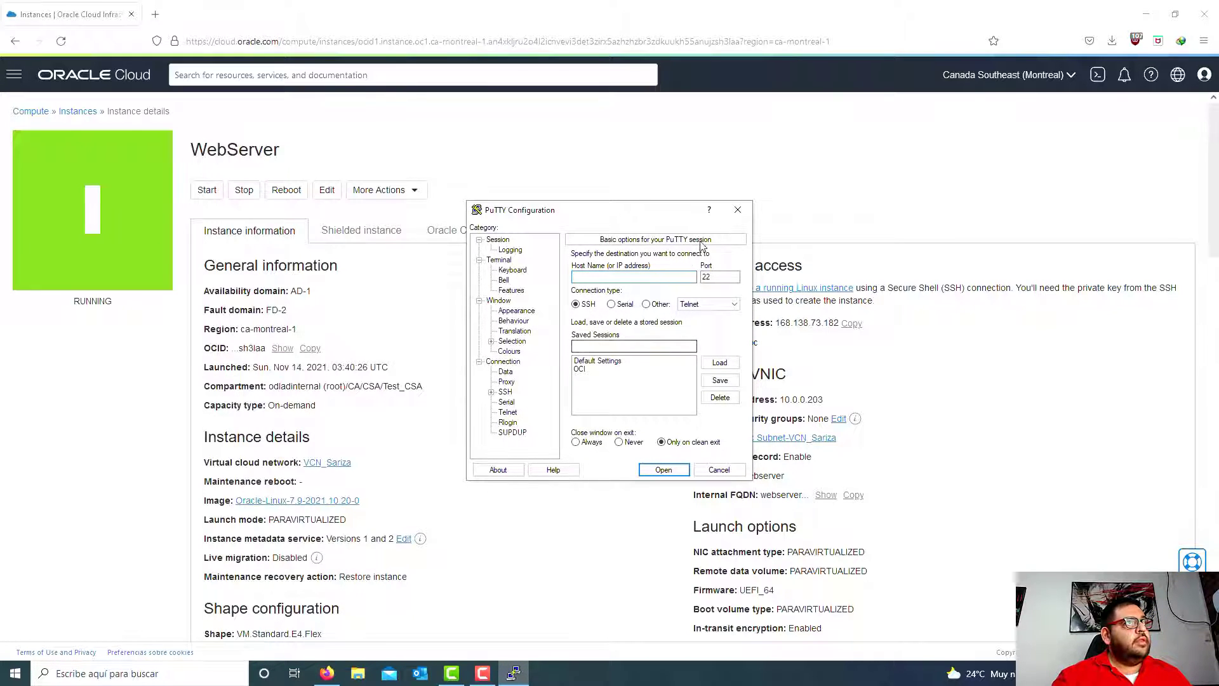
left_click(348, 183)
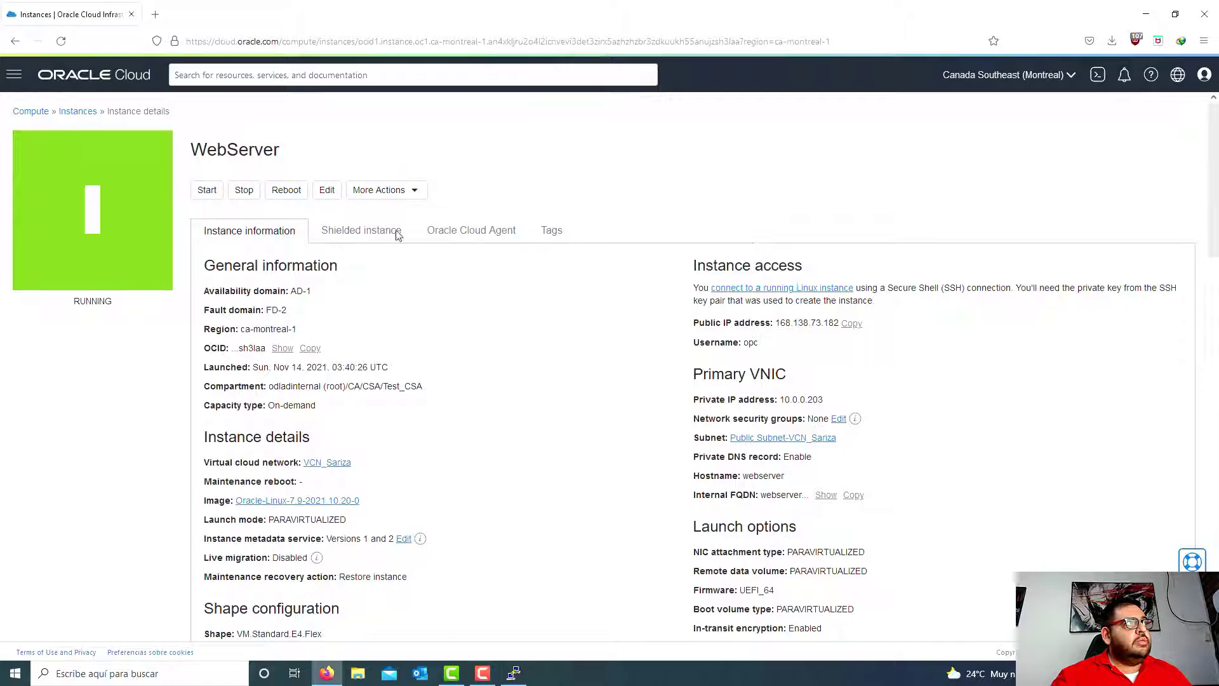
left_click(513, 674)
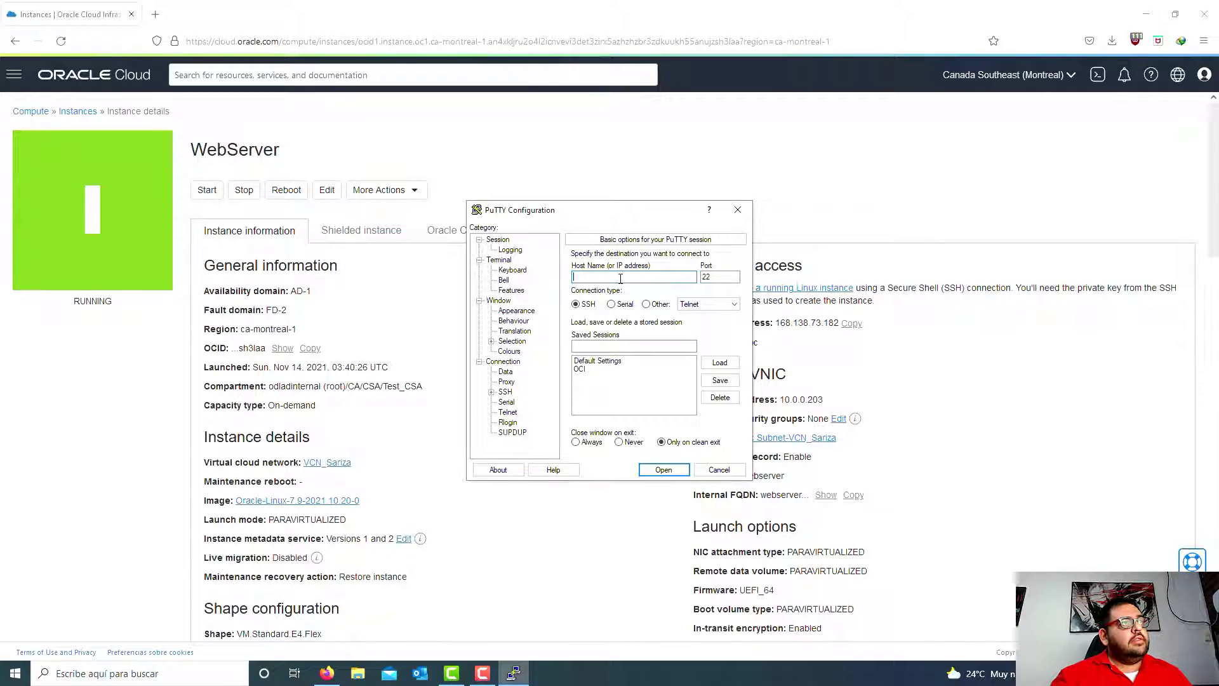
left_click_drag(609, 209, 541, 198)
left_click(851, 323)
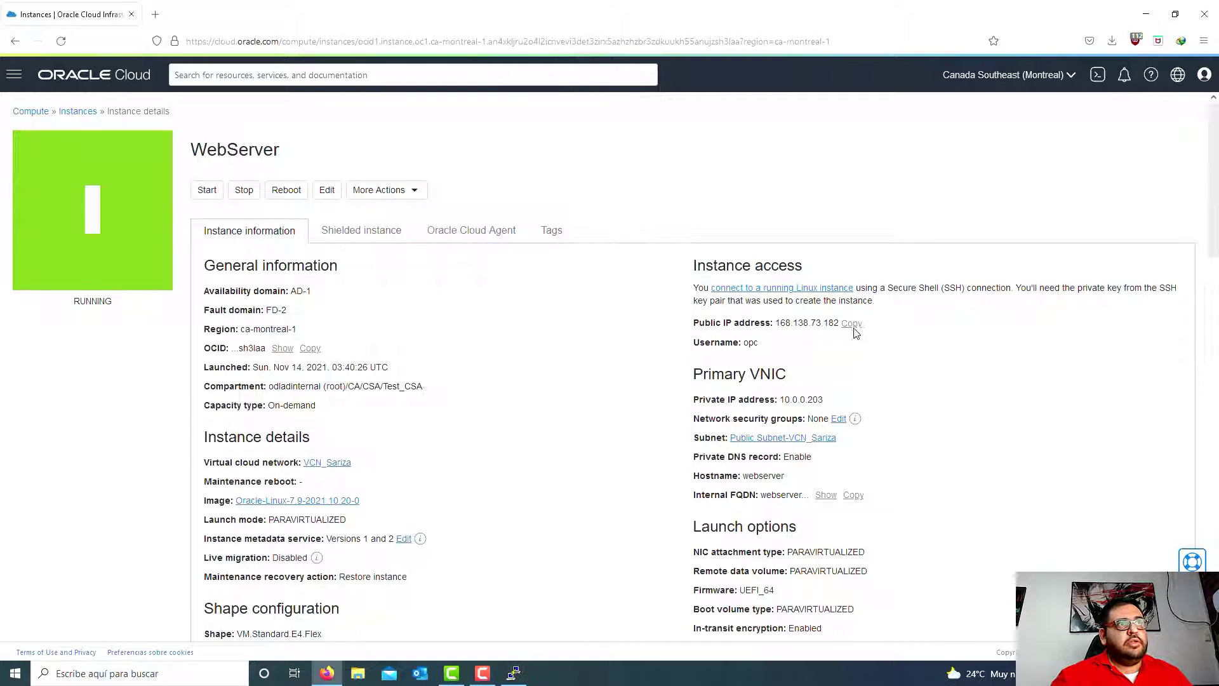
left_click(512, 673)
type("168.138.73.182")
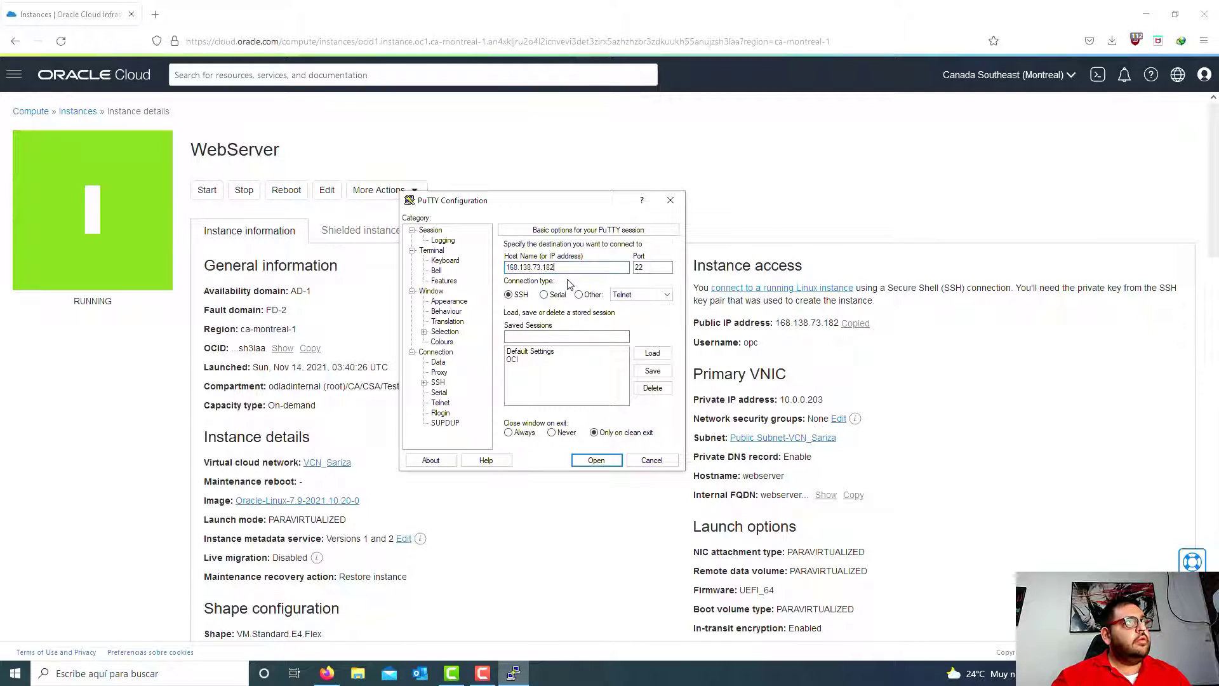
- Set the connection keepalive interval to 150 seconds and enable TCP keepalives
left_click(433, 353)
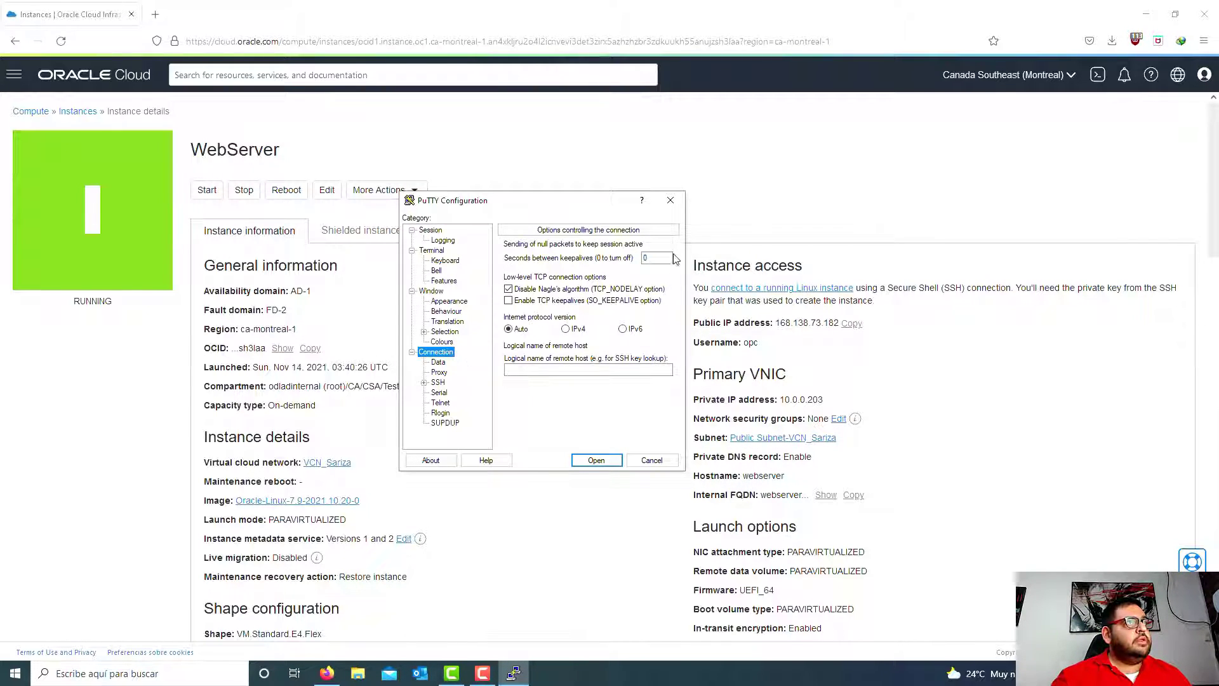
left_click_drag(660, 258, 613, 260)
type("150")
left_click(513, 301)
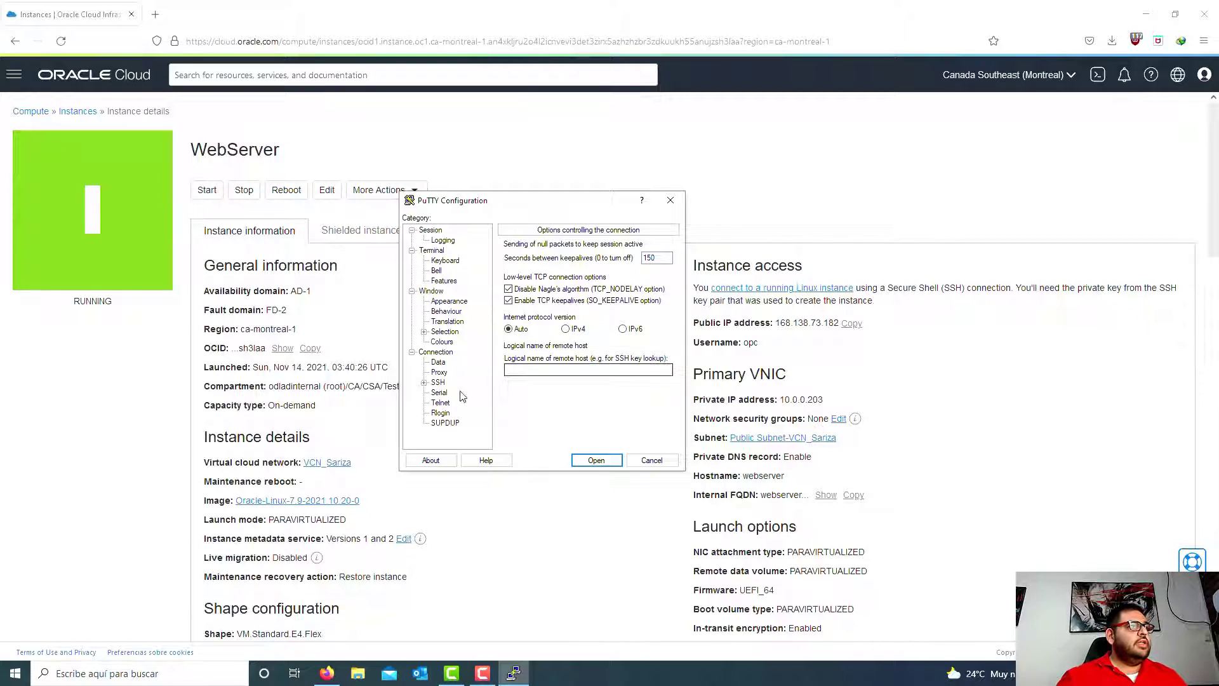
- Load the Private.ppk key under SSH > Auth and set Close window on exit to Never
left_click(424, 383)
left_click(449, 393)
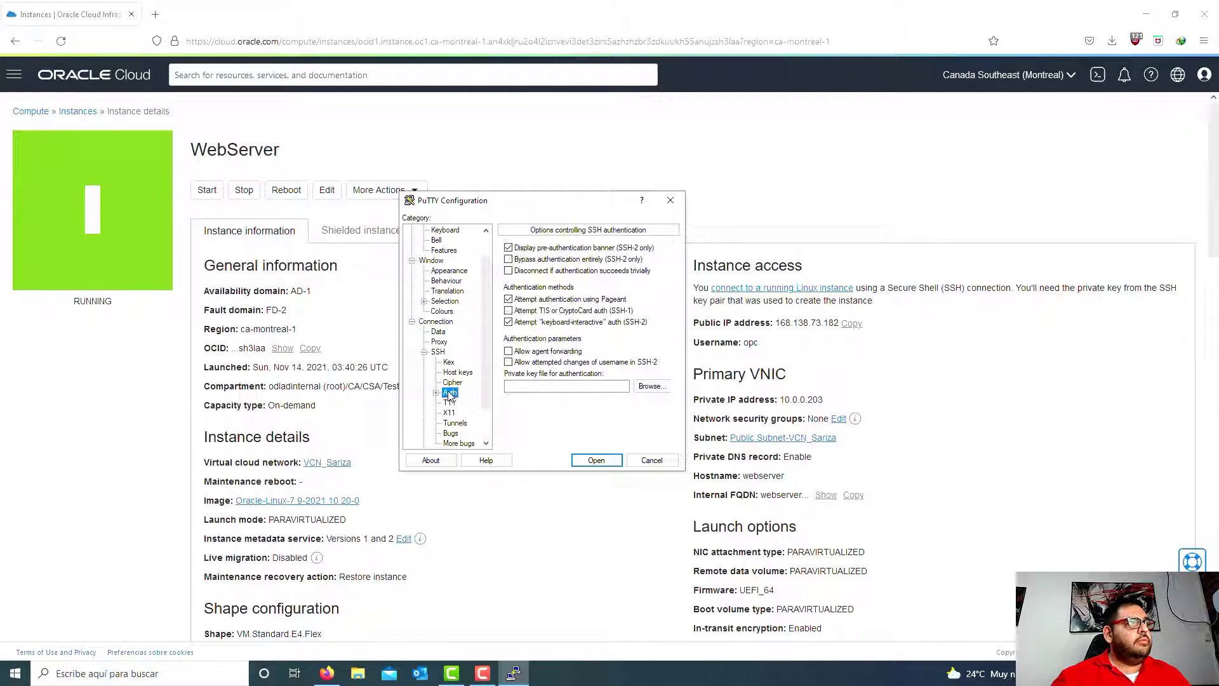
left_click(659, 390)
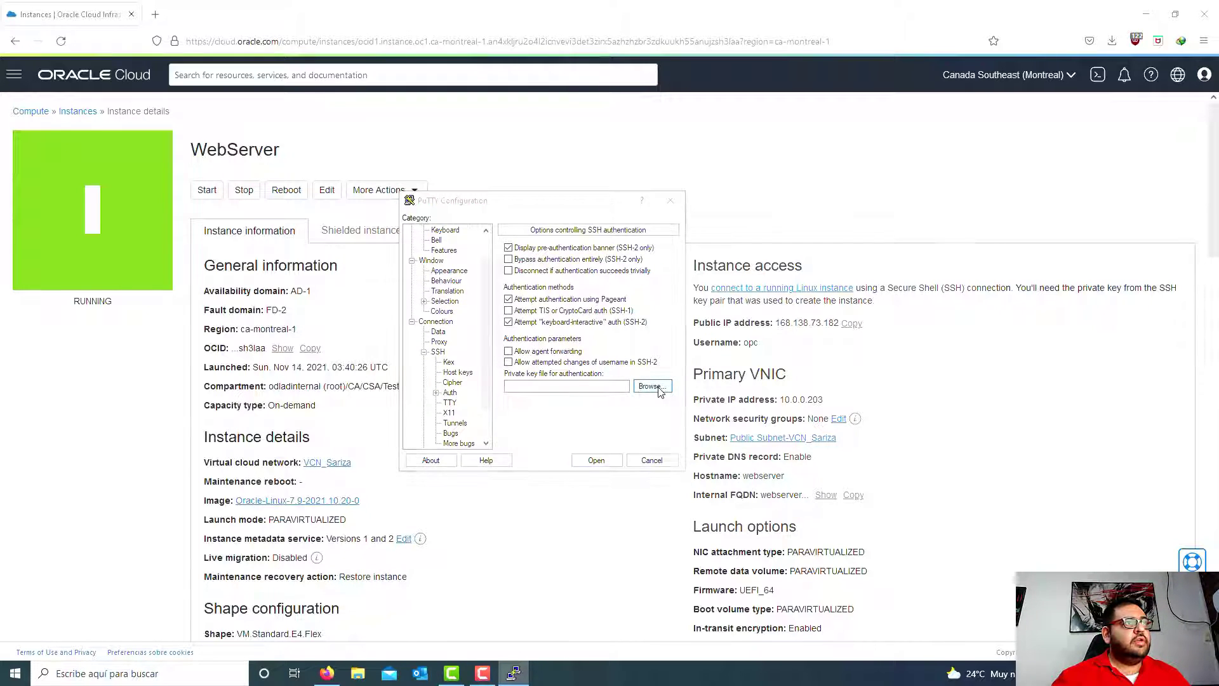
left_click(554, 335)
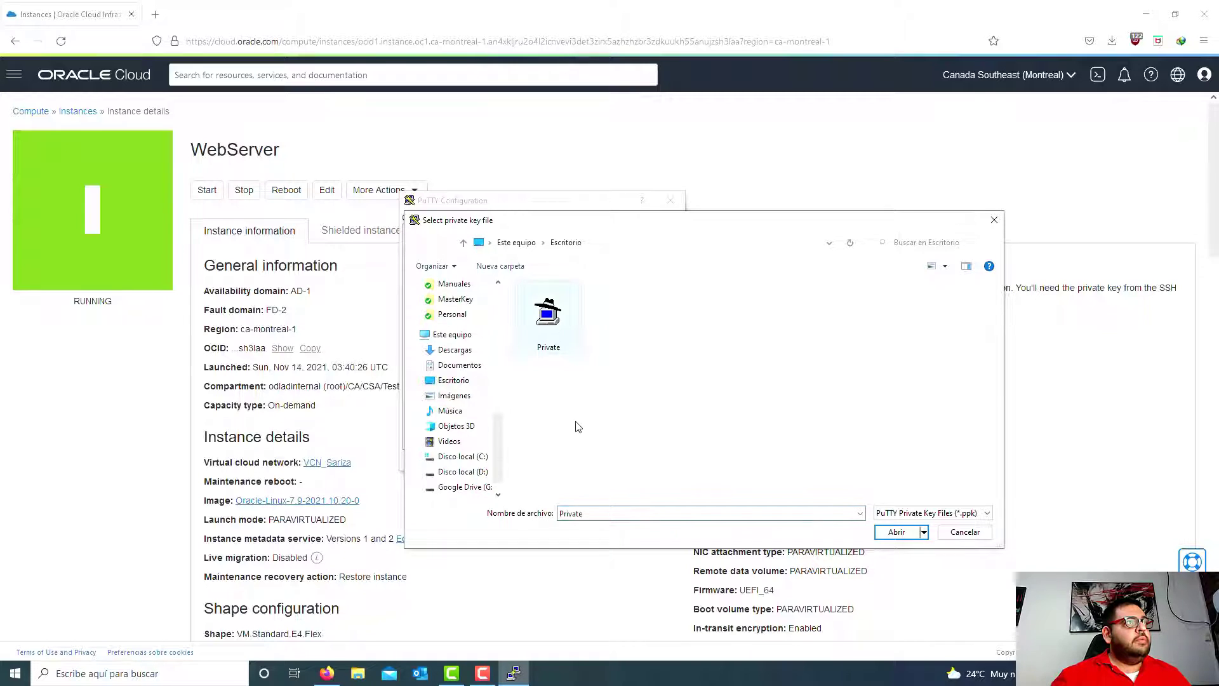
double_click(559, 330)
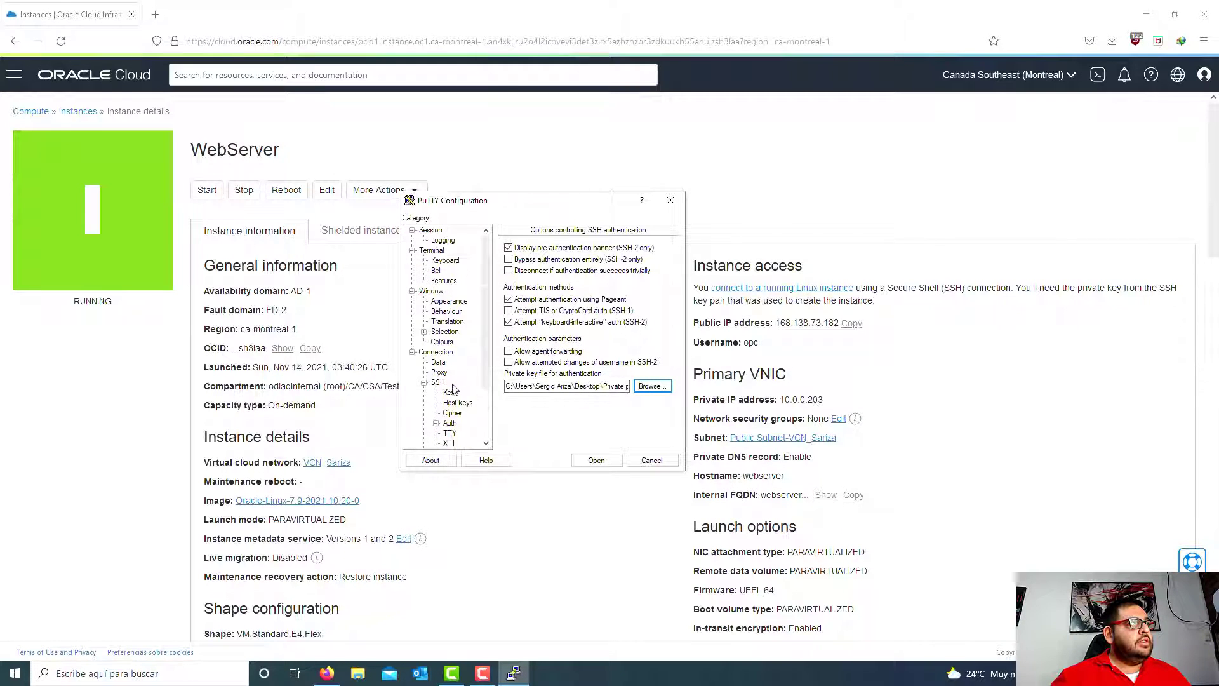
left_click(430, 230)
left_click(551, 432)
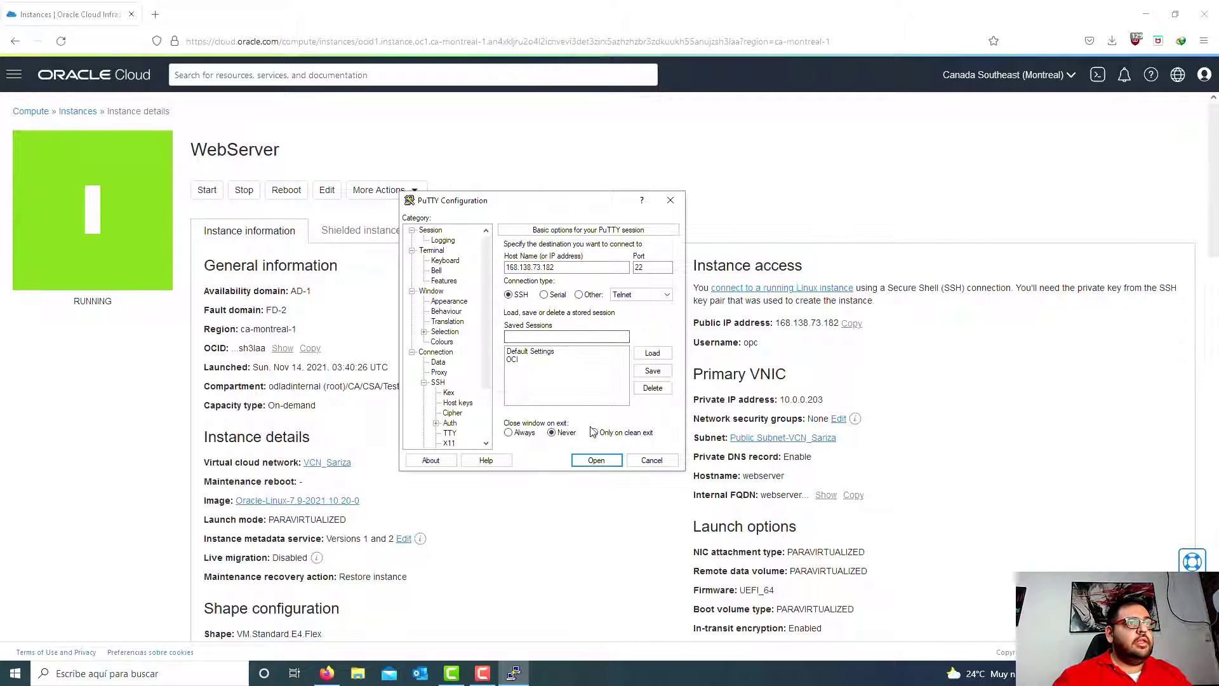
- Connect to the WebServer, log in as opc, and copy the public IP again from the console
left_click(597, 461)
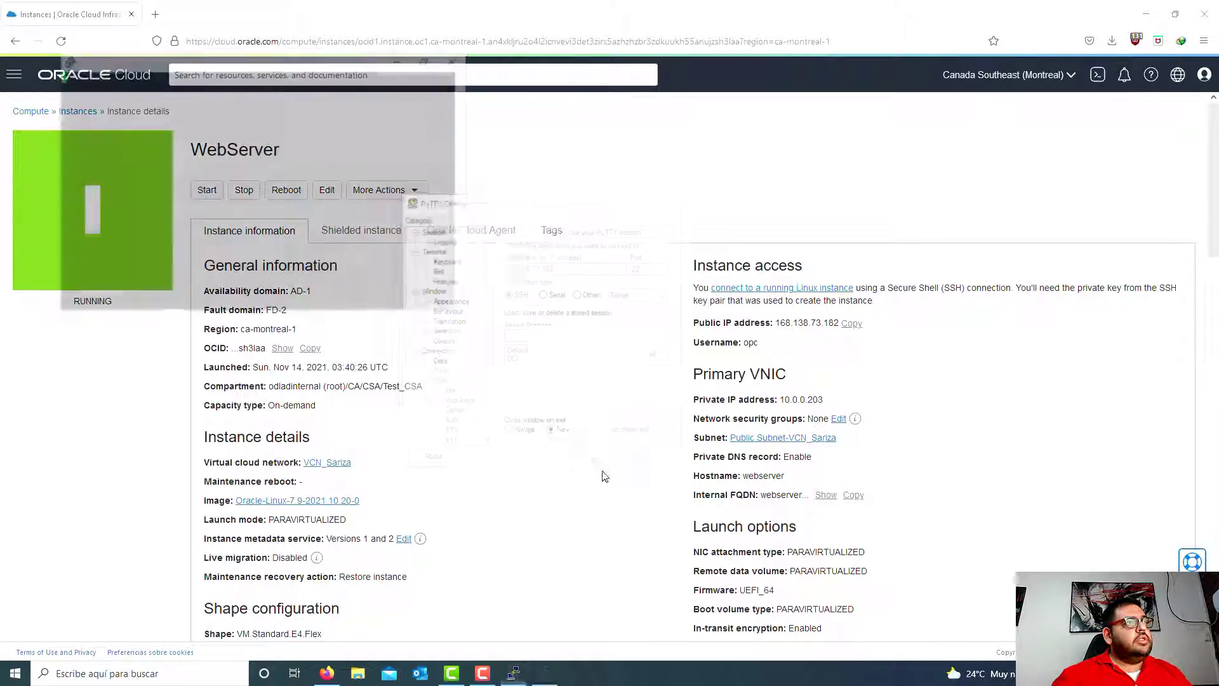
type("opc")
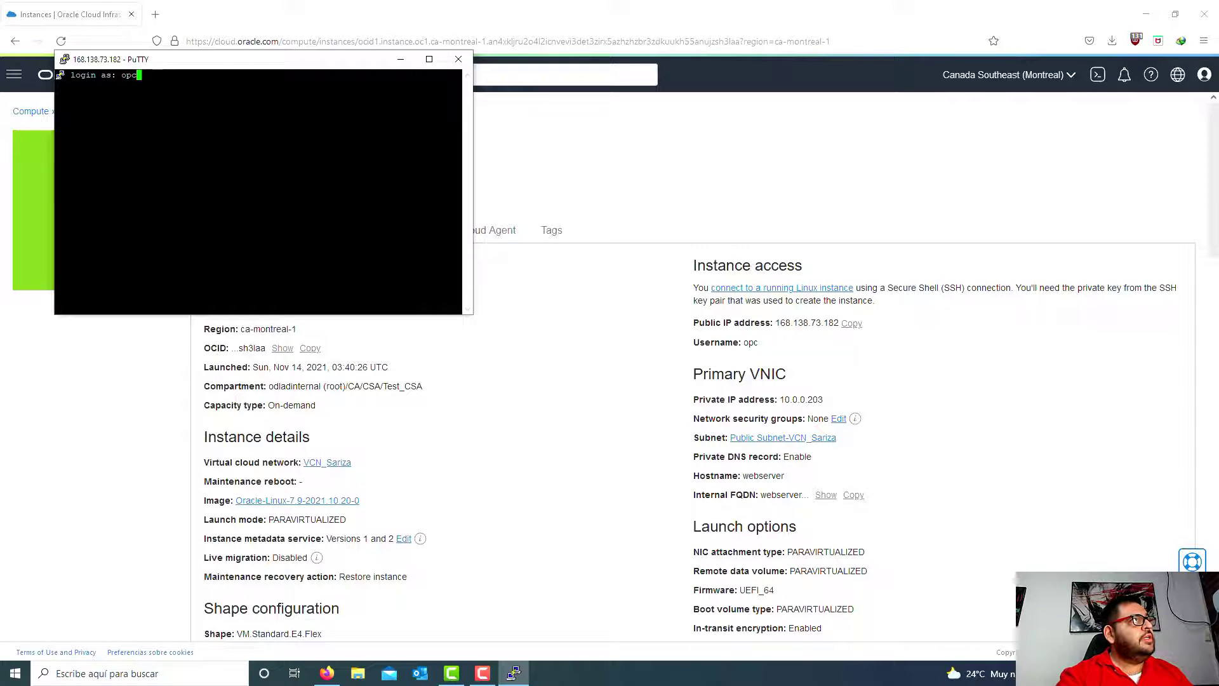
key("Return")
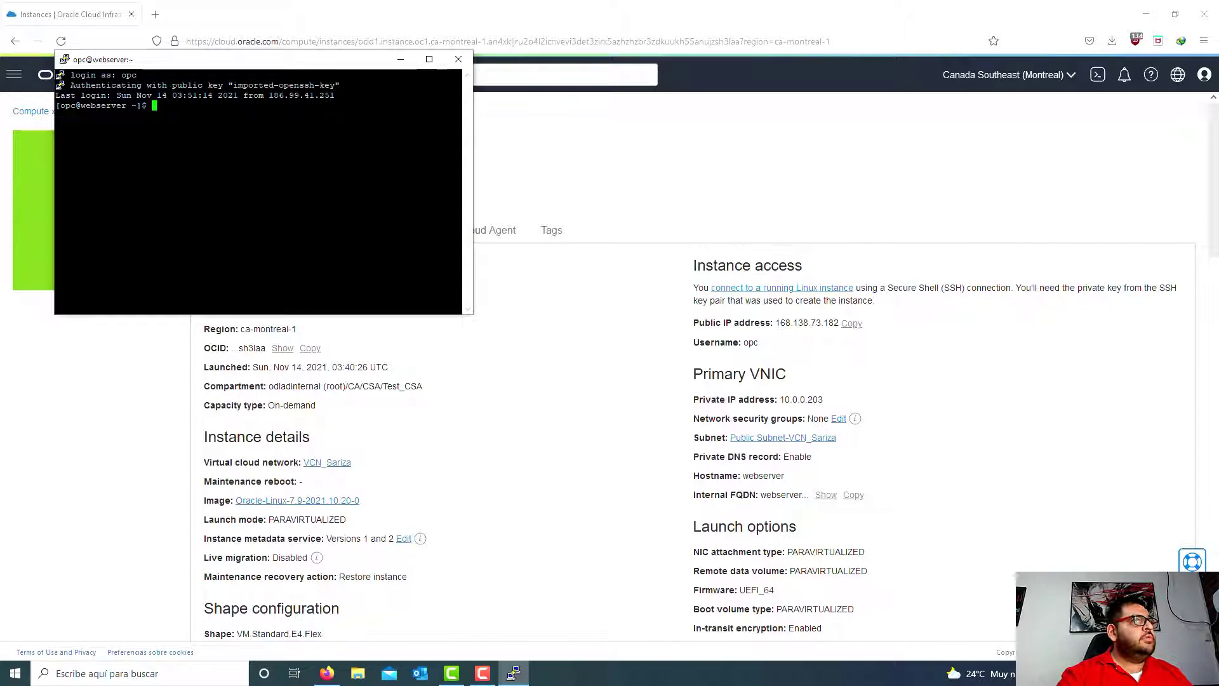
left_click(852, 323)
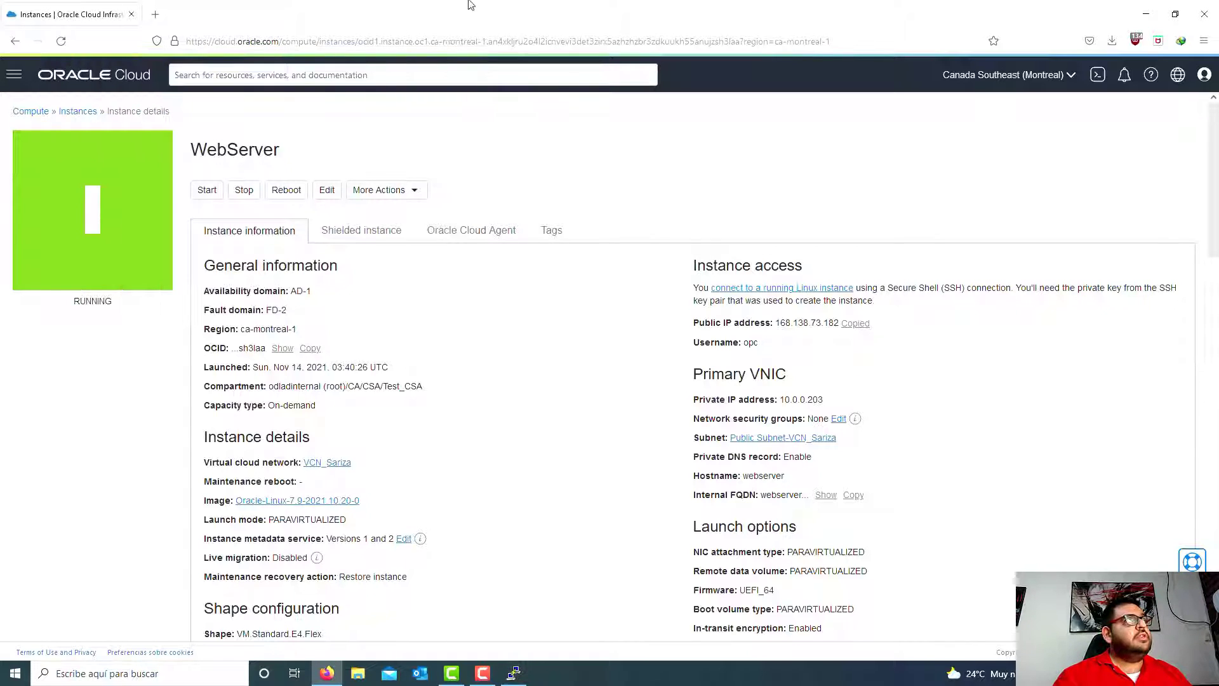
- Open the server's IP in a new Firefox tab and load its /info.php page
left_click(162, 13)
type("168.138.73.182")
key("Return")
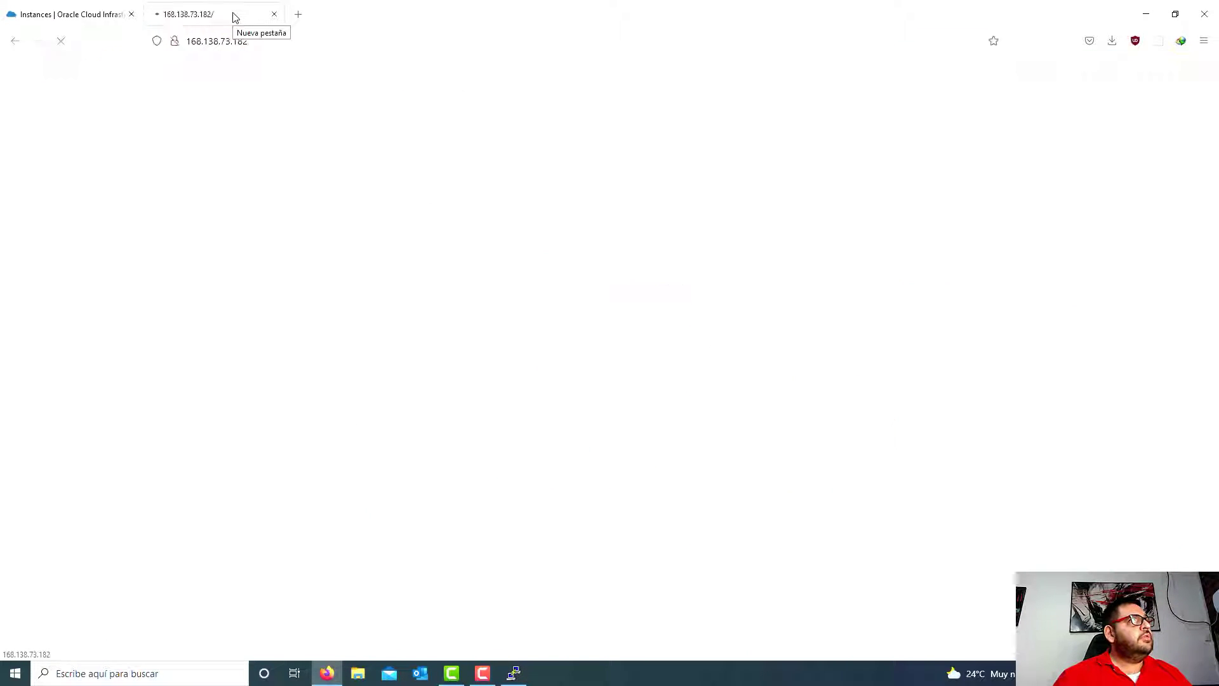
left_click(376, 42)
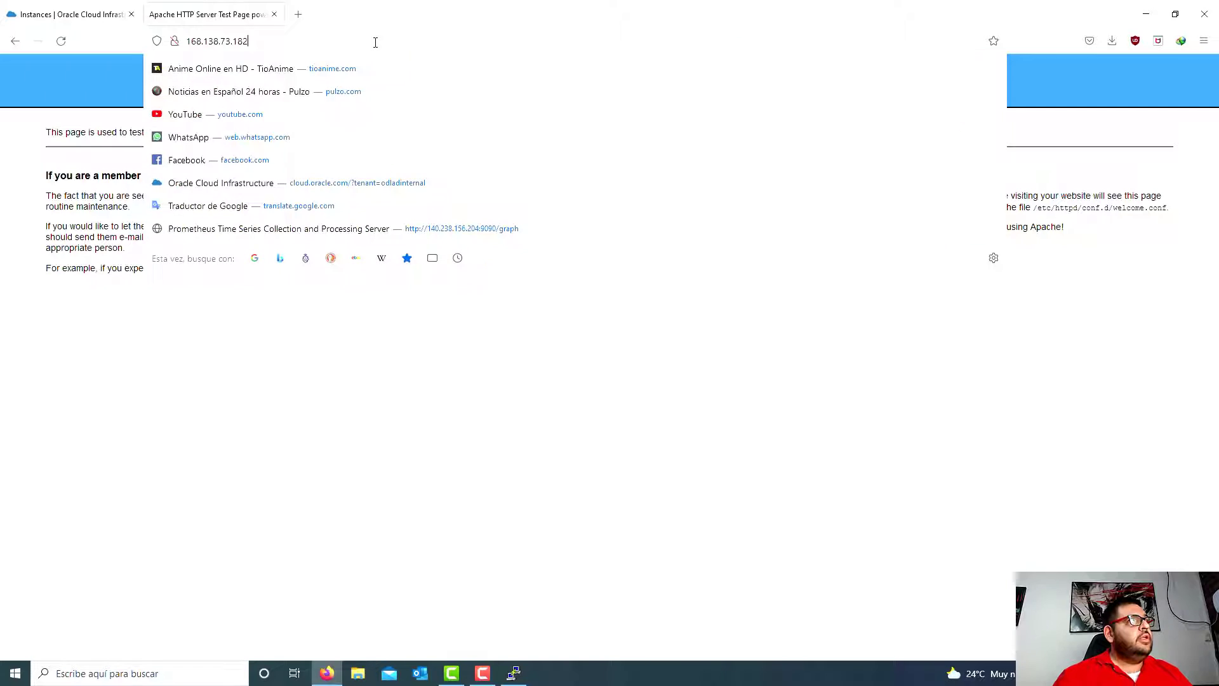
type("/info.php")
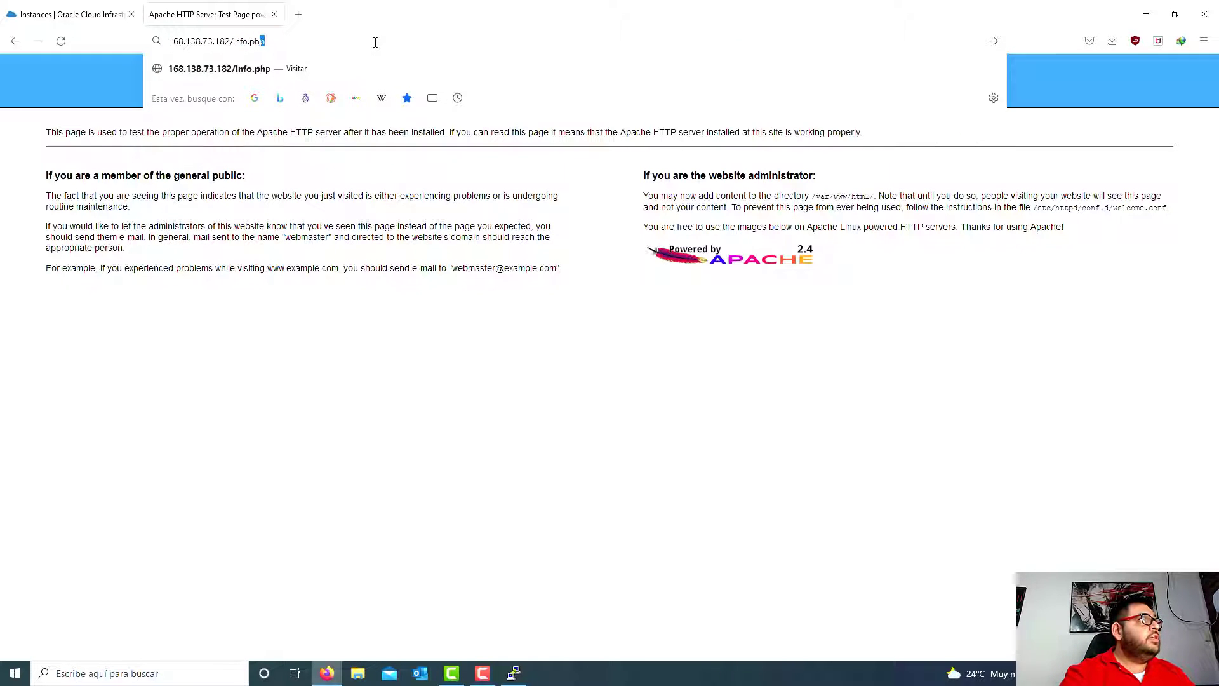
key("Return")
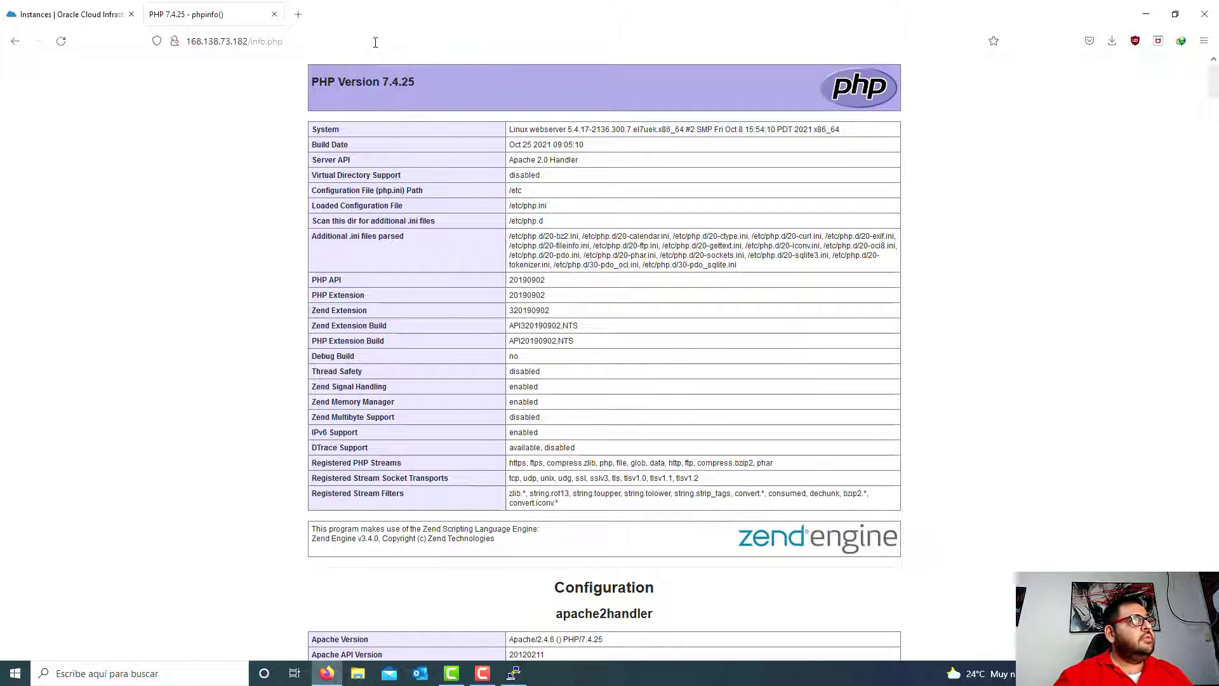
- Enter the search query 'php extension wordpress' in the address bar
left_click(376, 41)
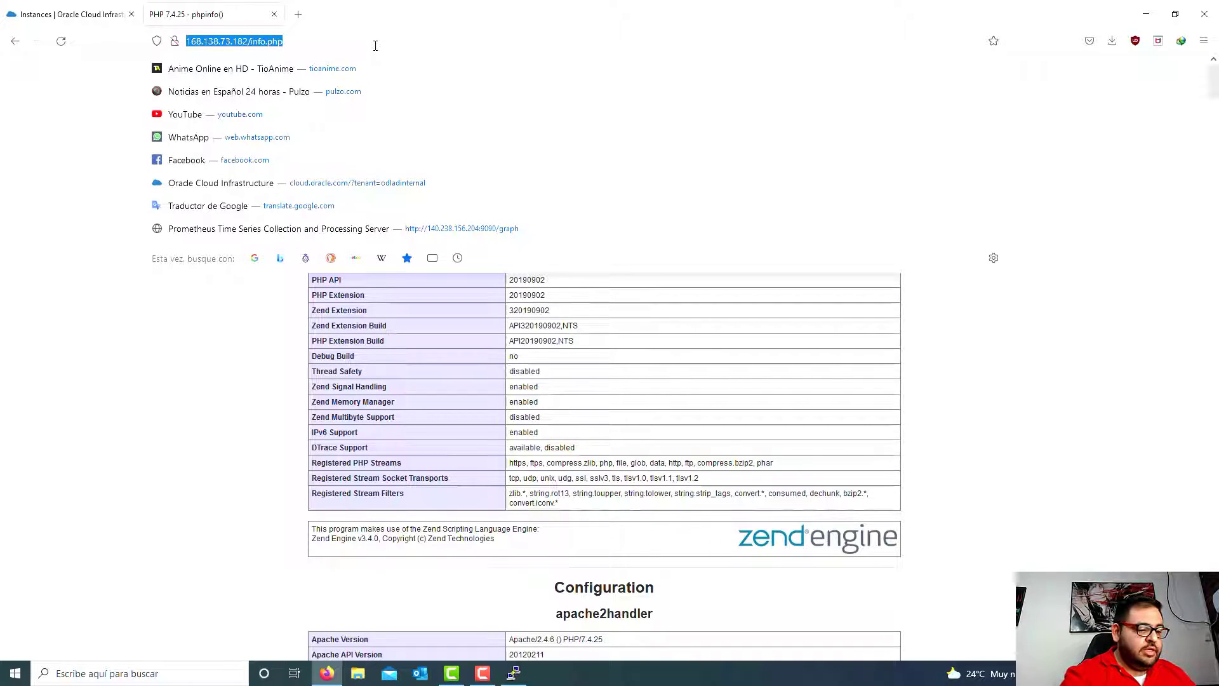
type("extensi")
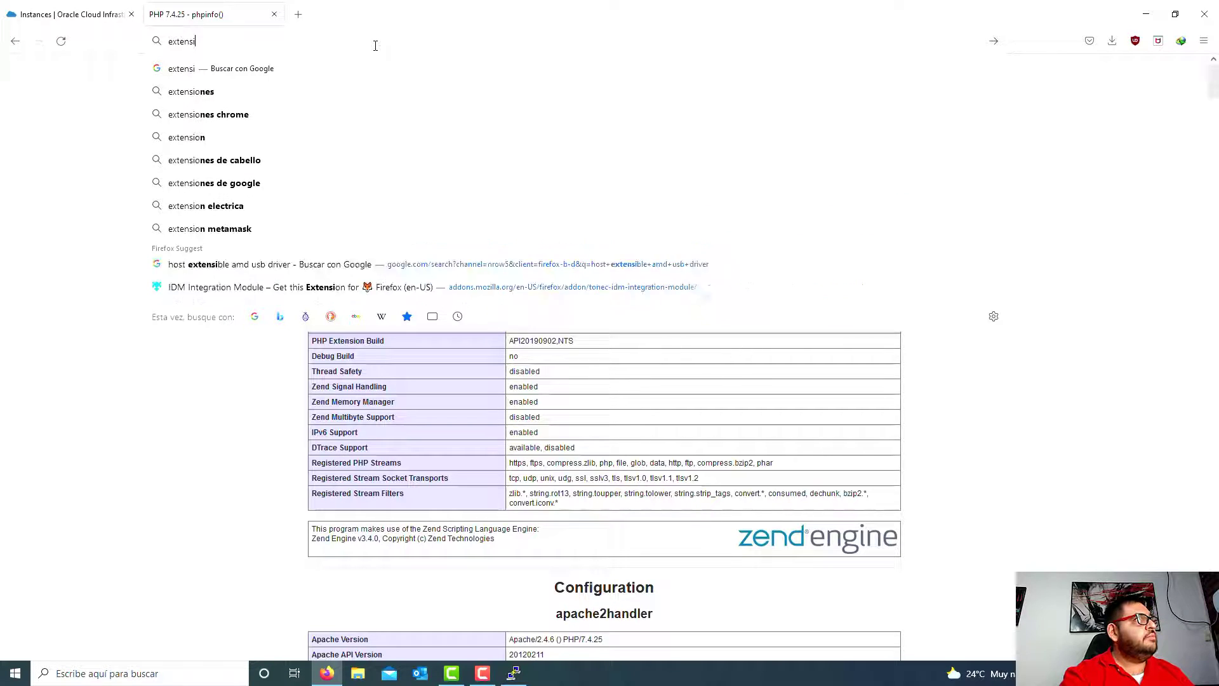
type("on")
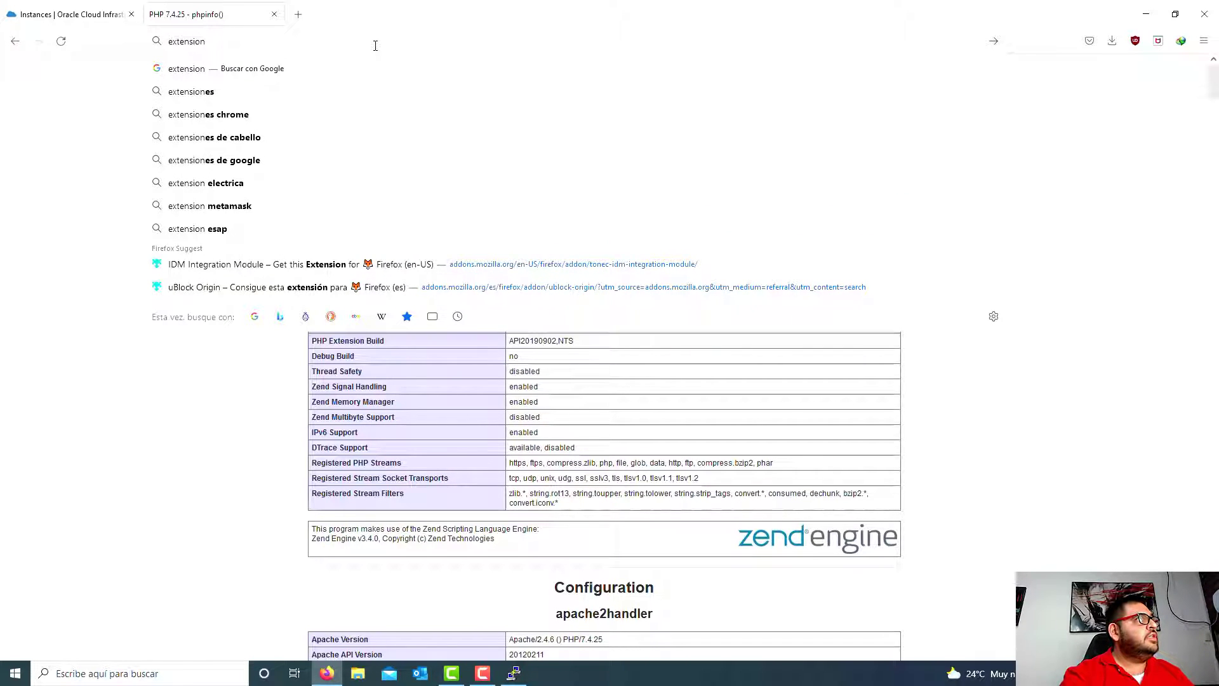
key("BackSpace")
key("BackSpace")
key("BackSpace")
key("BackSpace")
key("BackSpace")
key("BackSpace")
key("BackSpace")
key("BackSpace")
key("BackSpace")
type("php")
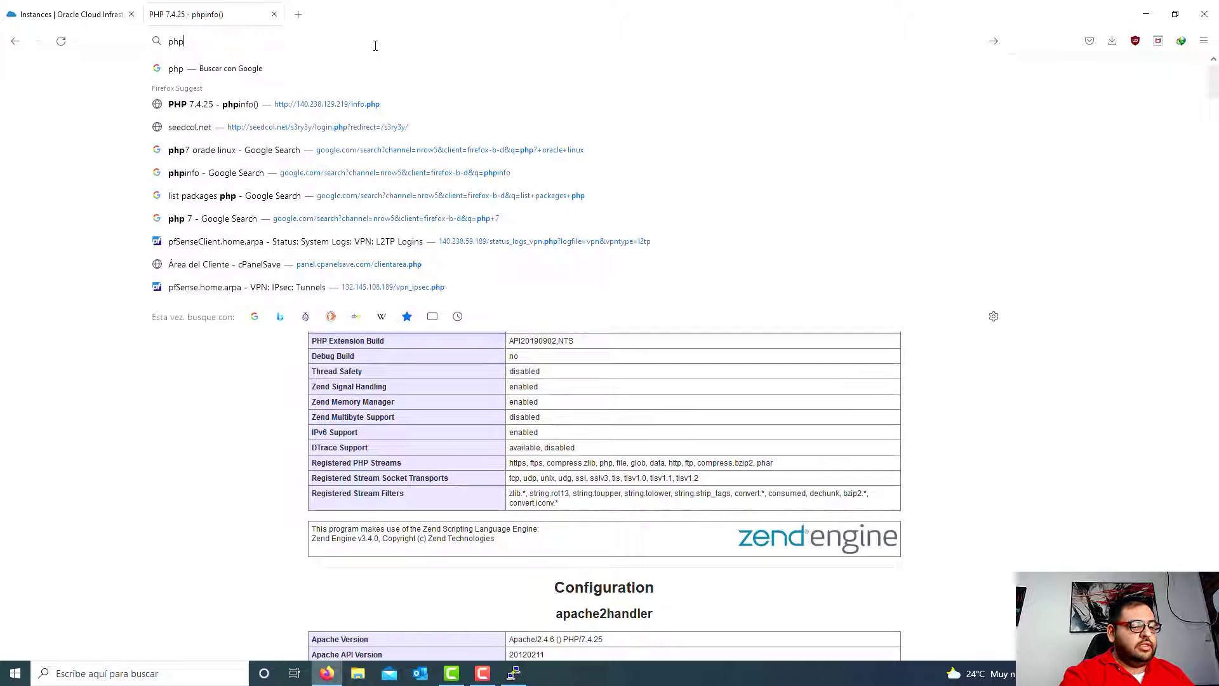
type(" exte")
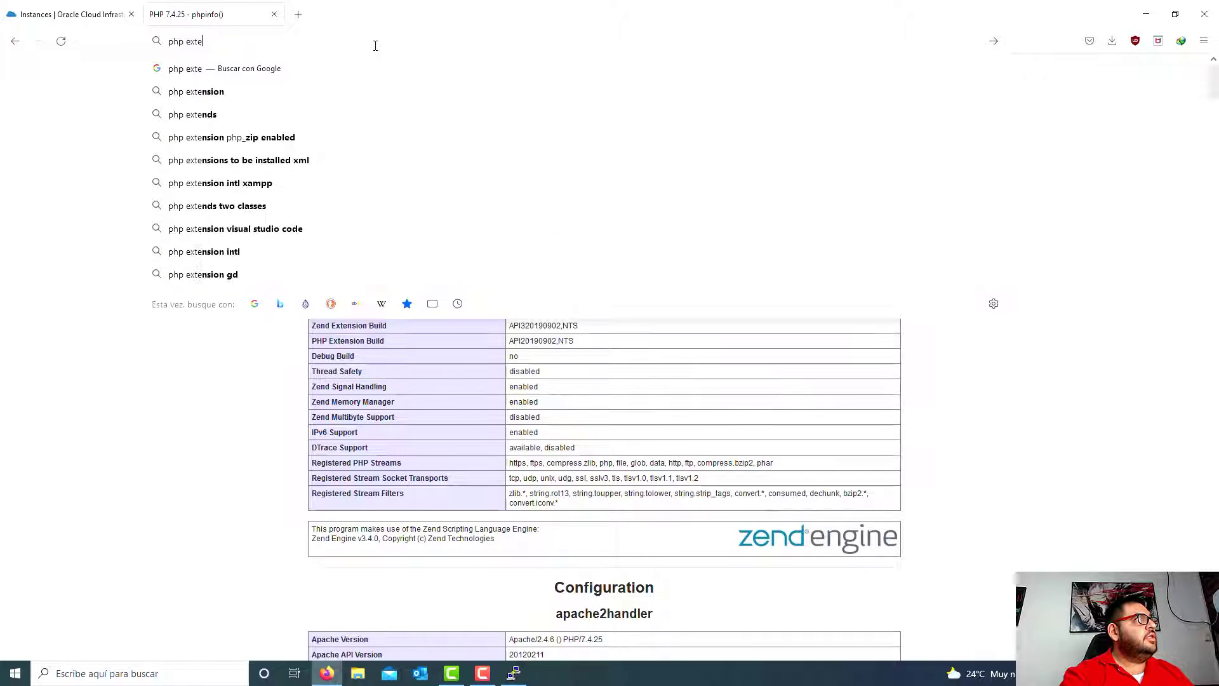
type("nsion wordpress")
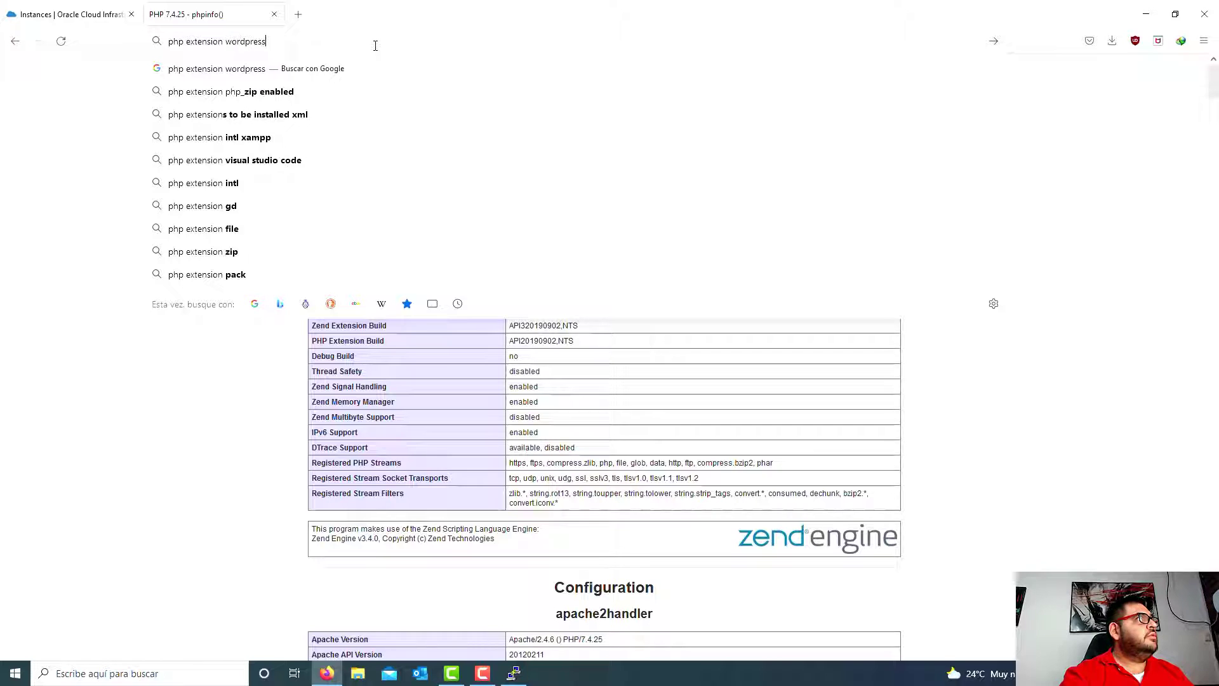
- Search and open the WordPress Server Environment handbook page, reviewing its PHP extensions list
key("Return")
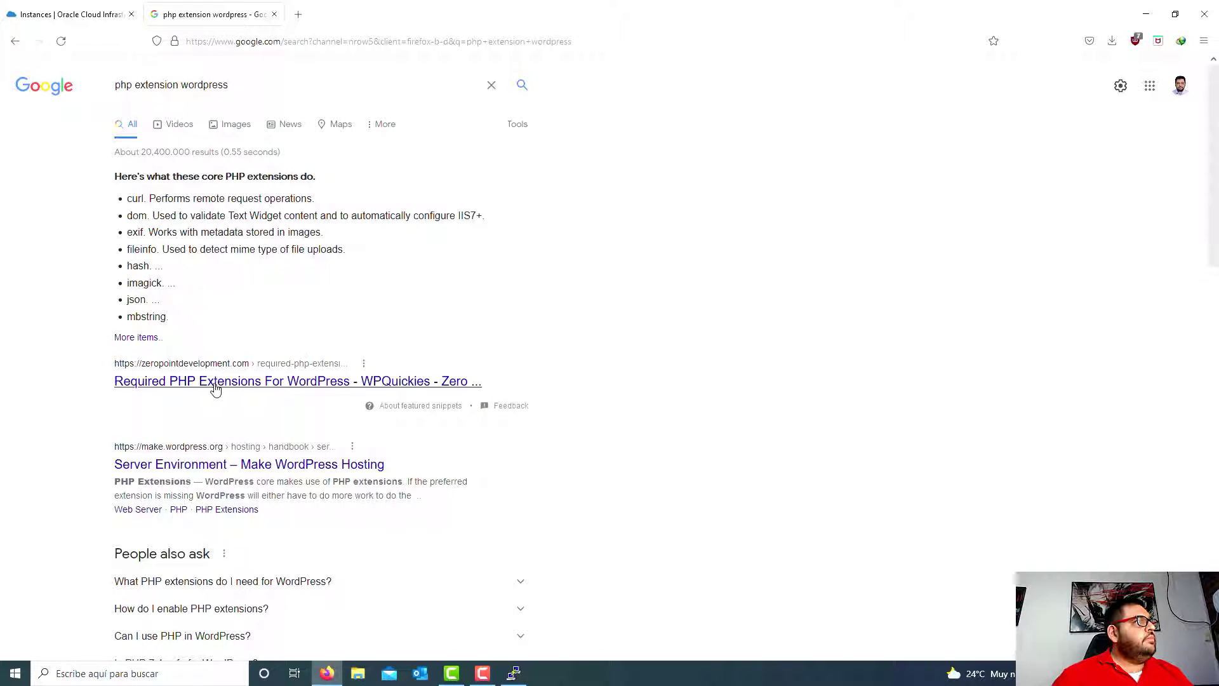
scroll(280, 415, "down", 2)
left_click(227, 339)
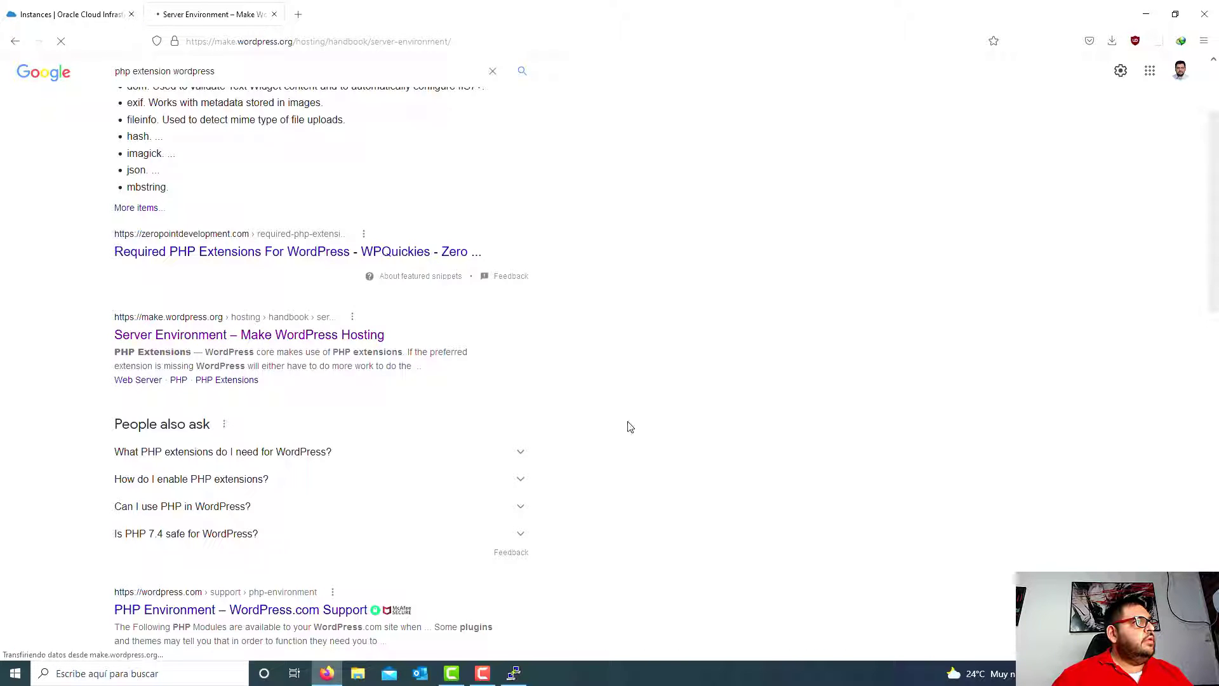
scroll(587, 474, "down", 4)
scroll(587, 473, "down", 8)
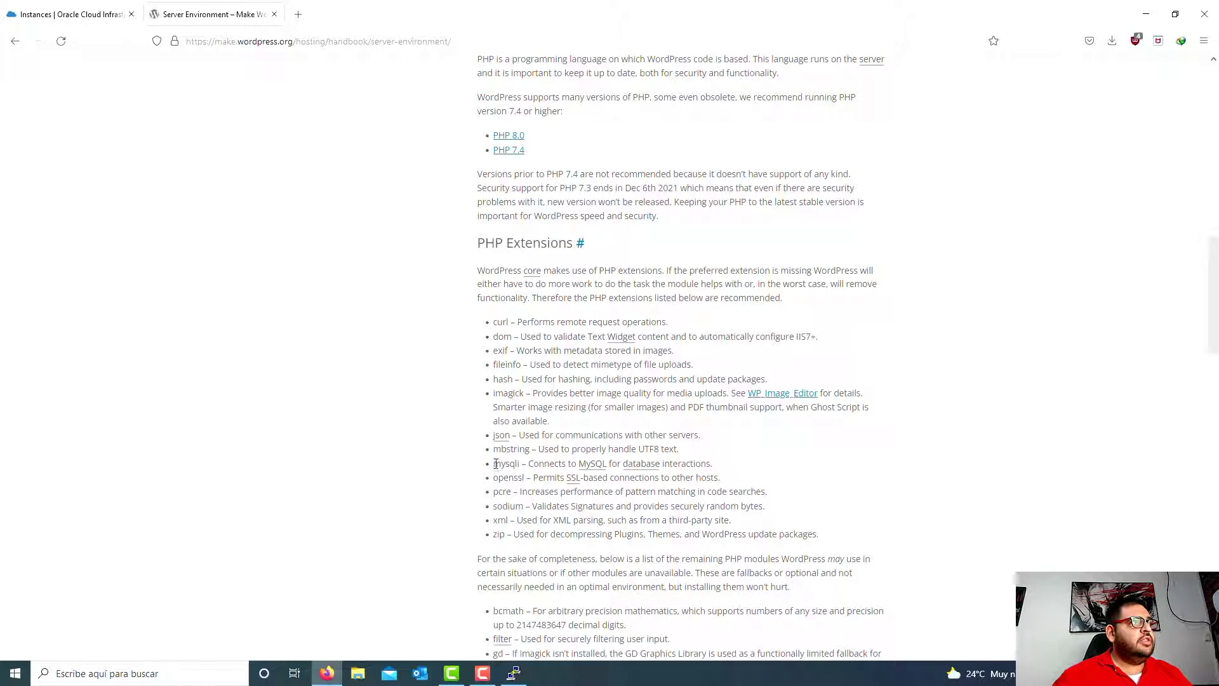
scroll(498, 465, "down", 1)
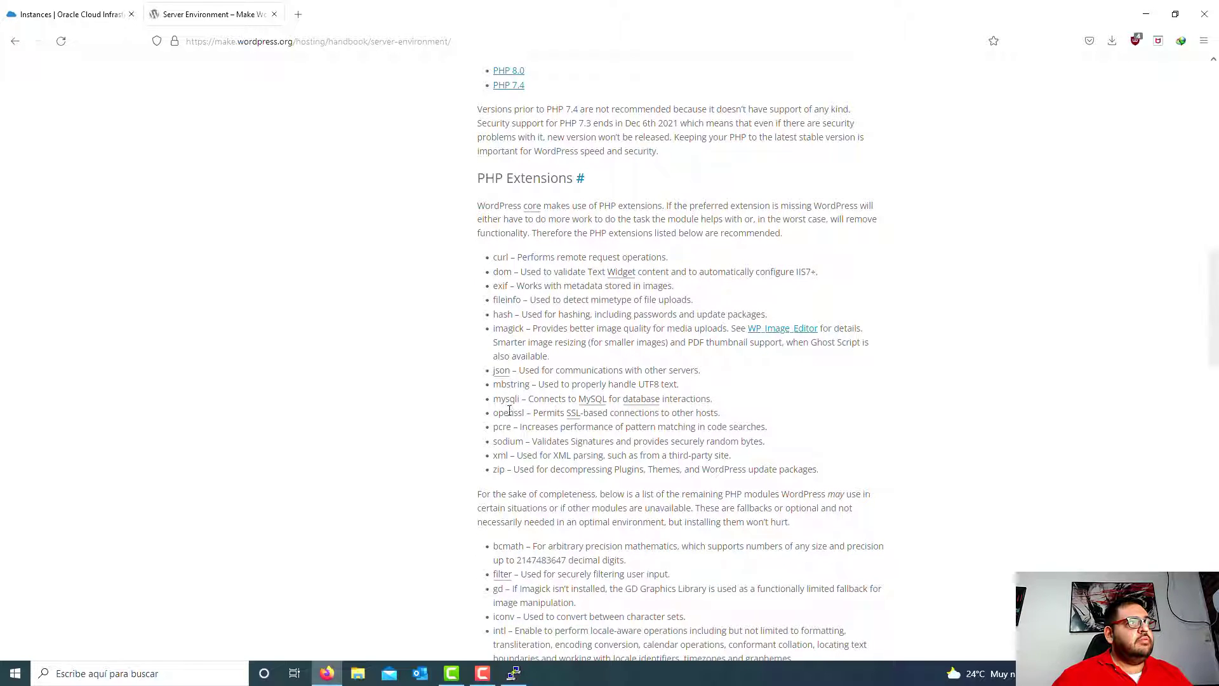
double_click(508, 441)
scroll(621, 488, "up", 1)
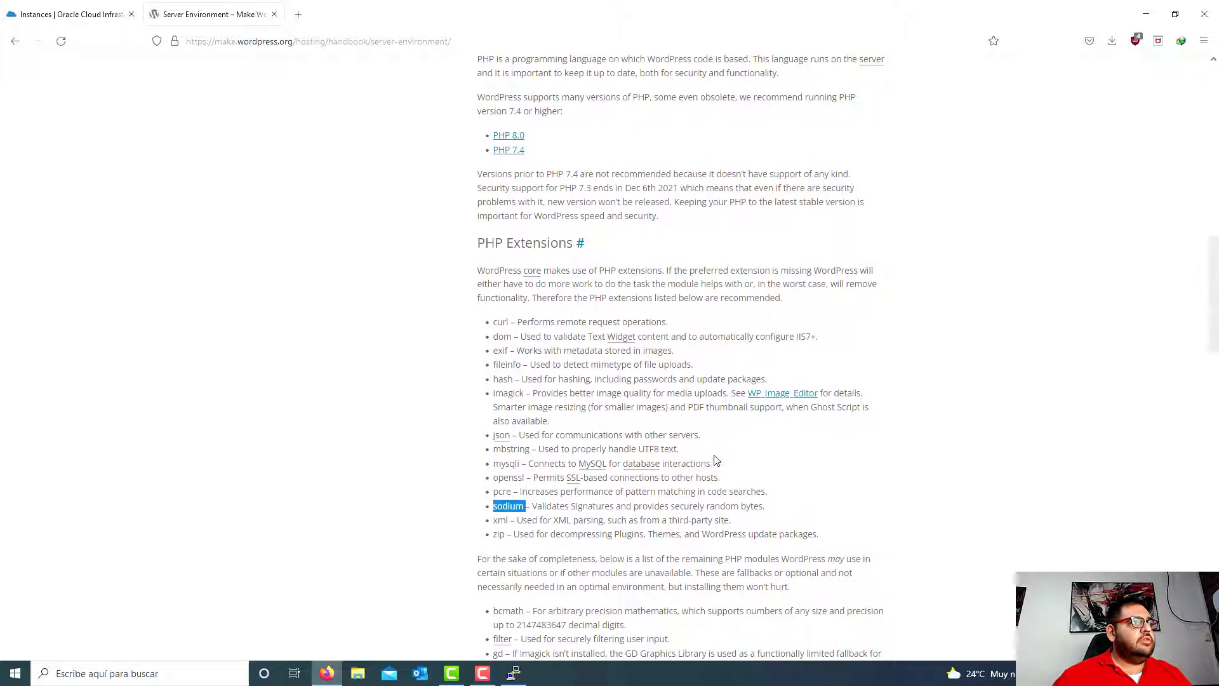
left_click(829, 474)
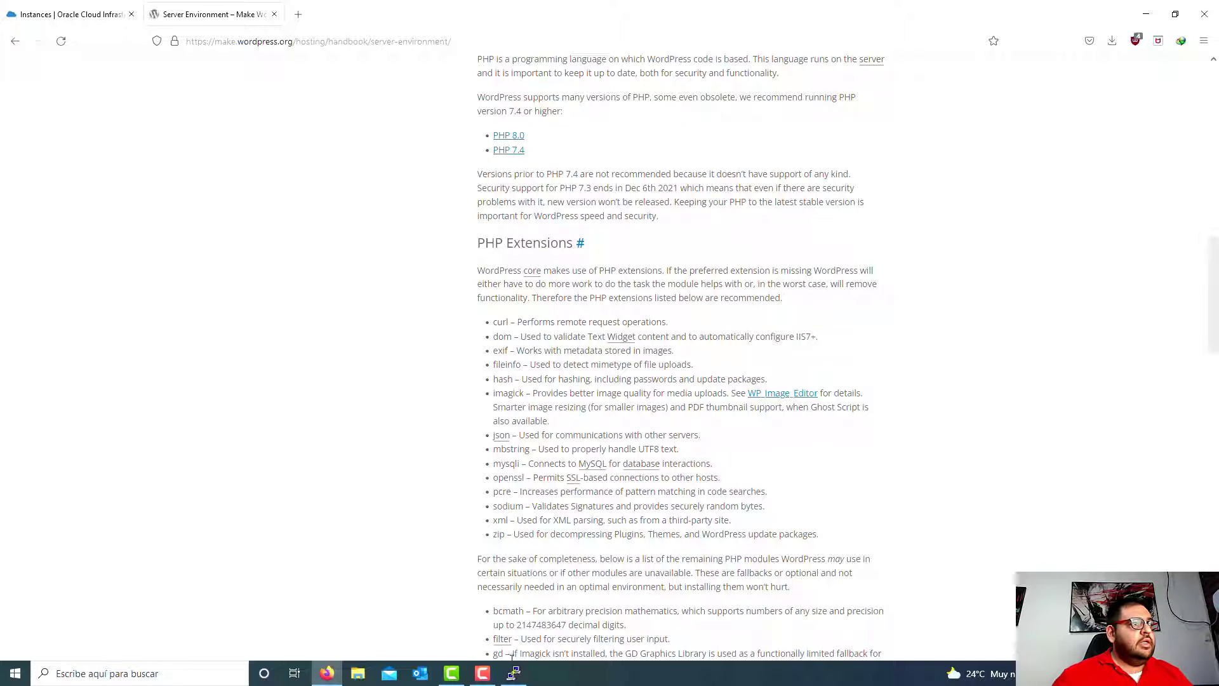
left_click(513, 673)
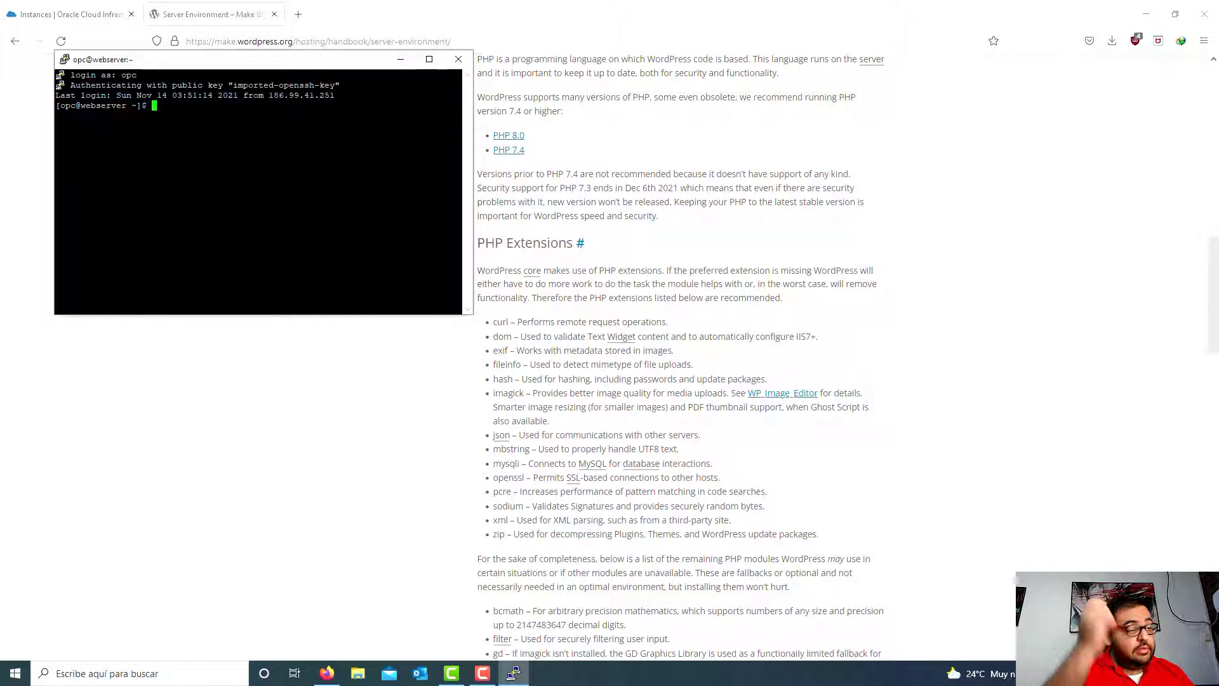
- Run 'yum install' for php-curl, php-dom, php-exif through php-xml and php-zip
type("yum install php-cu")
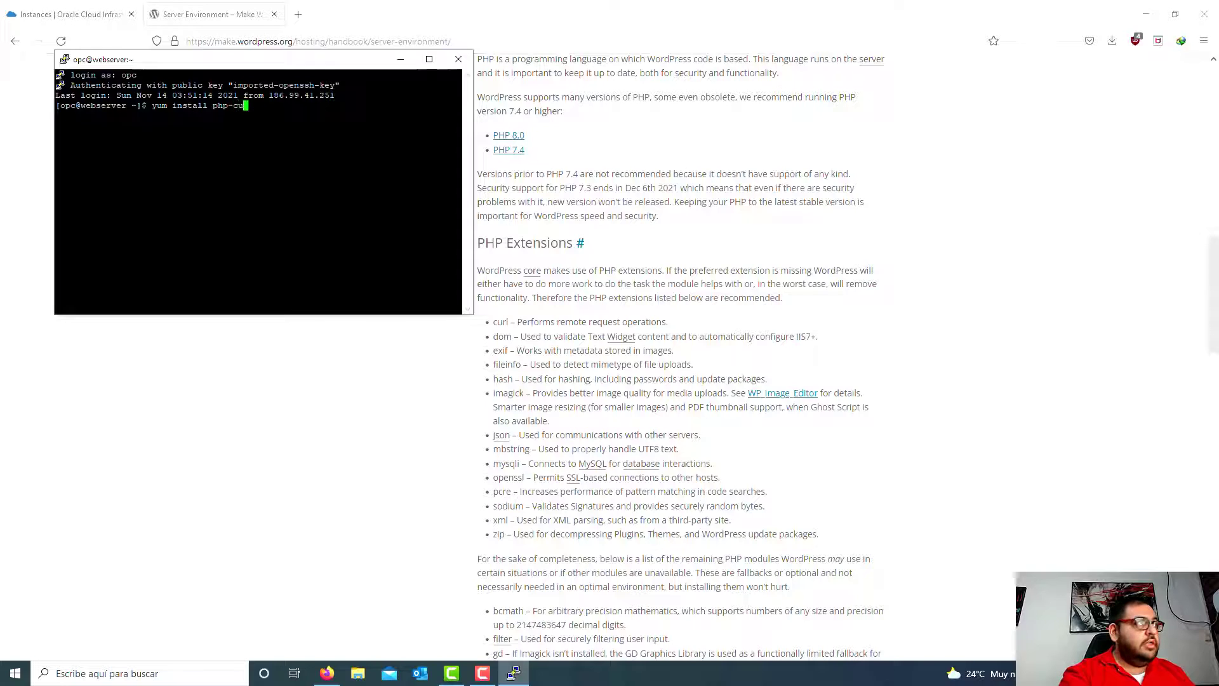
type("rl php-")
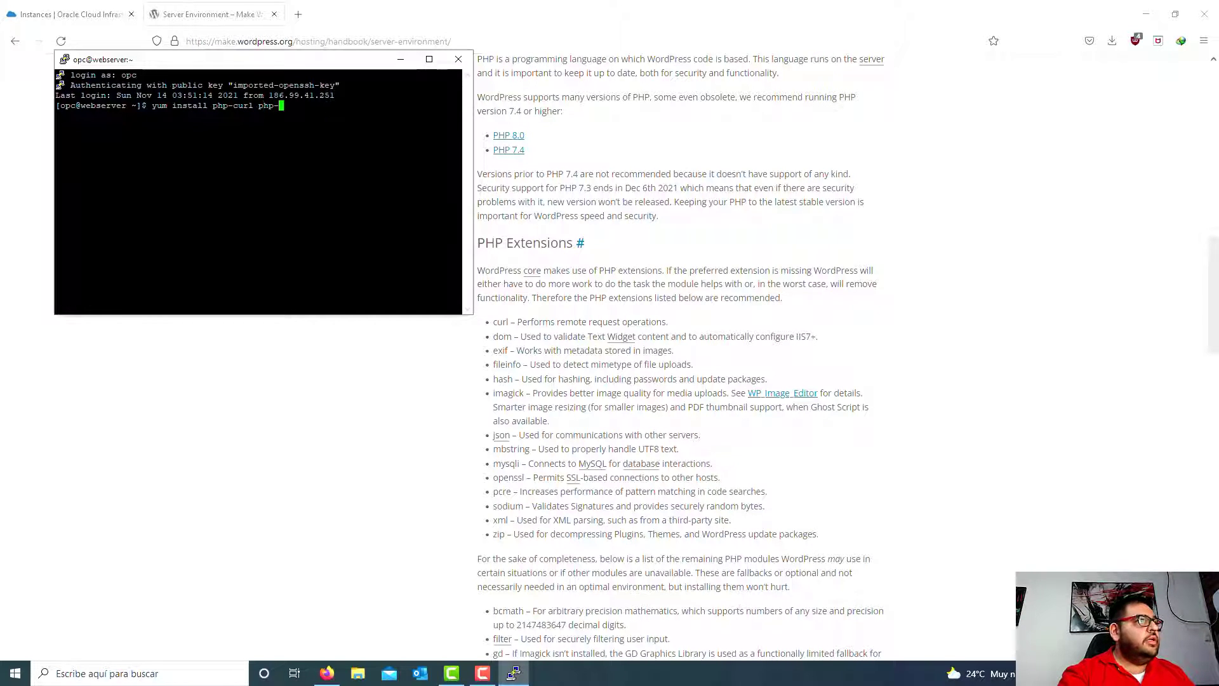
type("dom ph")
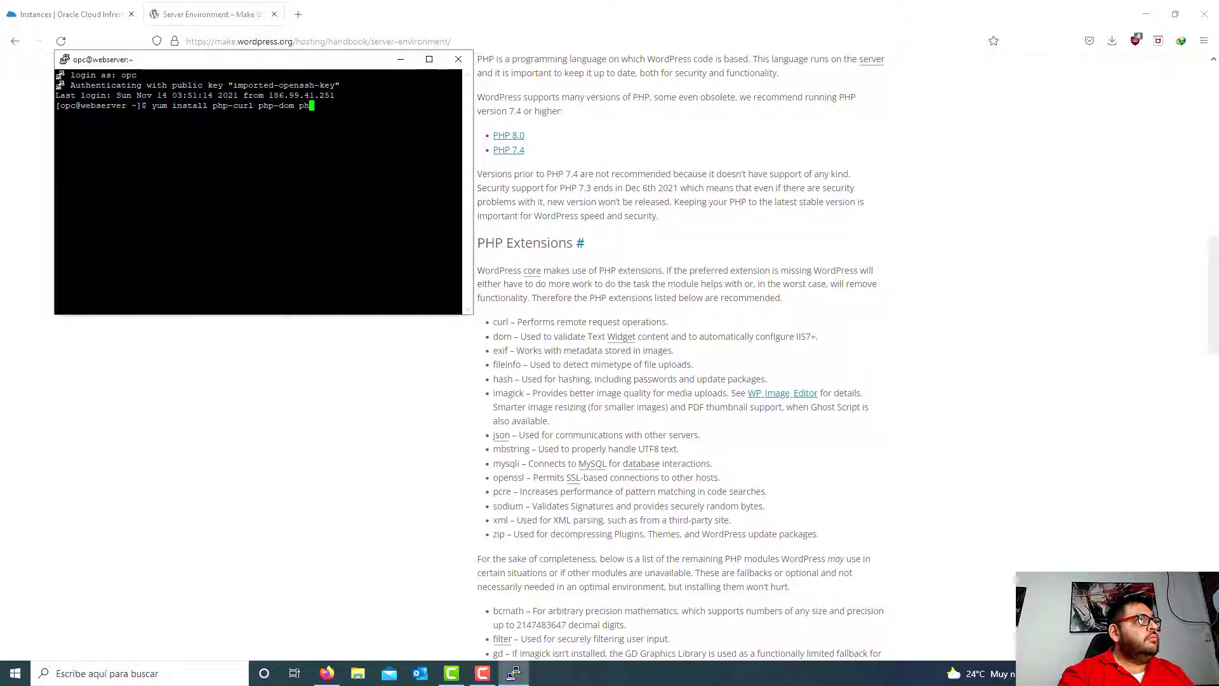
type("p-exif ")
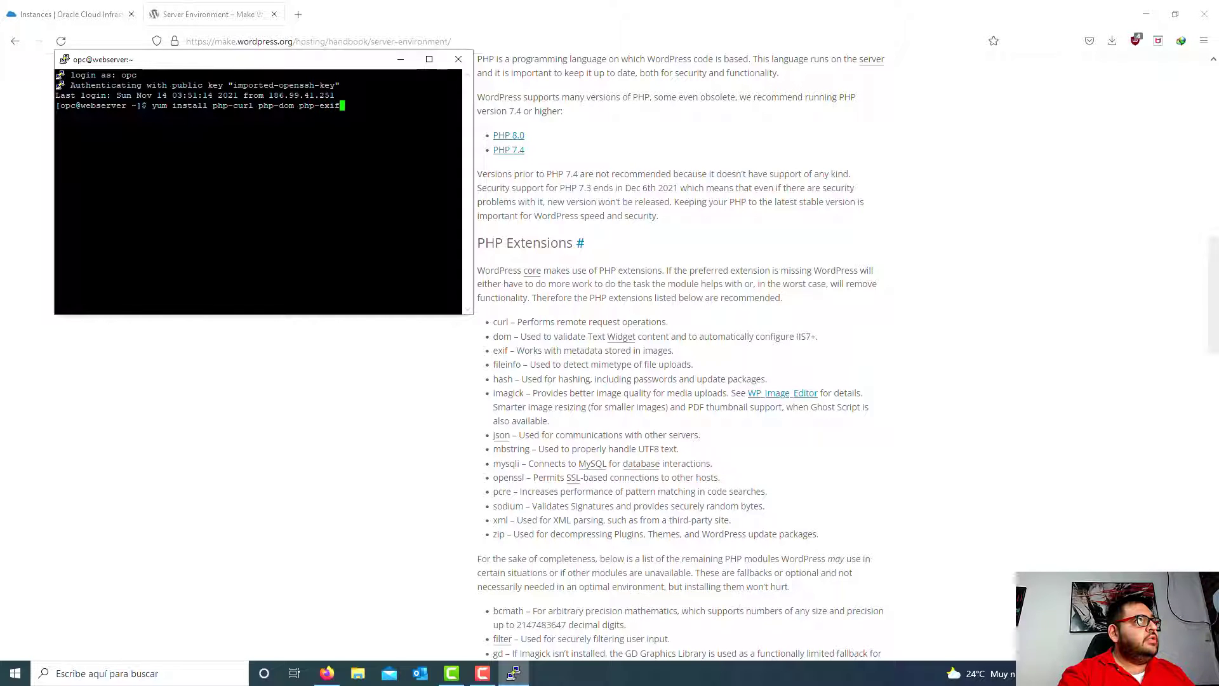
type("php-fileinfo ")
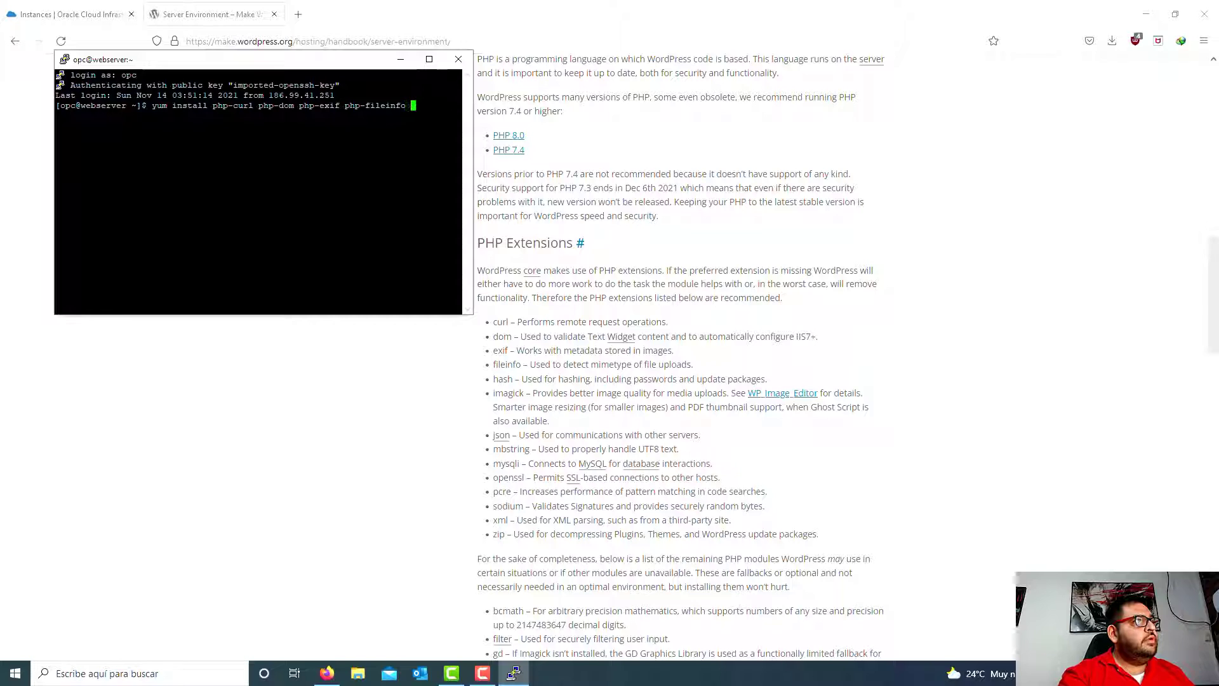
type("php-h")
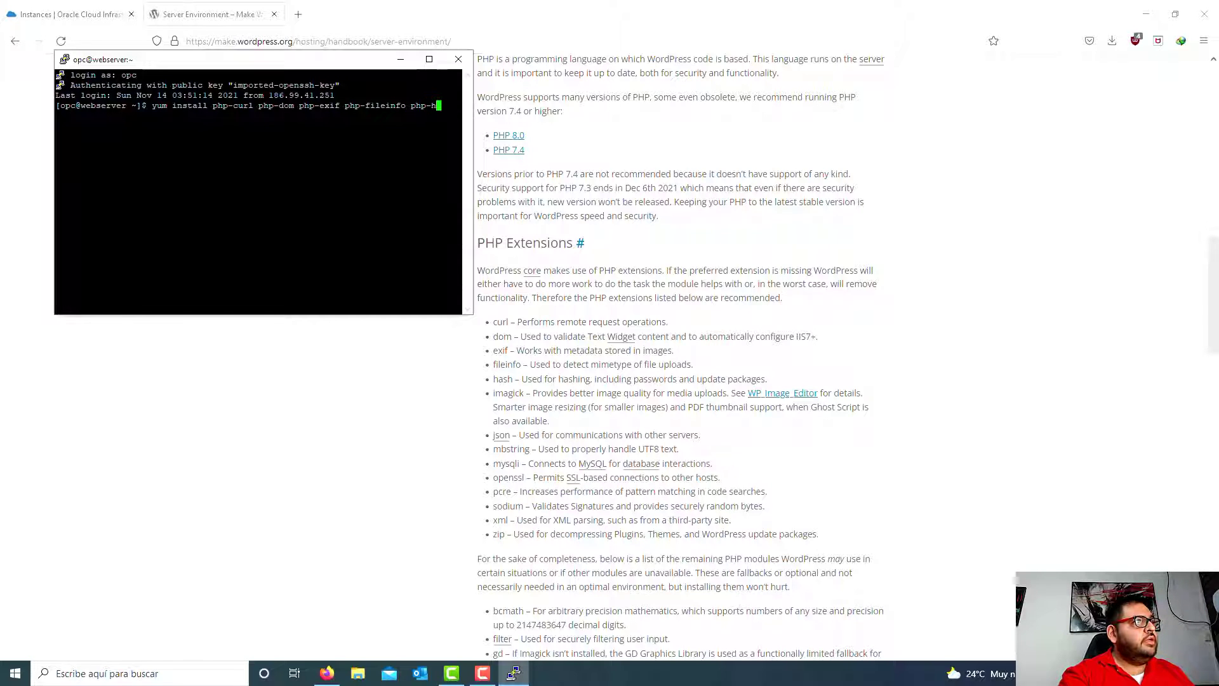
type("ash php-")
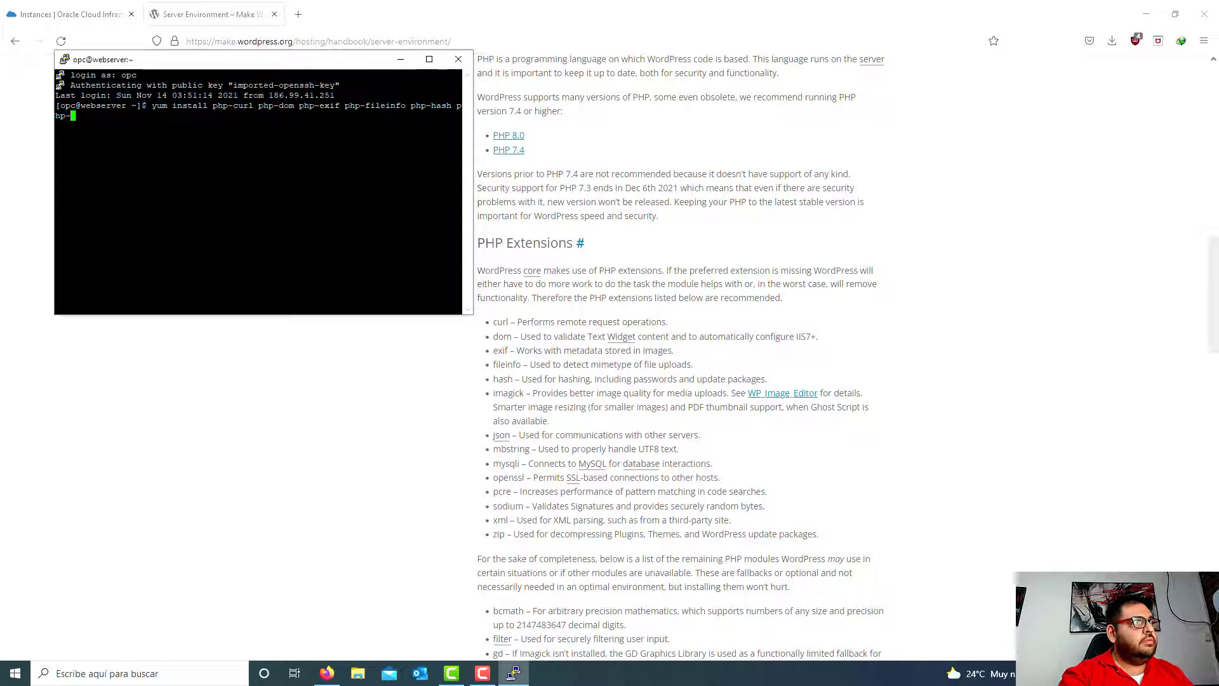
type("imagick")
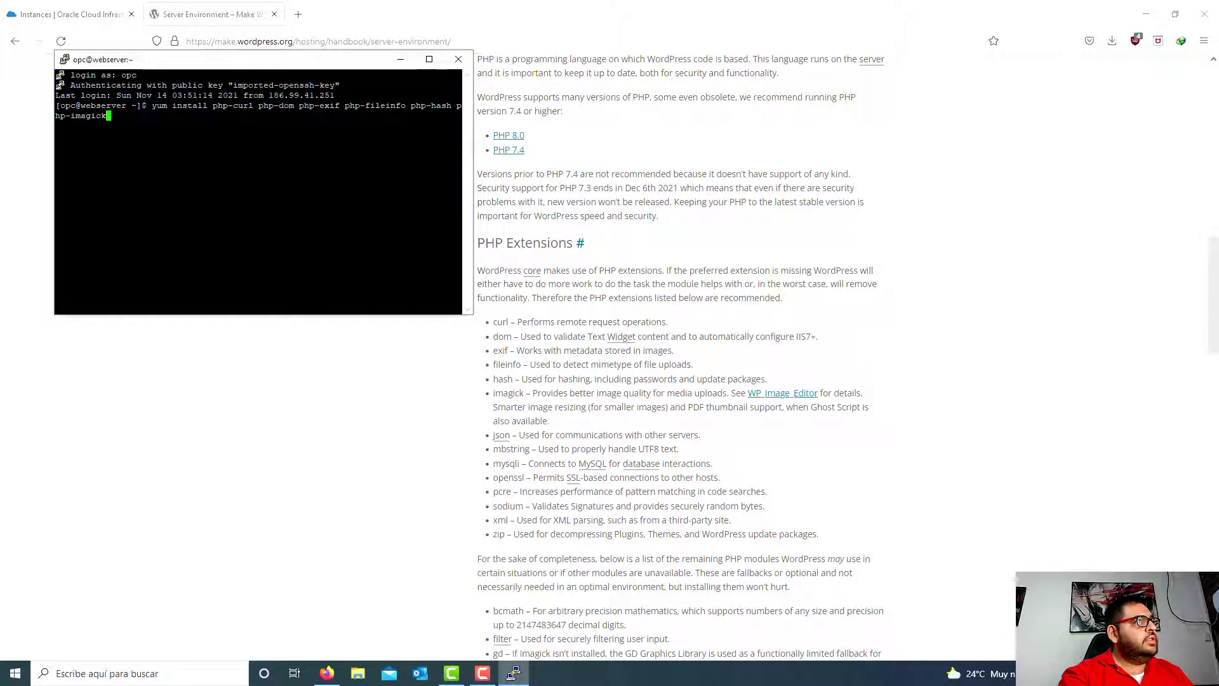
type(" php-json php-mb")
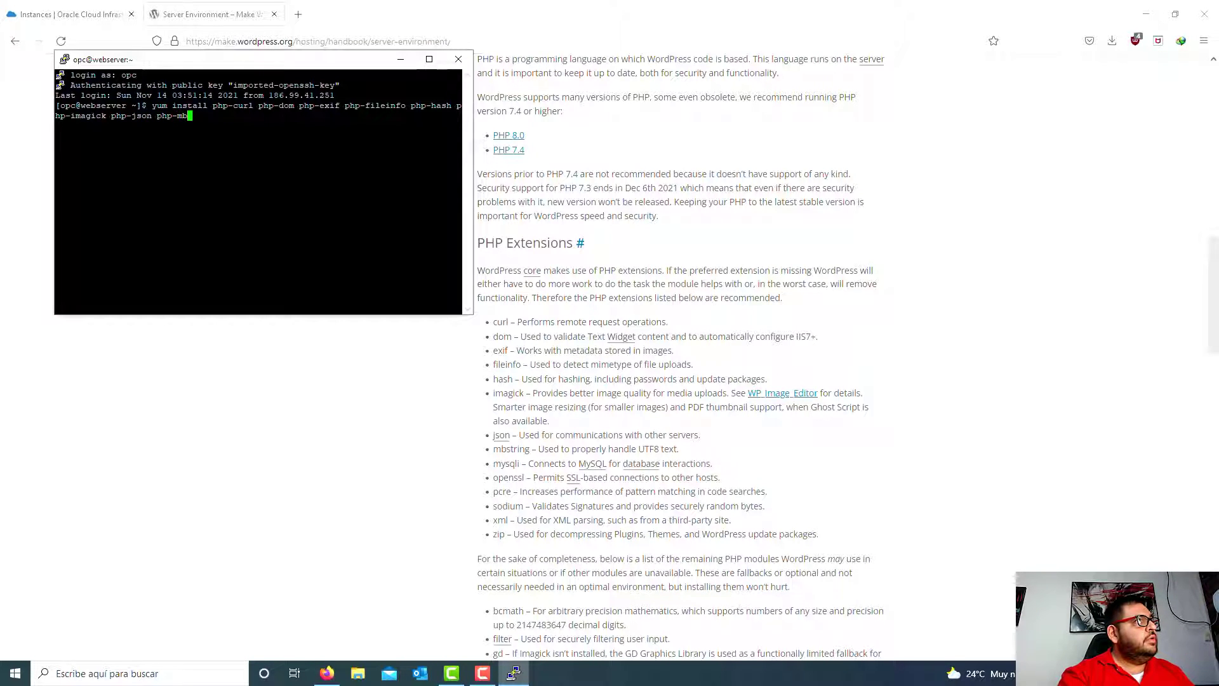
type("string php-")
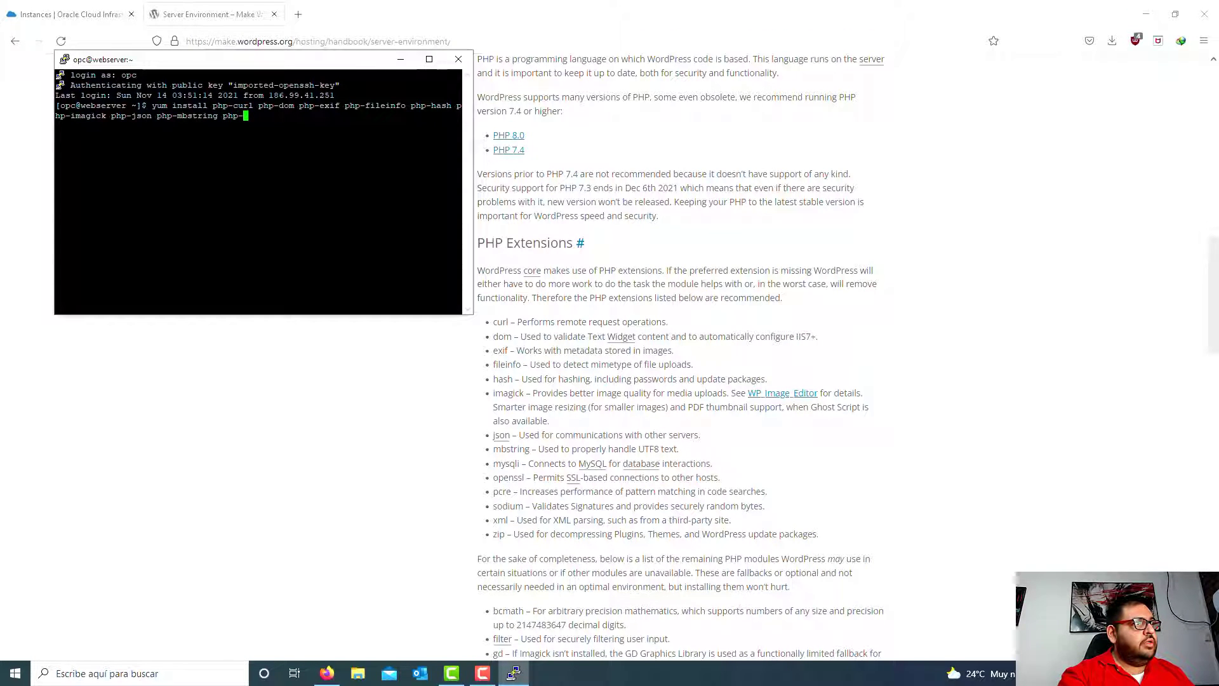
type("mysql ph")
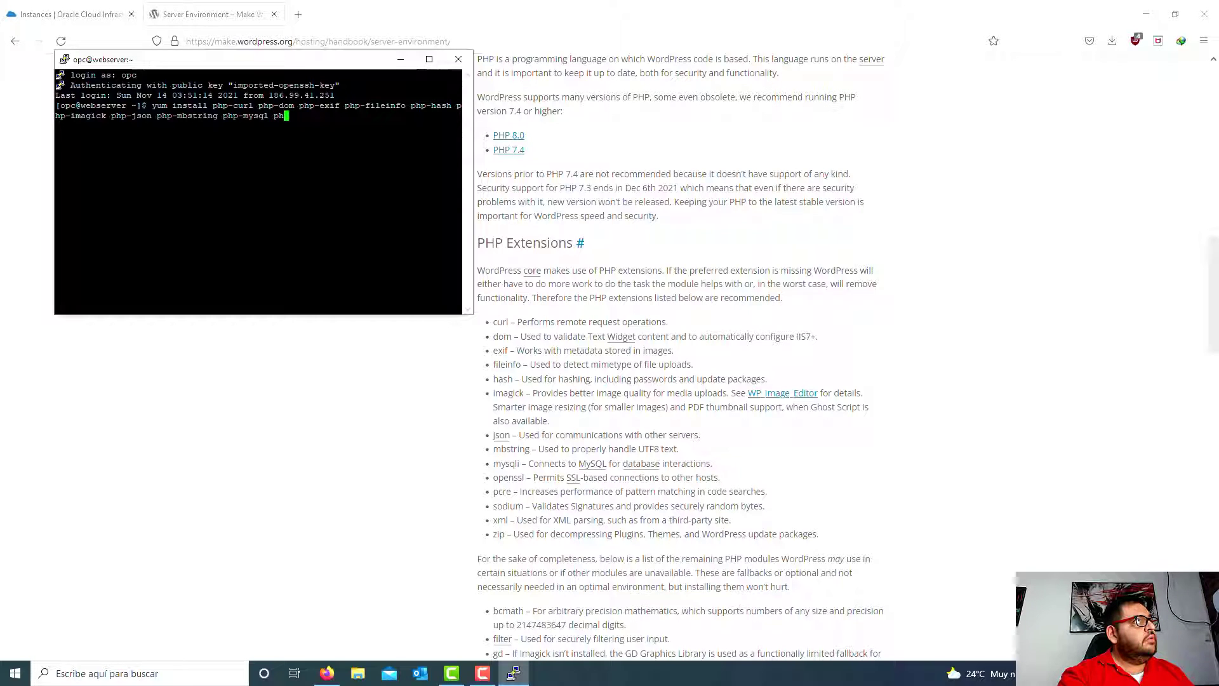
key("BackSpace")
type("i p")
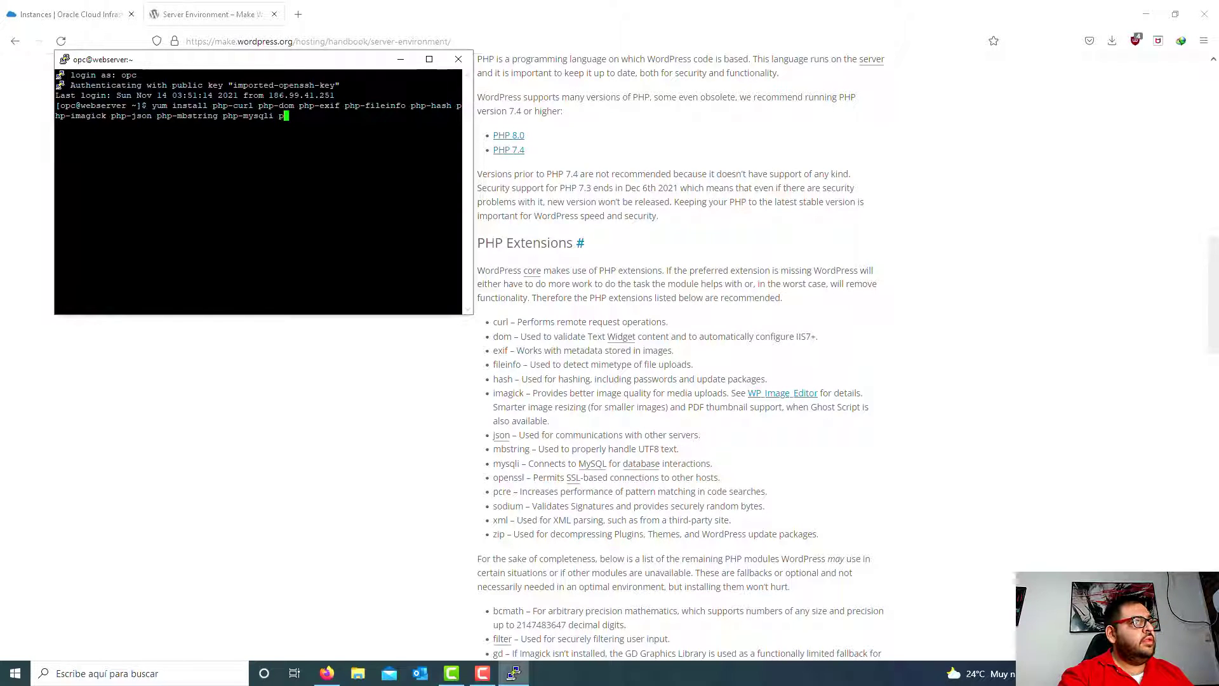
type("hp-")
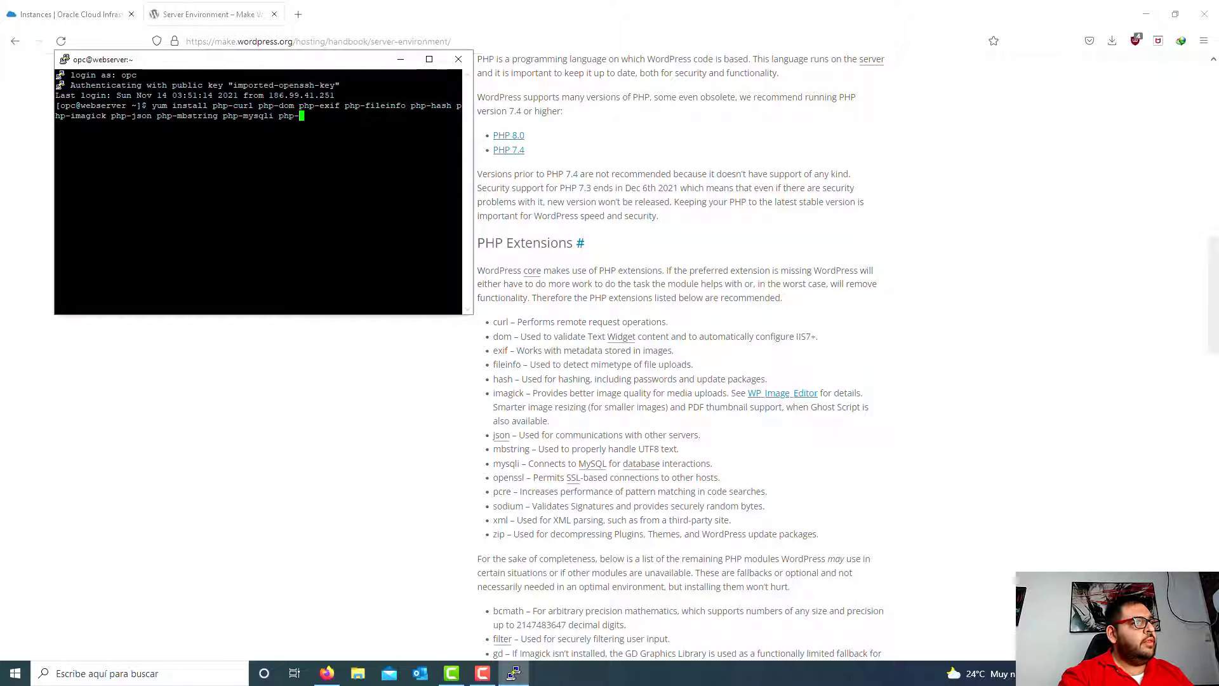
type("openssl ")
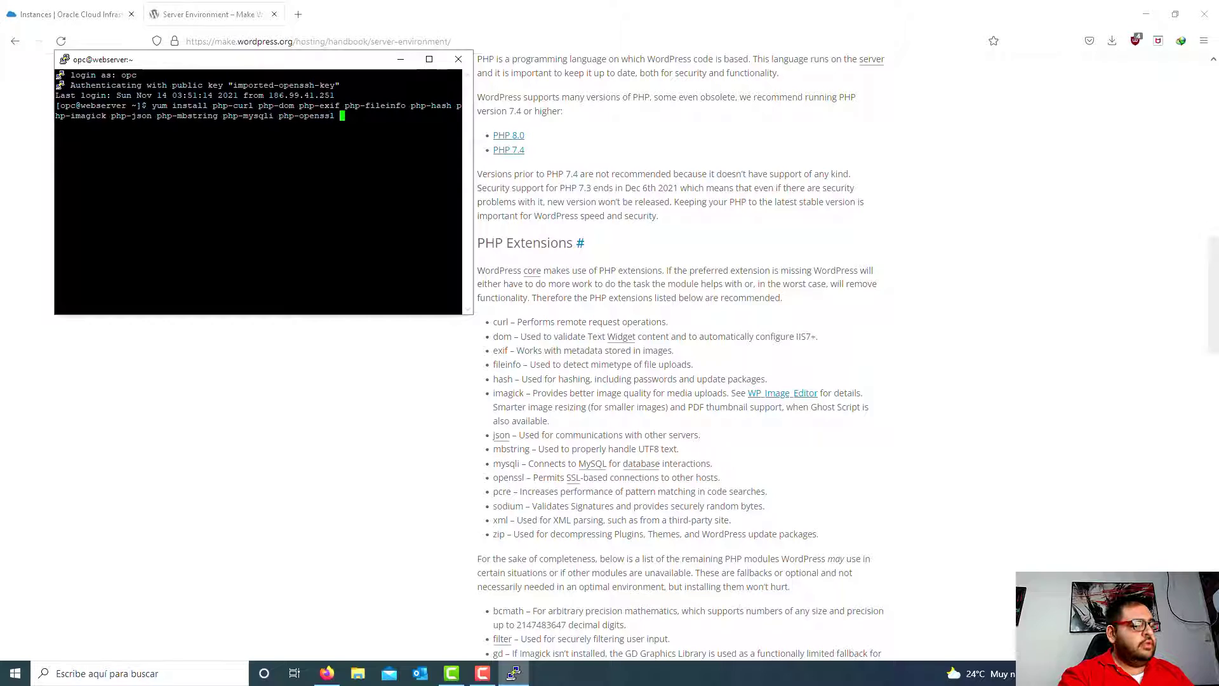
type("php-pcre php-sodium")
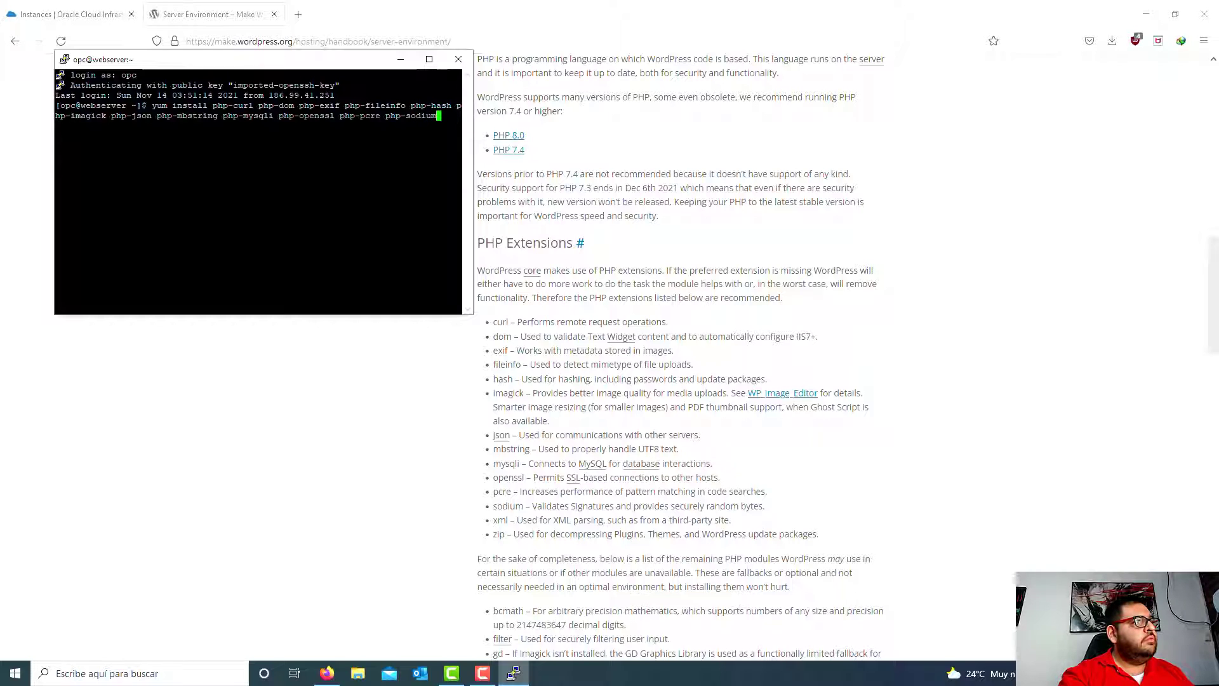
type(" php-xml php-zip")
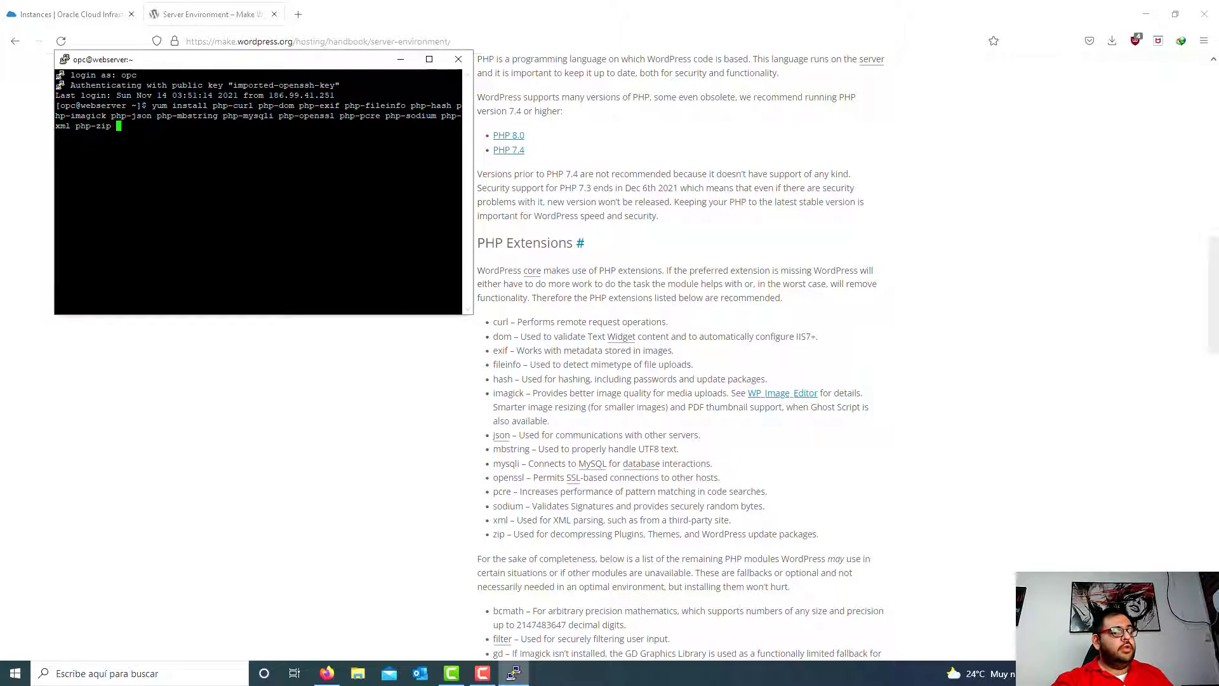
key("BackSpace")
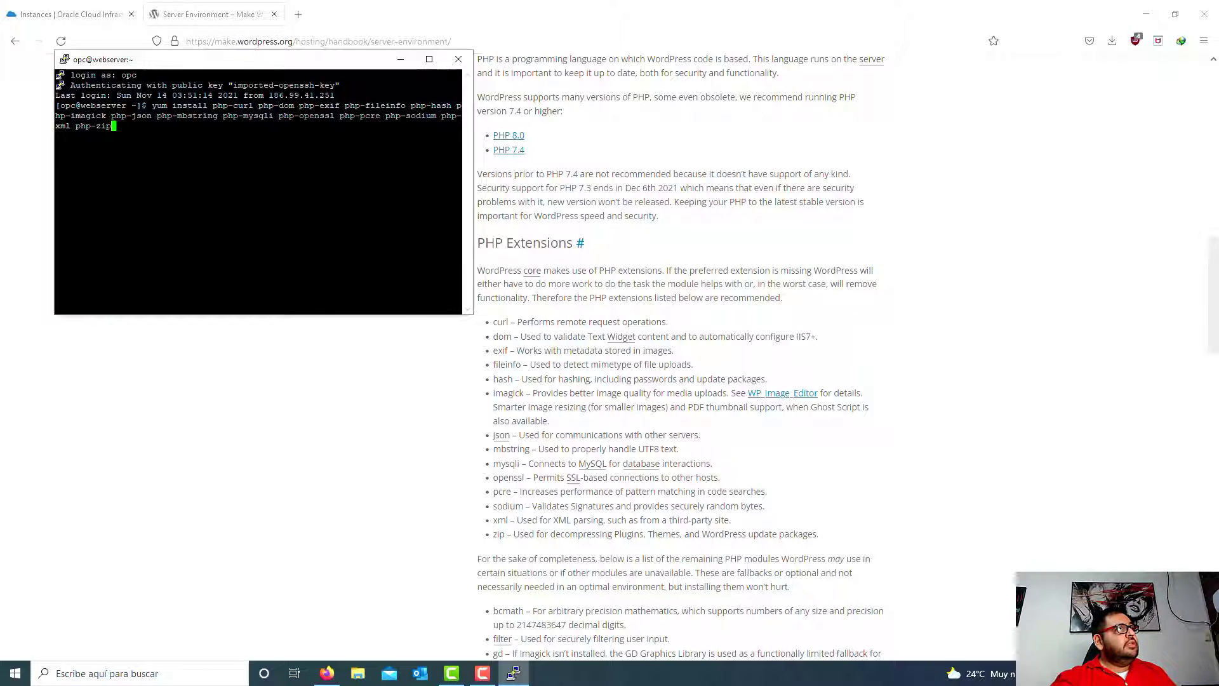
key("Return")
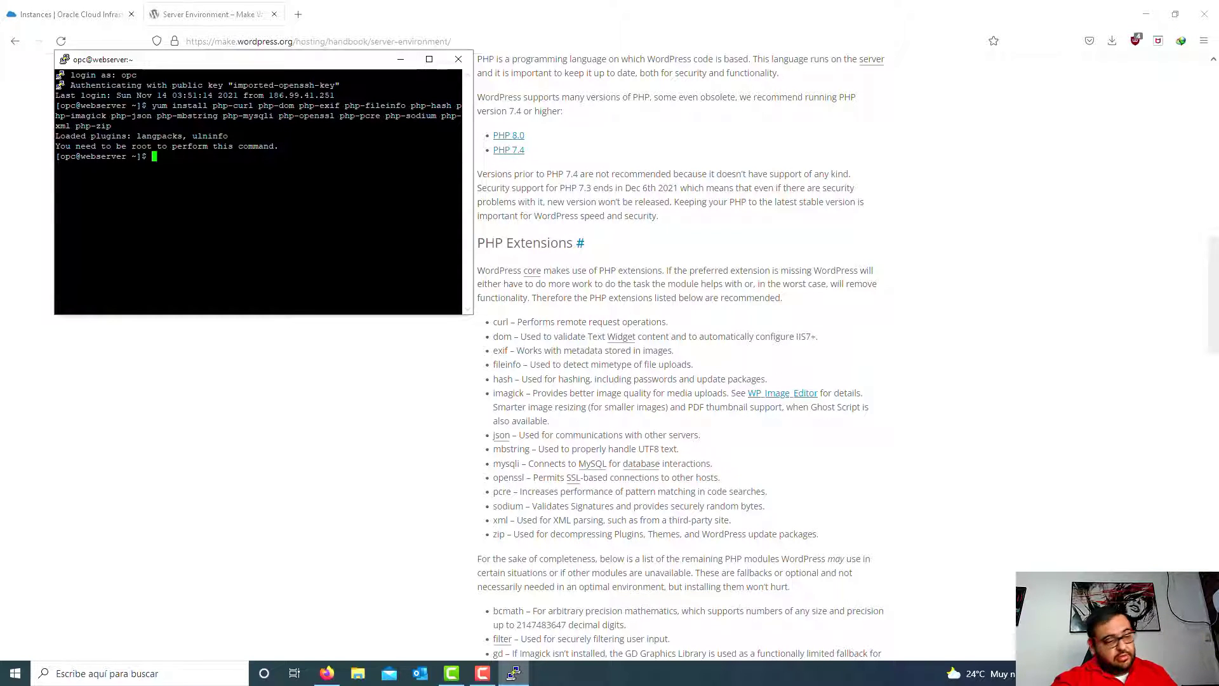
- Rerun the previous yum install command prefixed with sudo
key("Up")
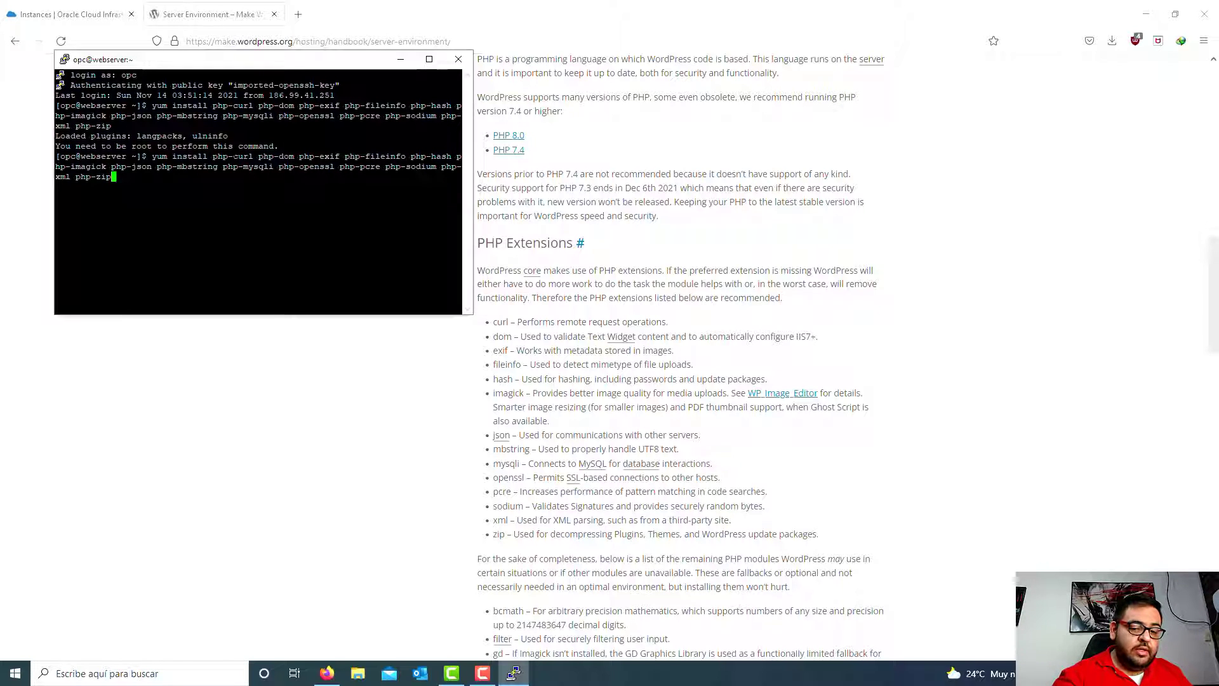
key("Home")
type("sudo")
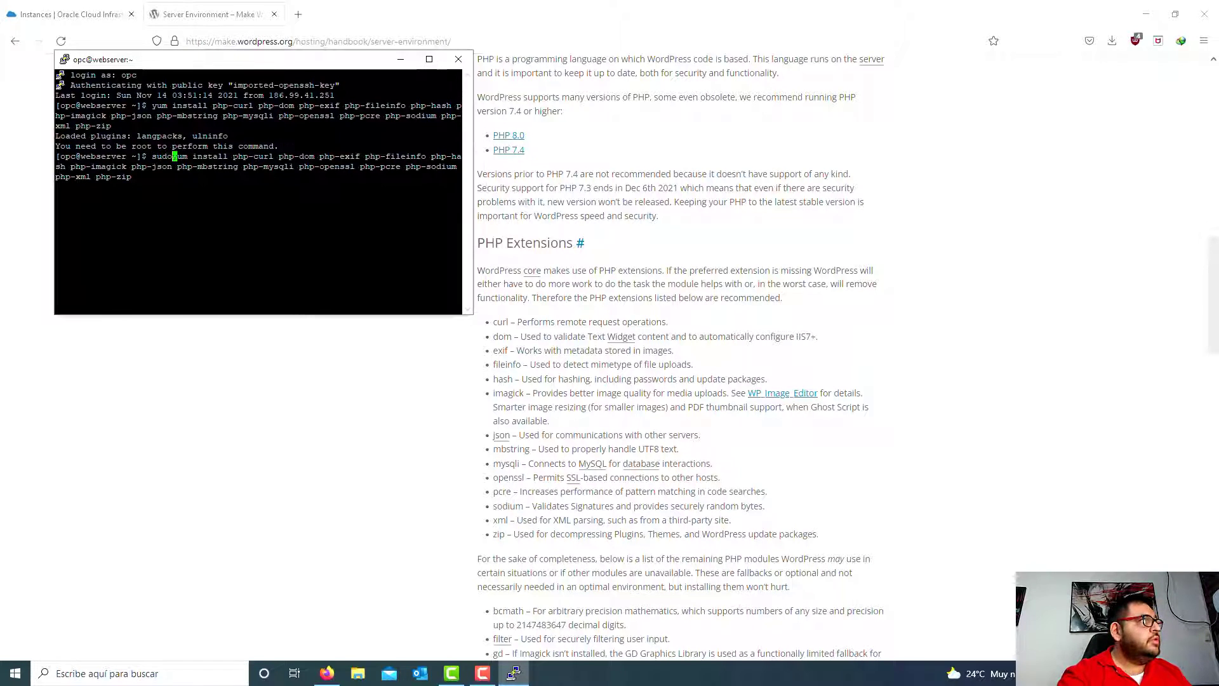
key("Return")
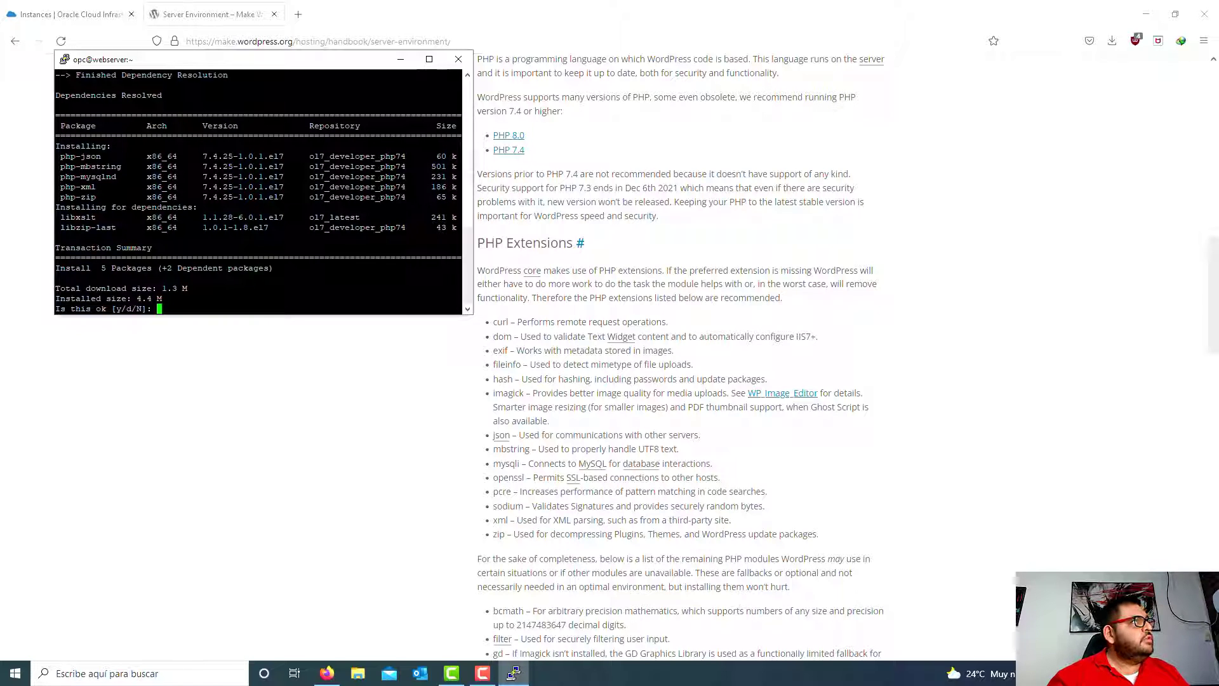
- Review the yum package list and confirm with y to install json, mbstring, mysqlnd, xml and zip
scroll(259, 191, "up", 10)
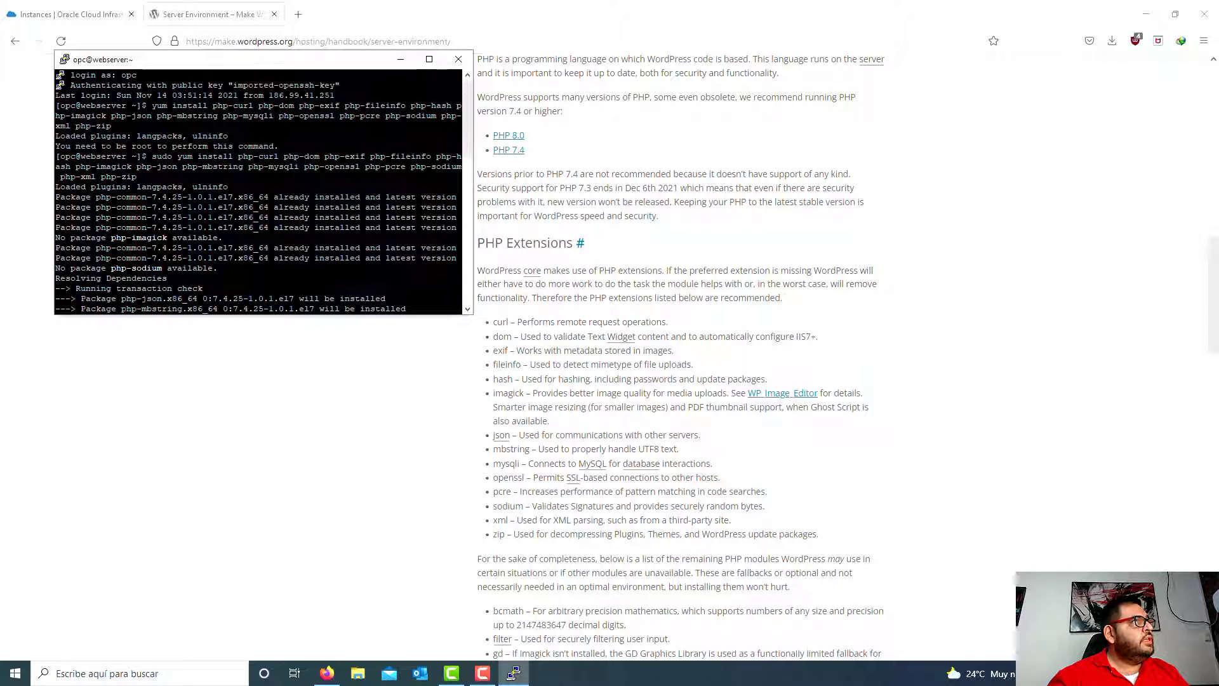
scroll(258, 191, "down", 8)
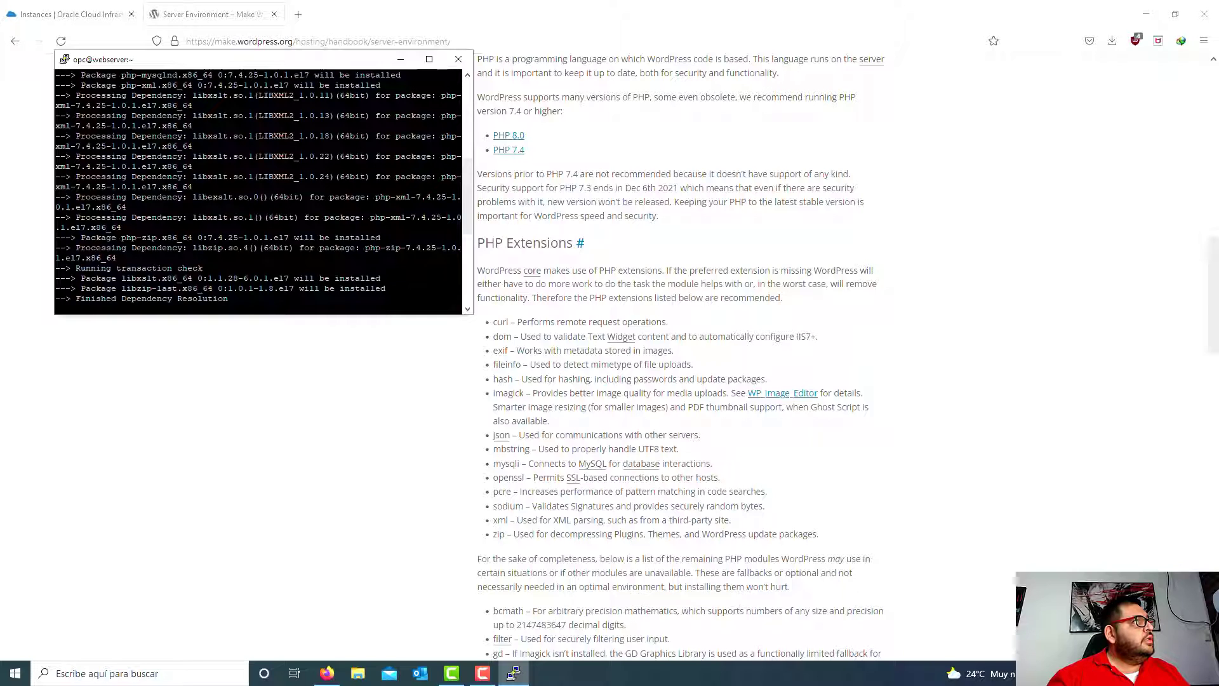
scroll(259, 191, "down", 4)
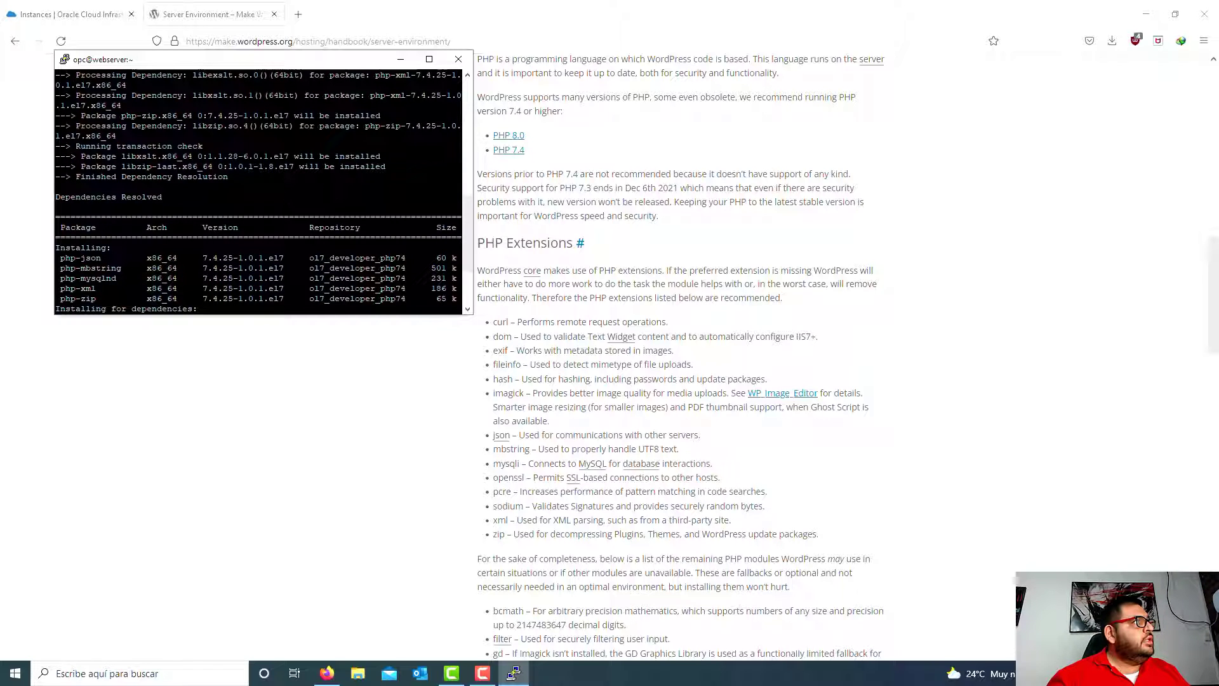
scroll(259, 190, "up", 8)
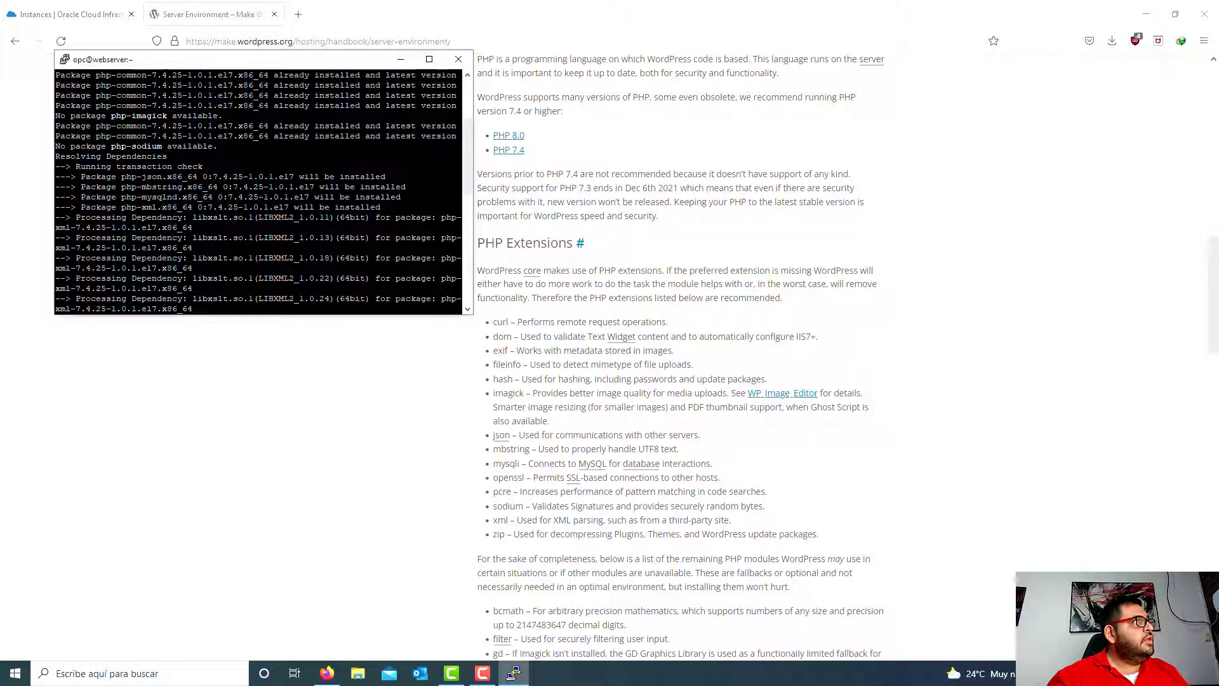
scroll(258, 190, "up", 4)
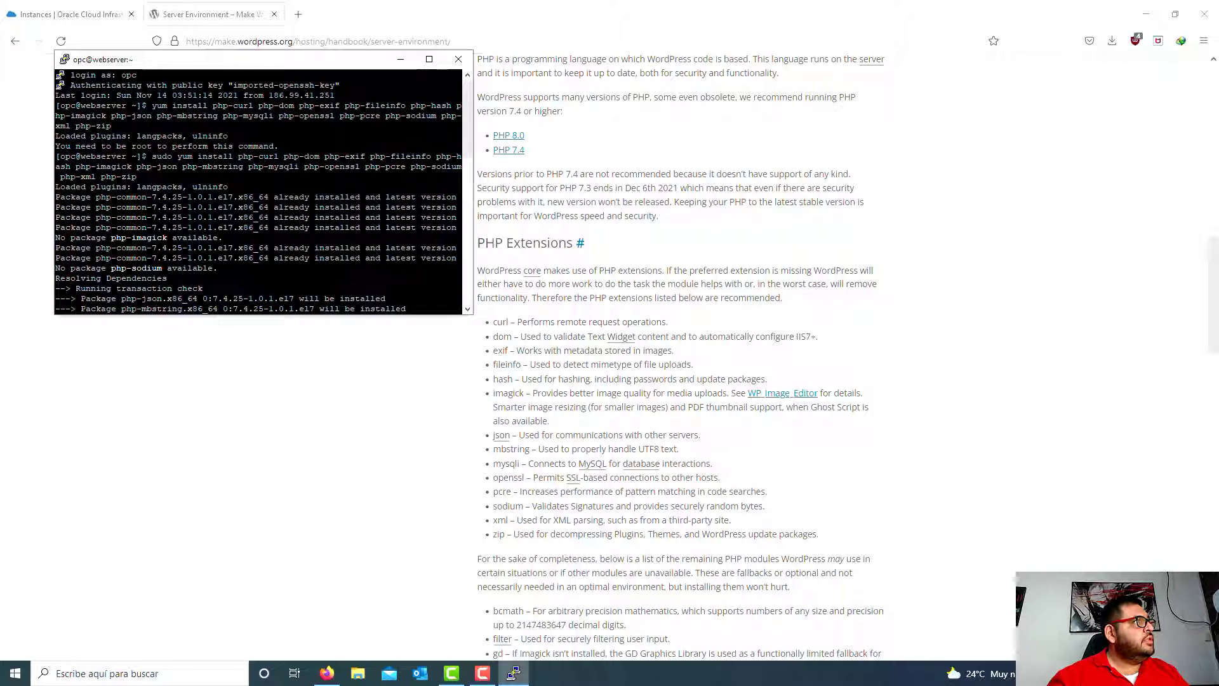
double_click(133, 238)
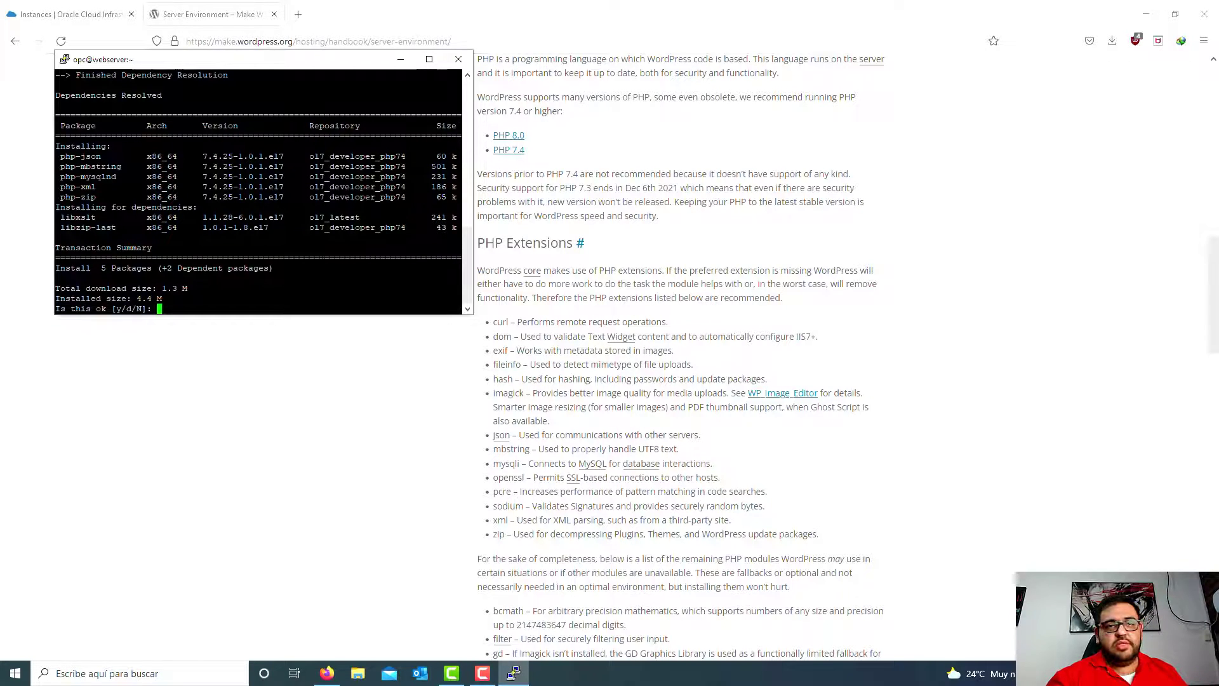
type("y")
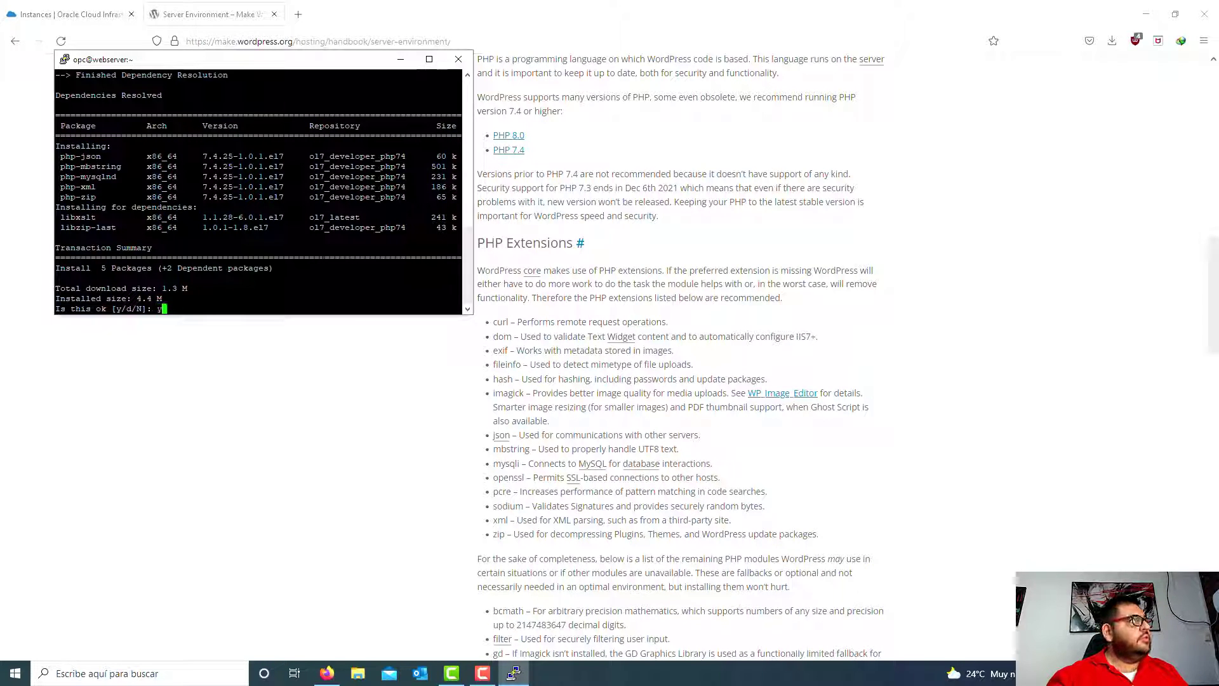
key("Return")
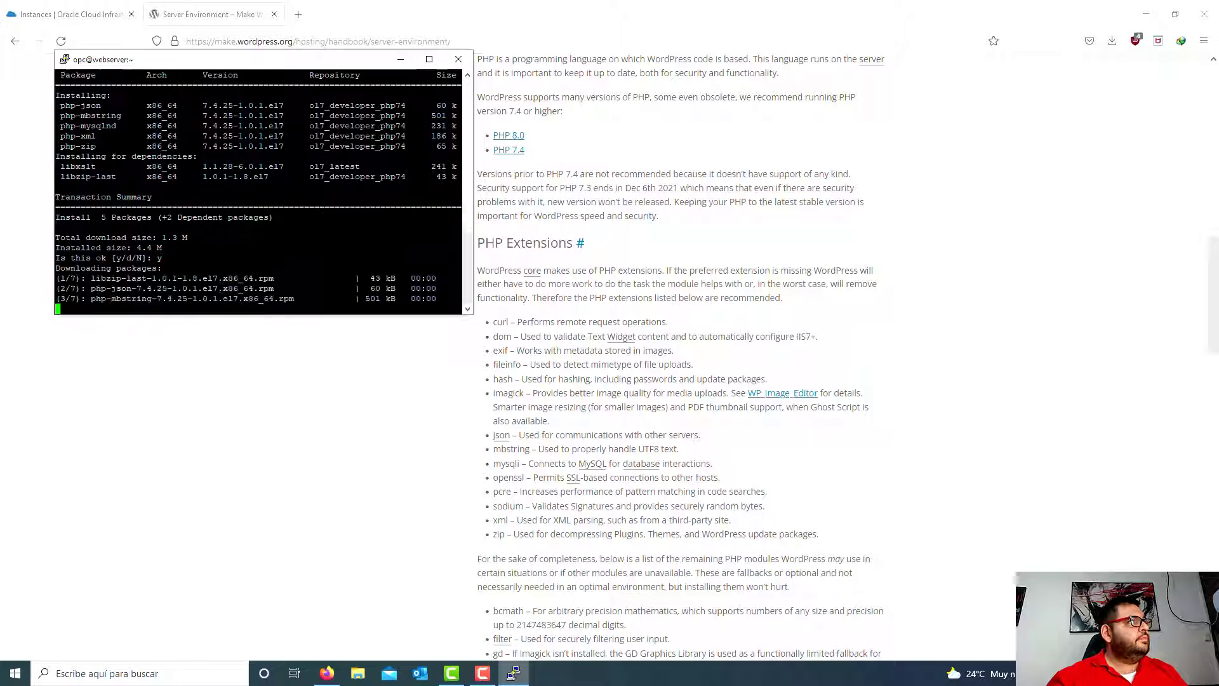
type("systemctl restart httpd")
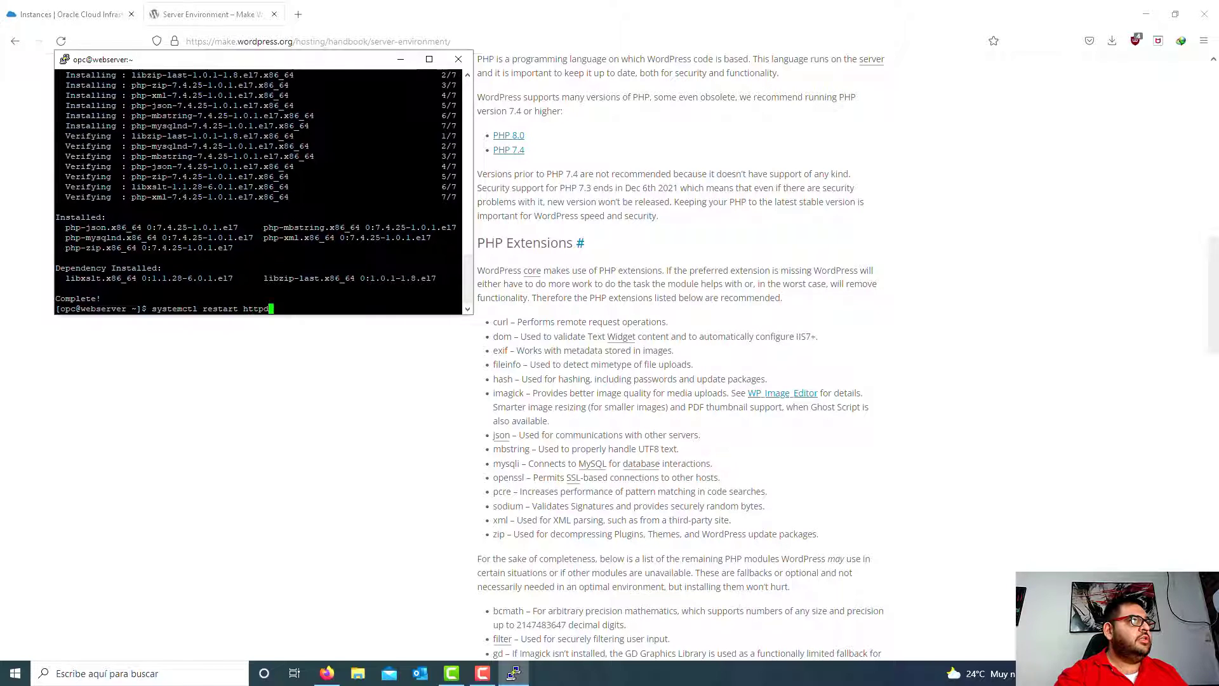
- Restart httpd, switch to root with sudo su, restart httpd again, and clear the screen
key("Return")
key("Return")
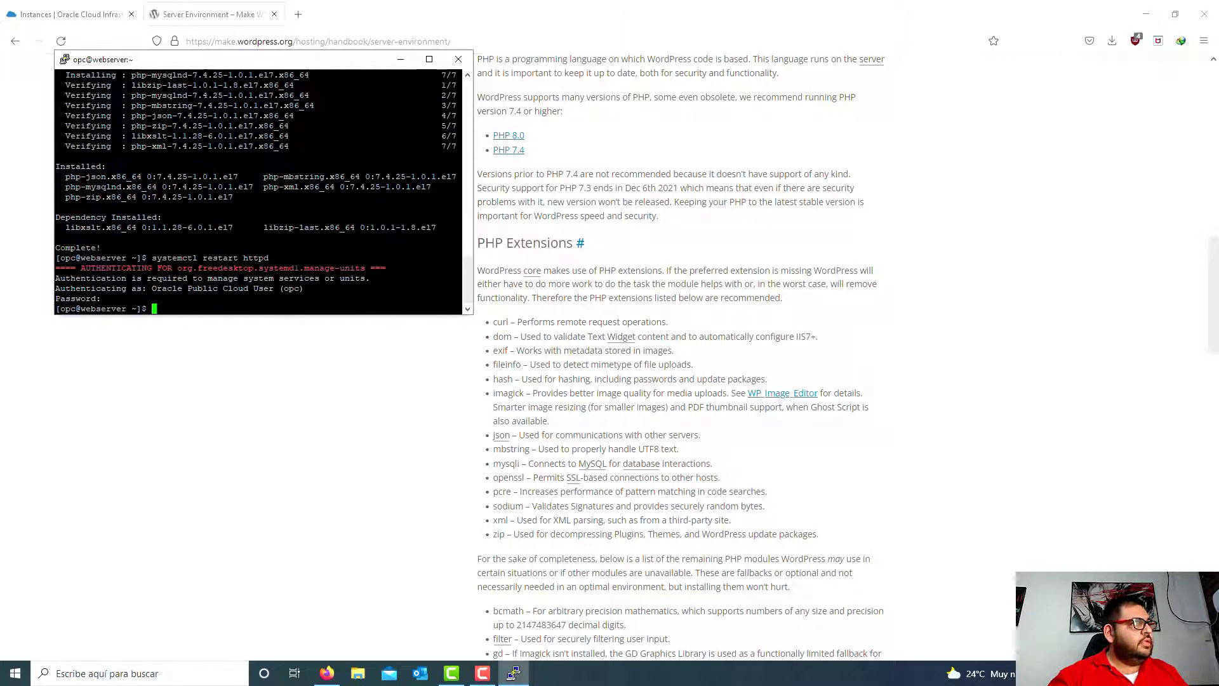
type("sudo su")
key("Return")
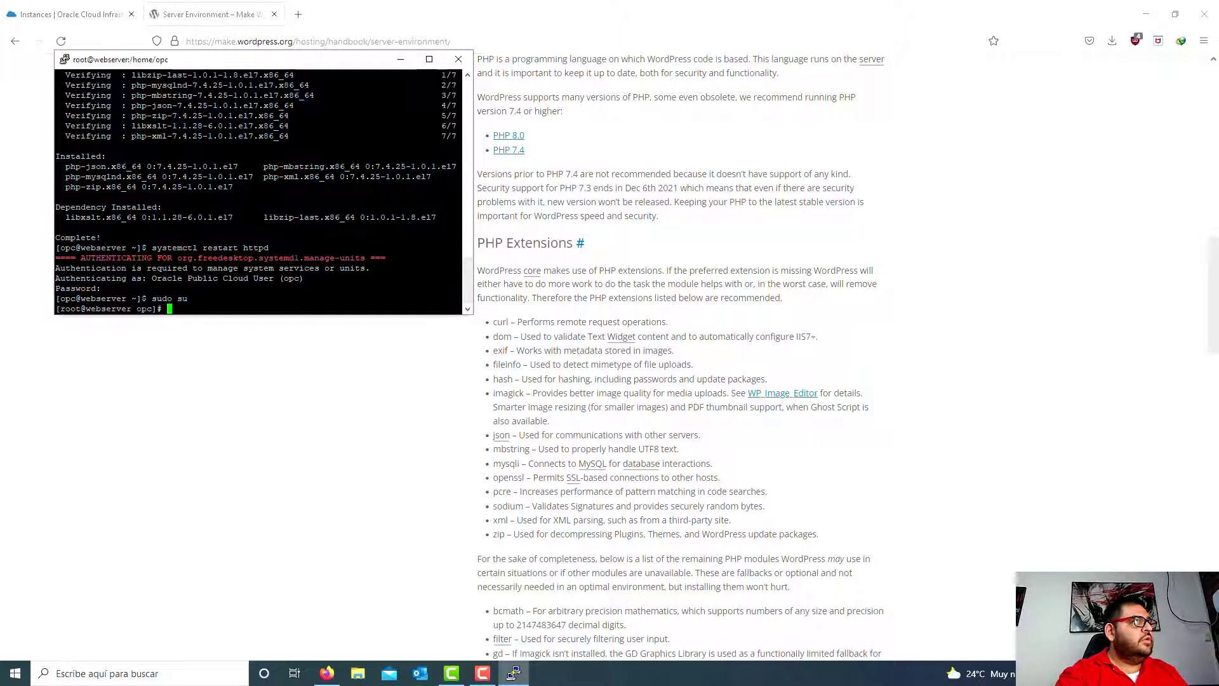
type("clear")
key("Return")
type("sys")
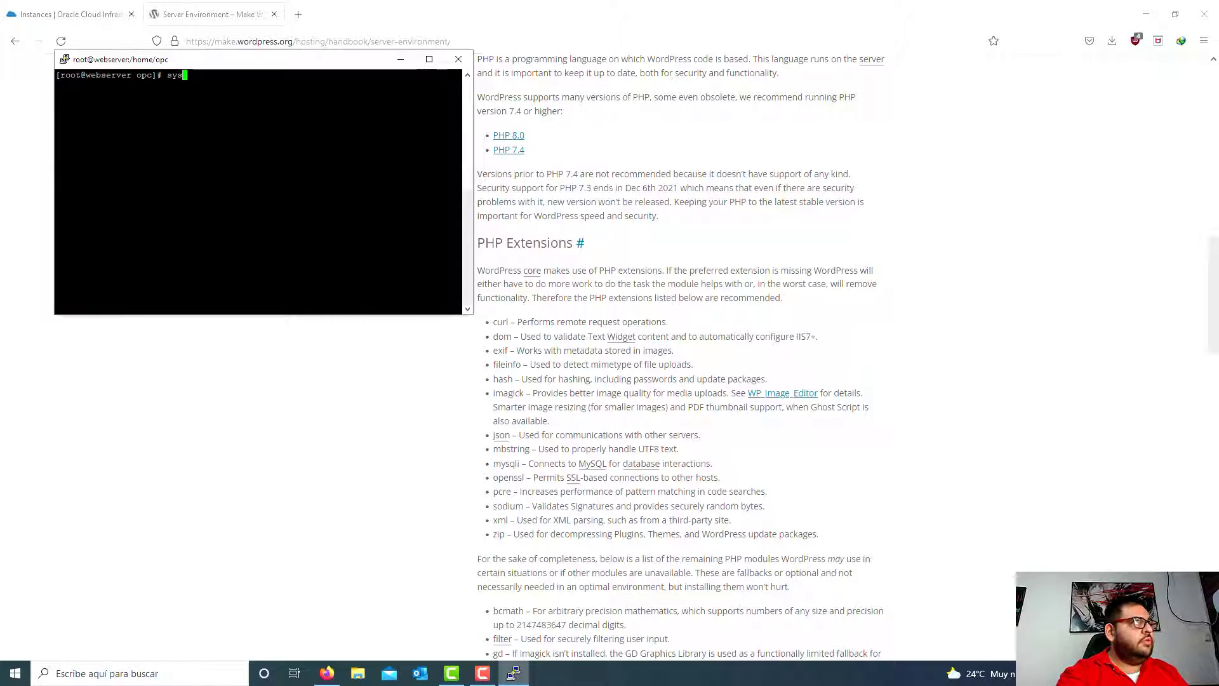
type("temctl restart ")
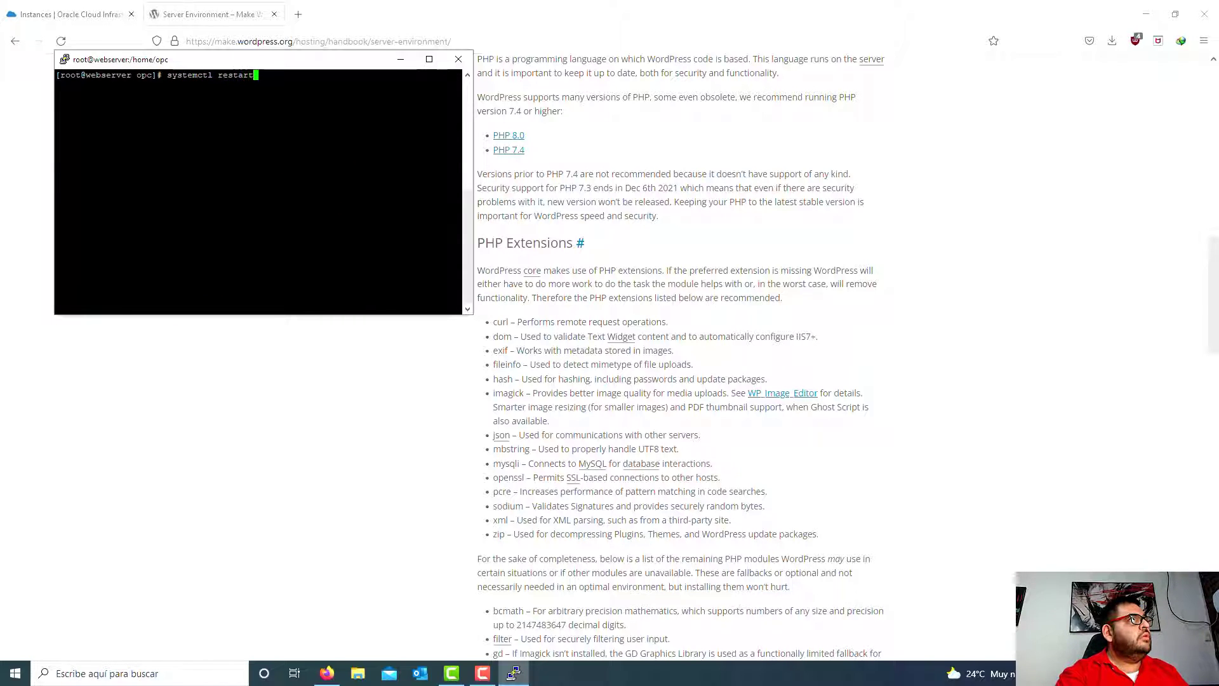
type("httpd")
key("Return")
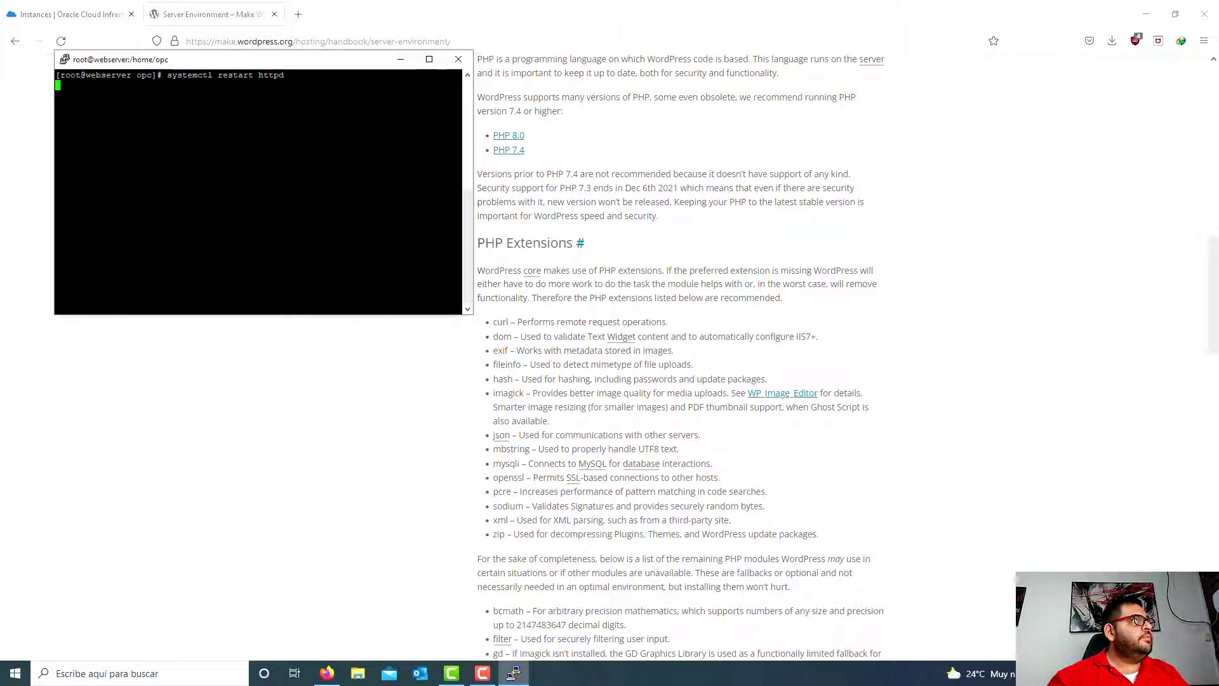
type("clear")
key("Return")
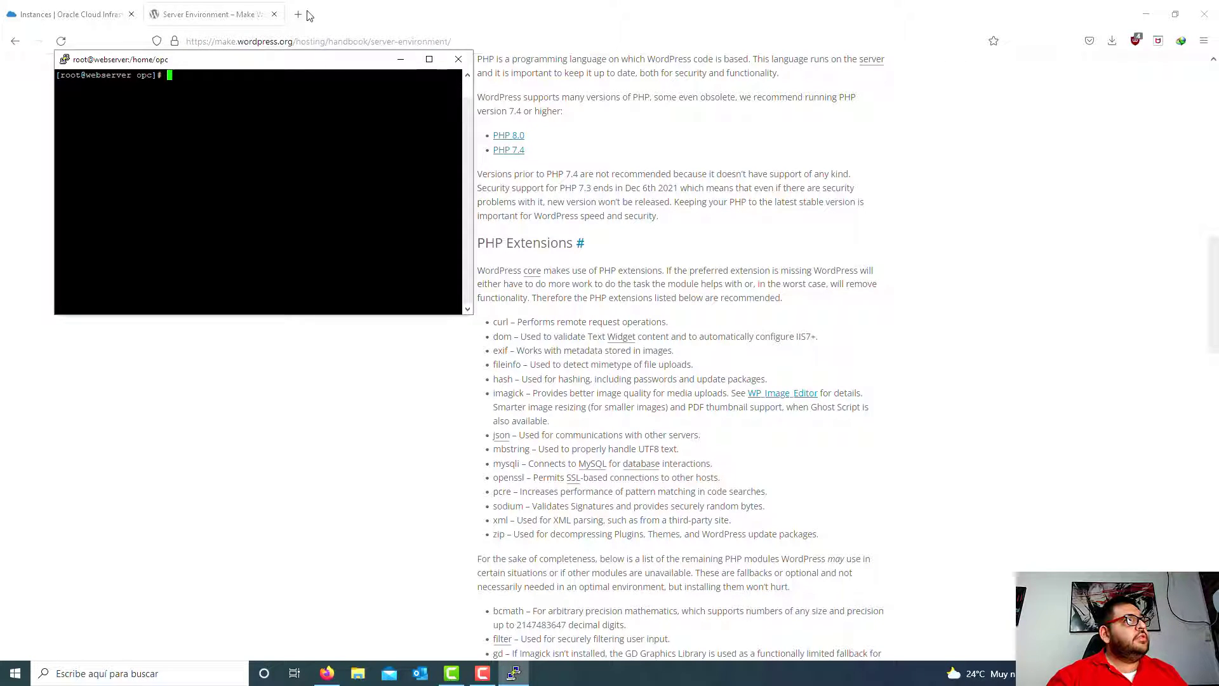
- Search 'wordpress download' and copy the WordPress 5.8.2 download link from wordpress.org
left_click(261, 42)
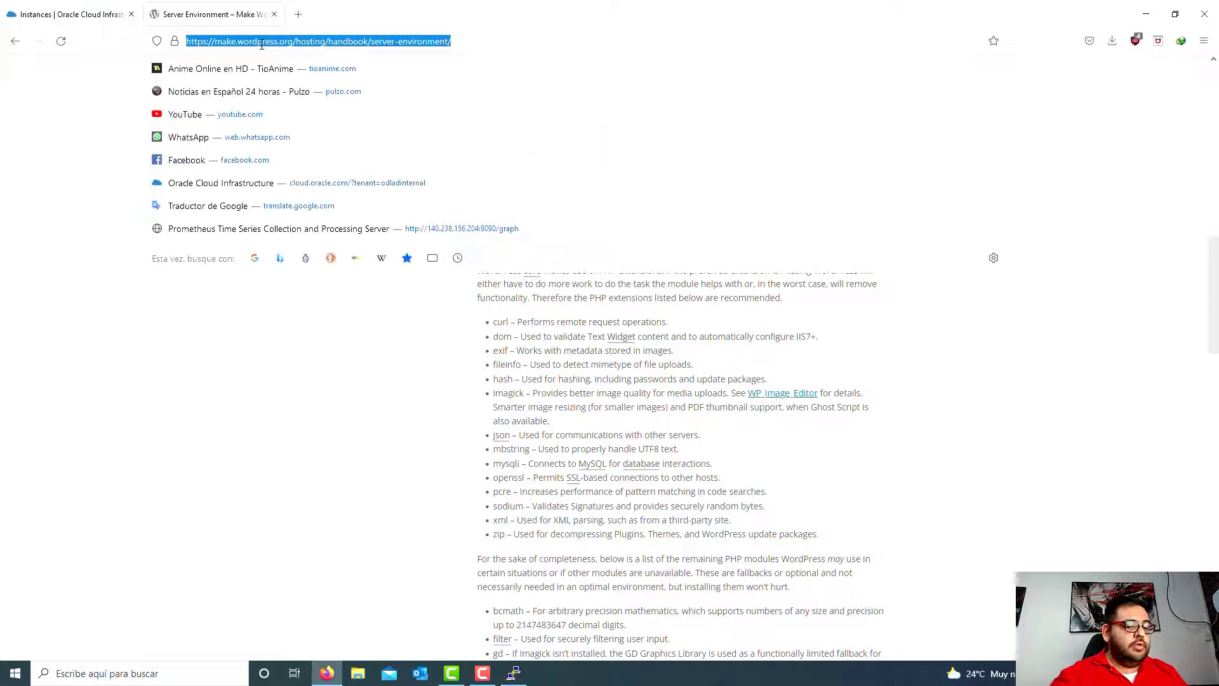
type("wordpress download")
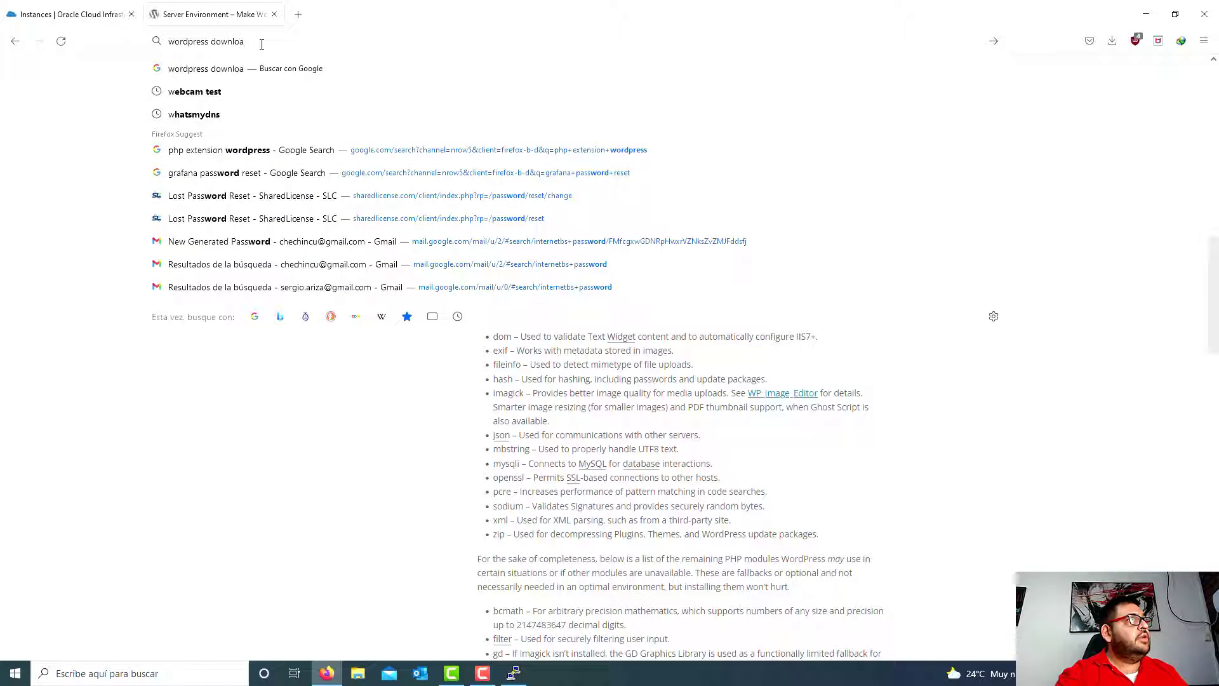
key("Return")
left_click(200, 195)
scroll(569, 356, "down", 10)
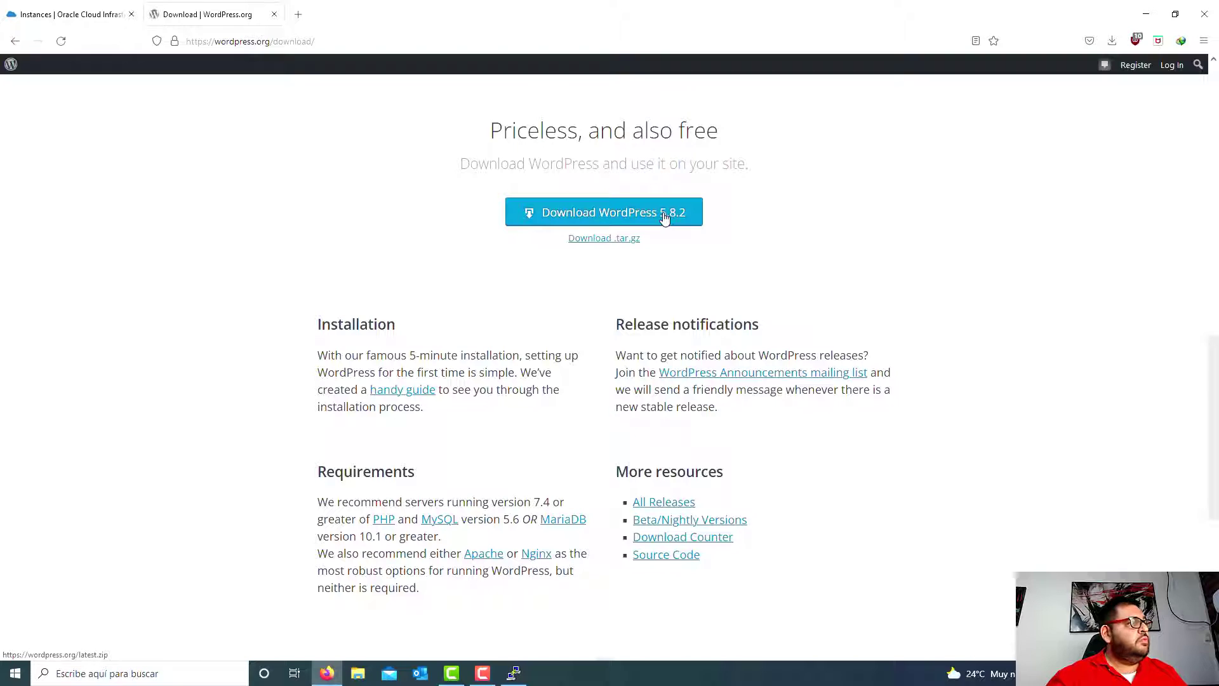
right_click(665, 218)
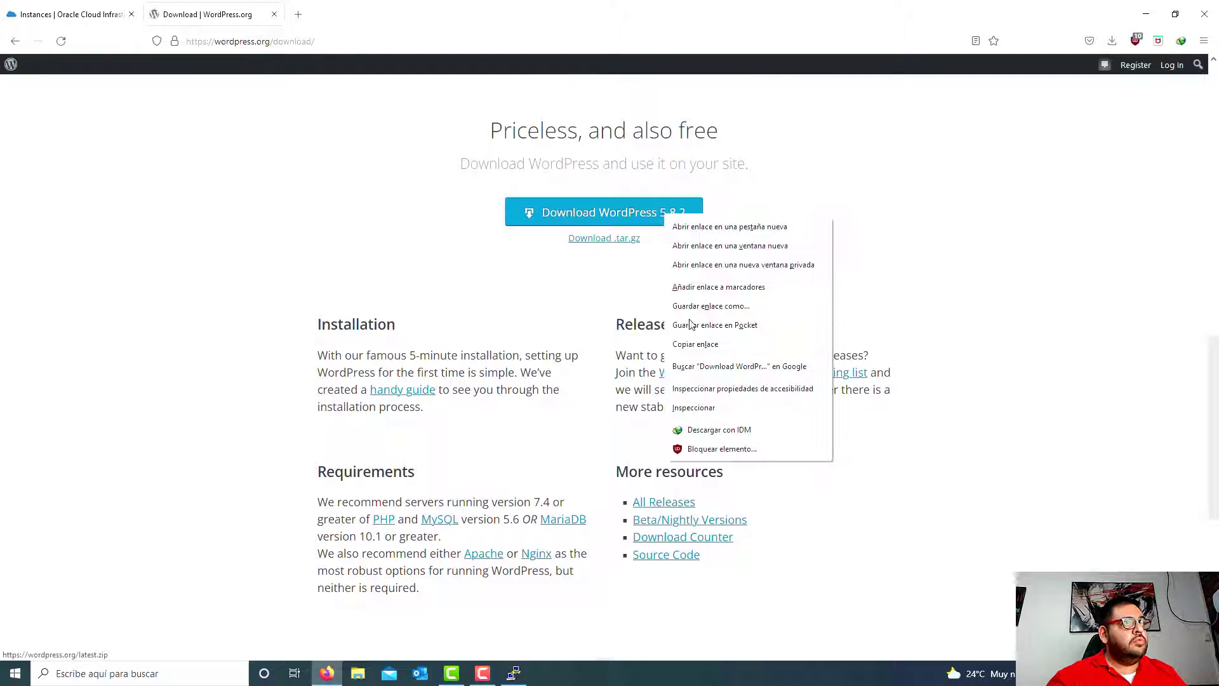
left_click(711, 346)
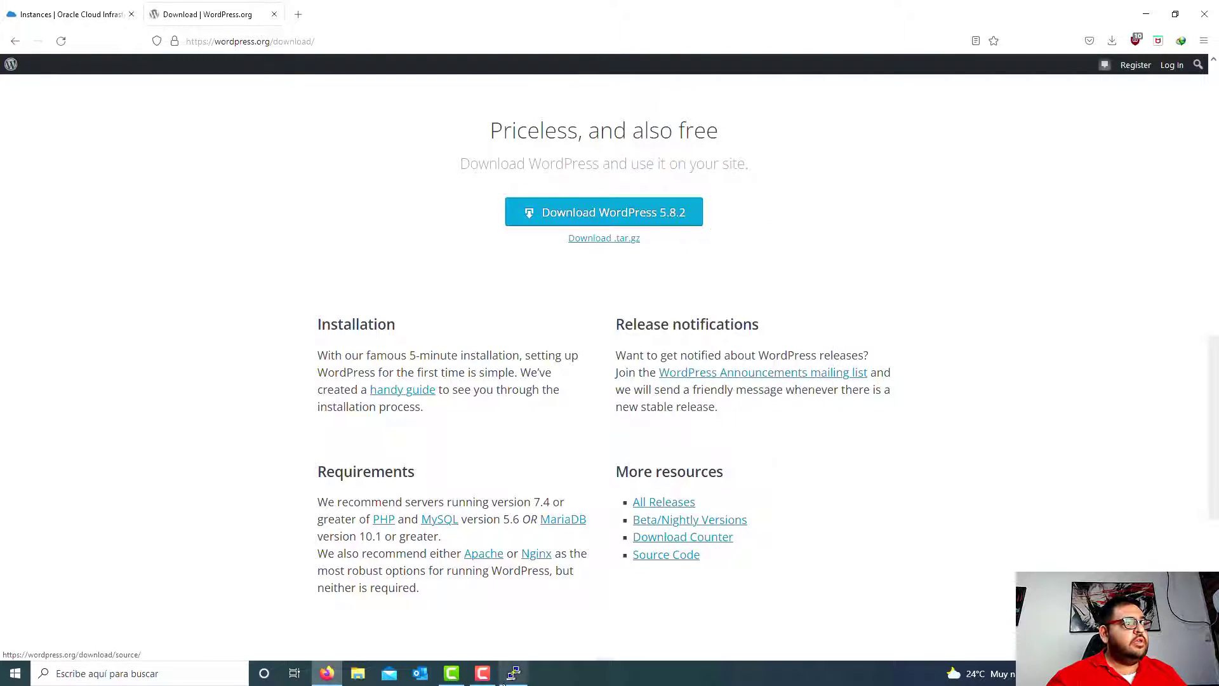
left_click(513, 673)
- Check the current directory and download the latest WordPress archive with wget
type("pwd")
key("Return")
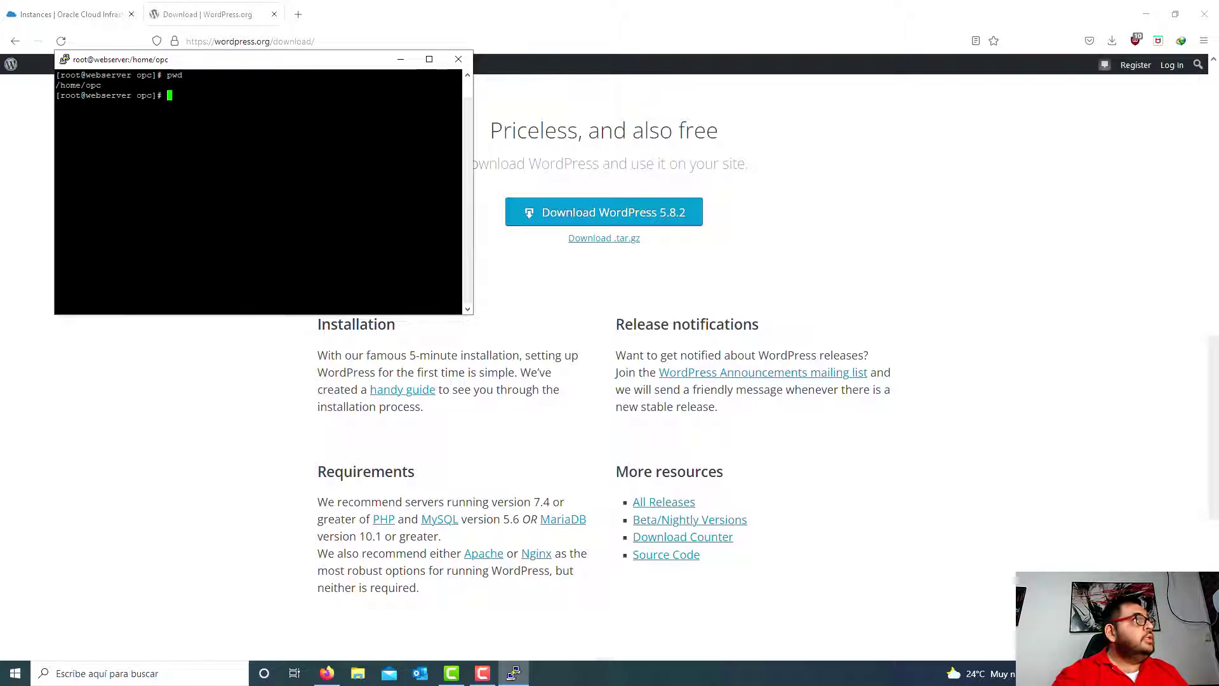
type("wget")
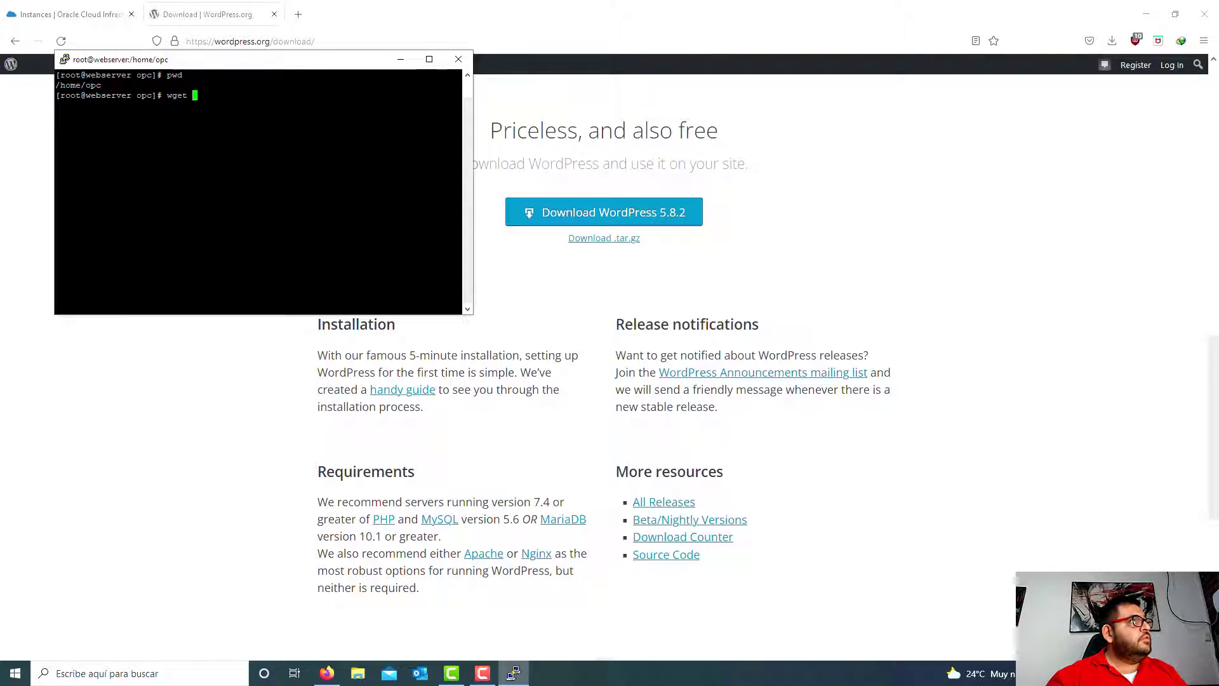
type("https://wordpress.org/latest.zip")
key("Return")
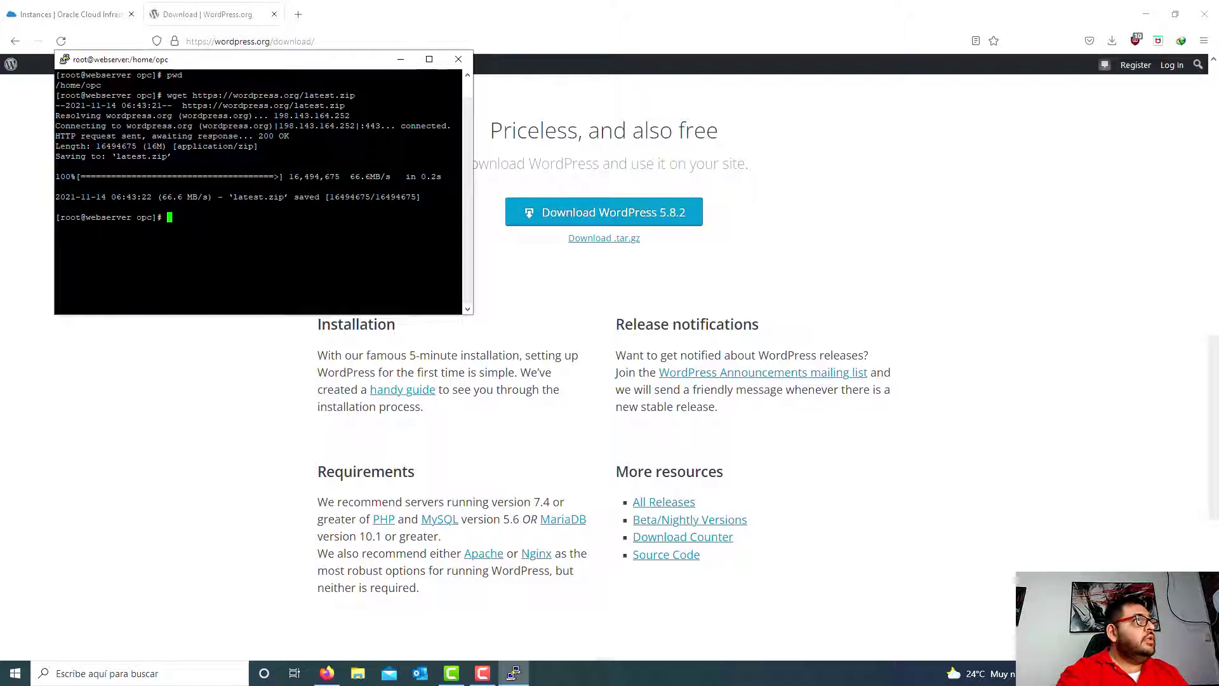
- Unzip the latest WordPress archive and list the home directory contents
type("unzip ")
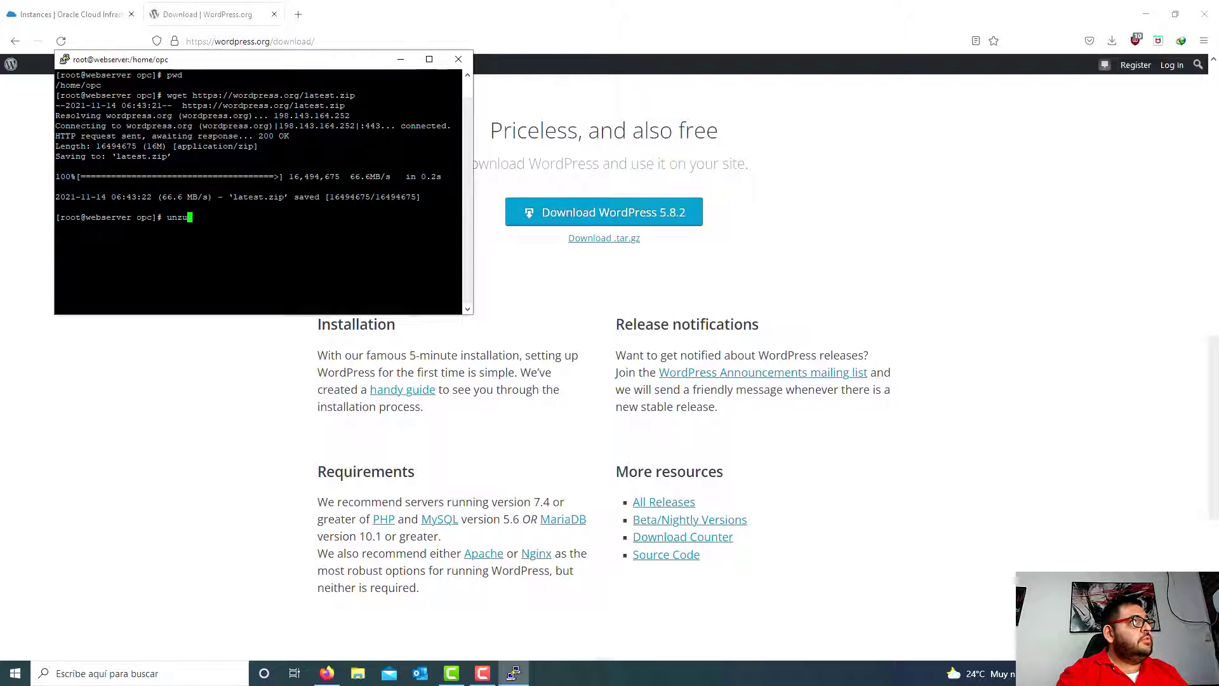
type("lat")
key("Tab")
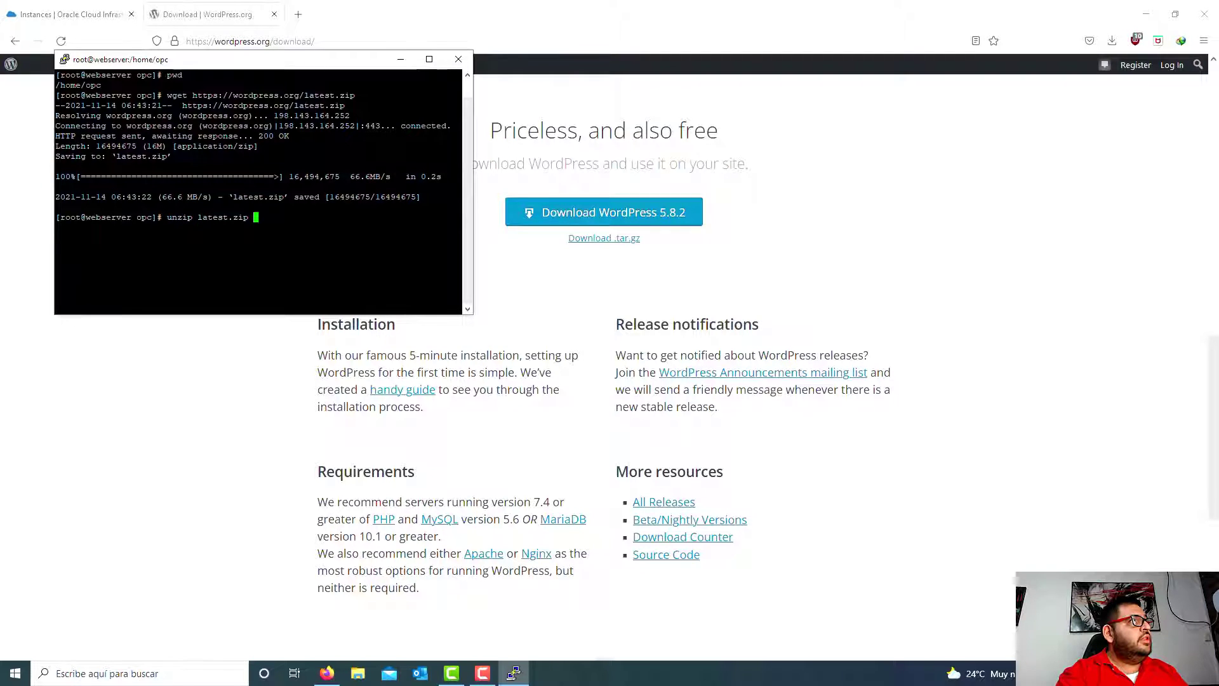
key("Return")
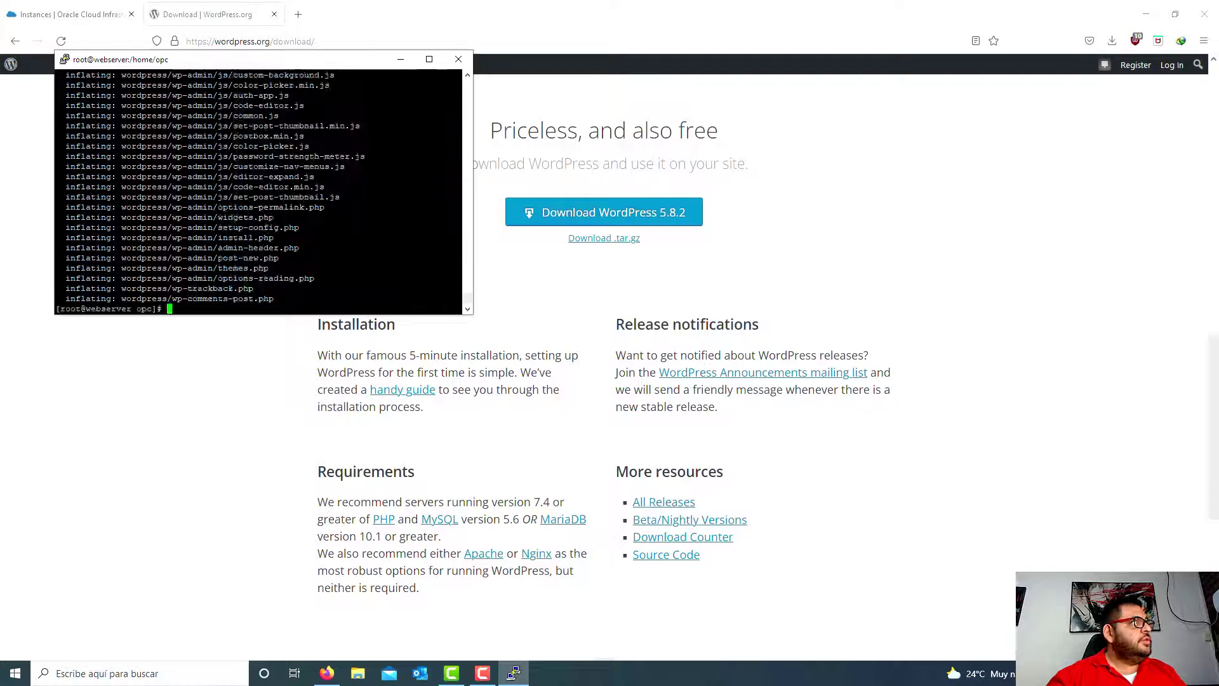
type("ls")
key("Return")
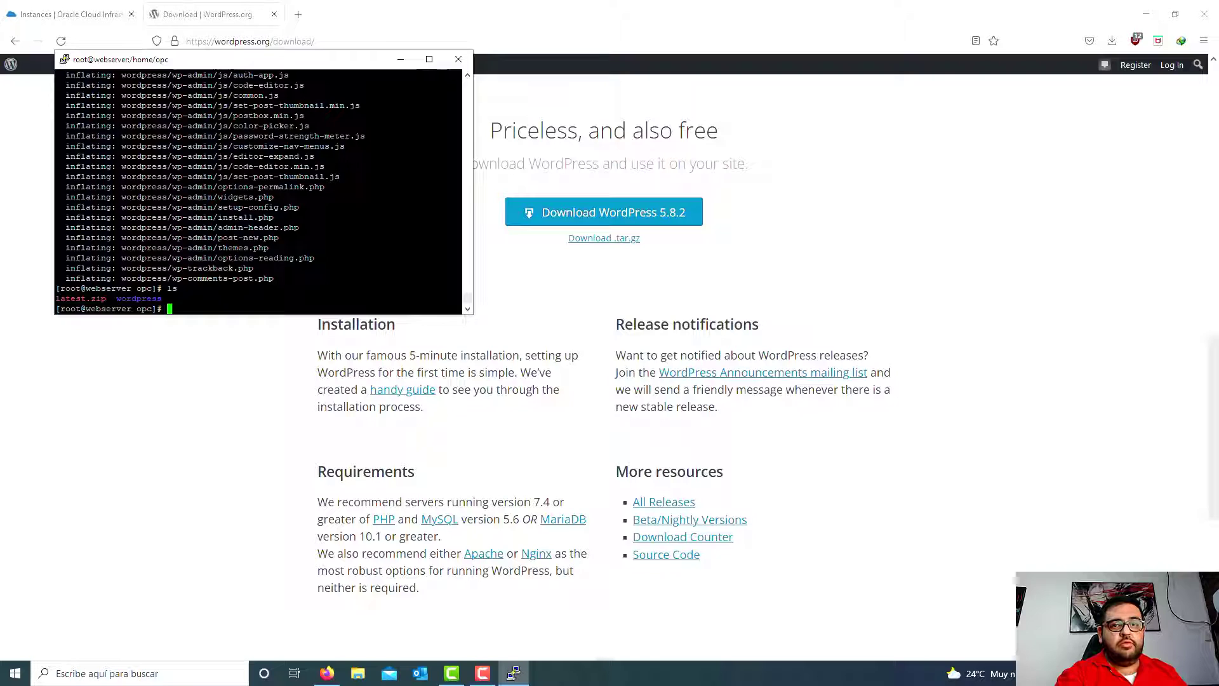
- Copy wordpress/* recursively into /var/www/html/
type("cp ")
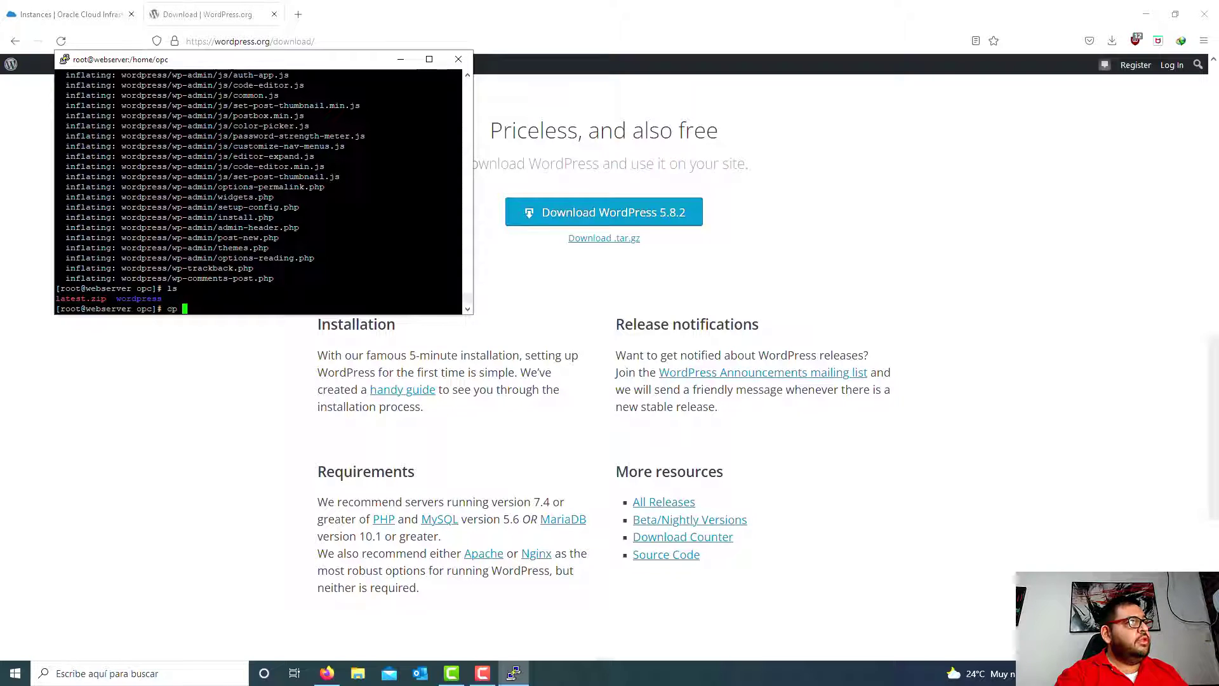
type("w")
key("BackSpace")
type("w")
key("Tab")
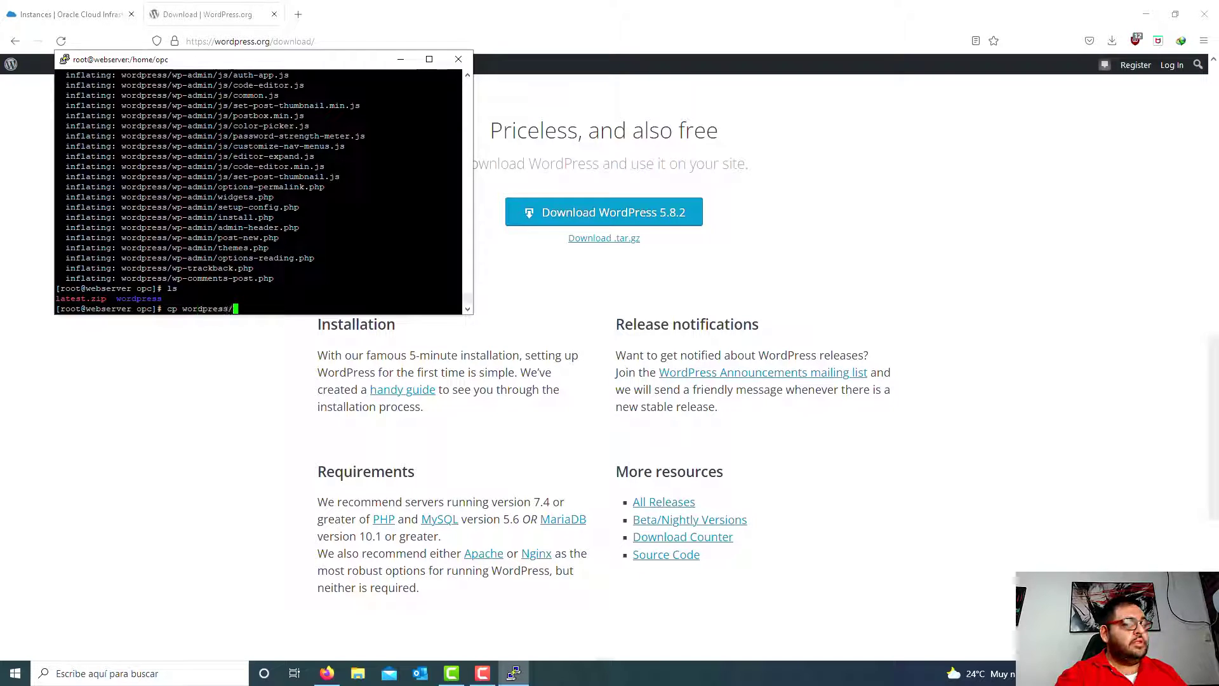
type("*")
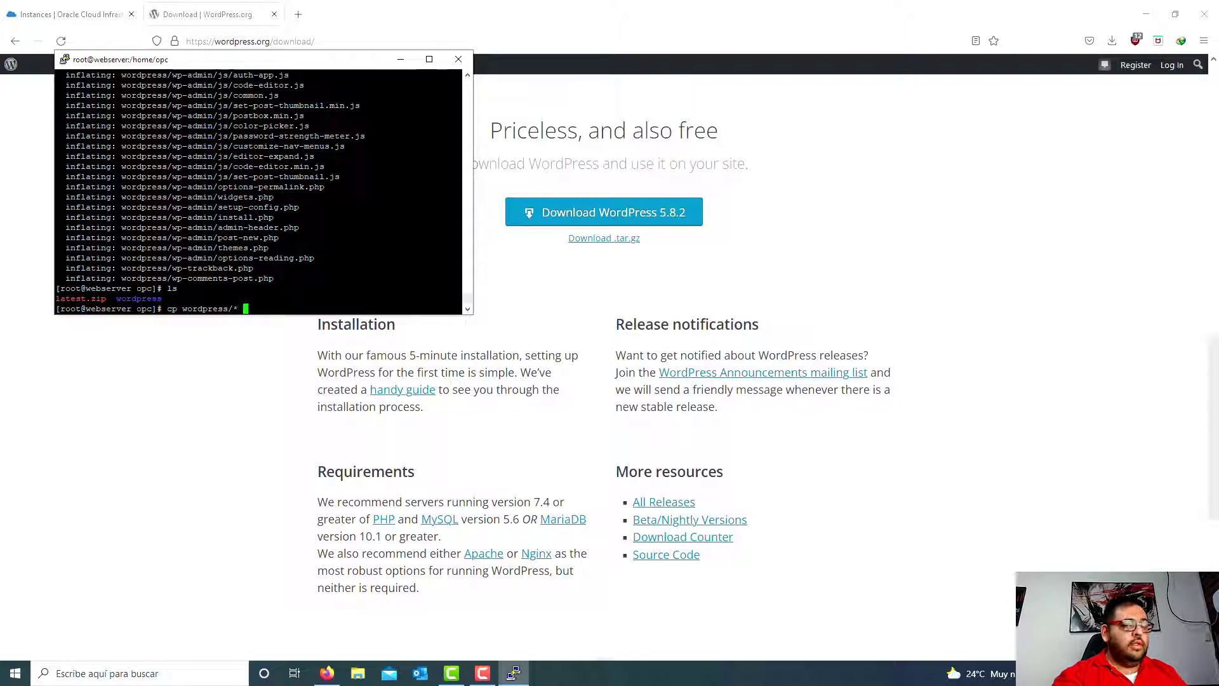
key("BackSpace")
key("BackSpace")
key("BackSpace")
key("BackSpace")
key("BackSpace")
key("BackSpace")
key("BackSpace")
key("BackSpace")
key("BackSpace")
key("BackSpace")
key("BackSpace")
key("BackSpace")
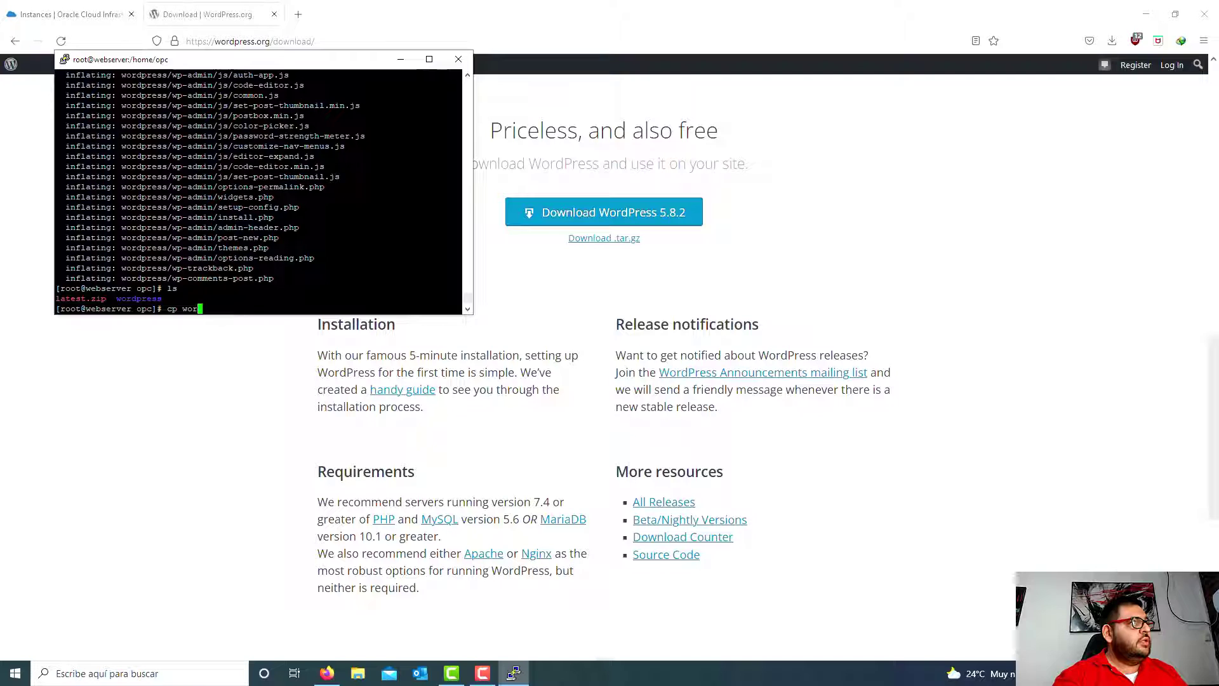
type("-R ")
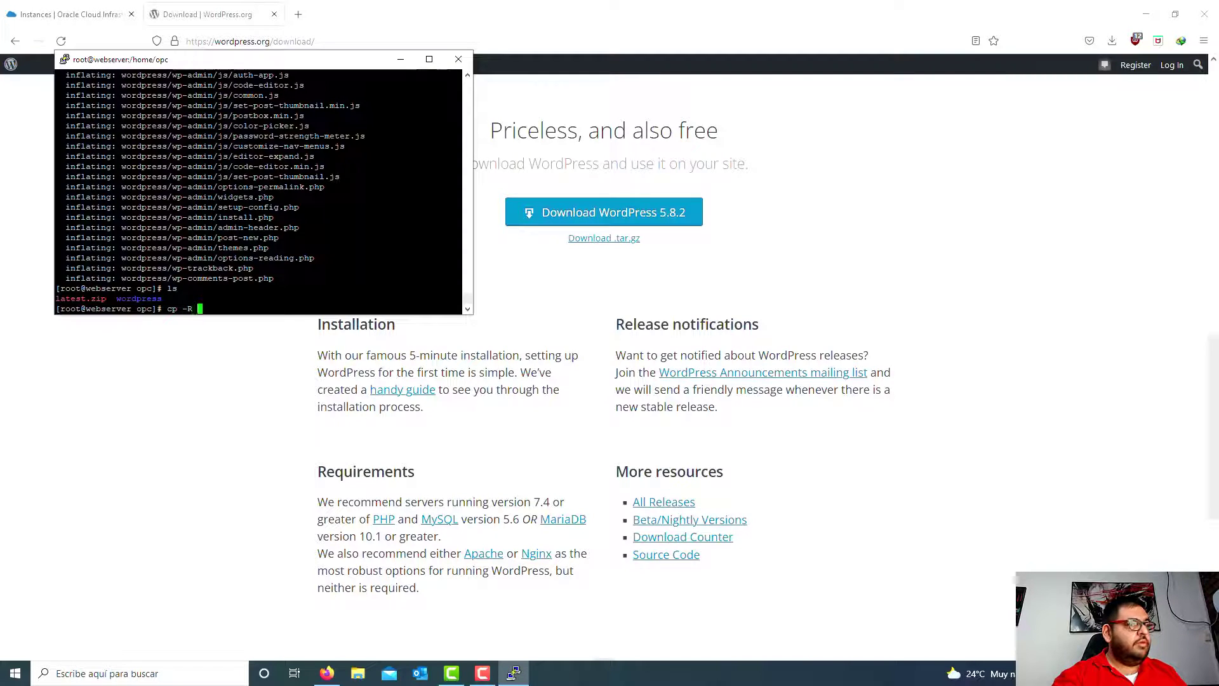
type("wordpress/")
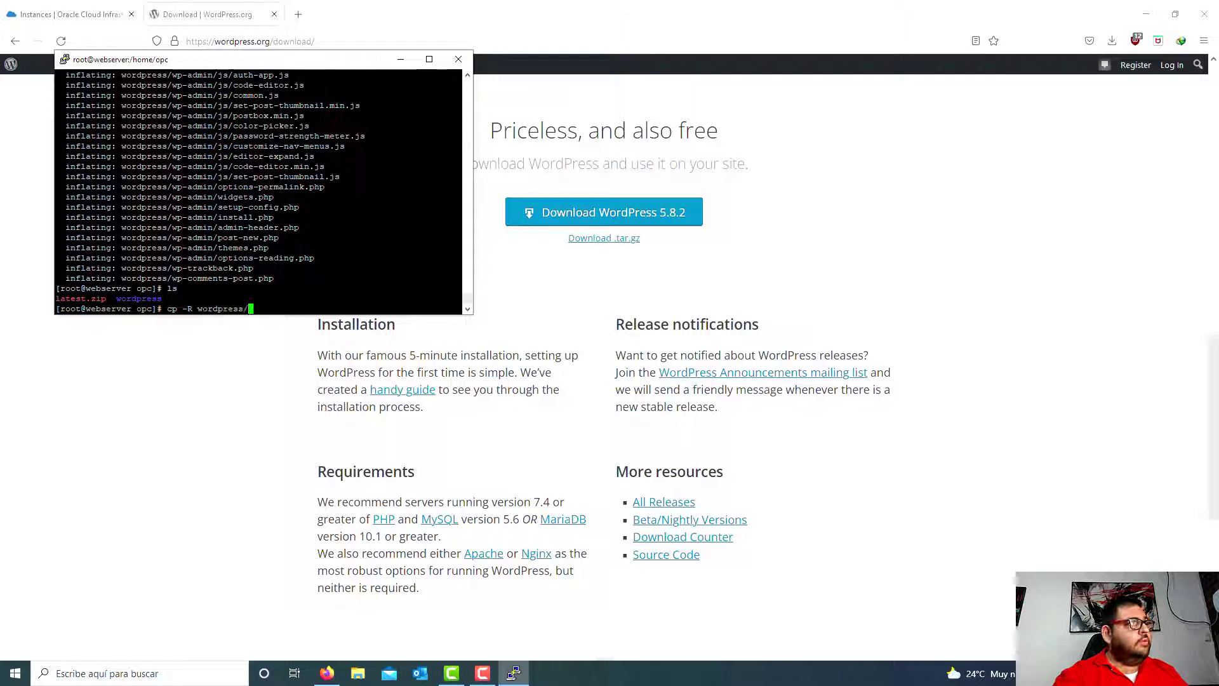
type("* ")
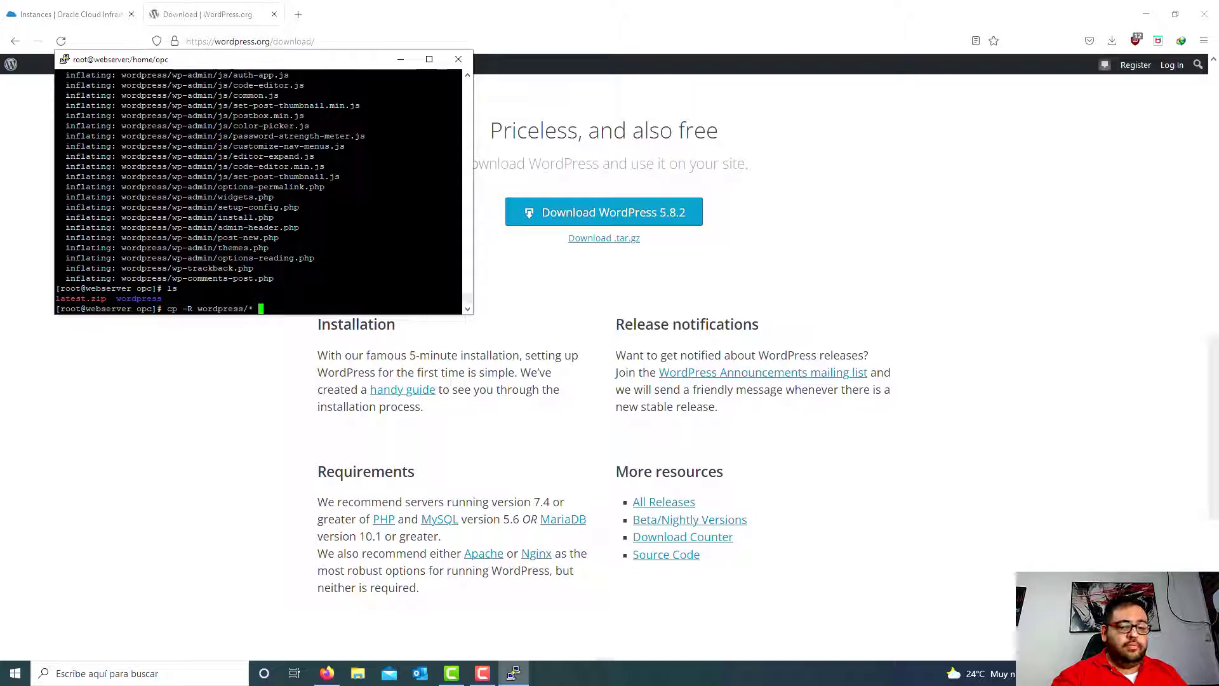
type("/var/www/")
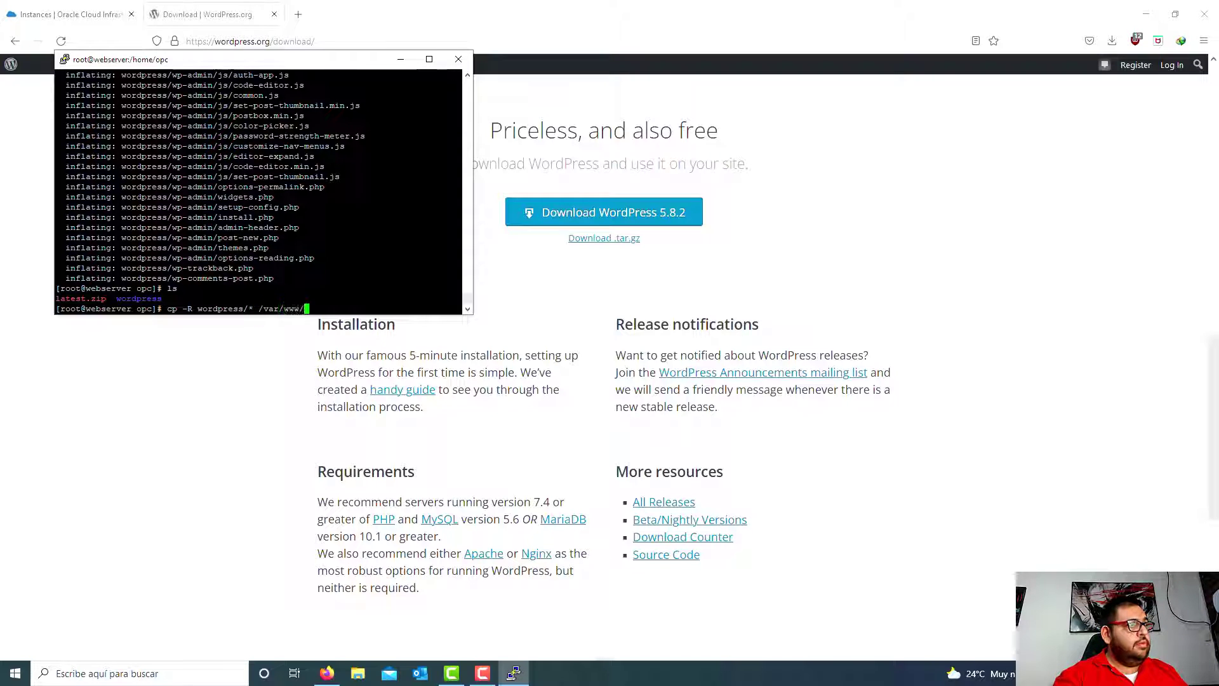
type("html/")
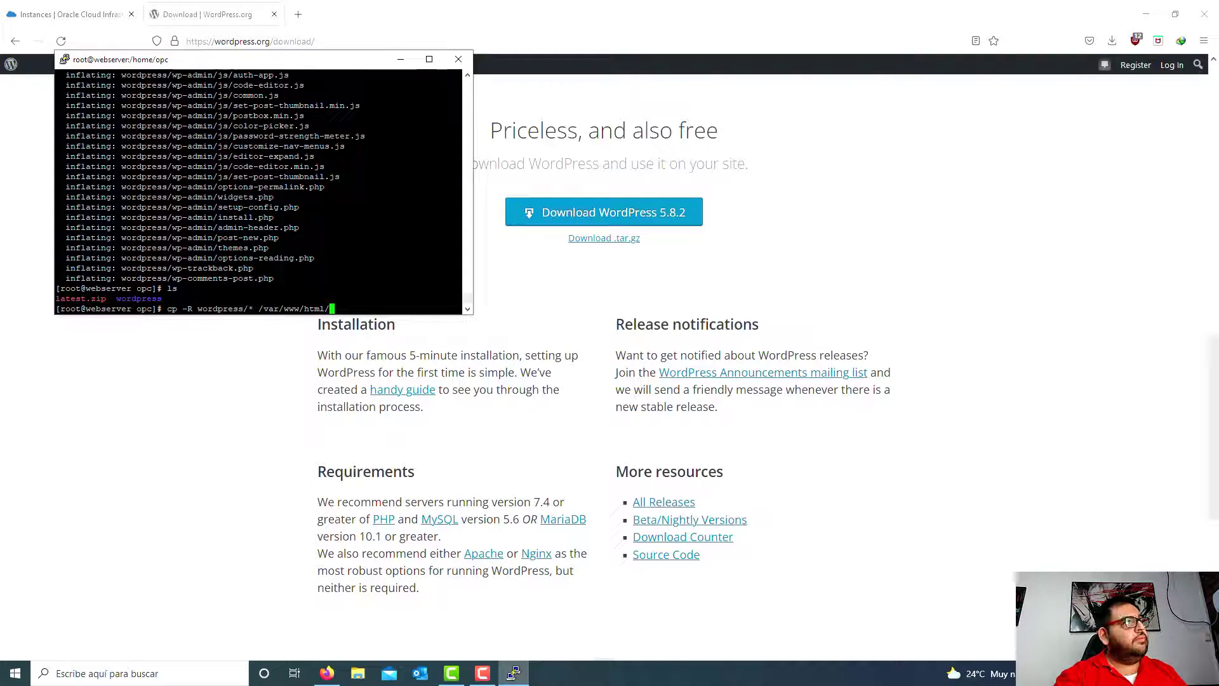
key("Return")
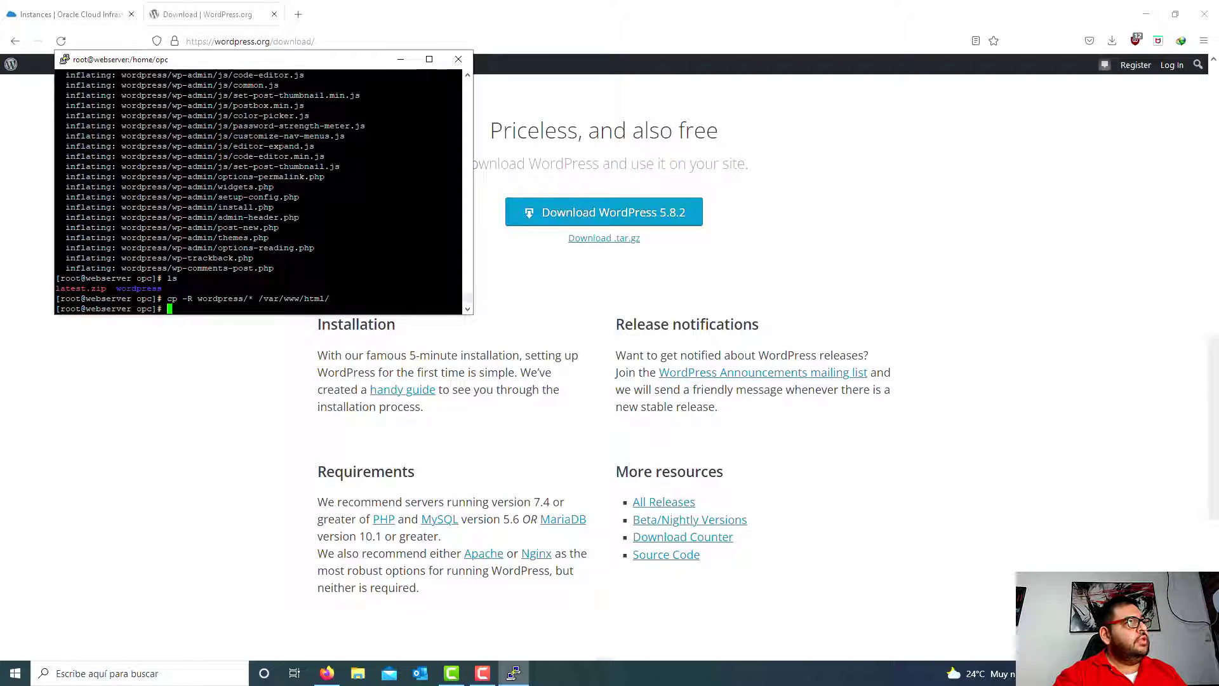
- Move into /var/www/html/ and list its files to confirm WordPress is there
type("cd /var/")
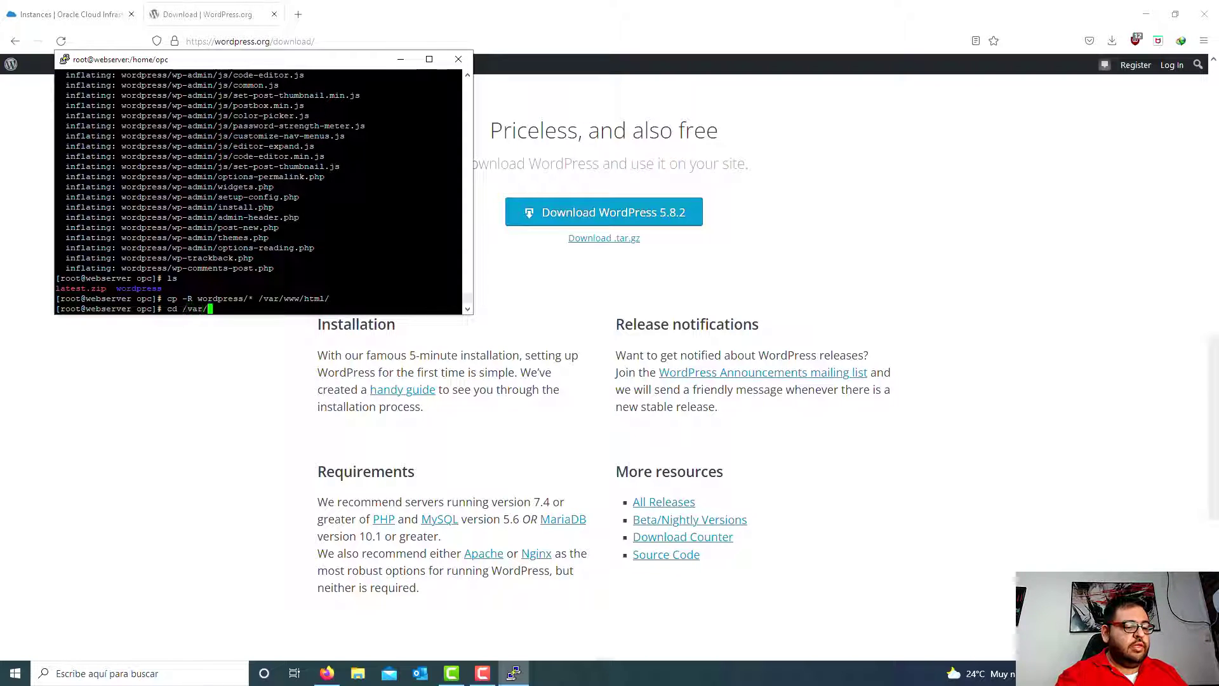
type("www/html/")
key("Return")
type("ls")
key("Return")
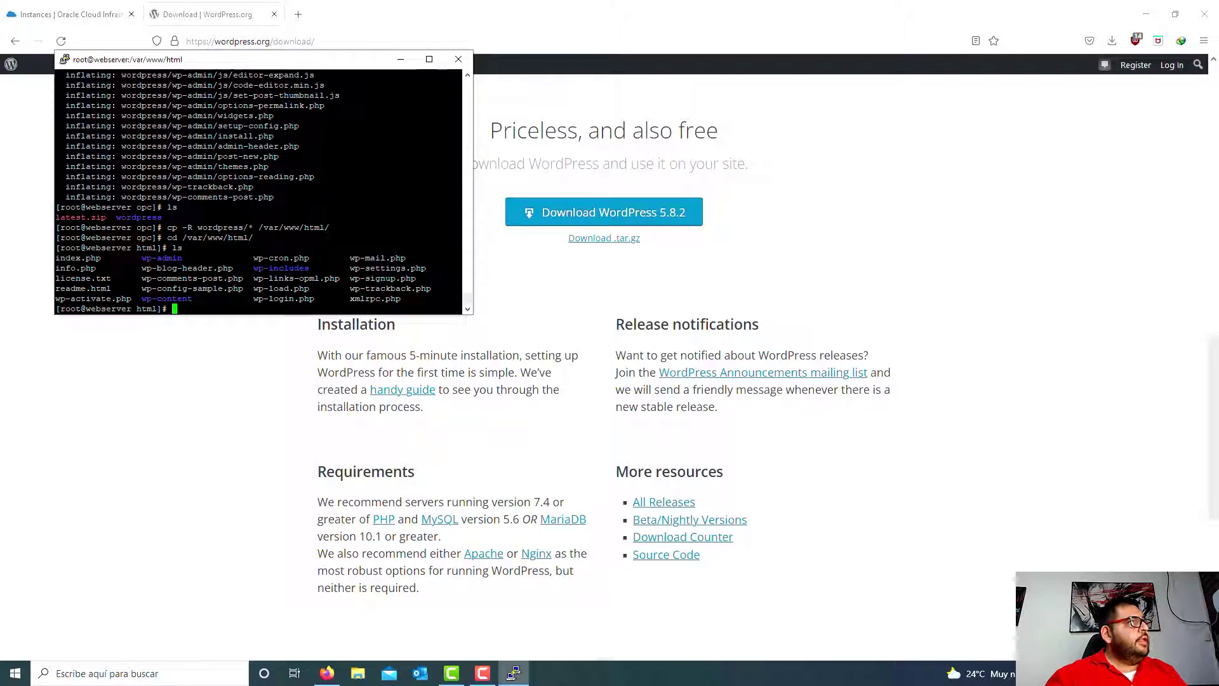
- Load the web server's public IP address in a new browser tab
left_click(63, 13)
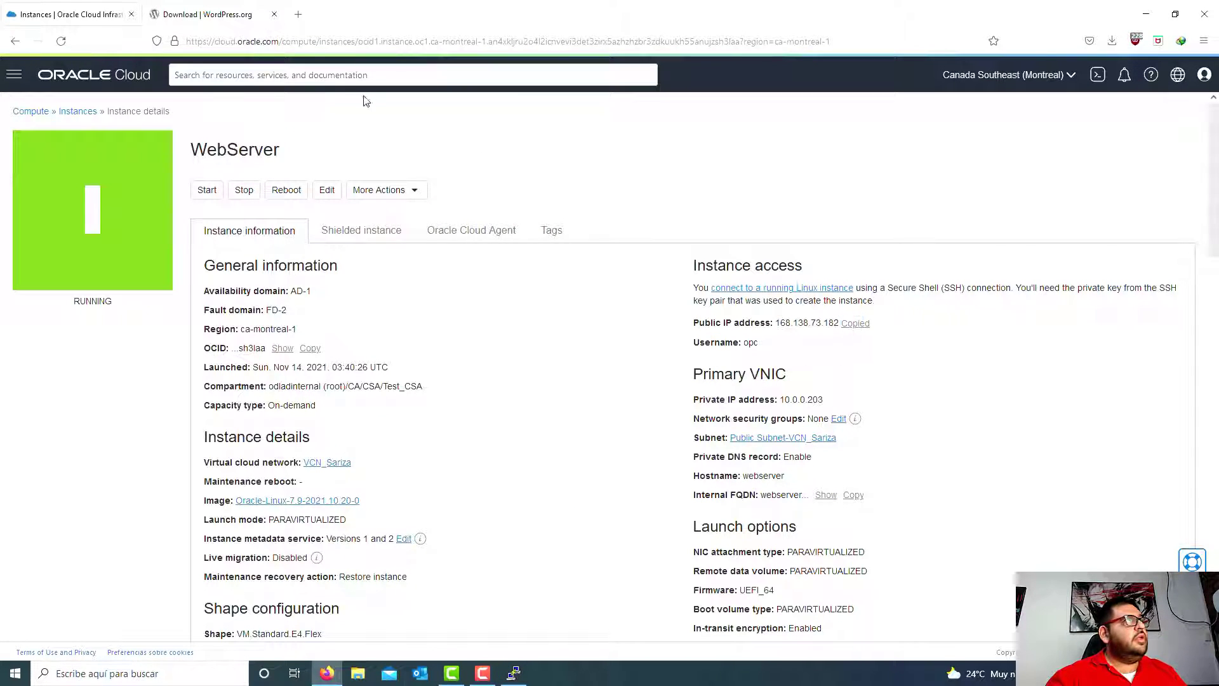
left_click(298, 14)
type("168.138.73.182")
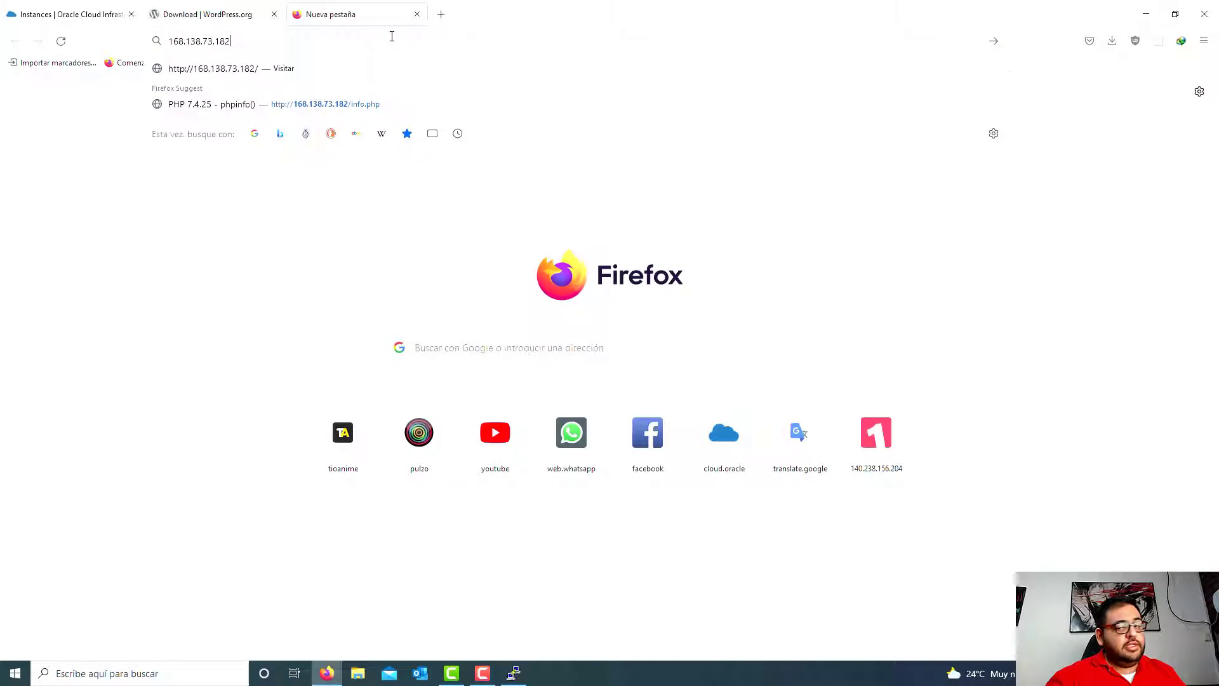
key("Return")
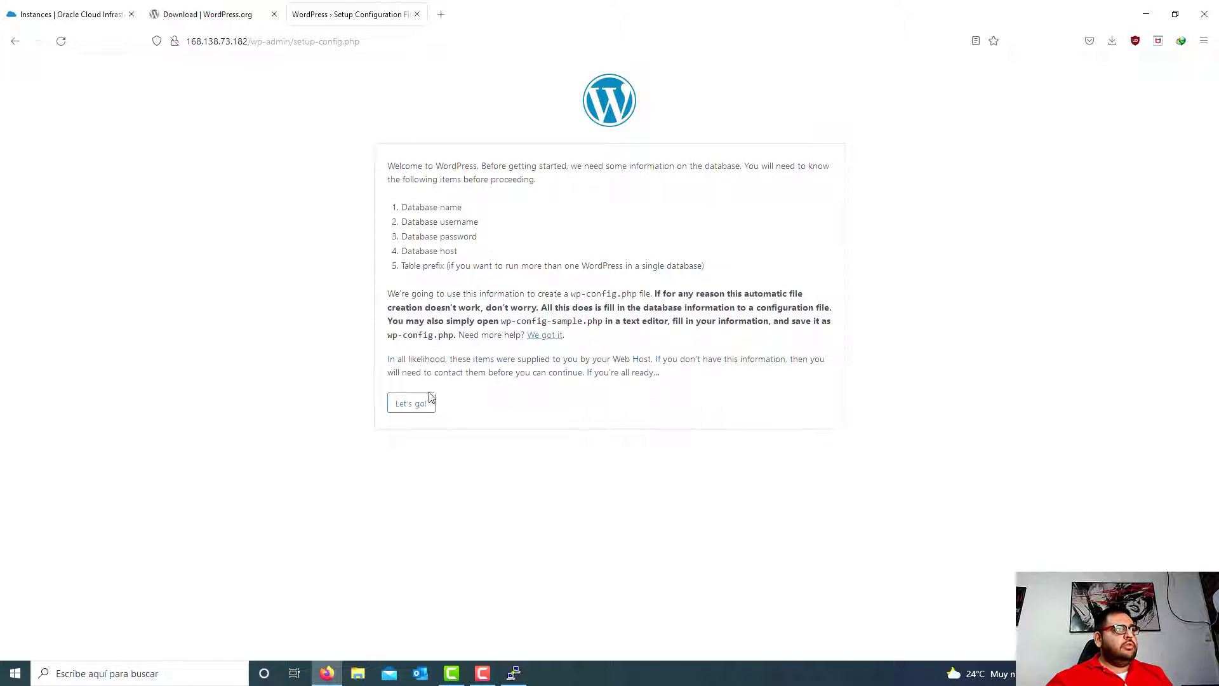
- Start WordPress setup, review the database details form, and close the WordPress.org download tab
left_click(418, 414)
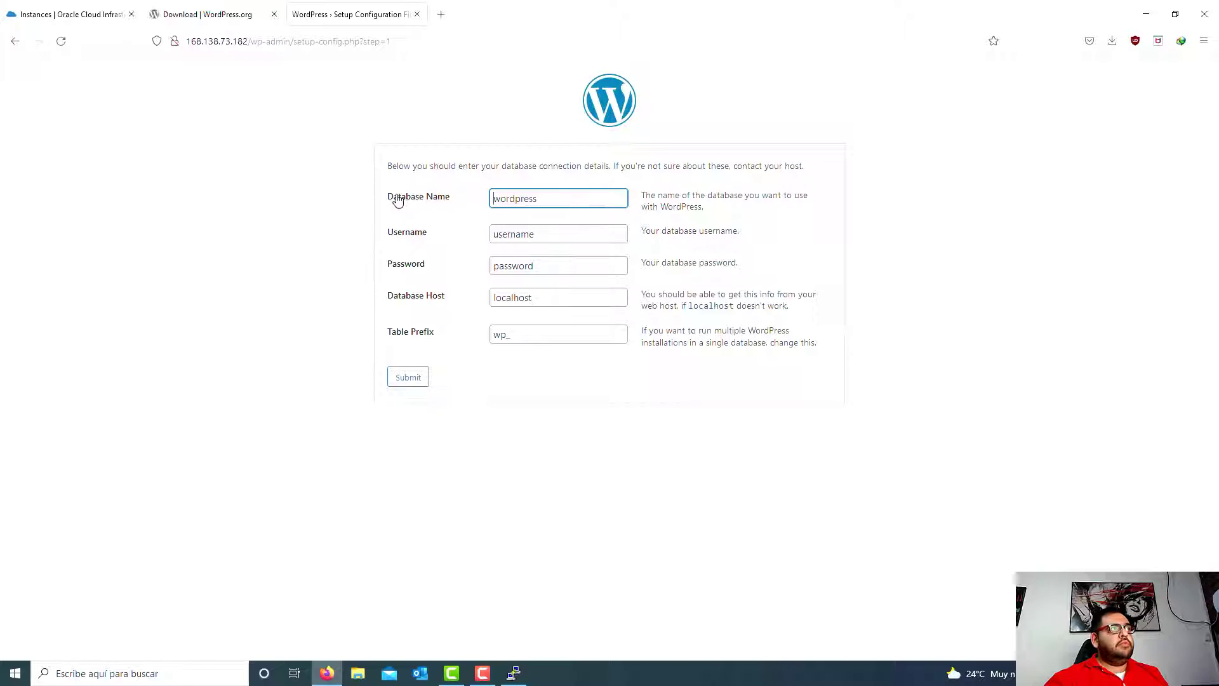
left_click_drag(405, 198, 811, 357)
left_click(808, 375)
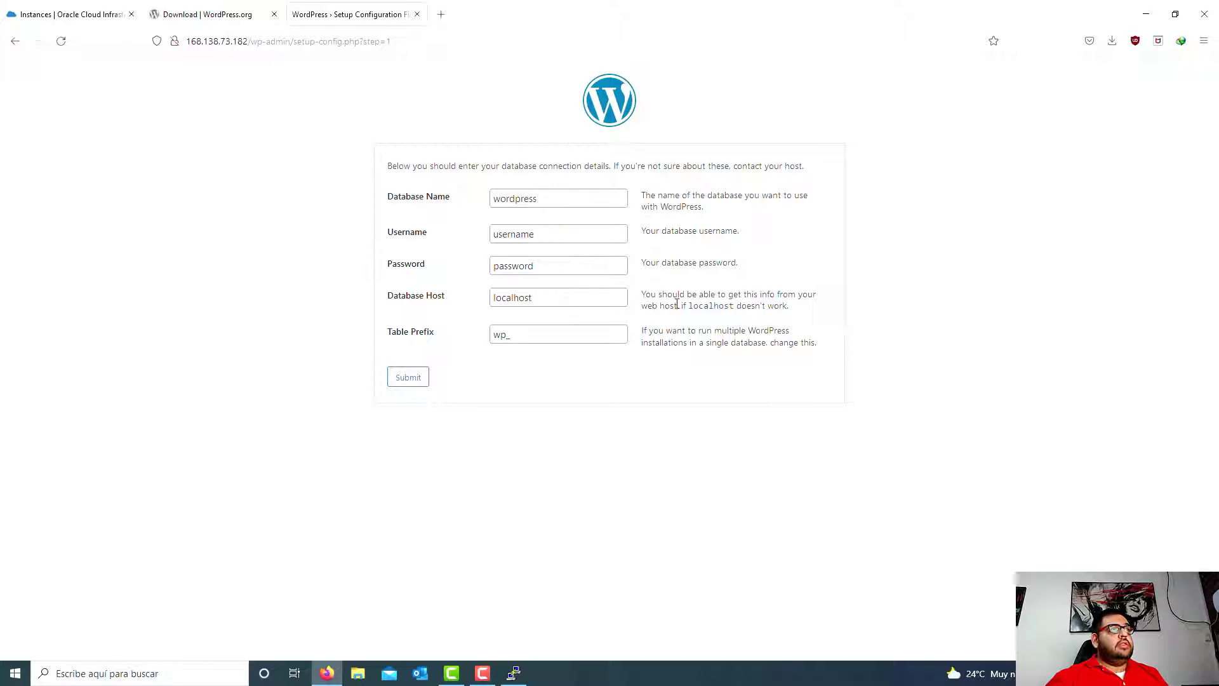
left_click_drag(428, 198, 824, 386)
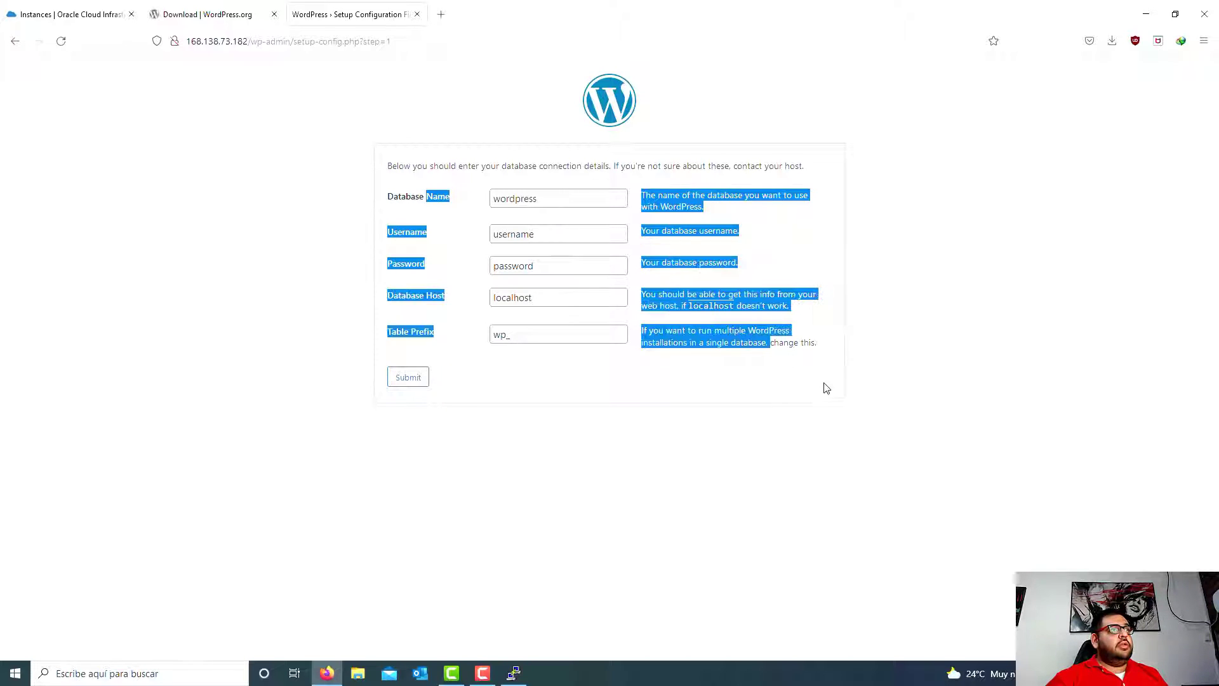
left_click(762, 433)
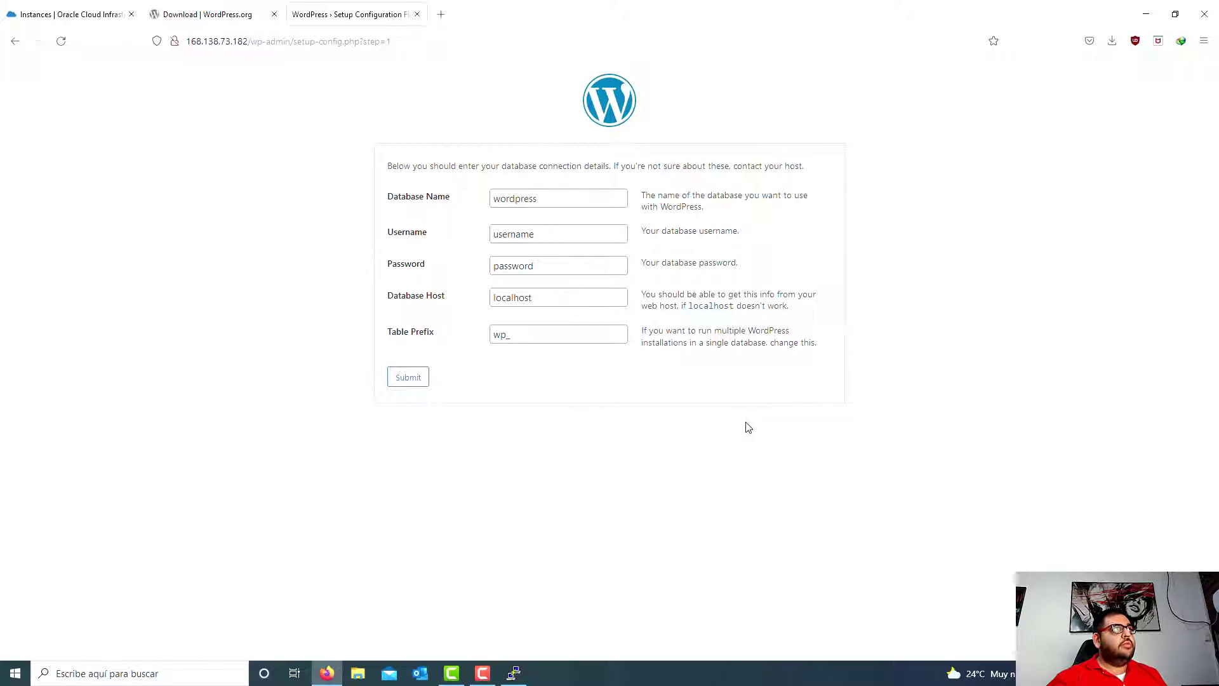
left_click(274, 14)
- Navigate through Databases to the MySQL DB Systems list, then to Configurations in Test_CSA
left_click(107, 18)
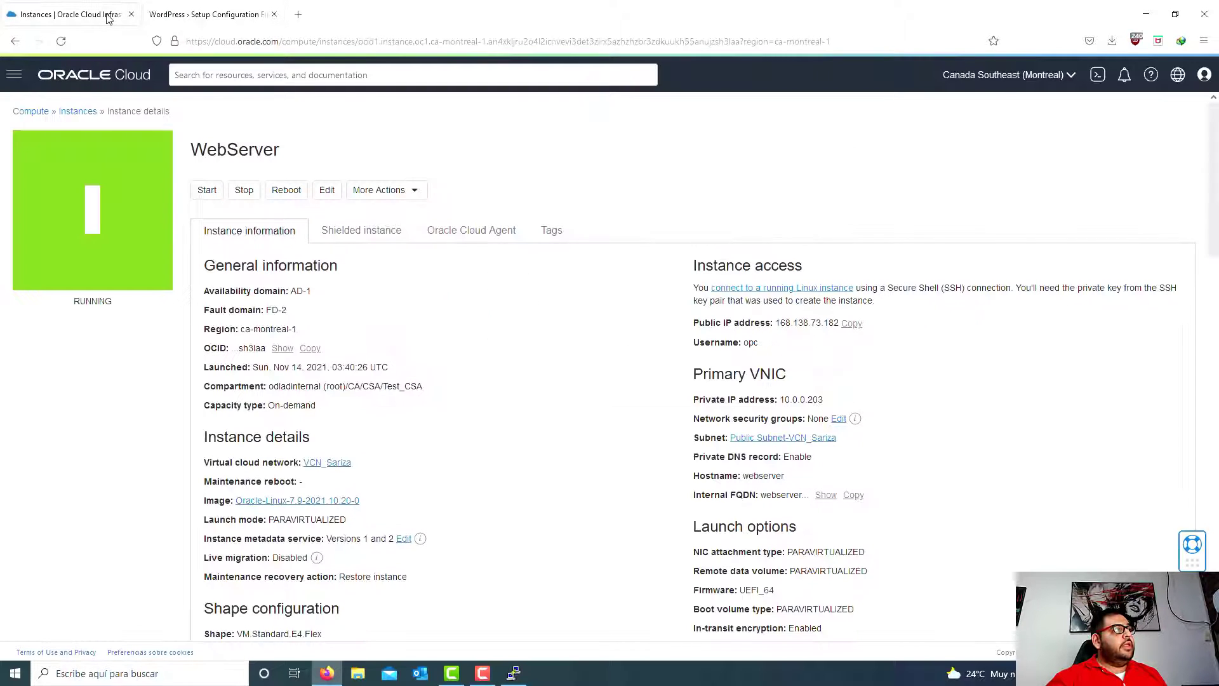
left_click(13, 81)
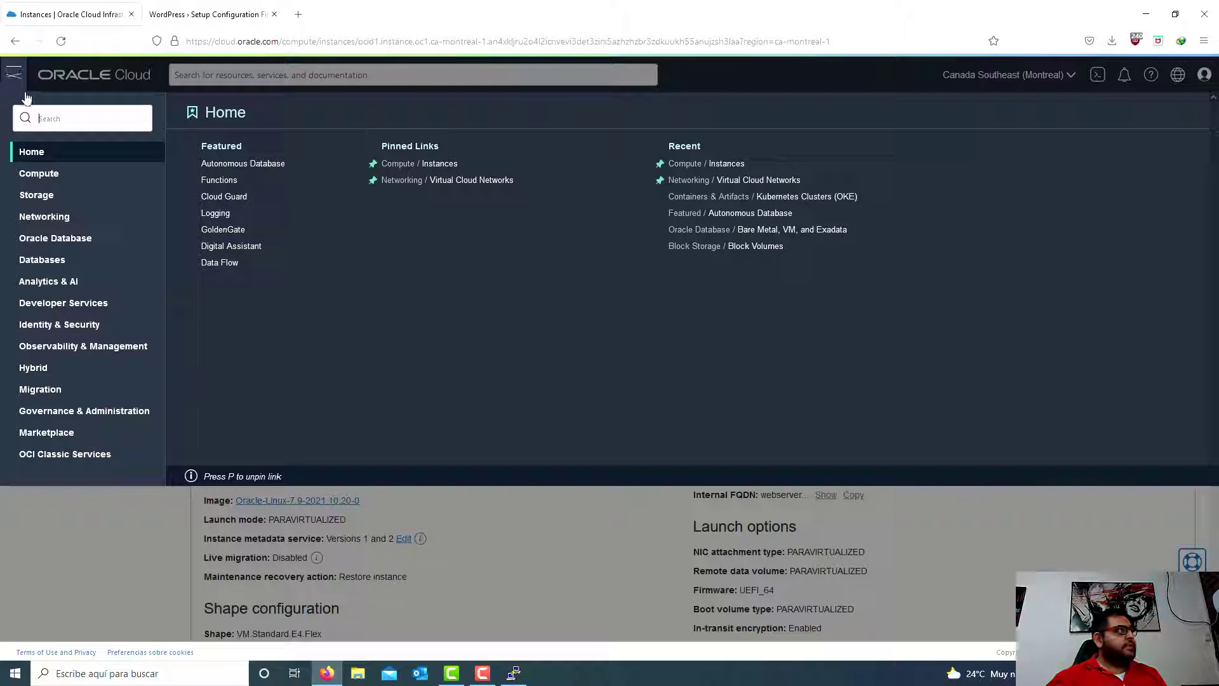
left_click(63, 260)
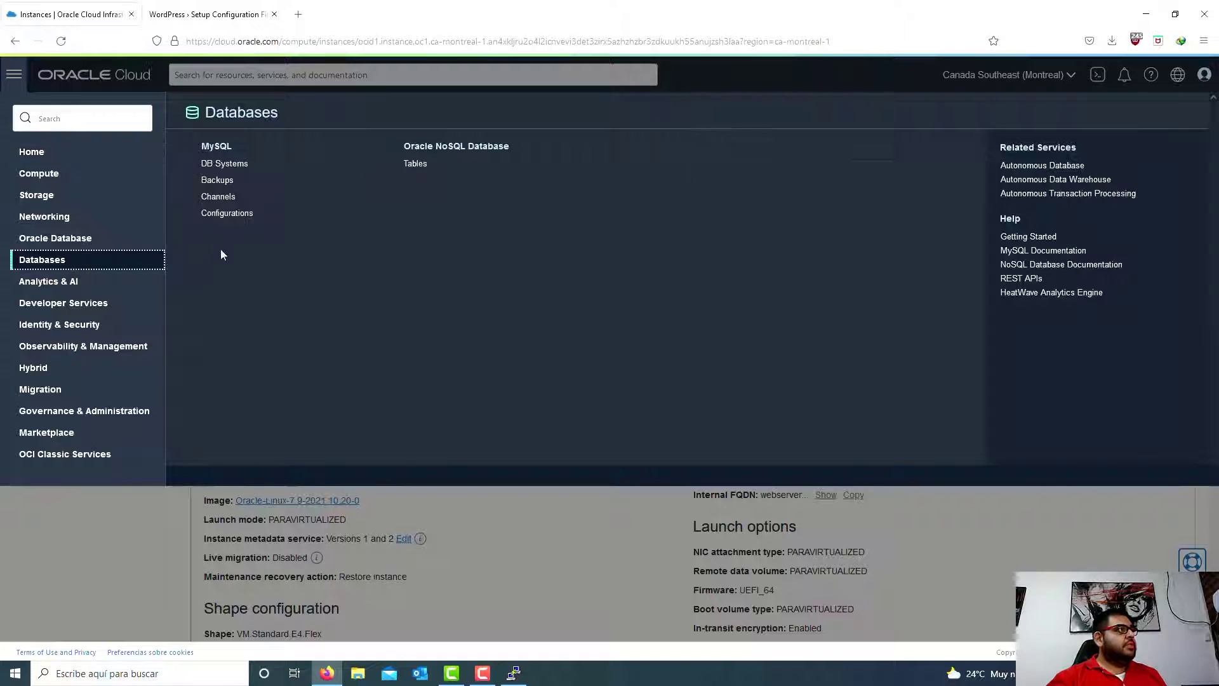
left_click(229, 163)
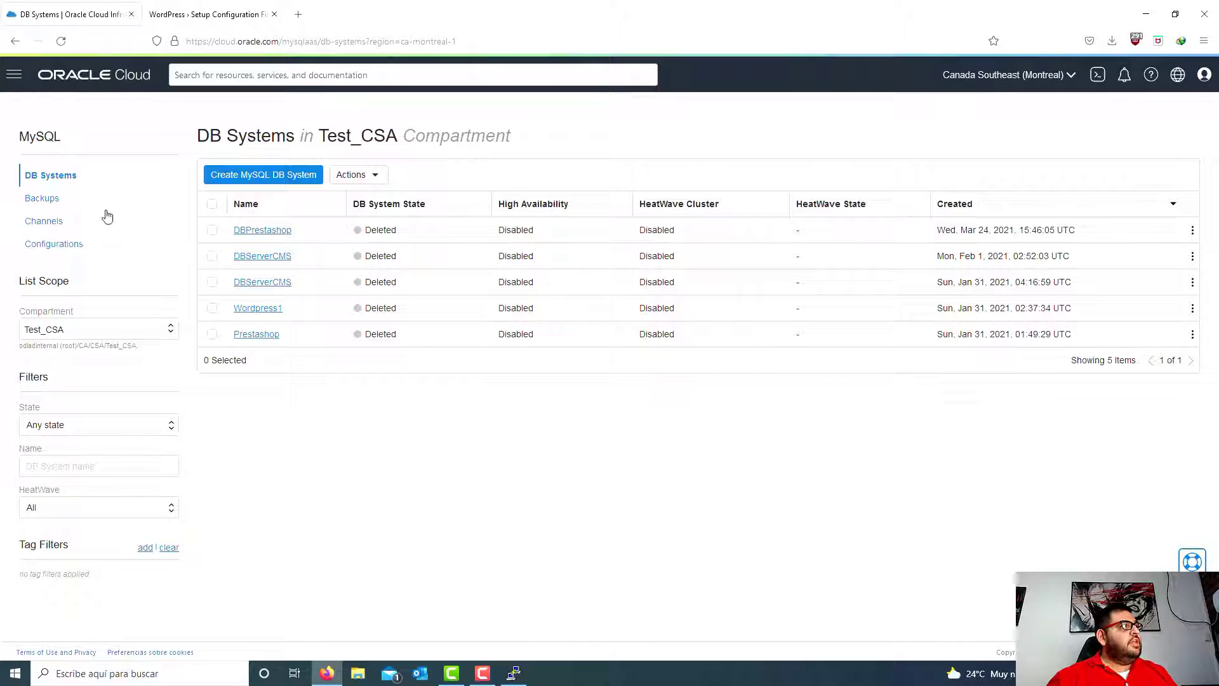
left_click(57, 244)
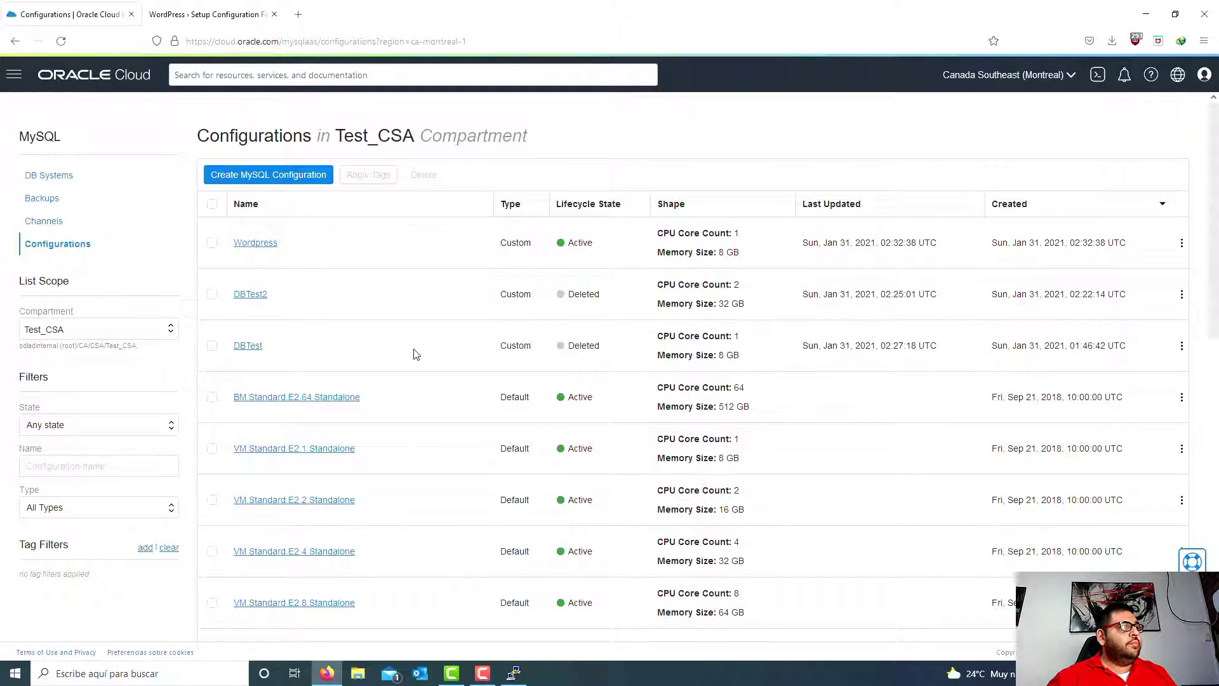
- Review the Wordpress, DBTest and DBTest2 configuration rows and their last-updated dates
left_click_drag(418, 251, 715, 248)
left_click_drag(403, 308, 621, 370)
left_click(503, 349)
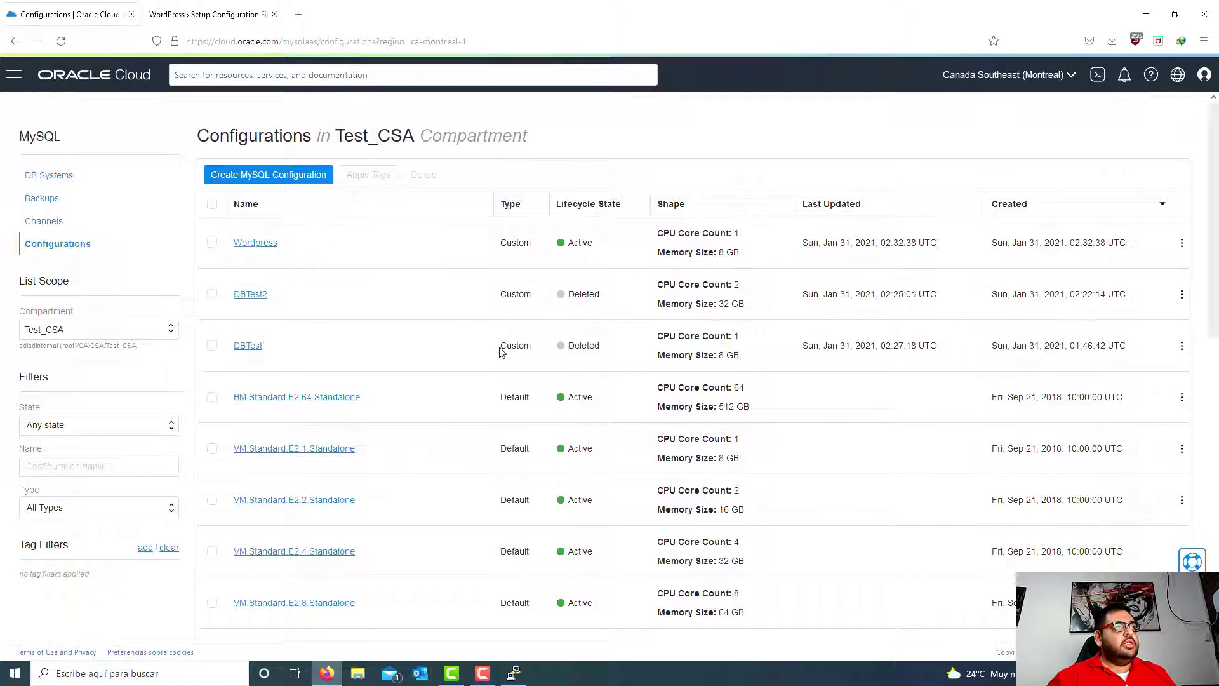
left_click_drag(819, 348, 898, 350)
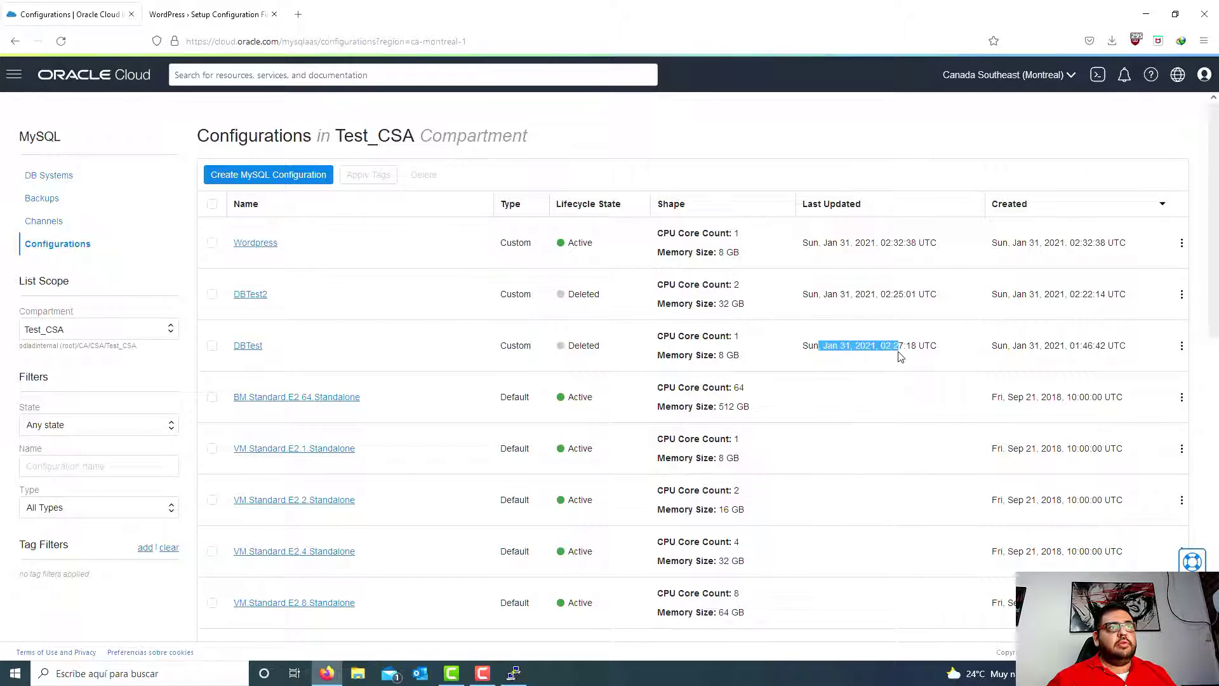
left_click_drag(825, 307, 898, 310)
left_click_drag(823, 242, 946, 273)
left_click(947, 282)
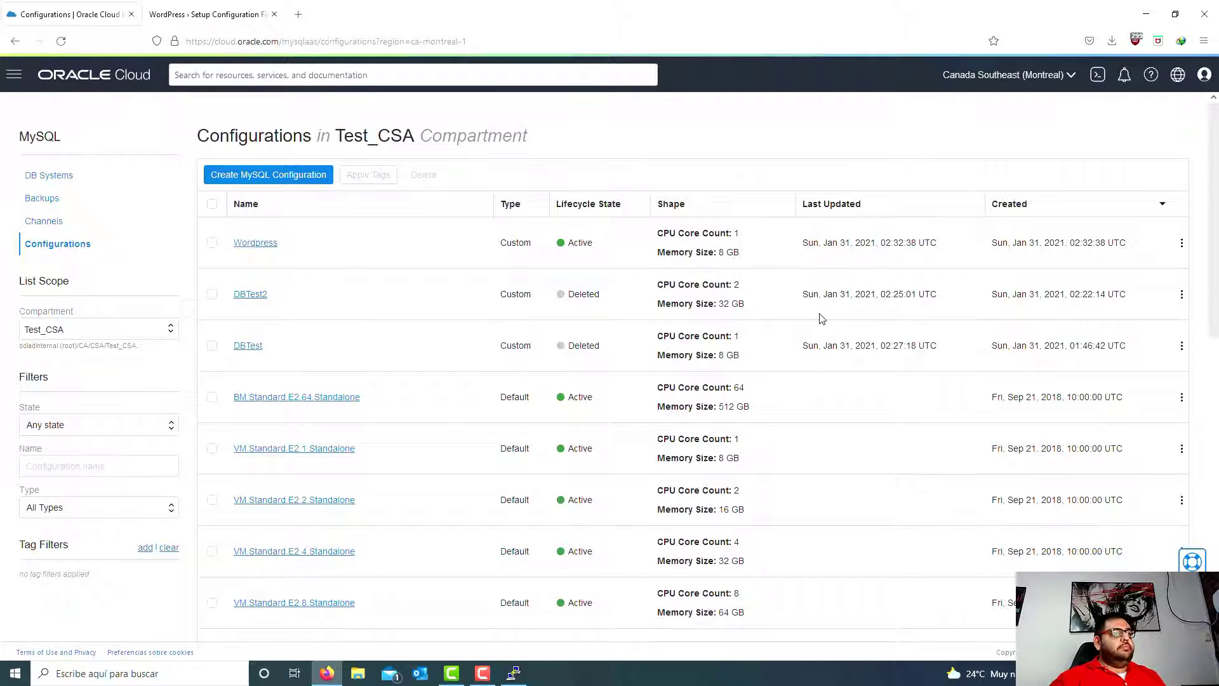
- Scroll the list and open the MySQL.VM.Standard.E3.1.8GB.Standalone configuration
scroll(804, 342, "down", 2)
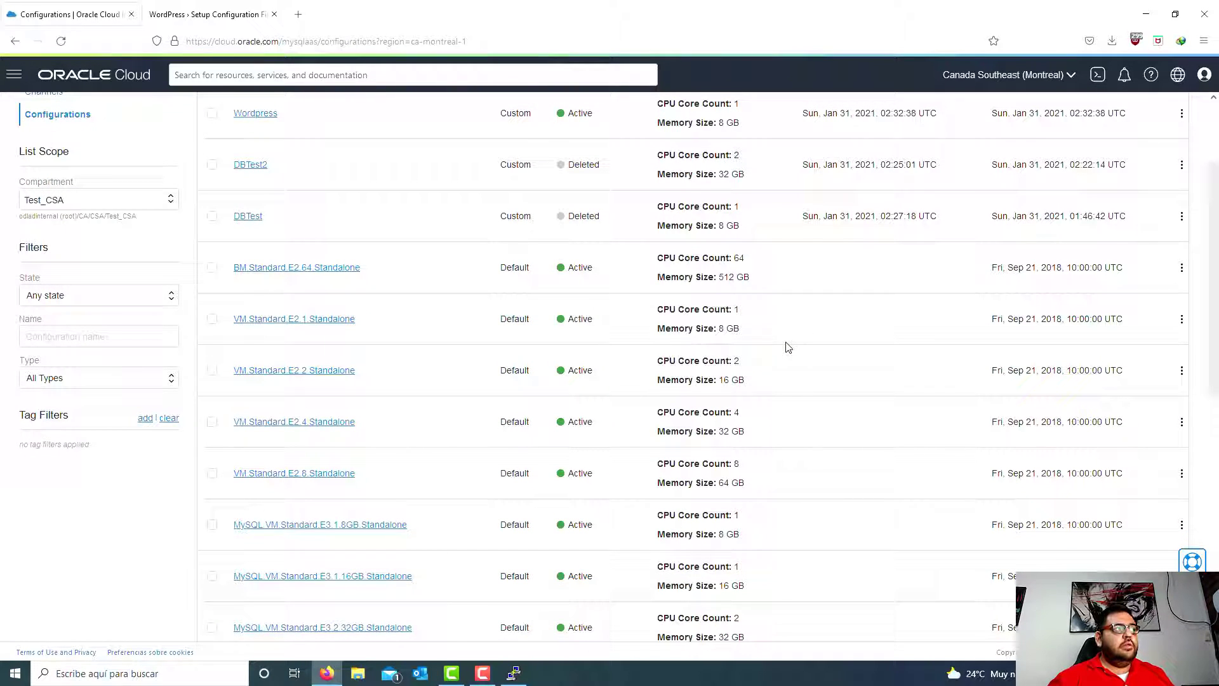
scroll(787, 346, "down", 1)
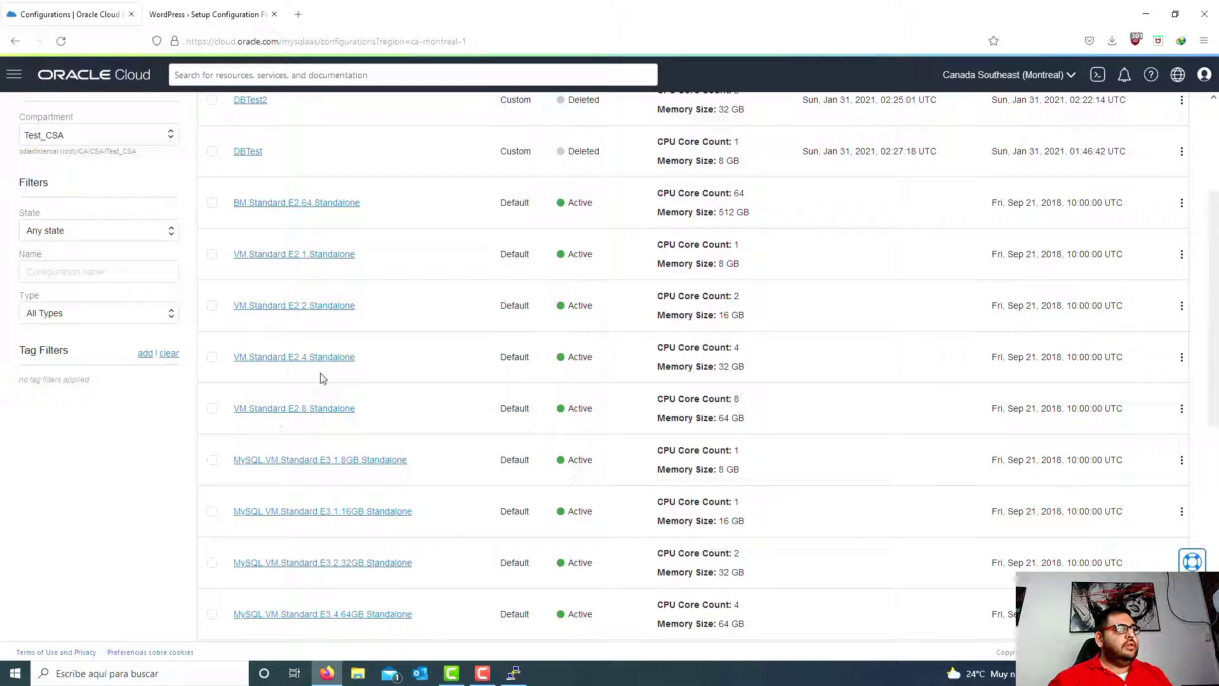
scroll(369, 413, "down", 2)
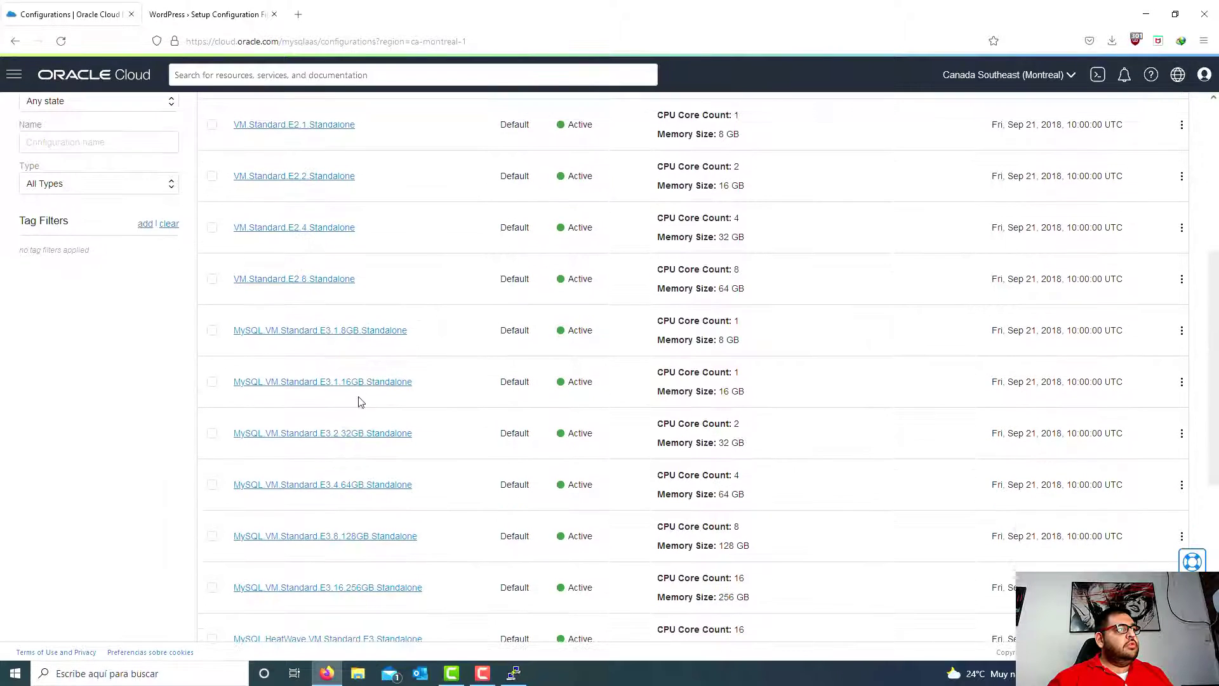
scroll(405, 395, "down", 3)
scroll(350, 340, "up", 3)
left_click(368, 332)
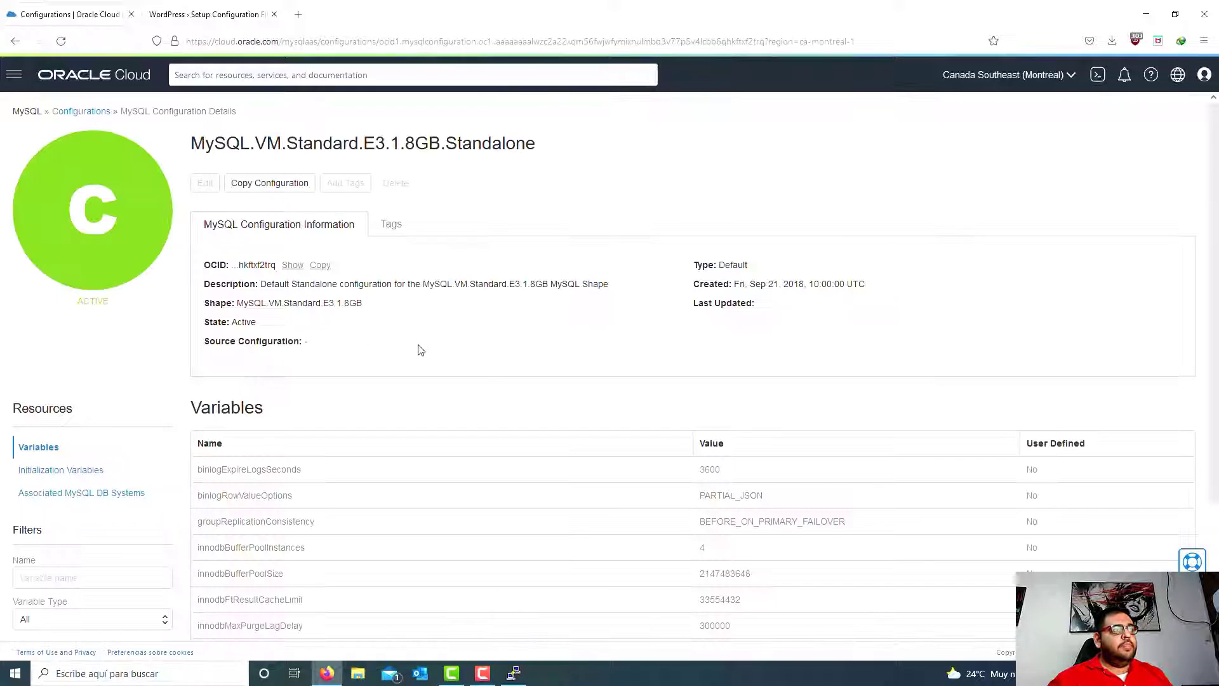
- Compare against the WordPress form's username, password and host fields
scroll(584, 389, "down", 3)
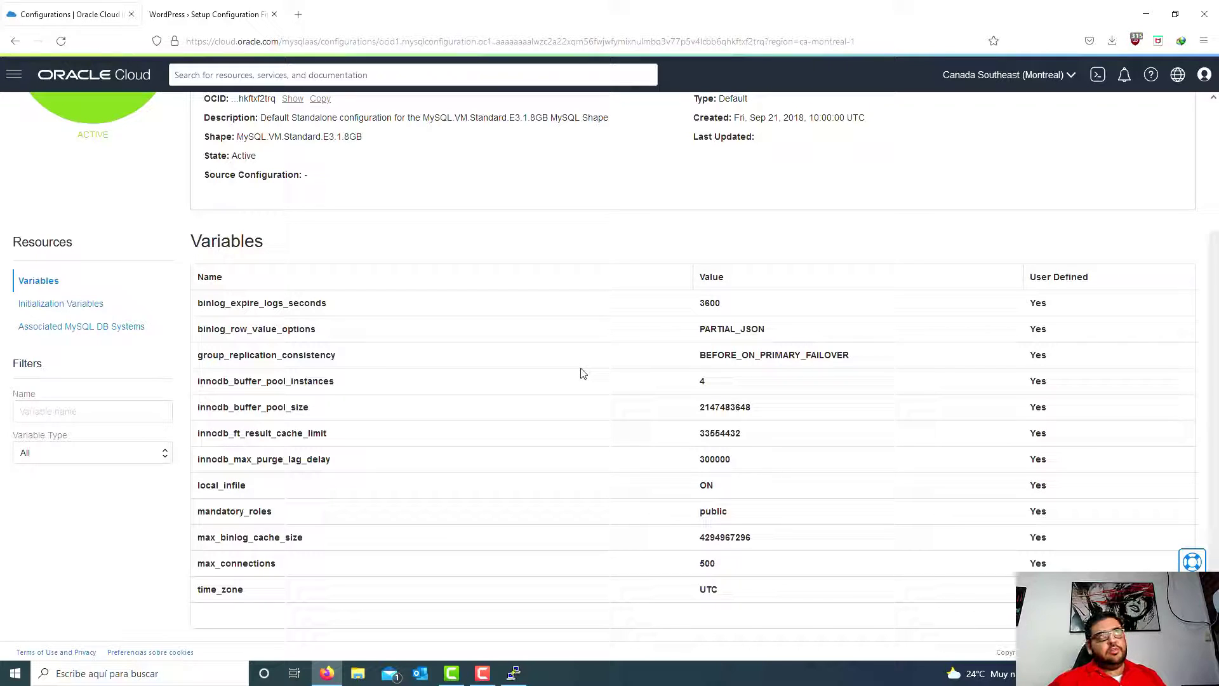
left_click(254, 12)
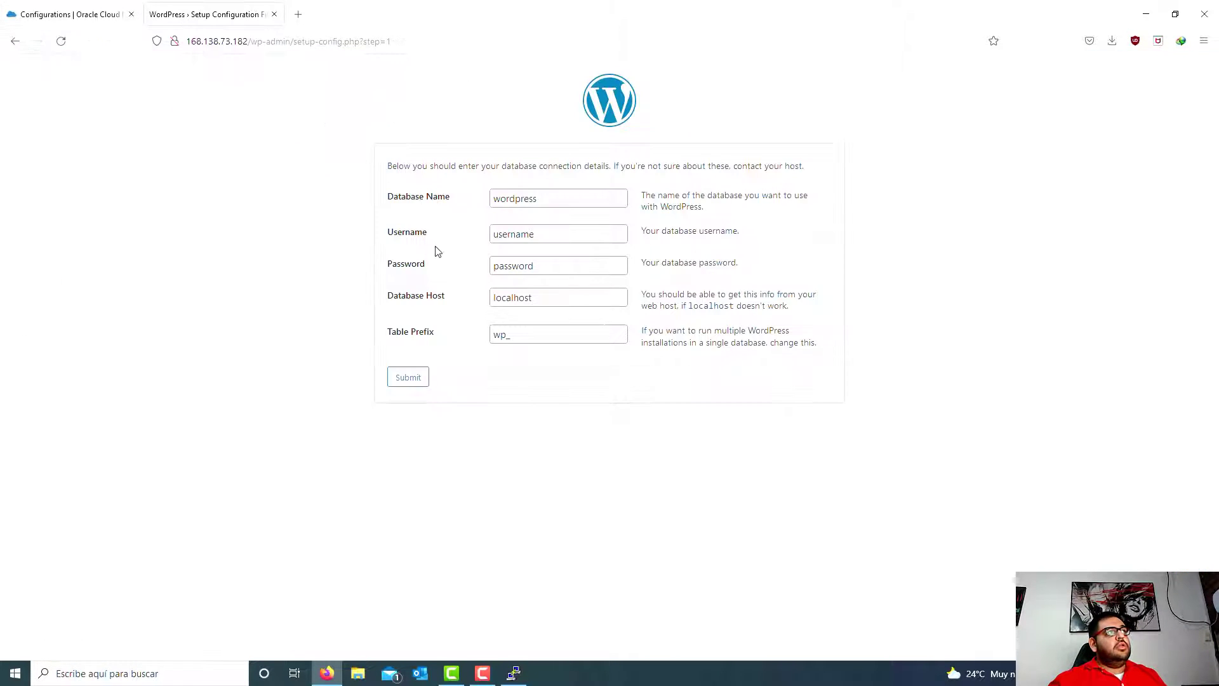
left_click_drag(407, 235, 452, 308)
left_click(452, 307)
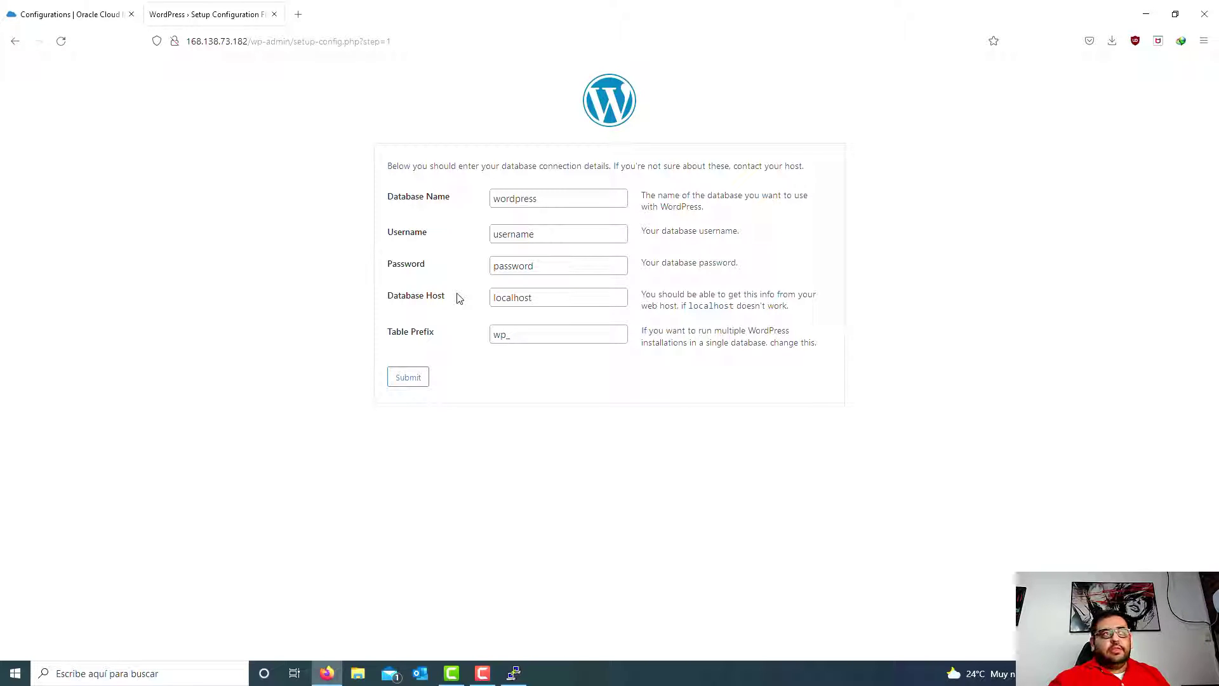
key("ctrl+Tab")
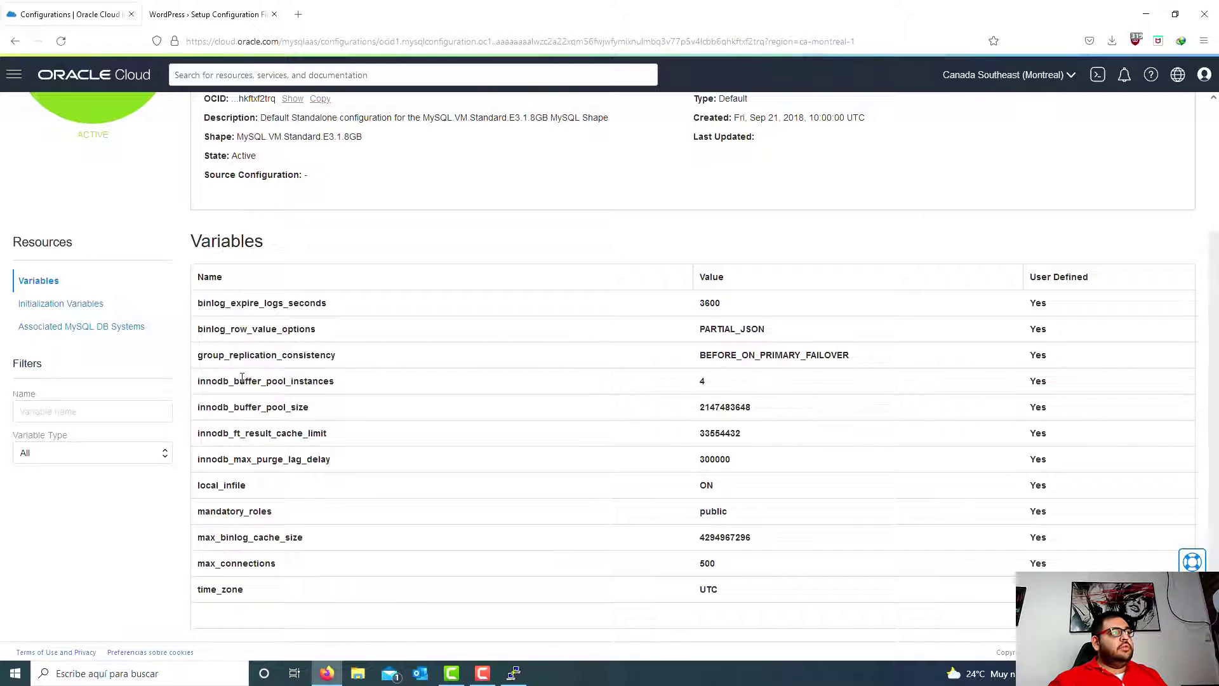
- Review the default configuration's variables down to time_zone, then return to Configurations
left_click_drag(266, 381, 927, 594)
scroll(787, 594, "up", 3)
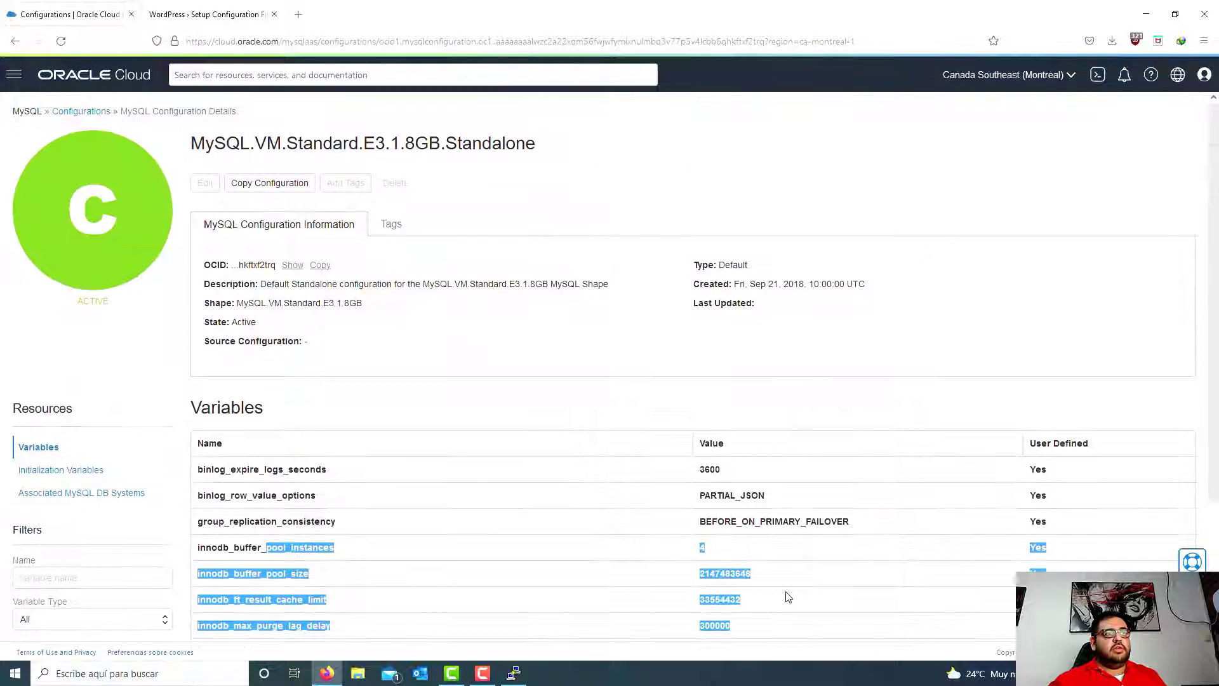
scroll(788, 597, "down", 3)
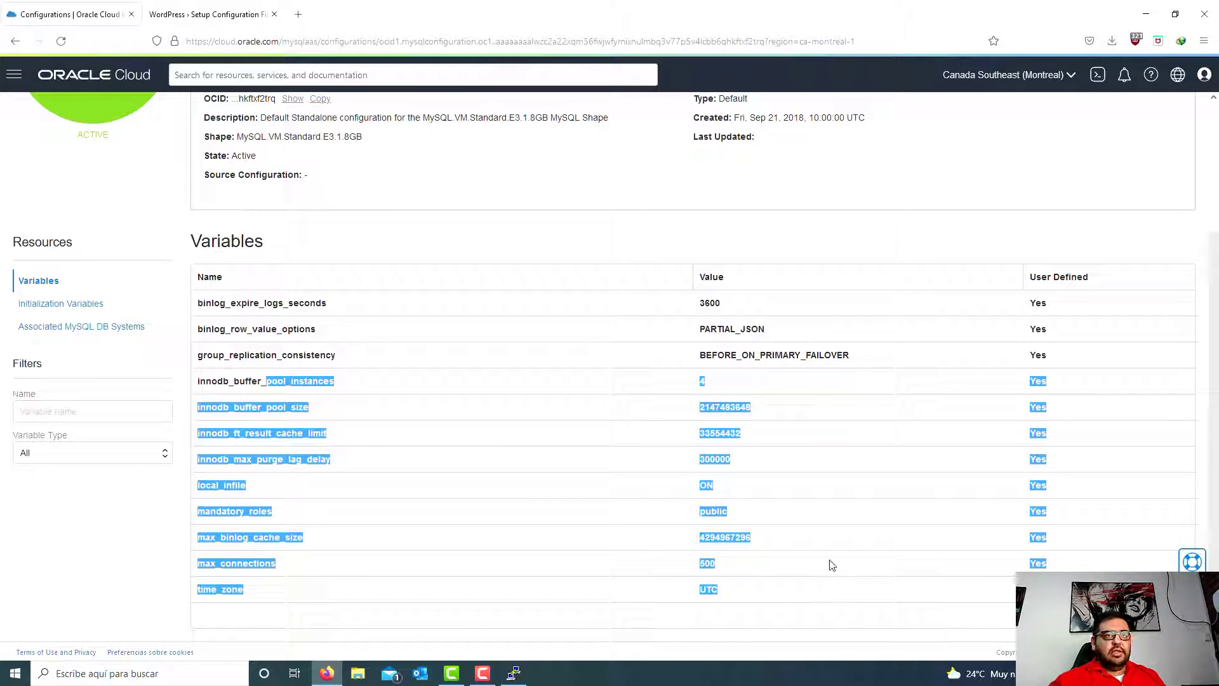
scroll(802, 558, "up", 3)
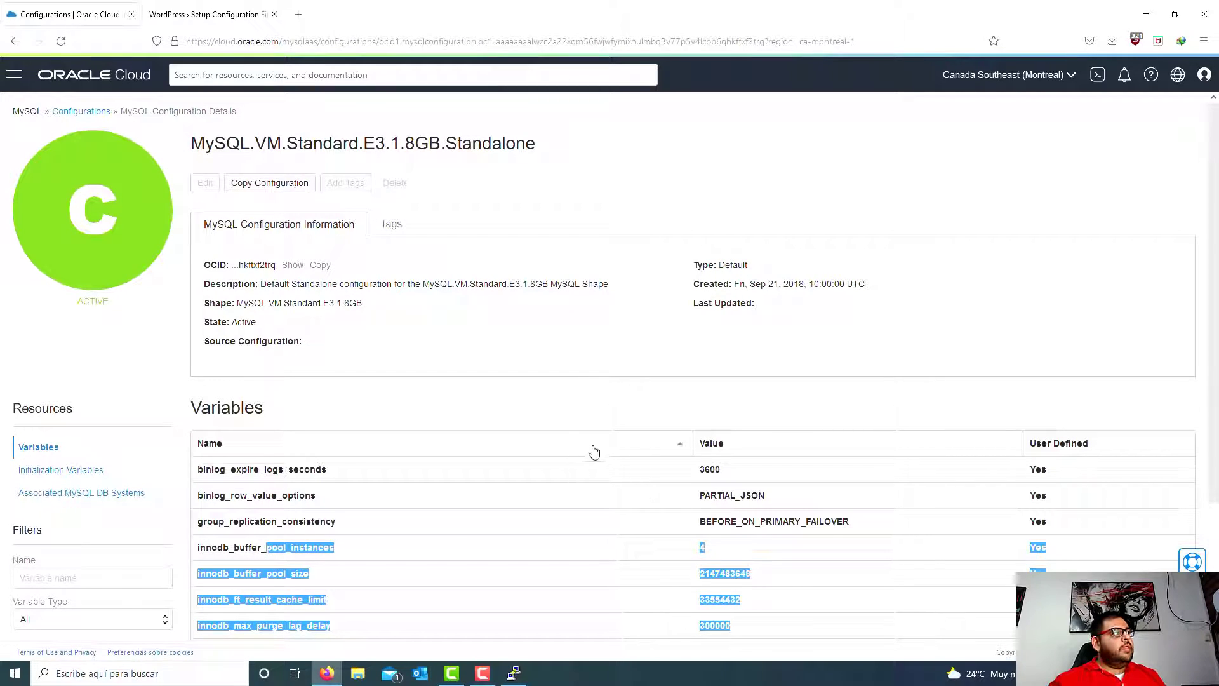
left_click(90, 112)
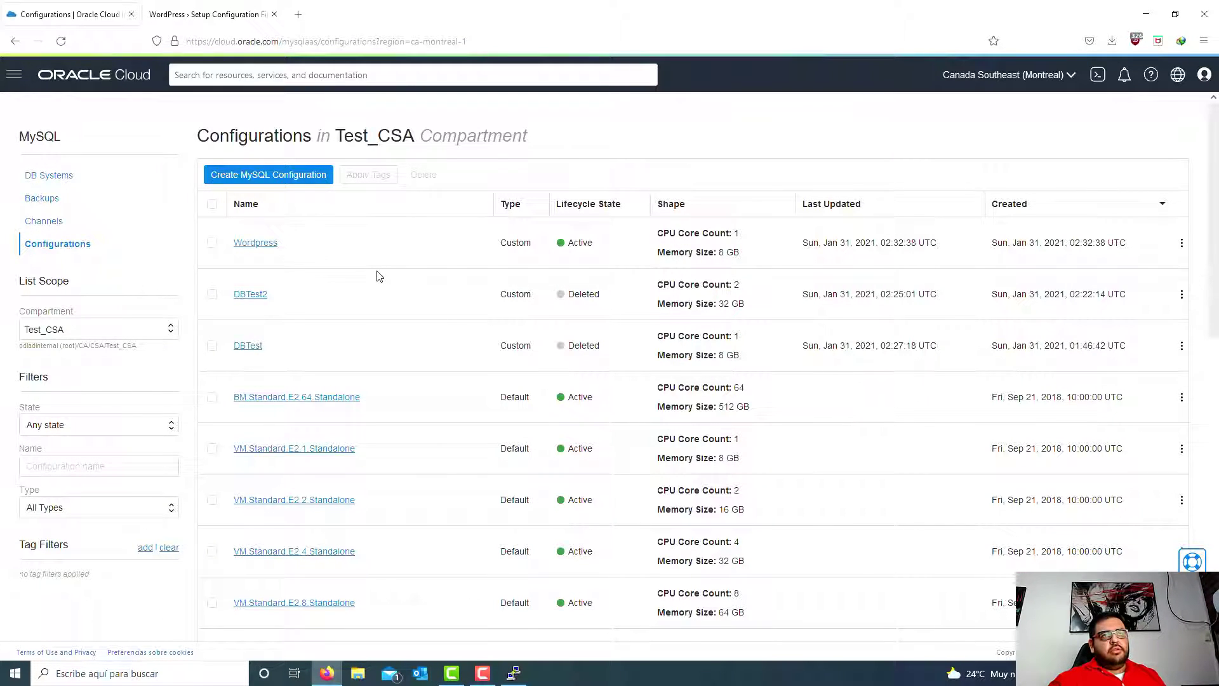
left_click(277, 247)
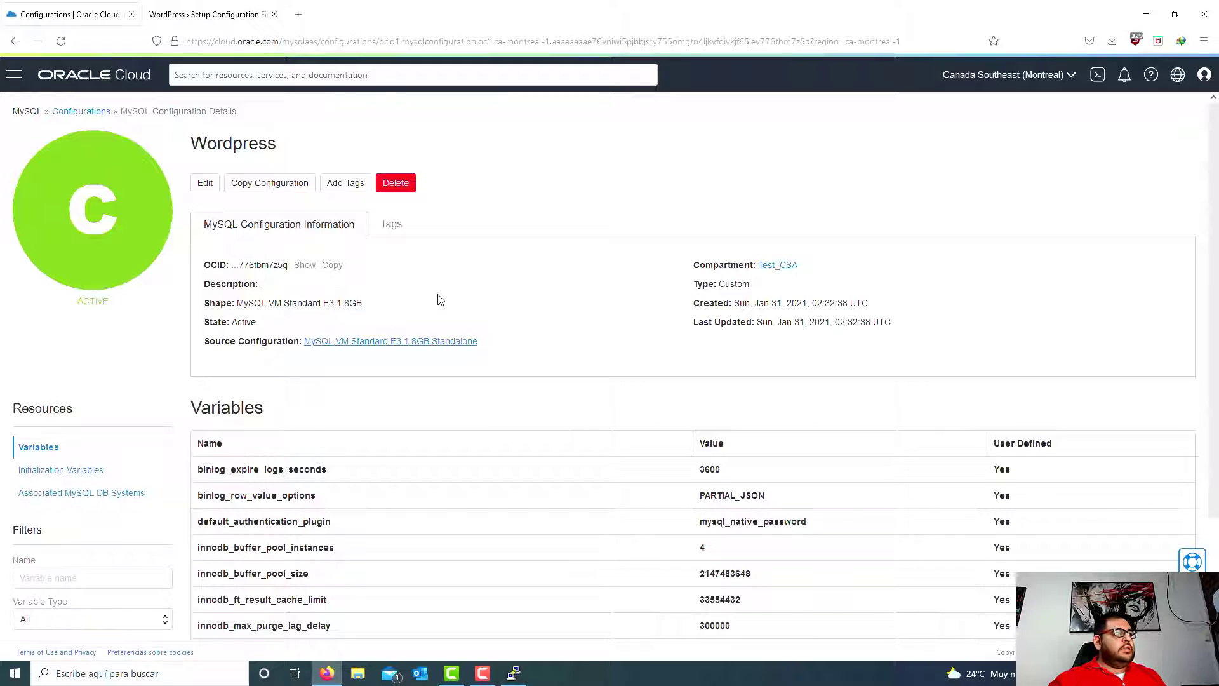
scroll(436, 299, "down", 3)
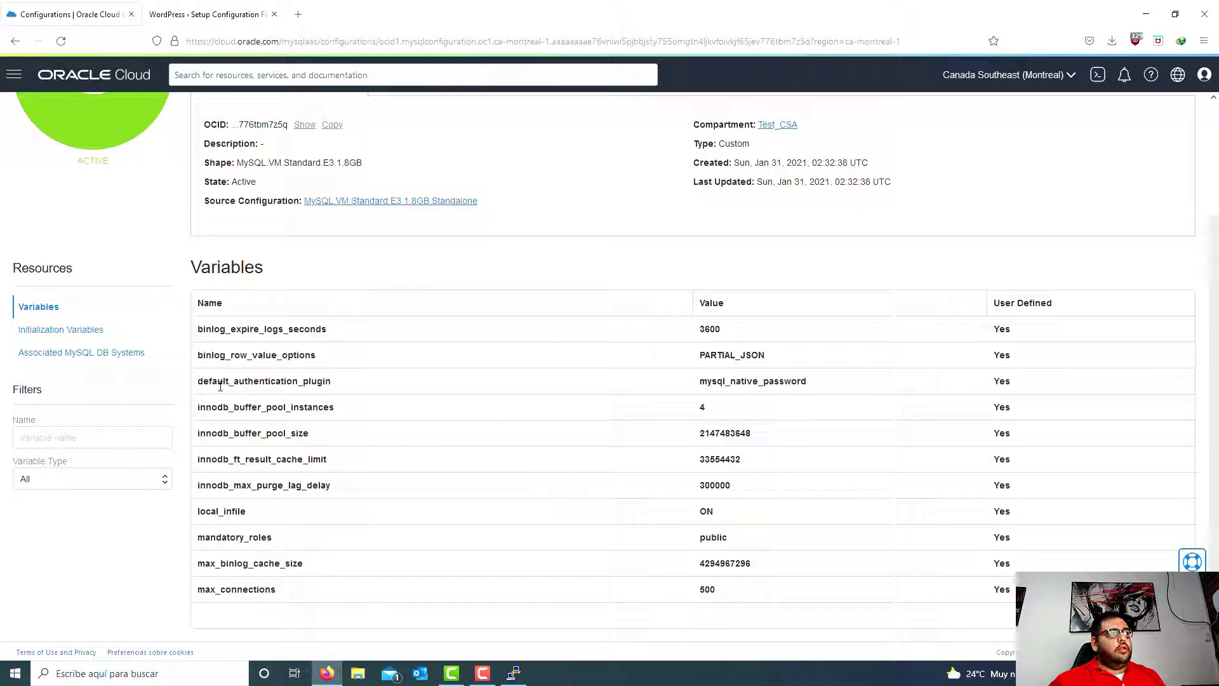
scroll(245, 361, "up", 3)
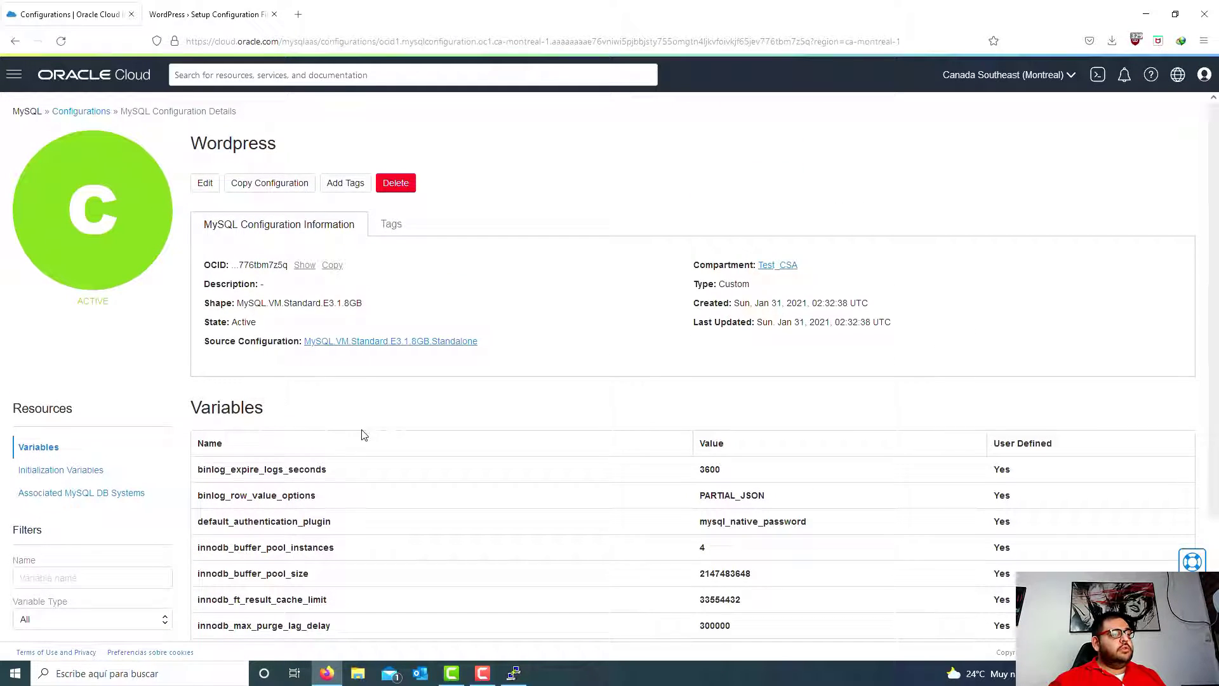
scroll(364, 434, "down", 3)
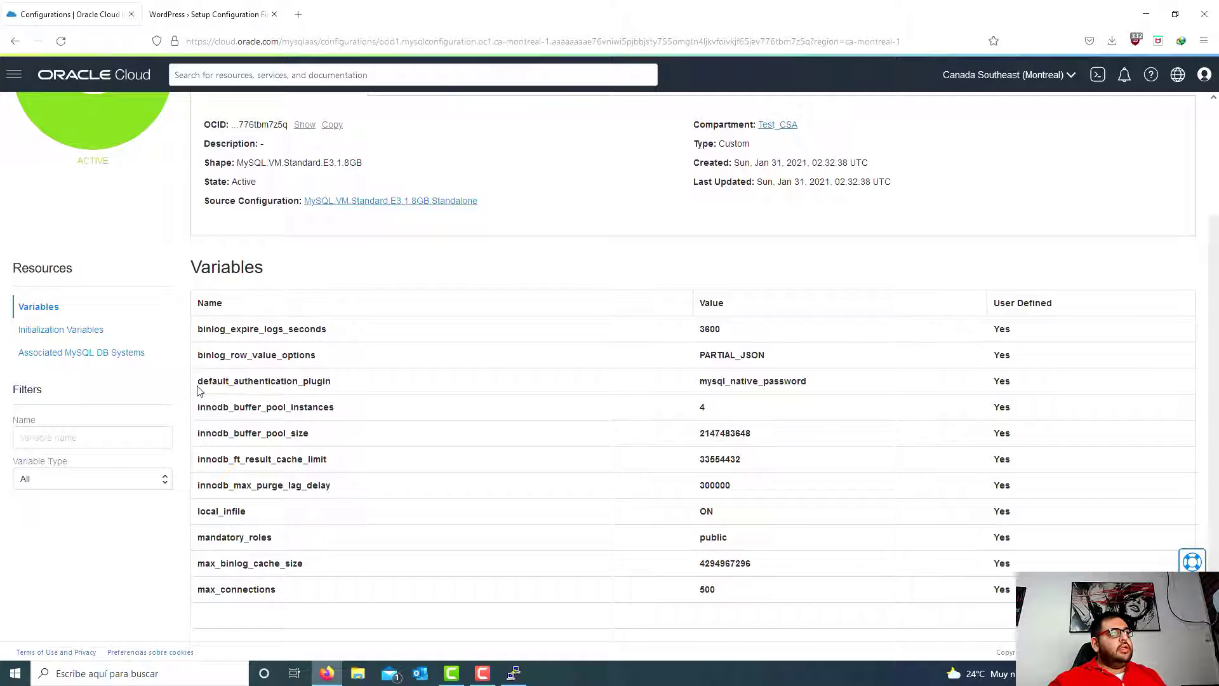
left_click_drag(198, 382, 336, 392)
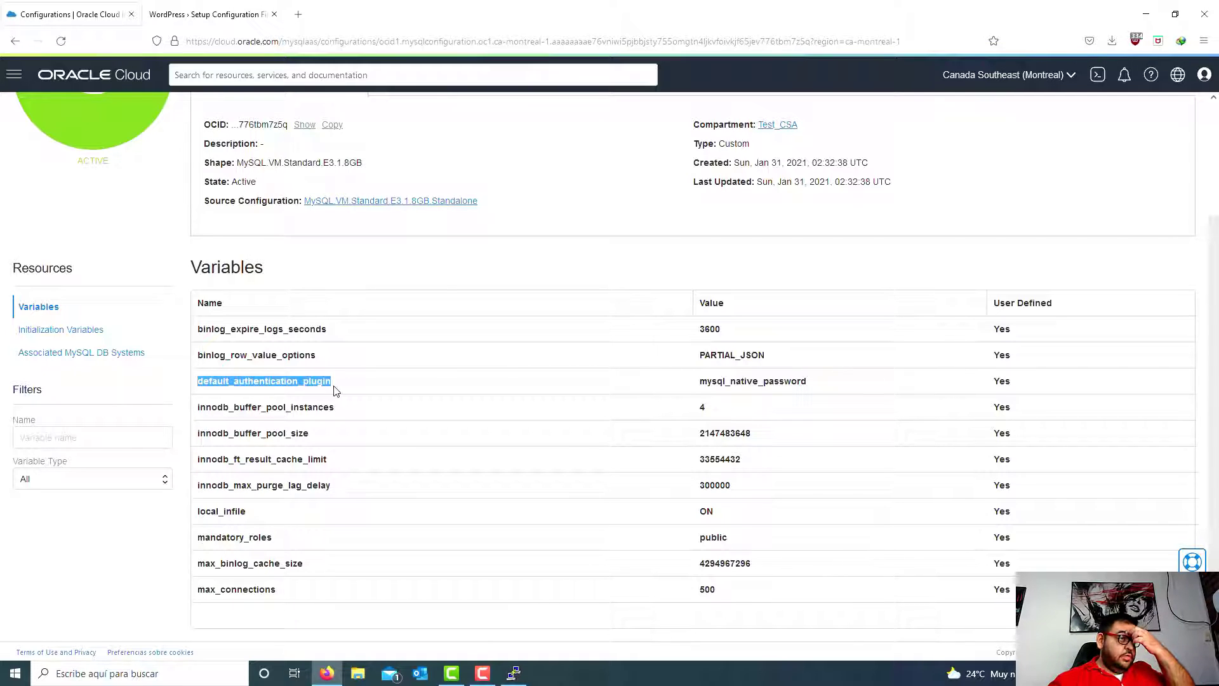
left_click(557, 392)
left_click_drag(698, 383, 833, 394)
left_click(833, 394)
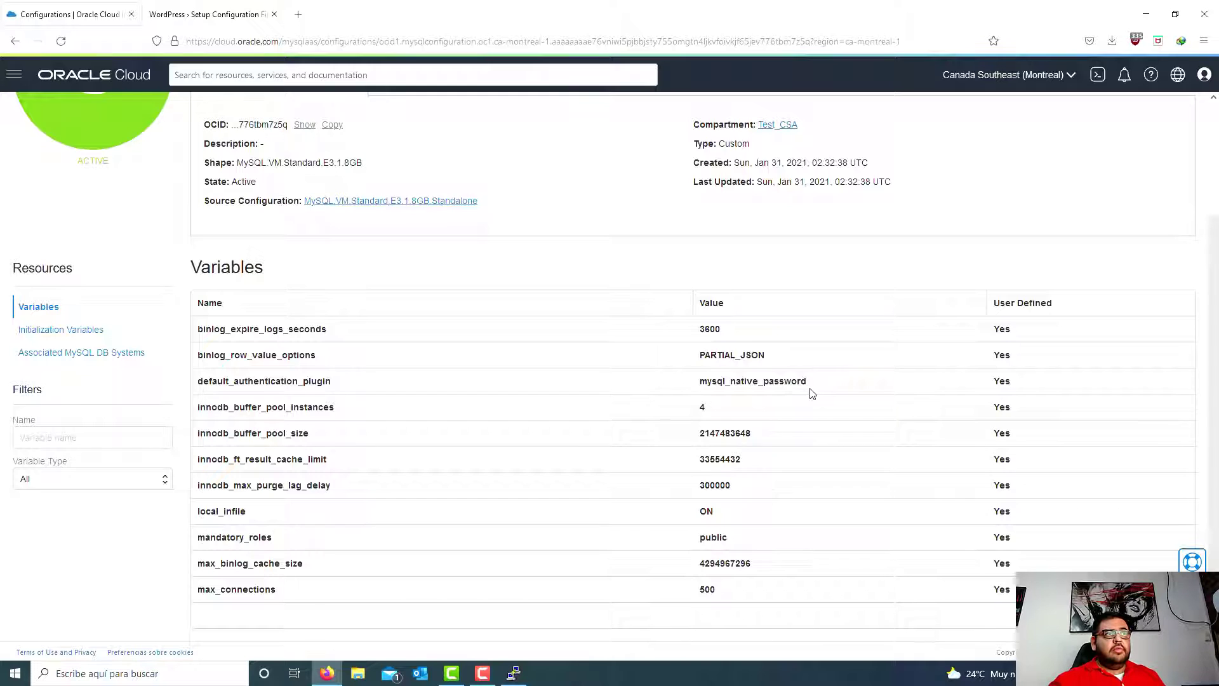
left_click_drag(701, 381, 796, 385)
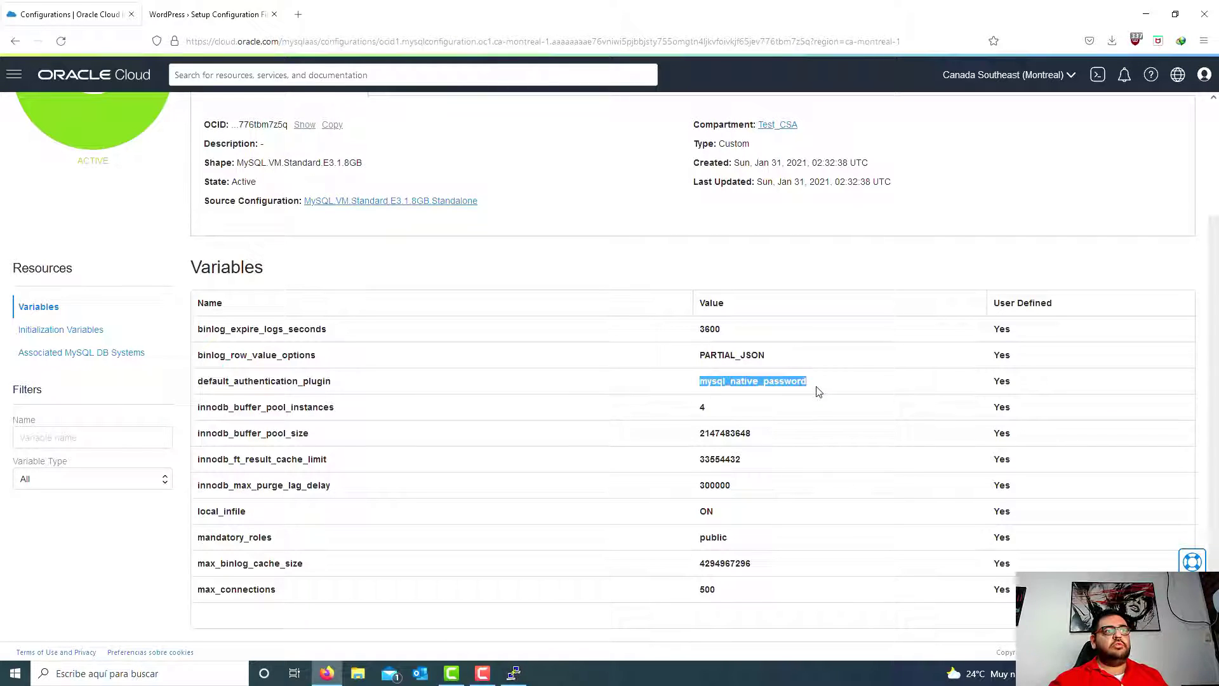
left_click(819, 392)
left_click_drag(701, 381, 830, 394)
- Go back to Configurations and open MySQL VM.Standard.E3.1.8GB Standalone
scroll(604, 422, "up", 3)
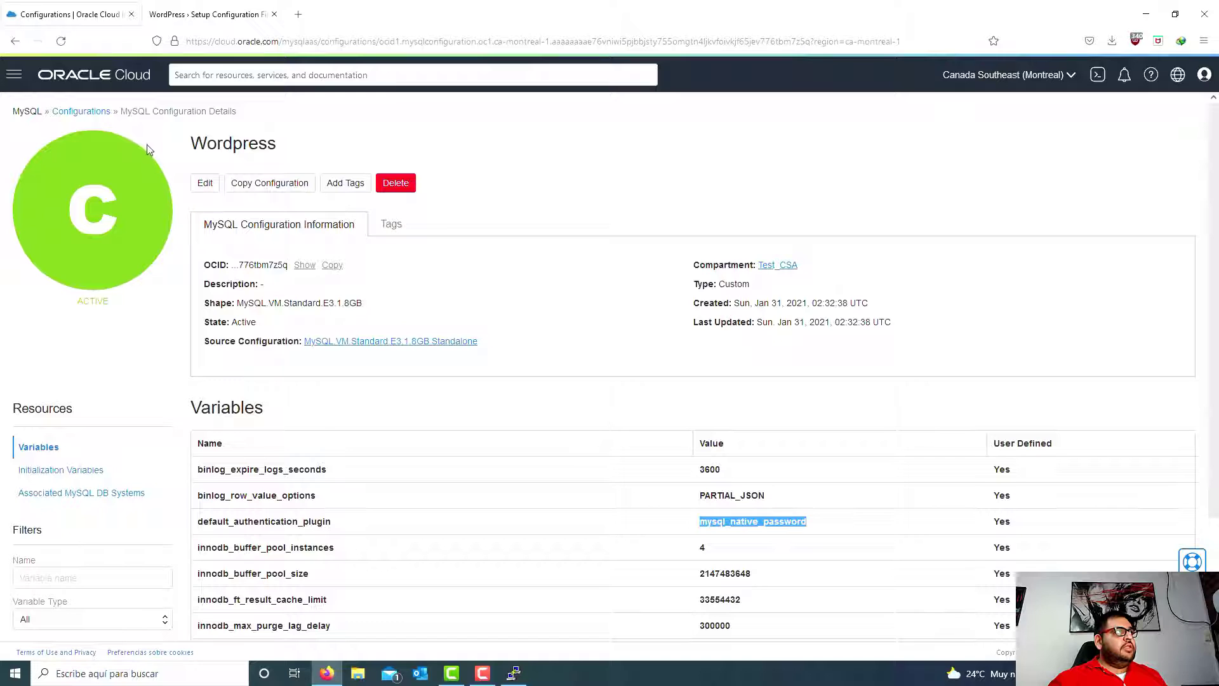
left_click(82, 113)
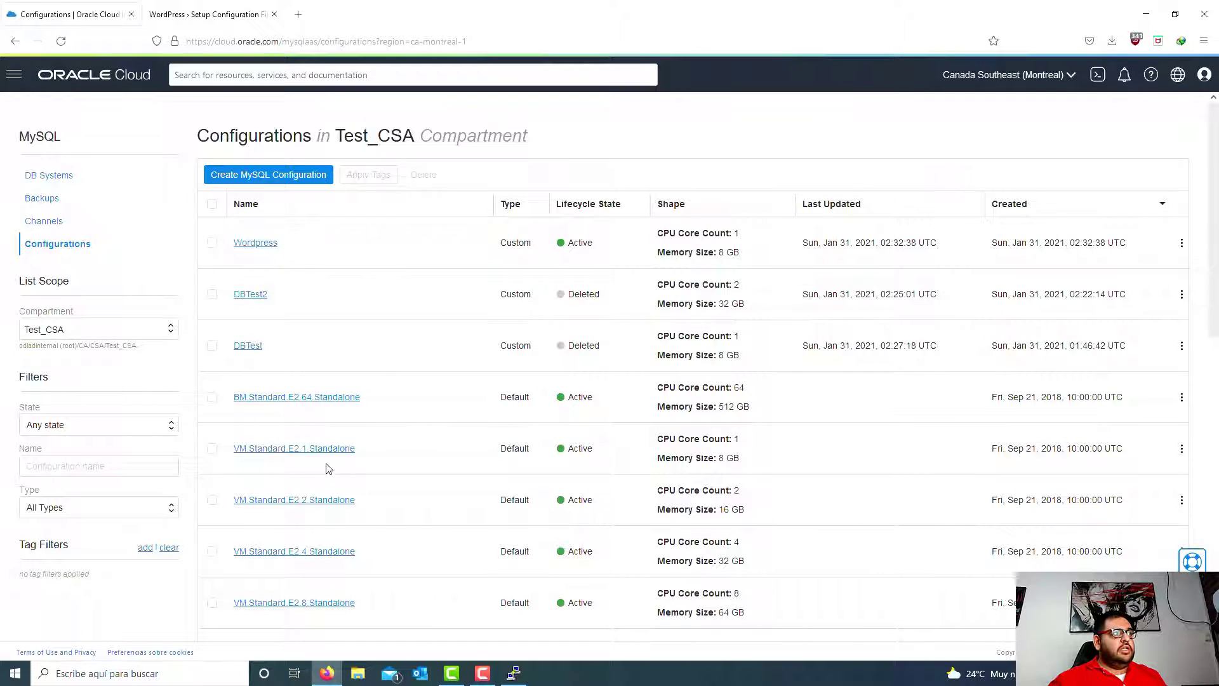
scroll(346, 588, "down", 4)
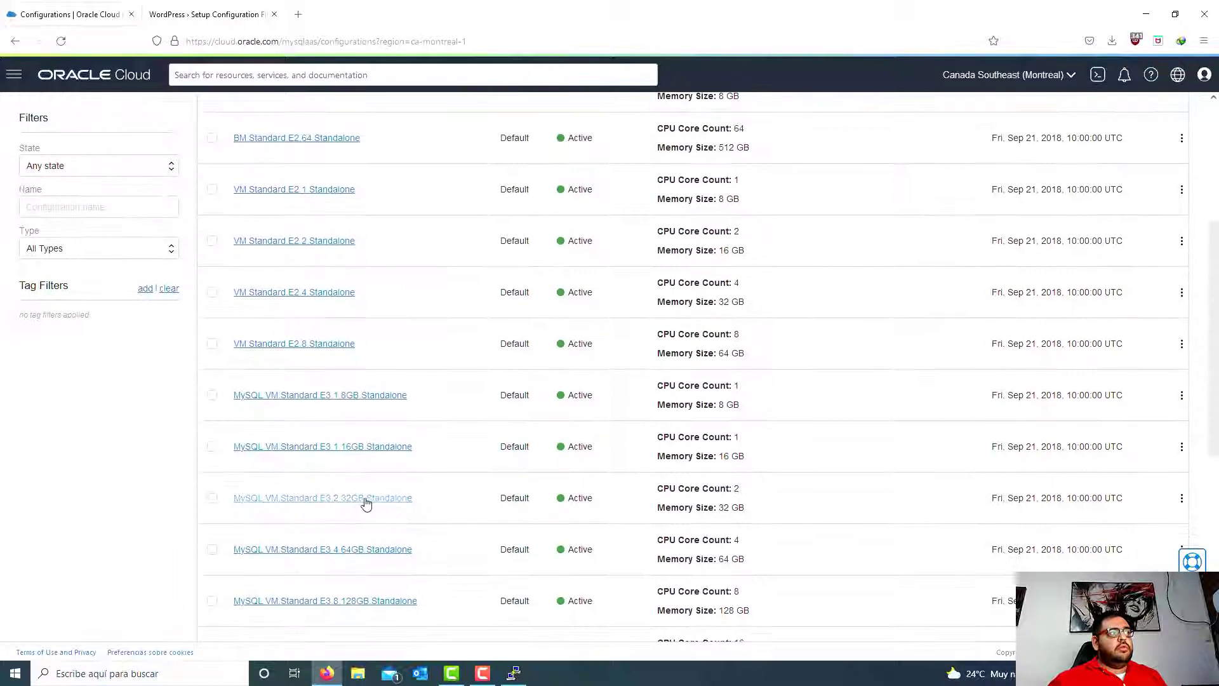
left_click(360, 399)
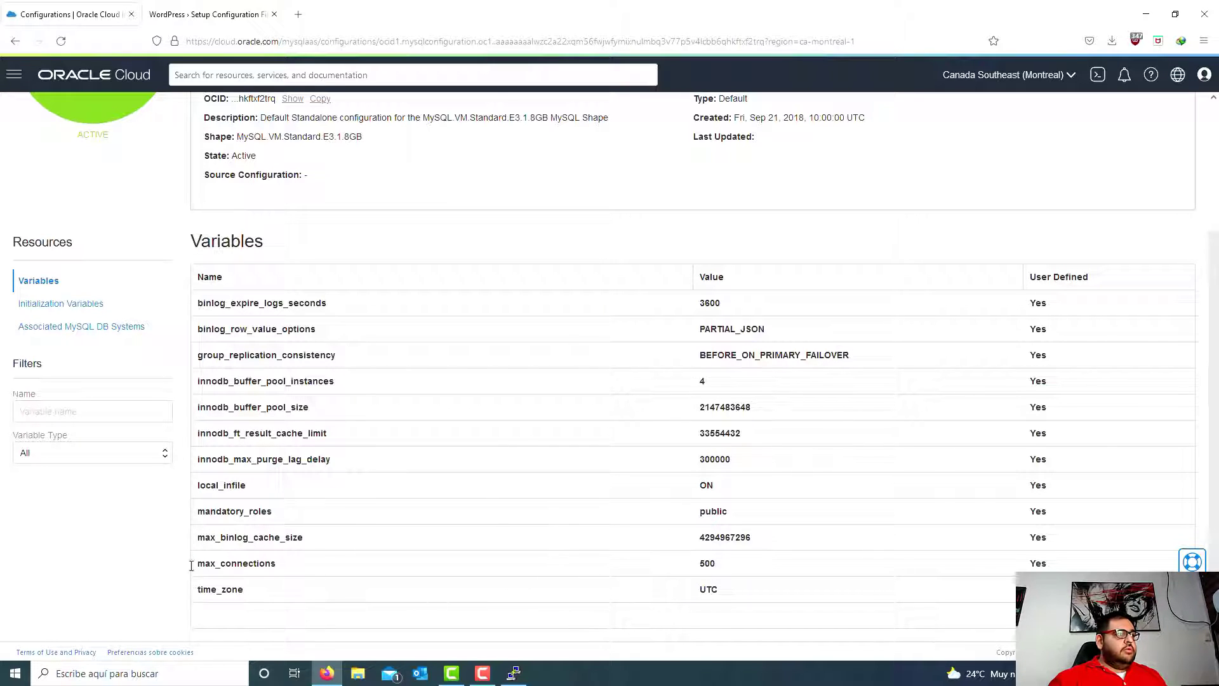
- Inspect the max_connections value of 500 and the max_binlog_cache_size row
left_click_drag(219, 564, 737, 564)
left_click(721, 585)
left_click_drag(648, 575, 1082, 559)
left_click(1086, 561)
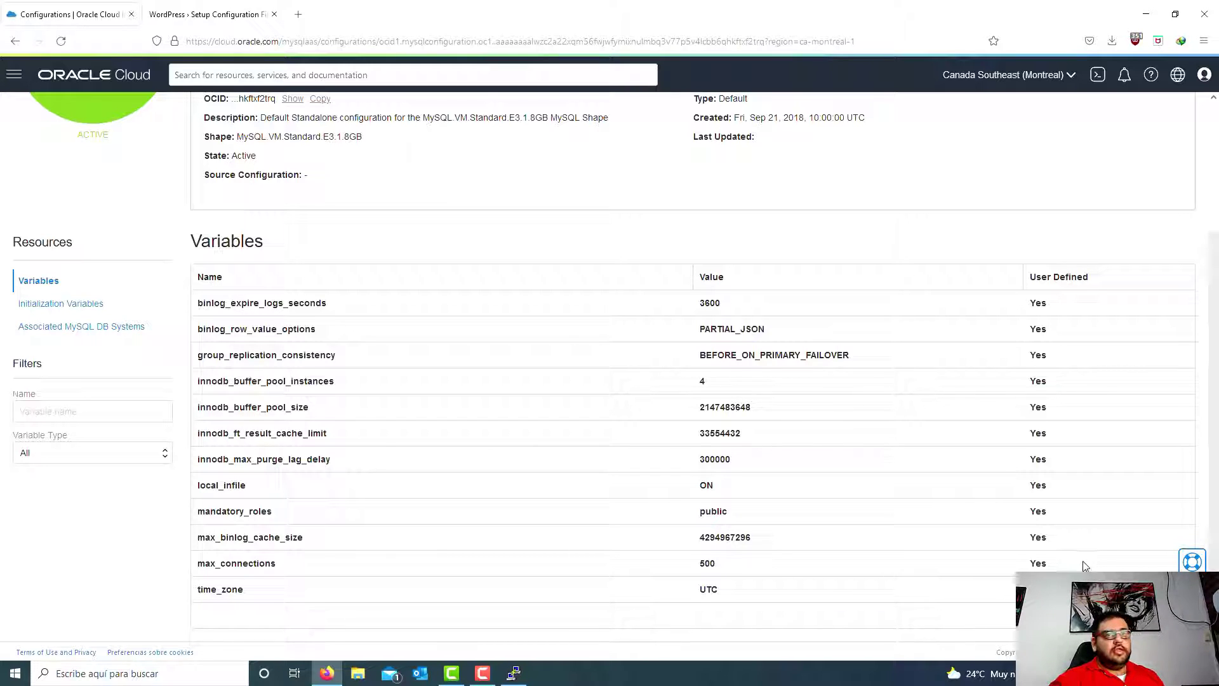
left_click_drag(1076, 566, 213, 304)
left_click(397, 368)
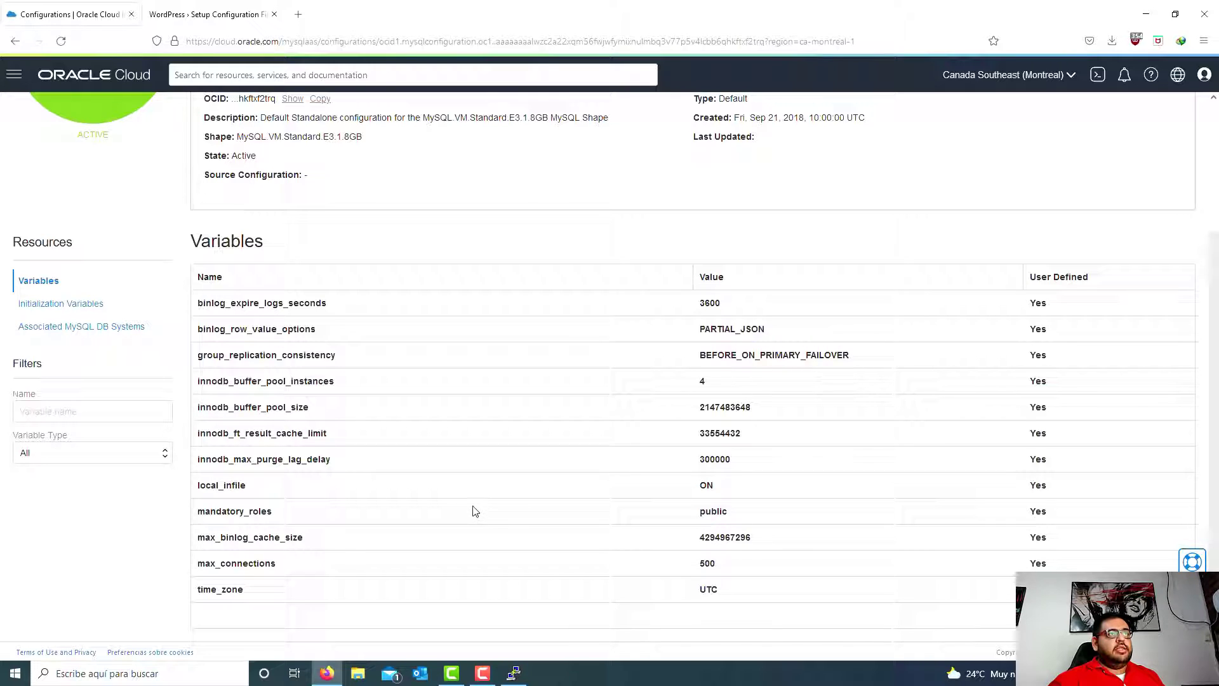
scroll(470, 509, "up", 3)
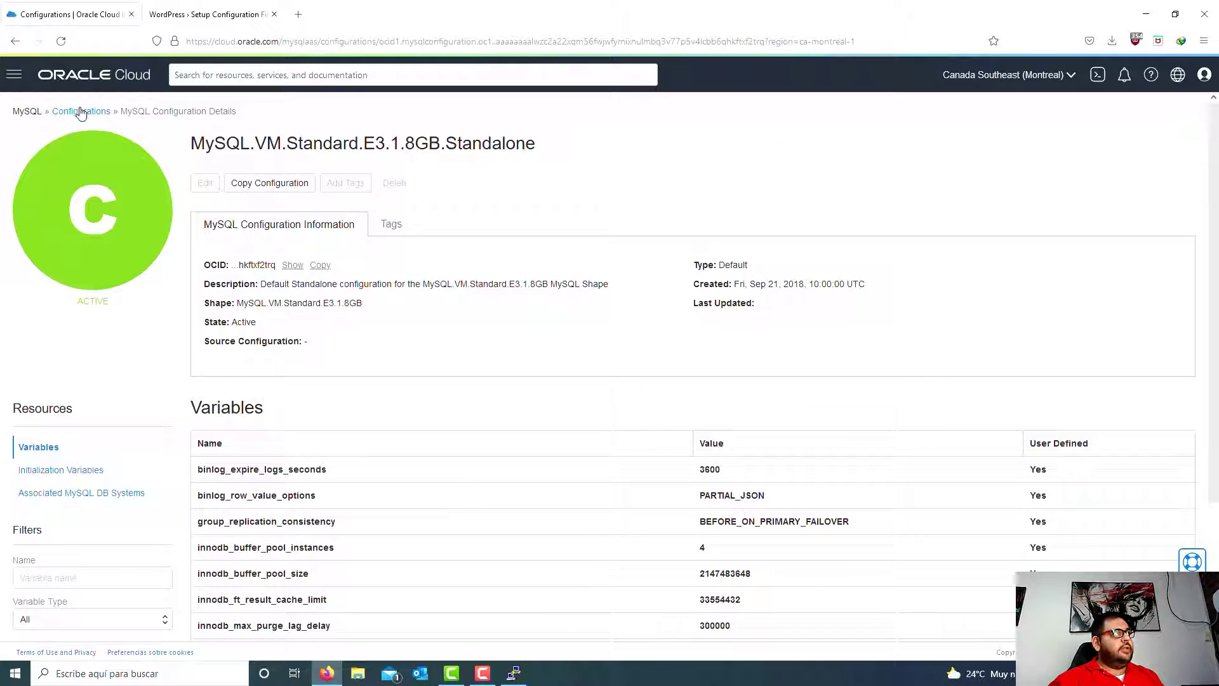
- Start a new MySQL configuration and name it WordPress2
left_click(80, 111)
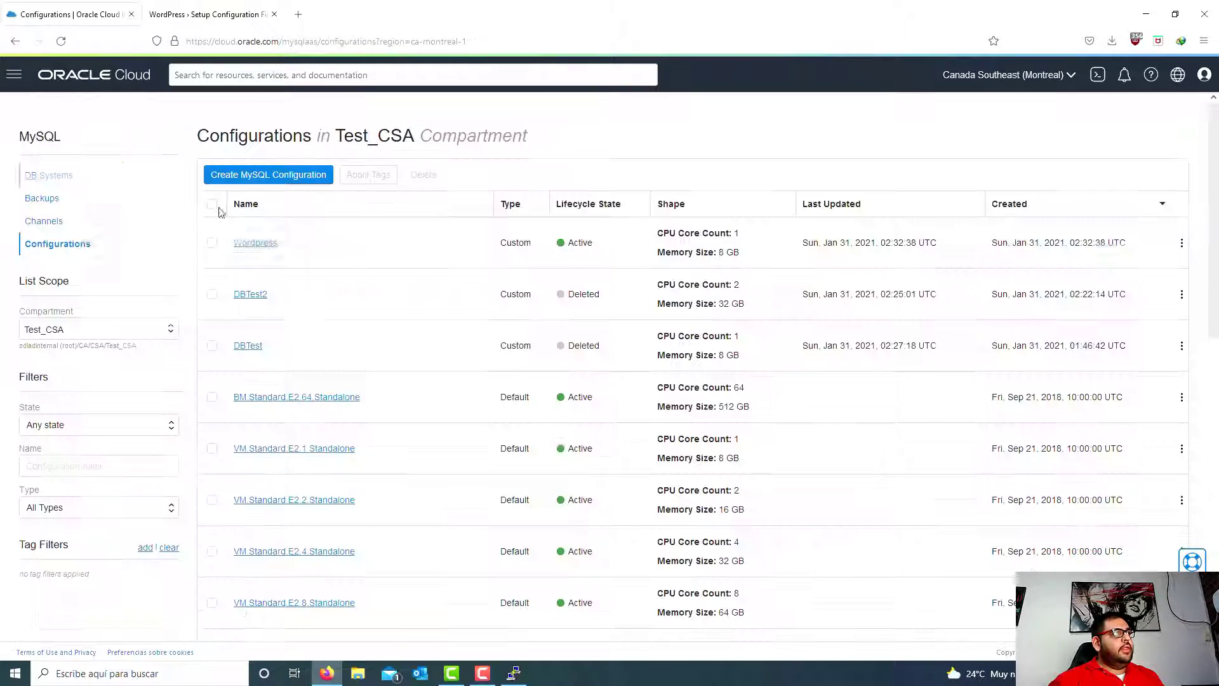
left_click(281, 177)
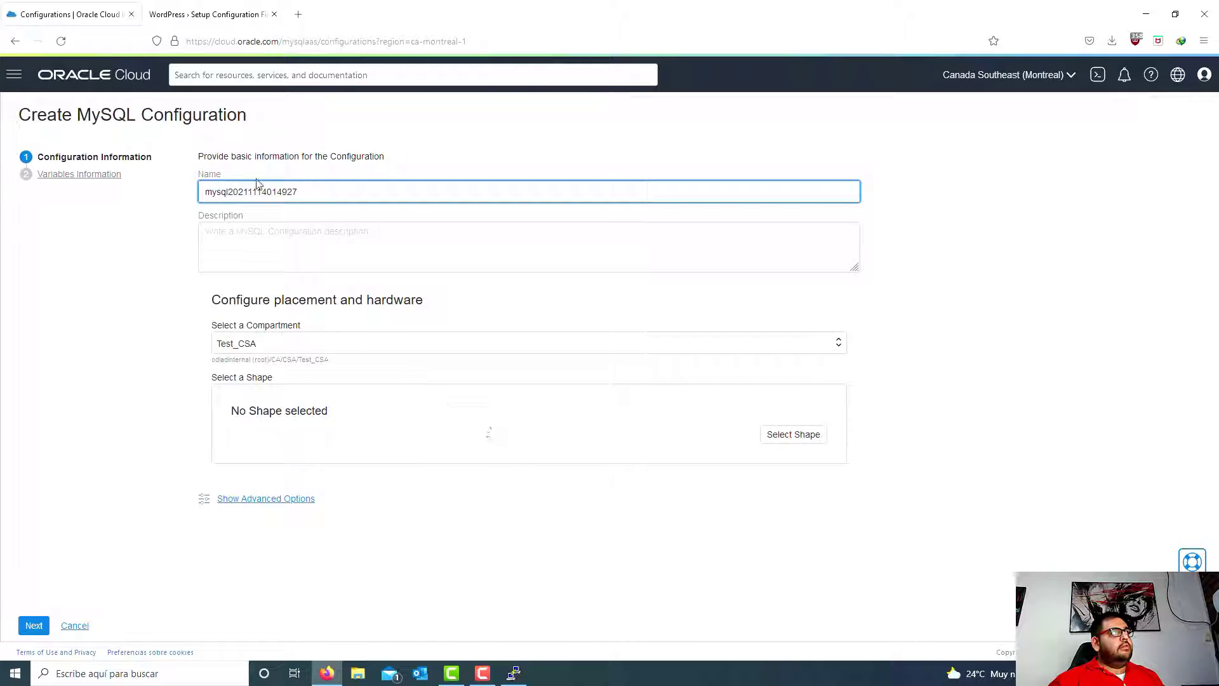
left_click_drag(324, 192, 141, 191)
type("WordPress2")
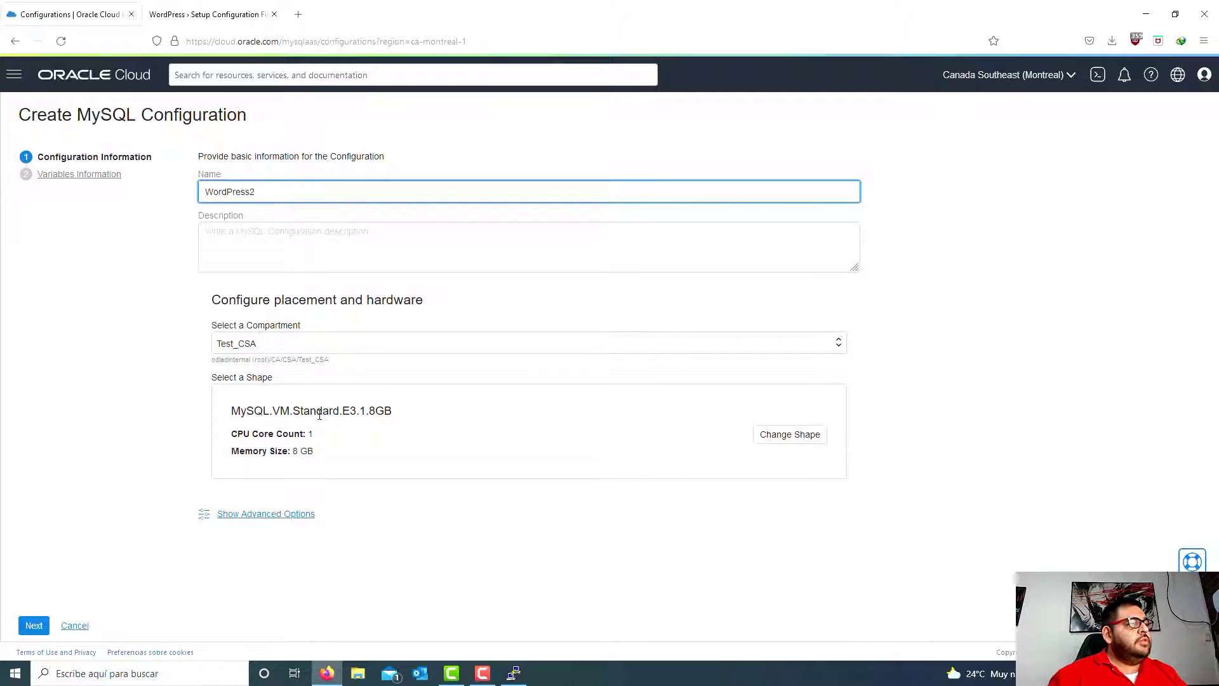
left_click_drag(328, 414, 426, 414)
left_click(436, 414)
left_click_drag(293, 410, 389, 405)
left_click(414, 412)
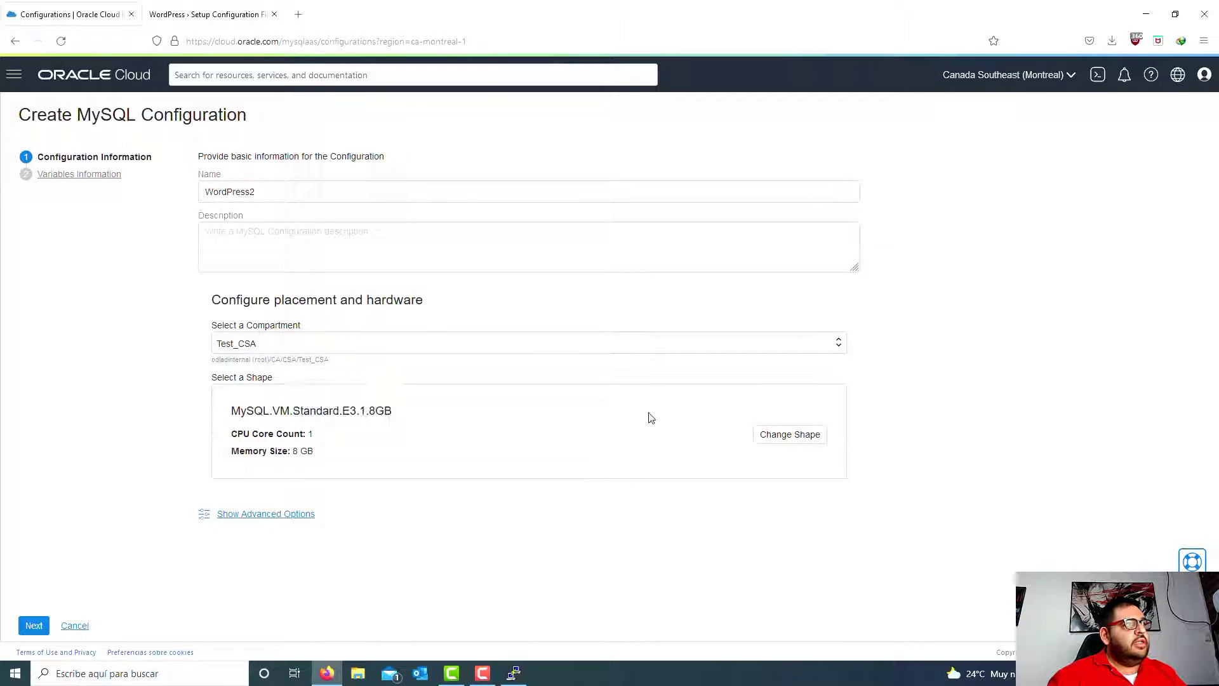
- Choose the MySQL.VM.Standard.E3.1.8GB shape, show advanced options, and continue to variables
left_click(790, 437)
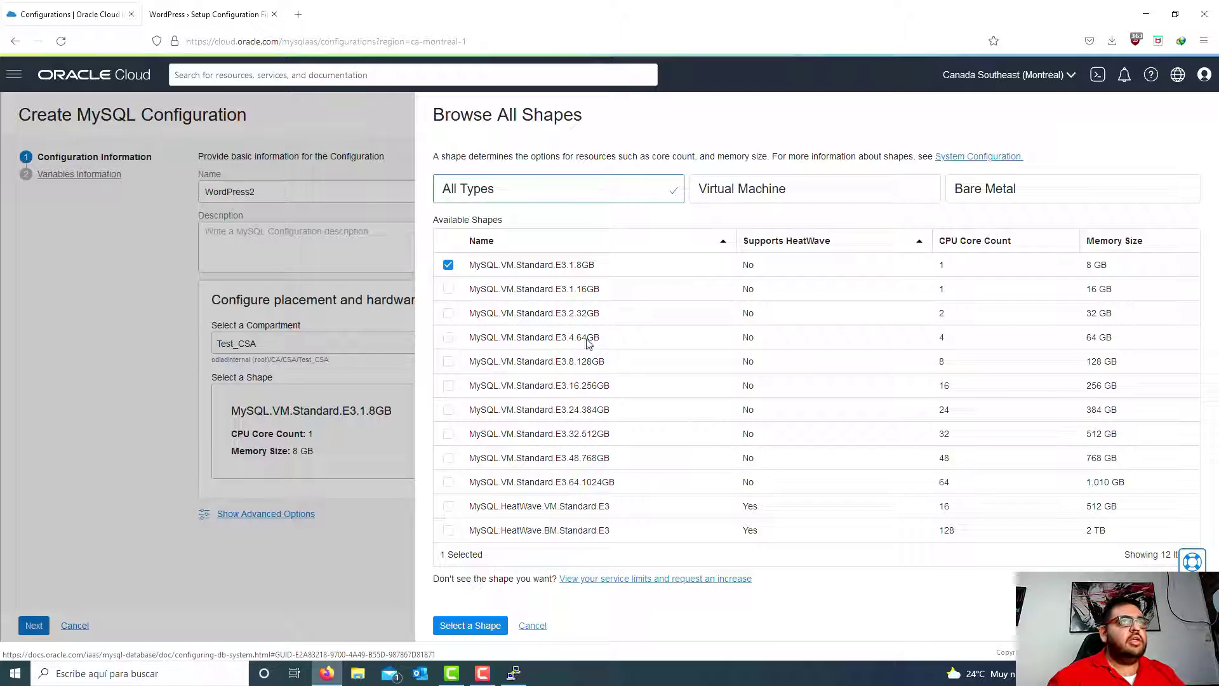
left_click_drag(932, 269, 1113, 268)
double_click(1113, 268)
left_click_drag(898, 258, 1119, 261)
double_click(1121, 261)
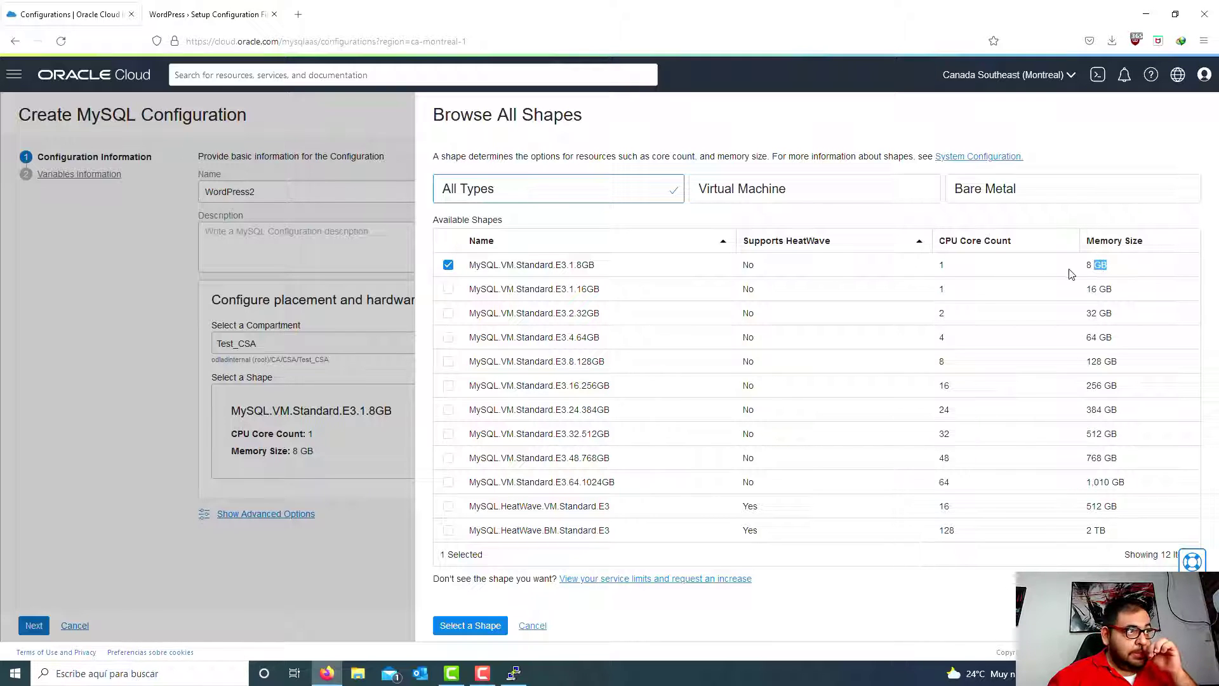
left_click(470, 624)
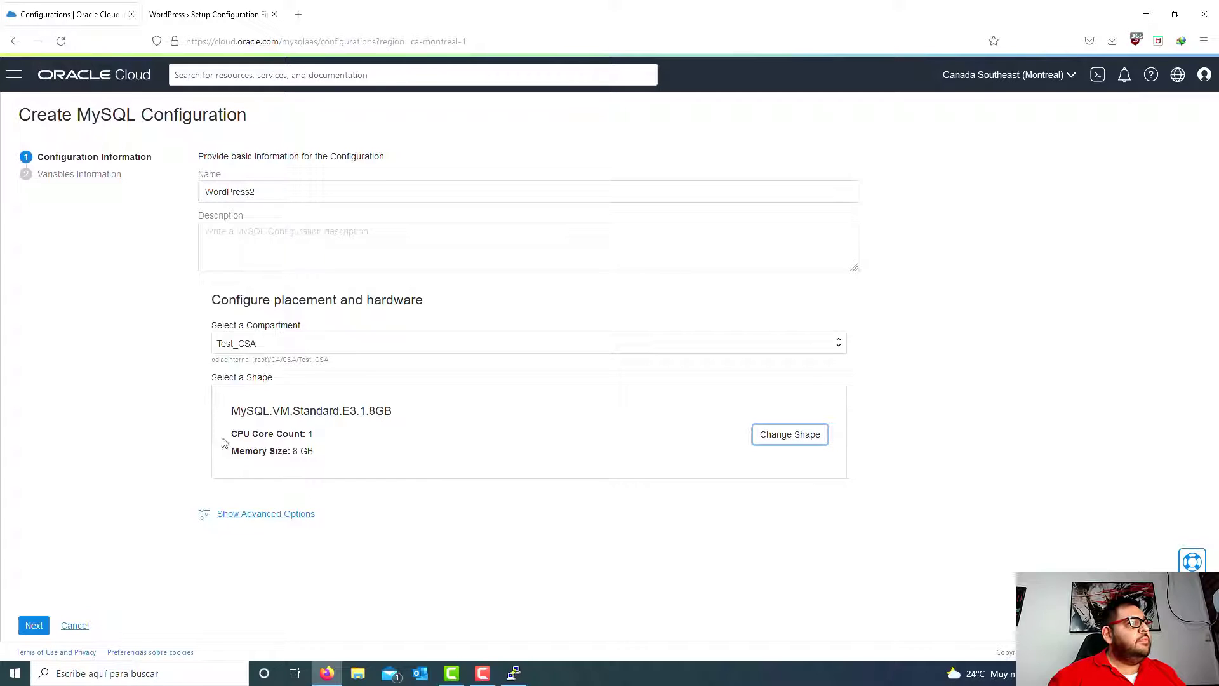
left_click(278, 523)
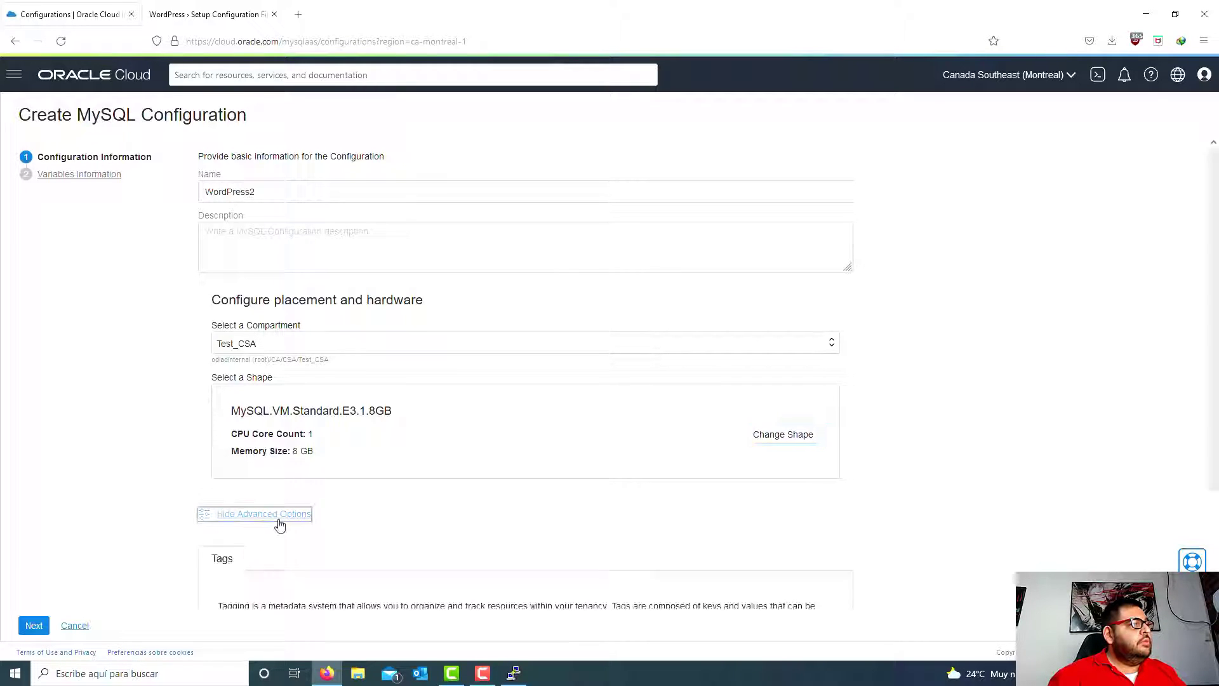
scroll(536, 534, "down", 3)
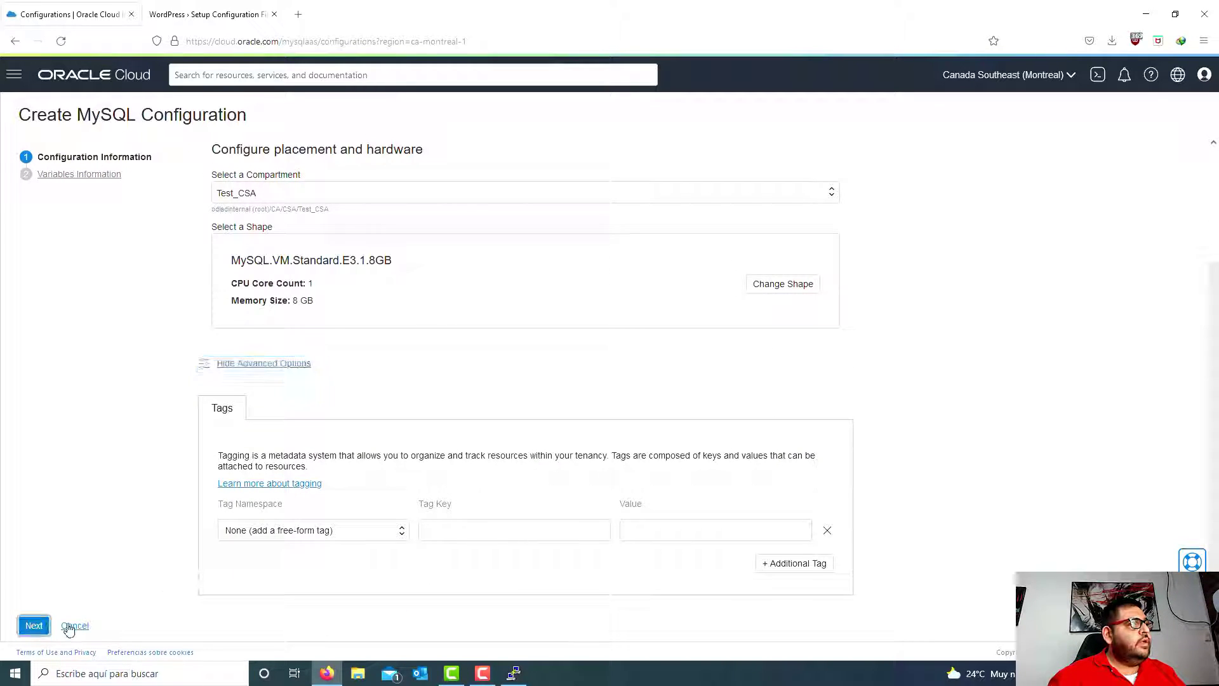
left_click(35, 625)
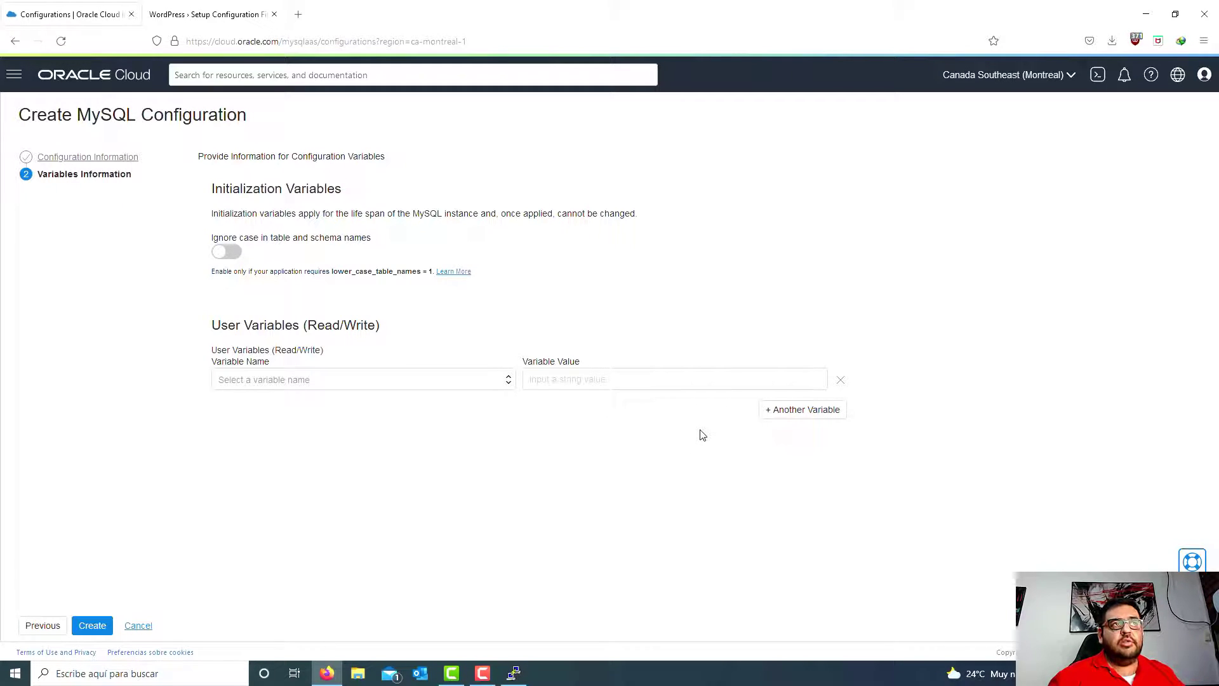
- Add a default_authentication_plugin variable set to mysql_native_password
left_click(494, 382)
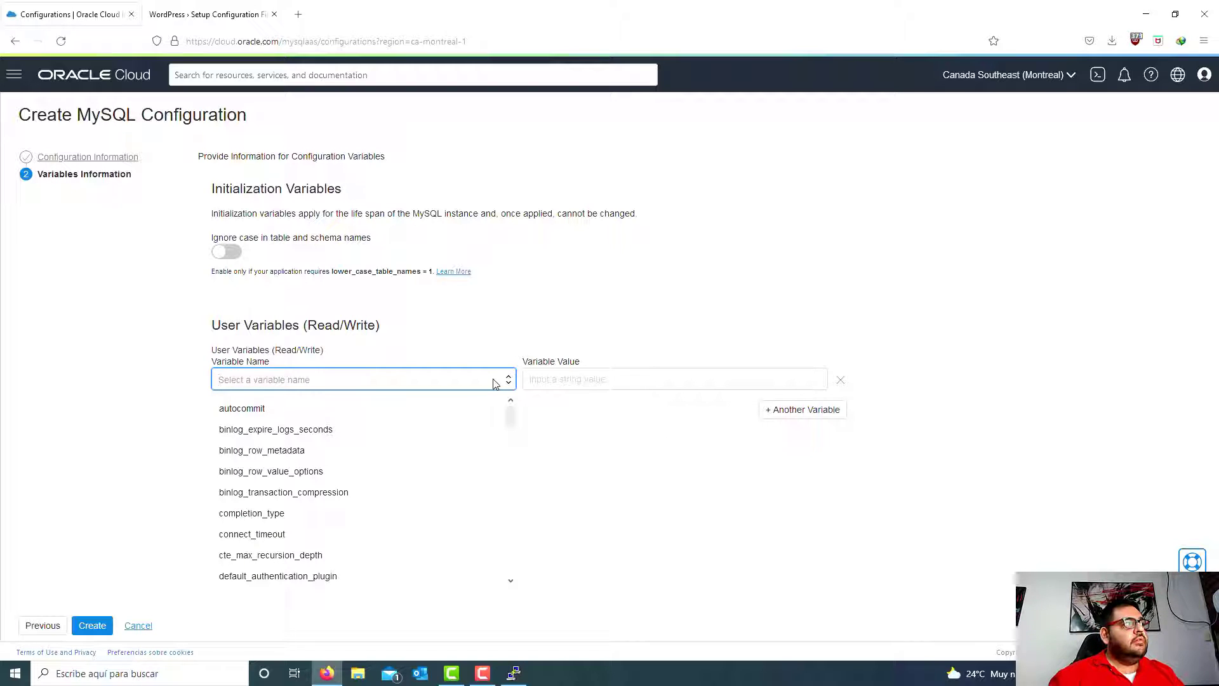
scroll(476, 470, "down", 6)
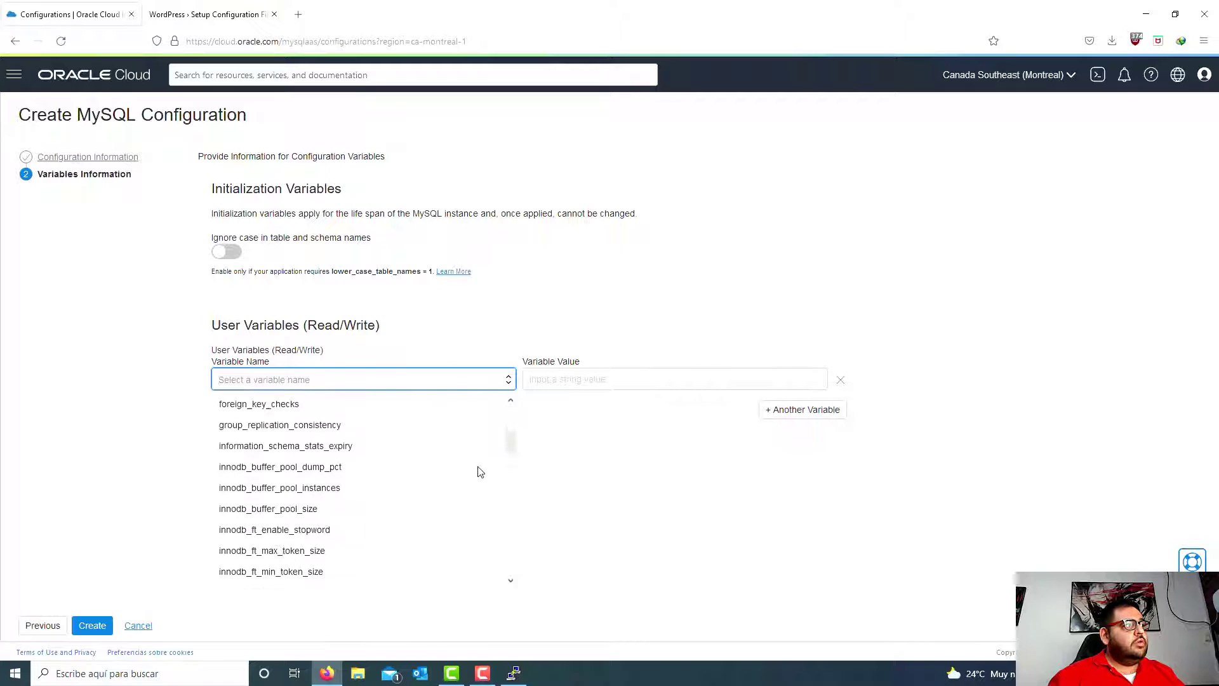
scroll(478, 471, "up", 6)
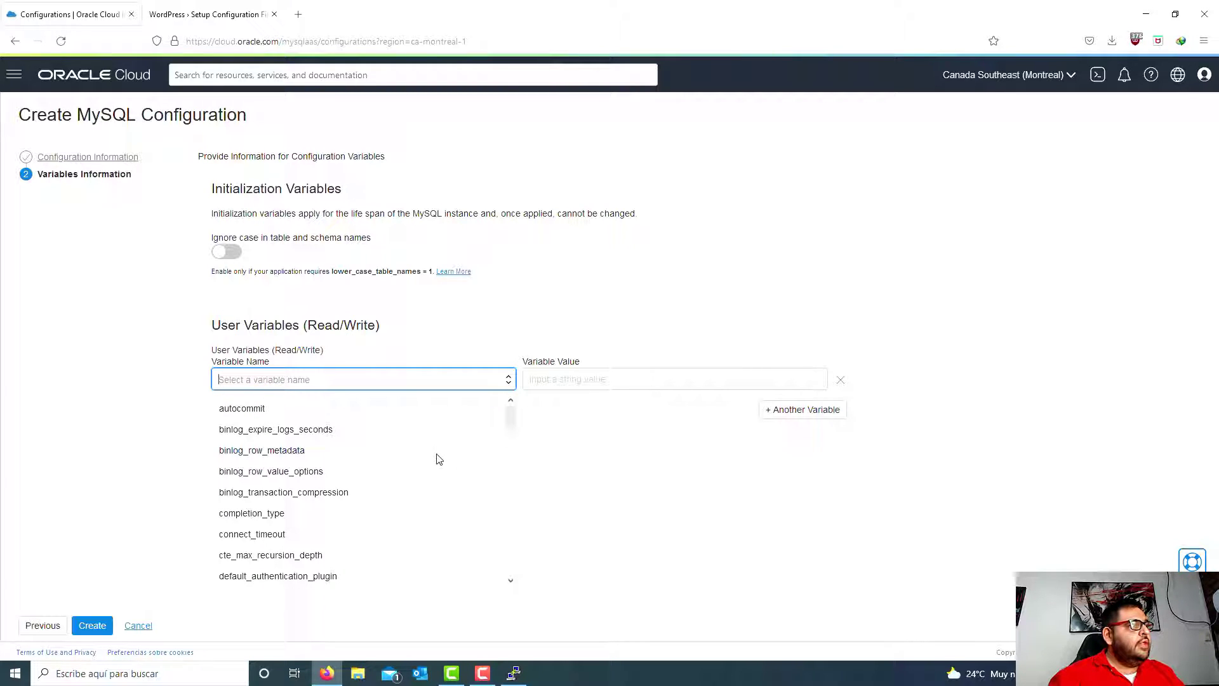
scroll(437, 467, "down", 1)
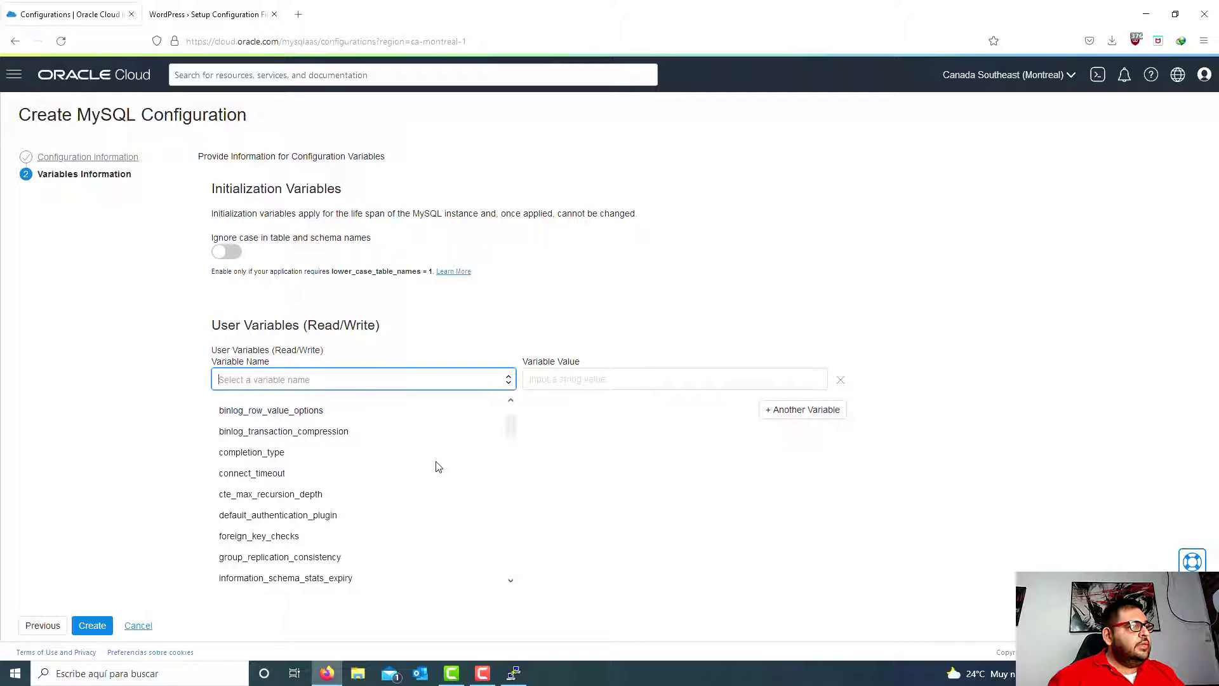
left_click(339, 520)
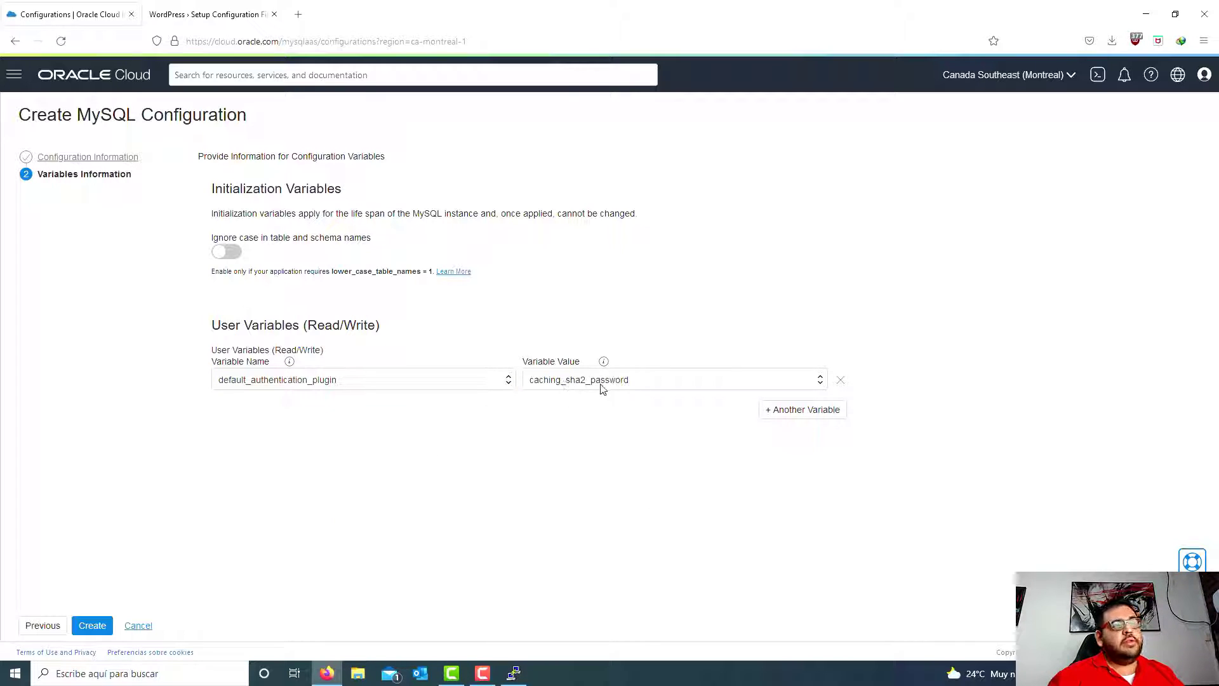
left_click(654, 382)
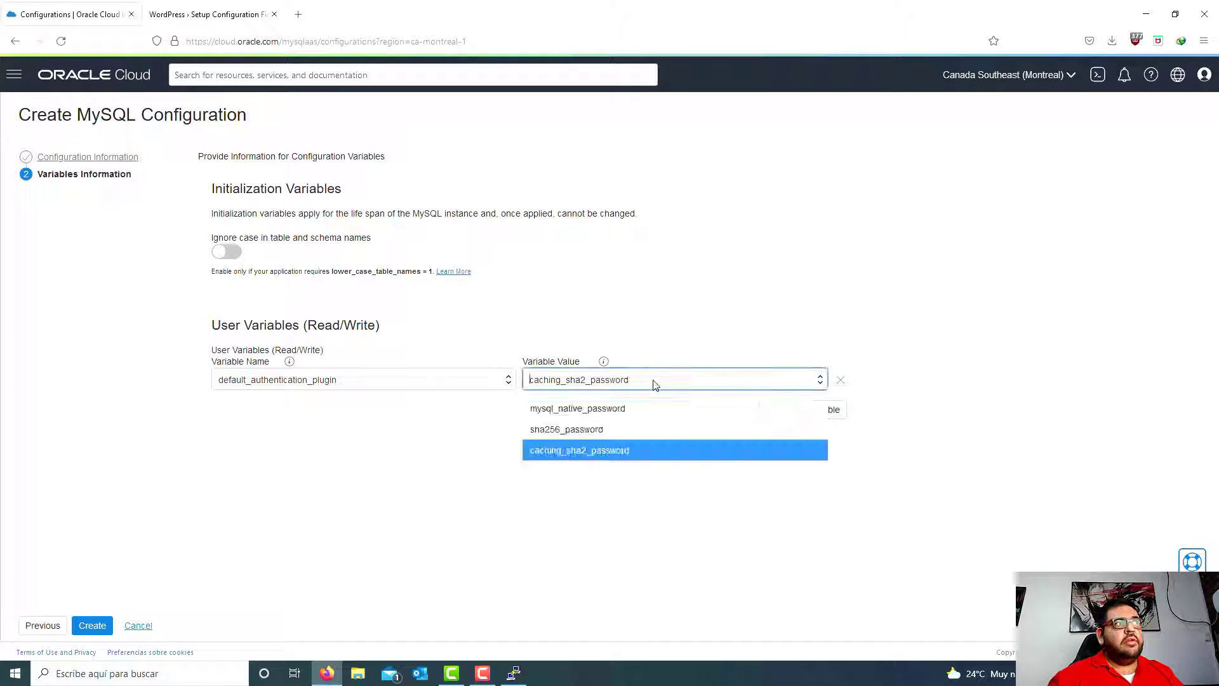
left_click(608, 412)
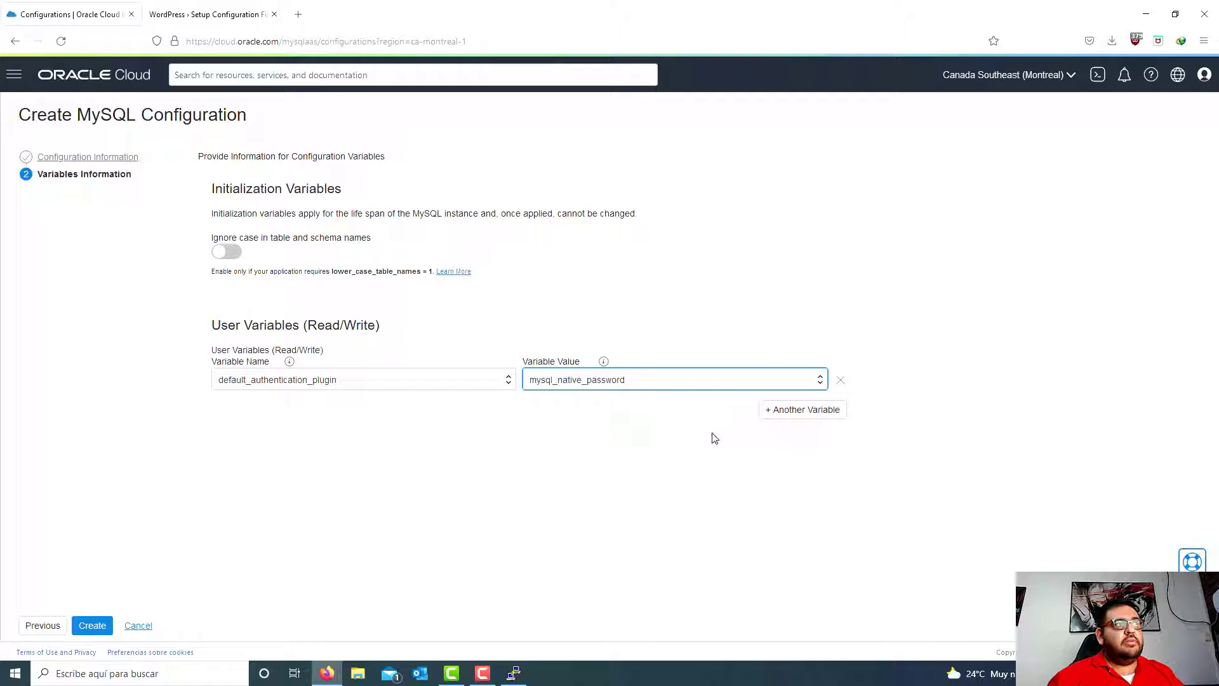
- Add a second variable row and choose max_connections
left_click(802, 411)
left_click(436, 427)
scroll(468, 503, "down", 2)
scroll(468, 505, "down", 10)
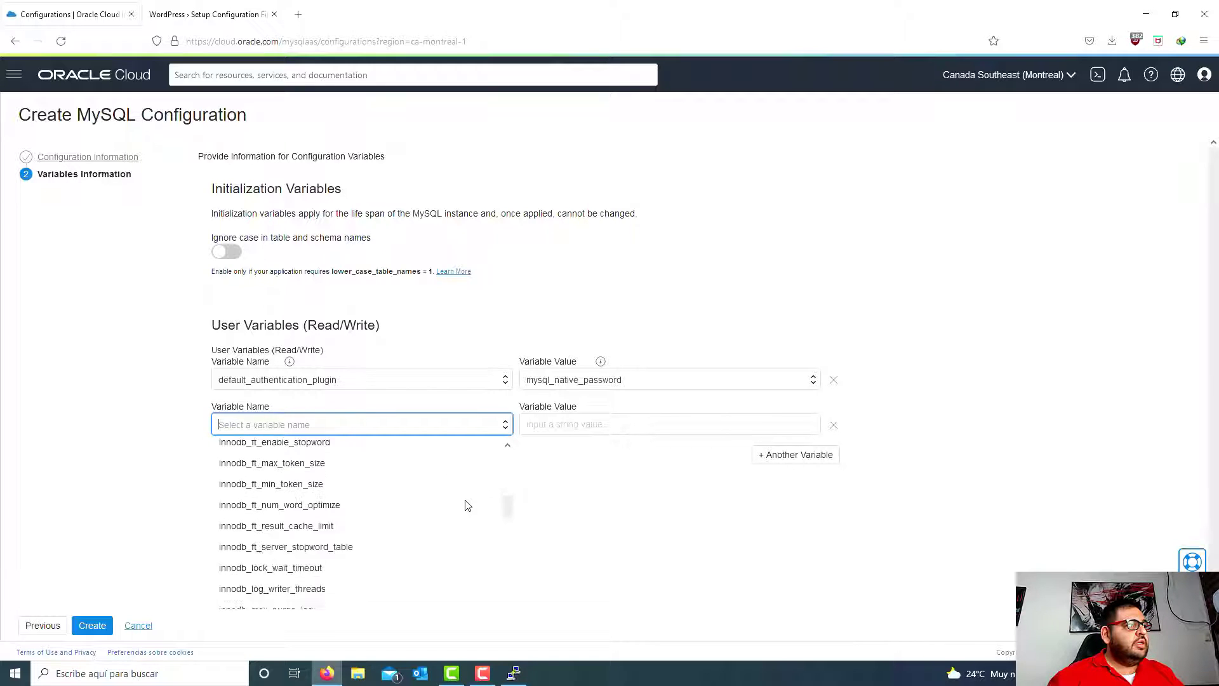
scroll(467, 505, "up", 2)
scroll(468, 505, "down", 4)
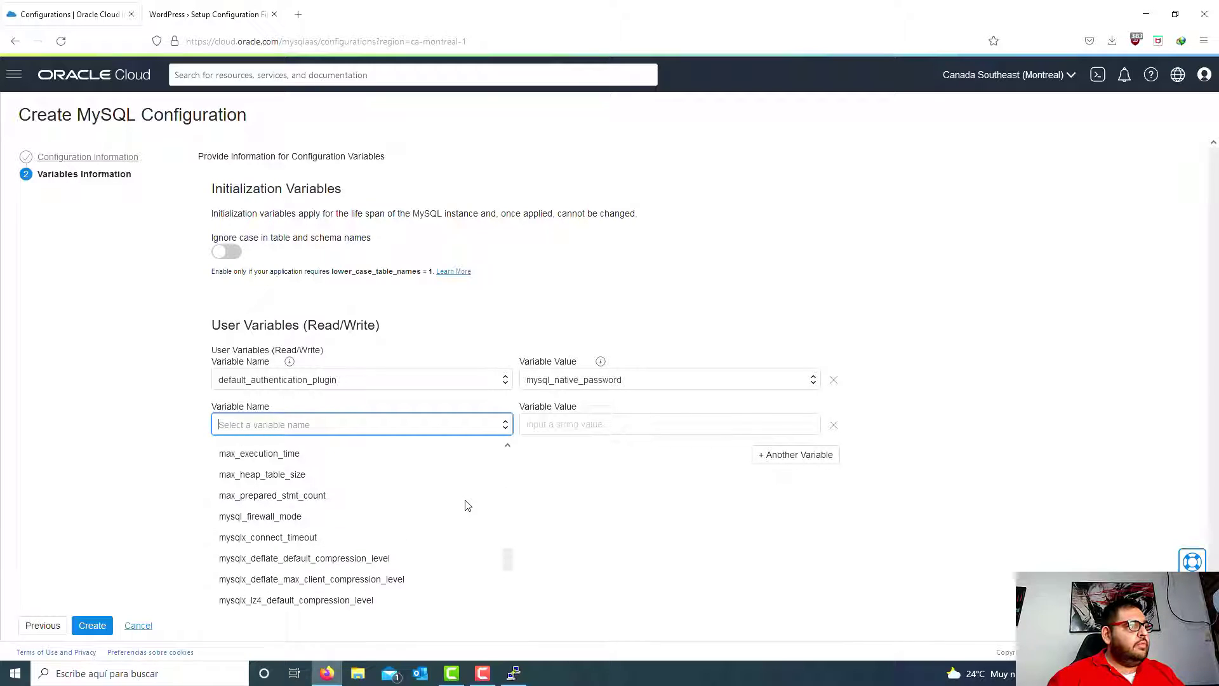
scroll(467, 505, "down", 4)
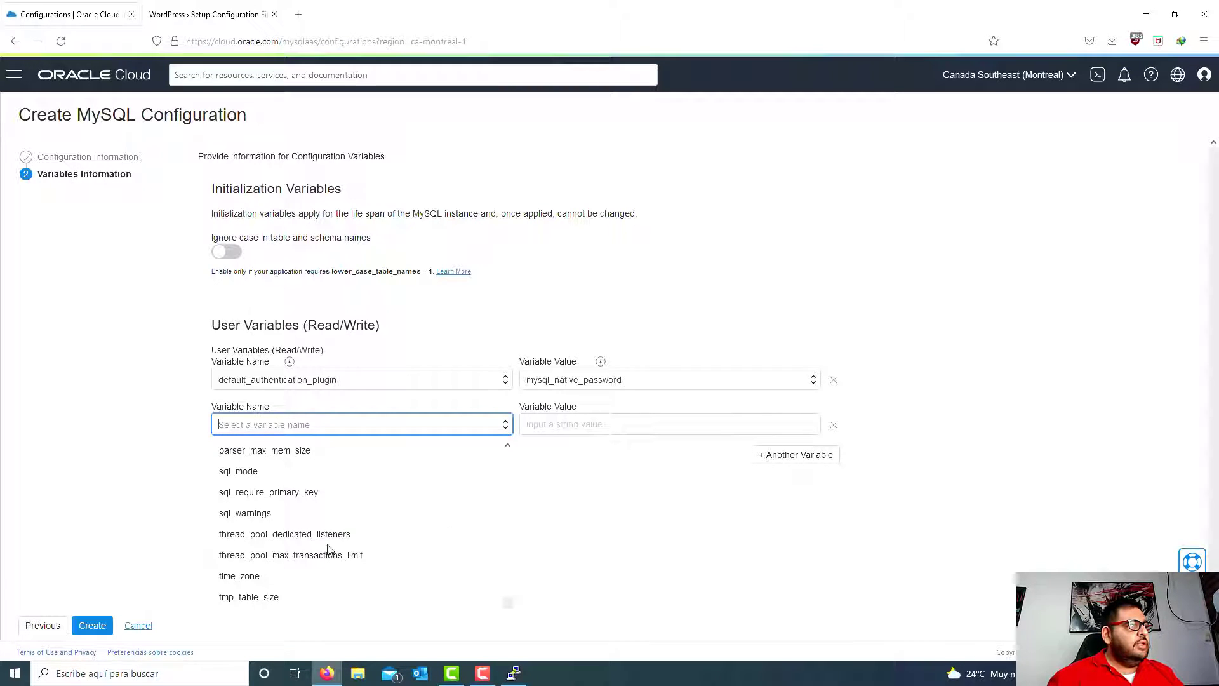
scroll(635, 534, "down", 1)
scroll(381, 580, "up", 5)
scroll(364, 577, "up", 4)
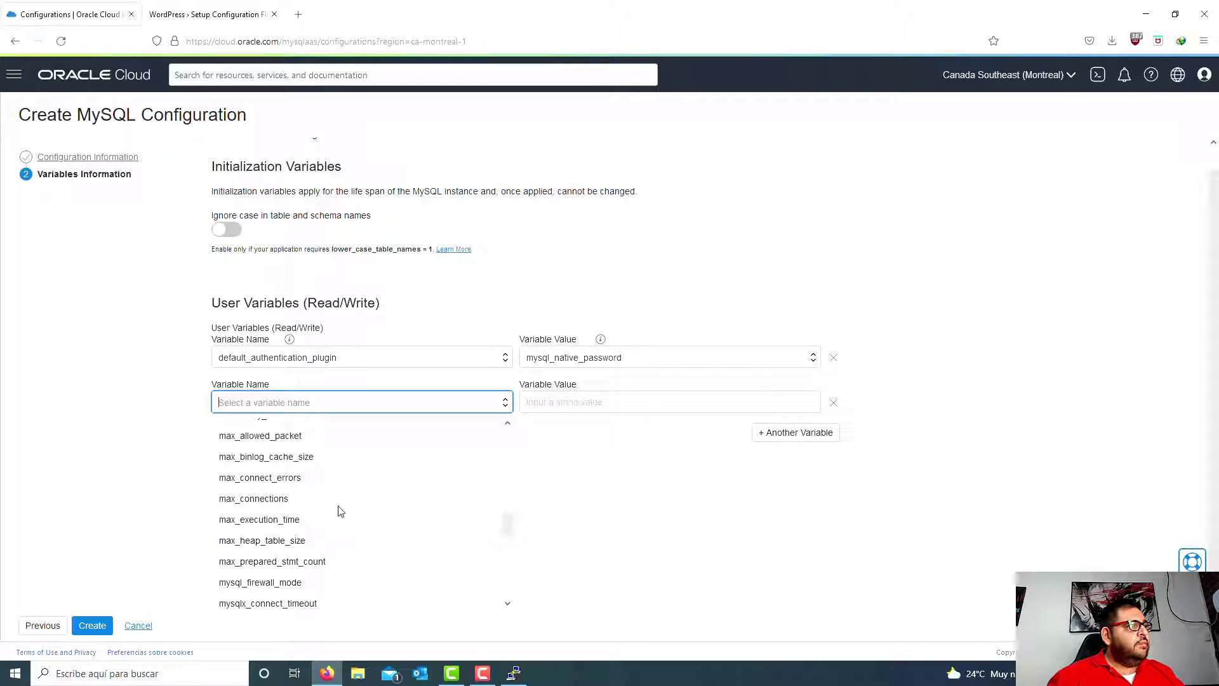
left_click(294, 499)
- Change max_connections from 151 to 600 and create the configuration
left_click(585, 422)
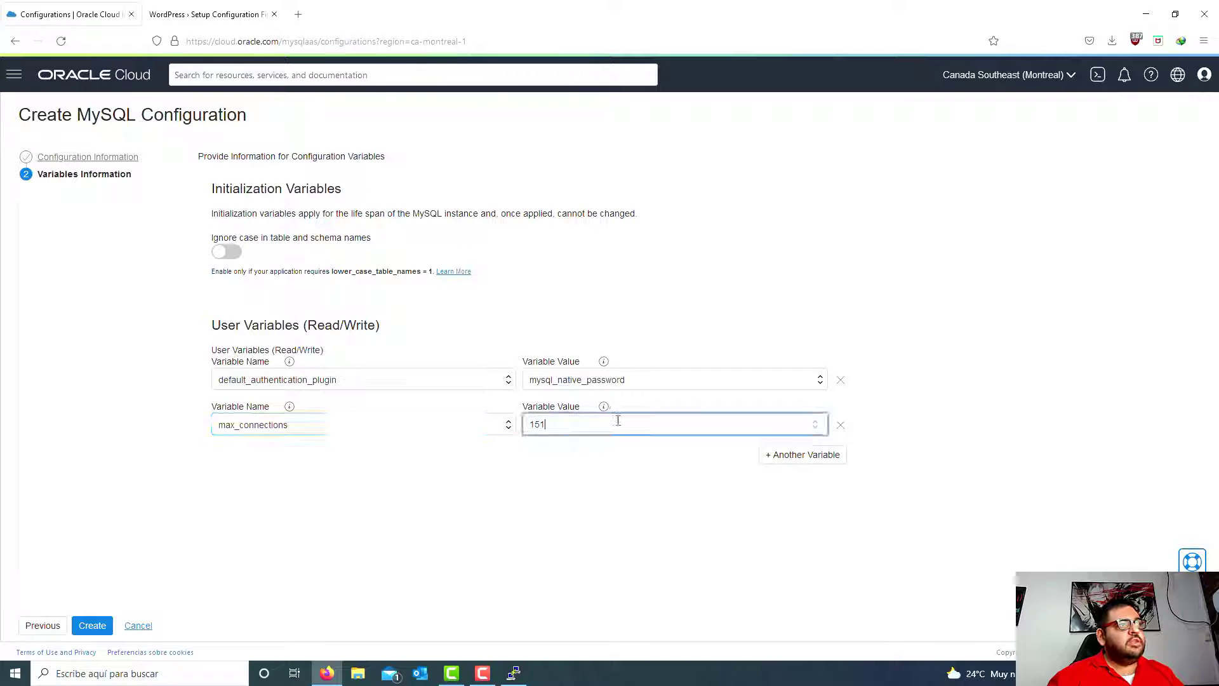
left_click_drag(572, 424, 510, 423)
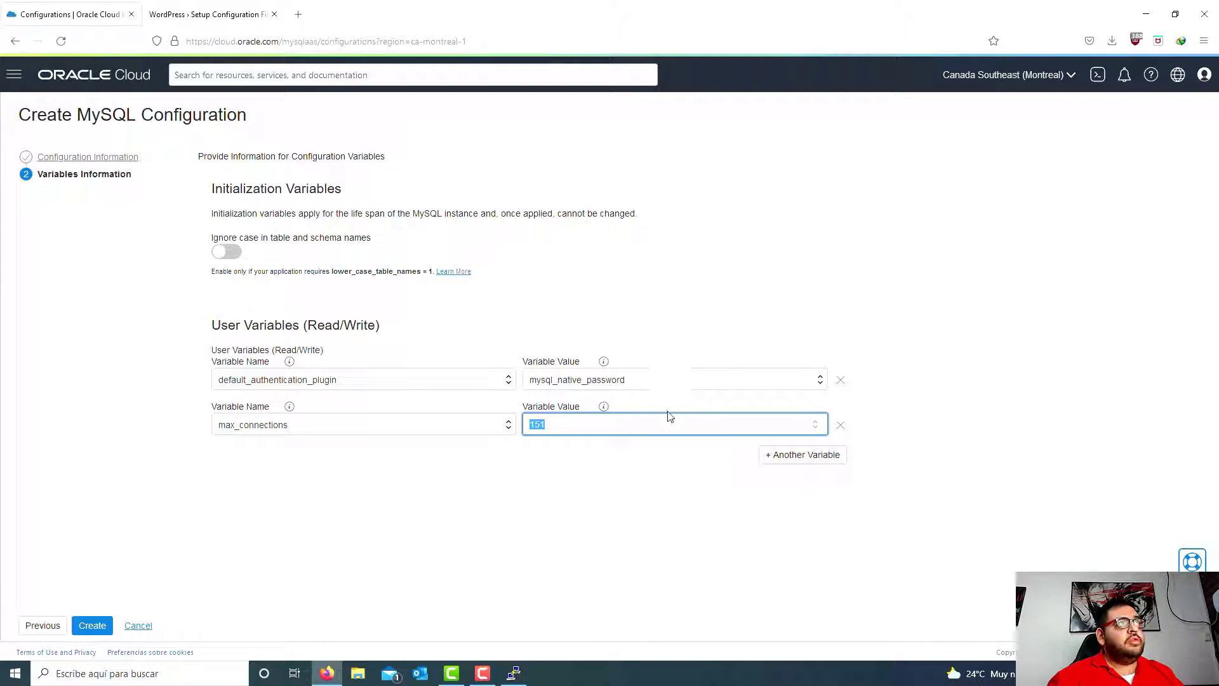
type("200")
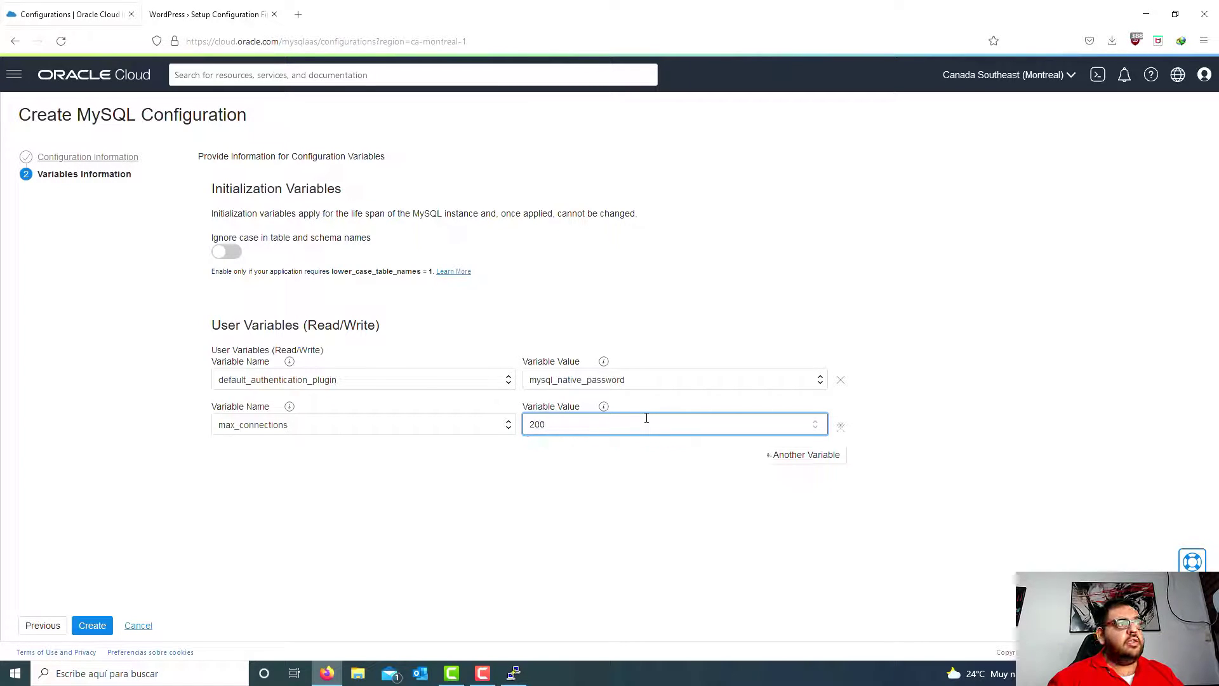
left_click_drag(590, 419, 446, 422)
type("600")
left_click(687, 488)
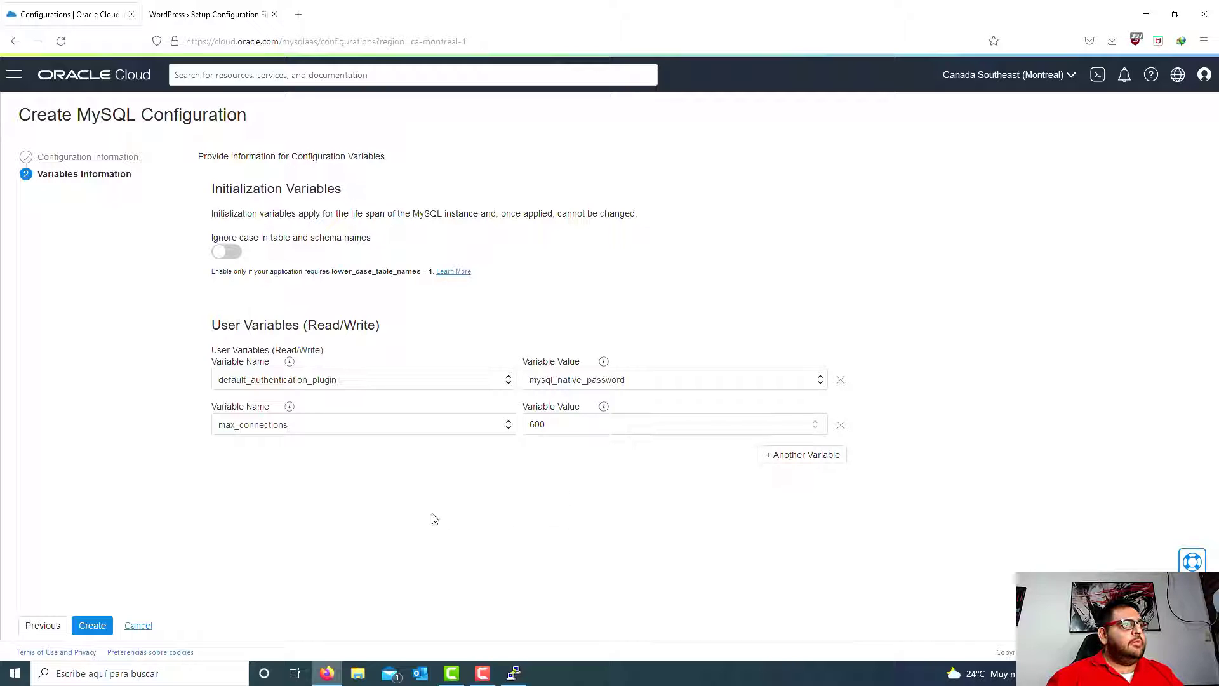
left_click(94, 627)
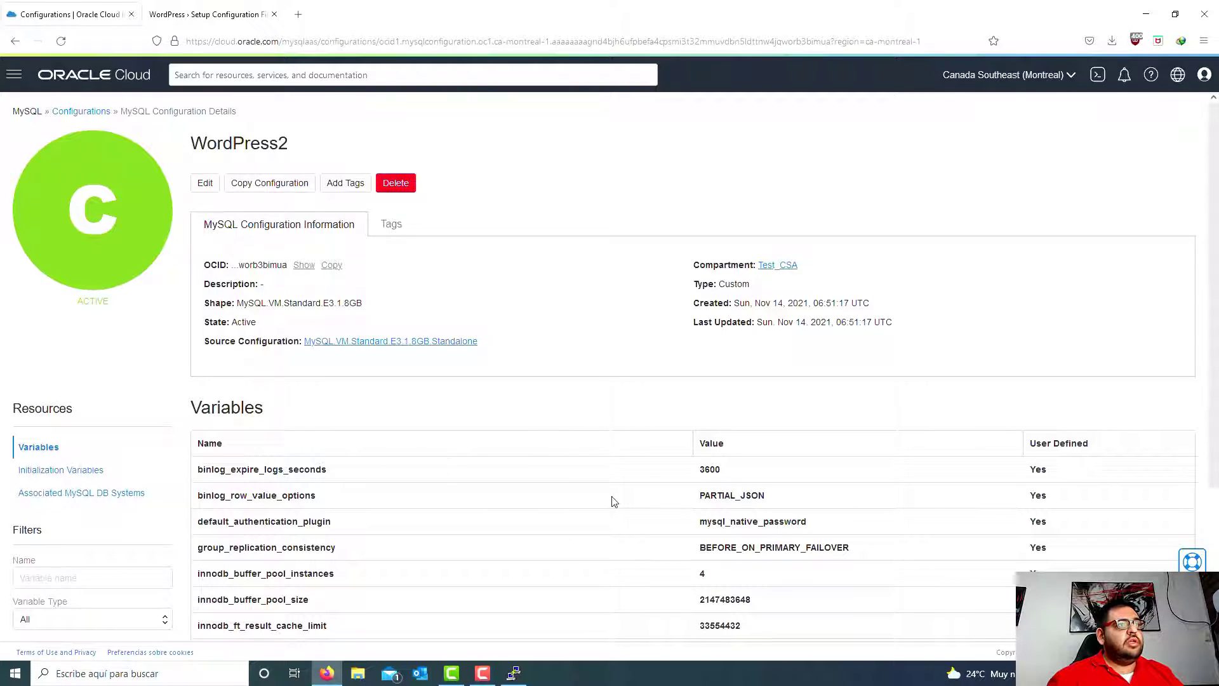
- Check WordPress2's variables show max_connections 600 and mysql_native_password authentication
scroll(615, 502, "down", 2)
scroll(620, 504, "down", 1)
double_click(731, 566)
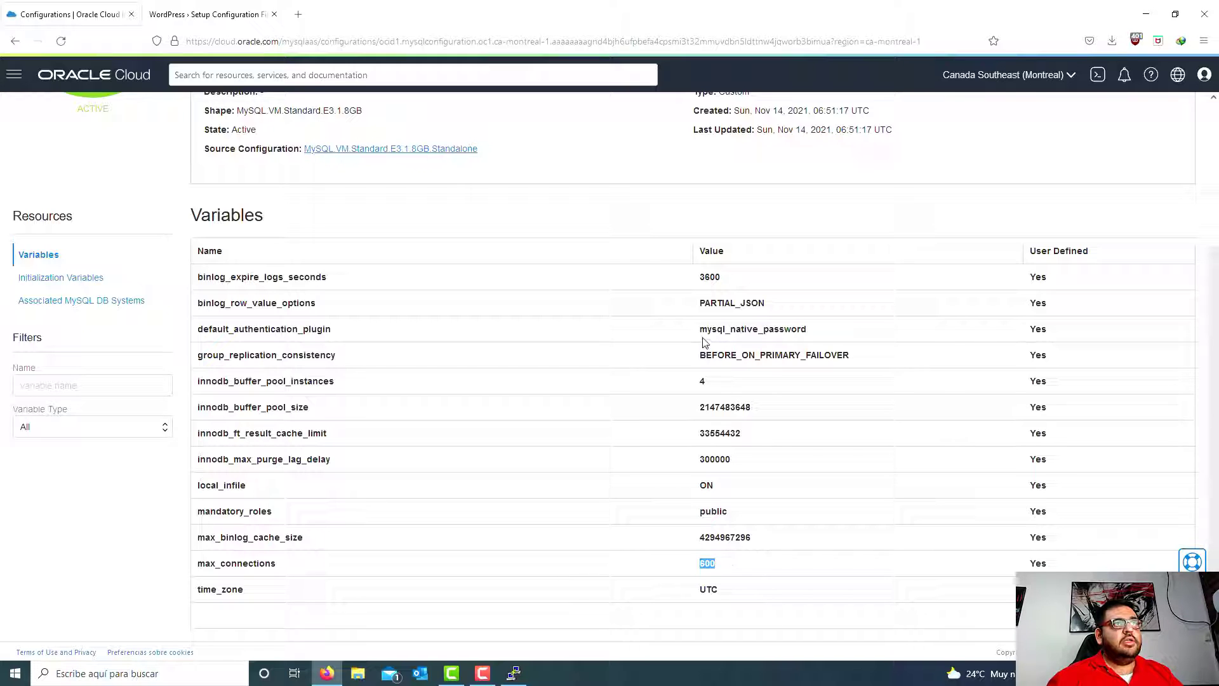
left_click_drag(702, 332, 827, 336)
left_click(826, 336)
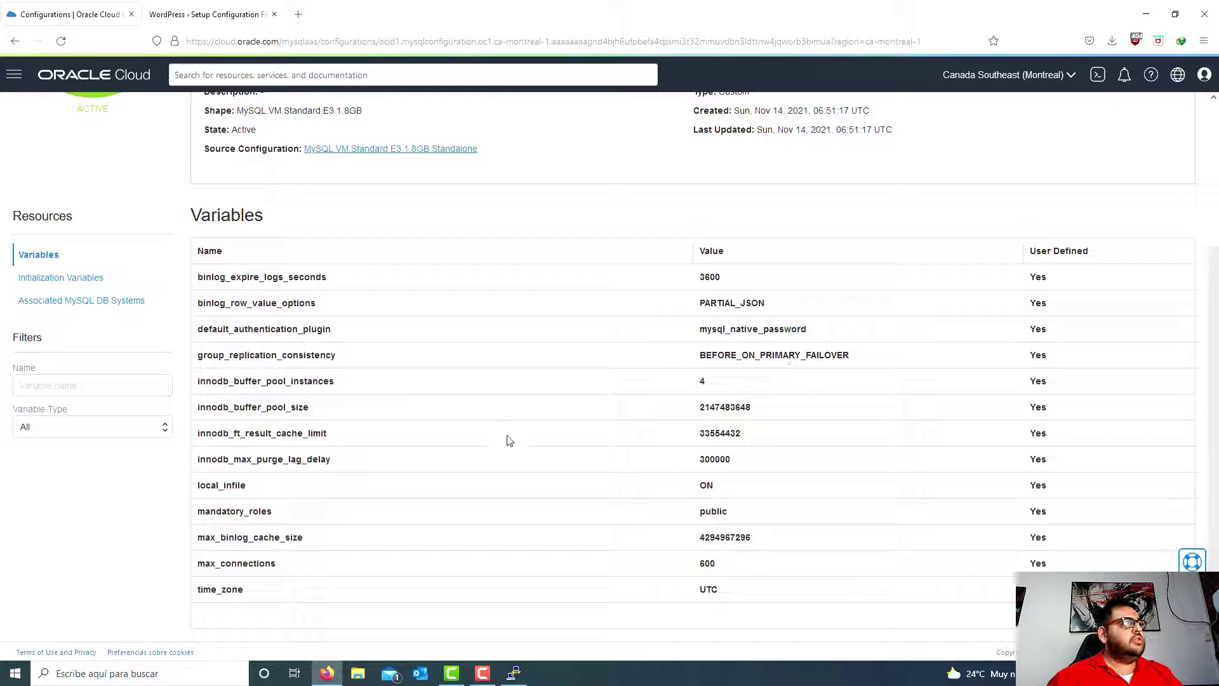
scroll(506, 438, "up", 3)
- Return to Configurations and review the Active WordPress2 row
left_click(81, 112)
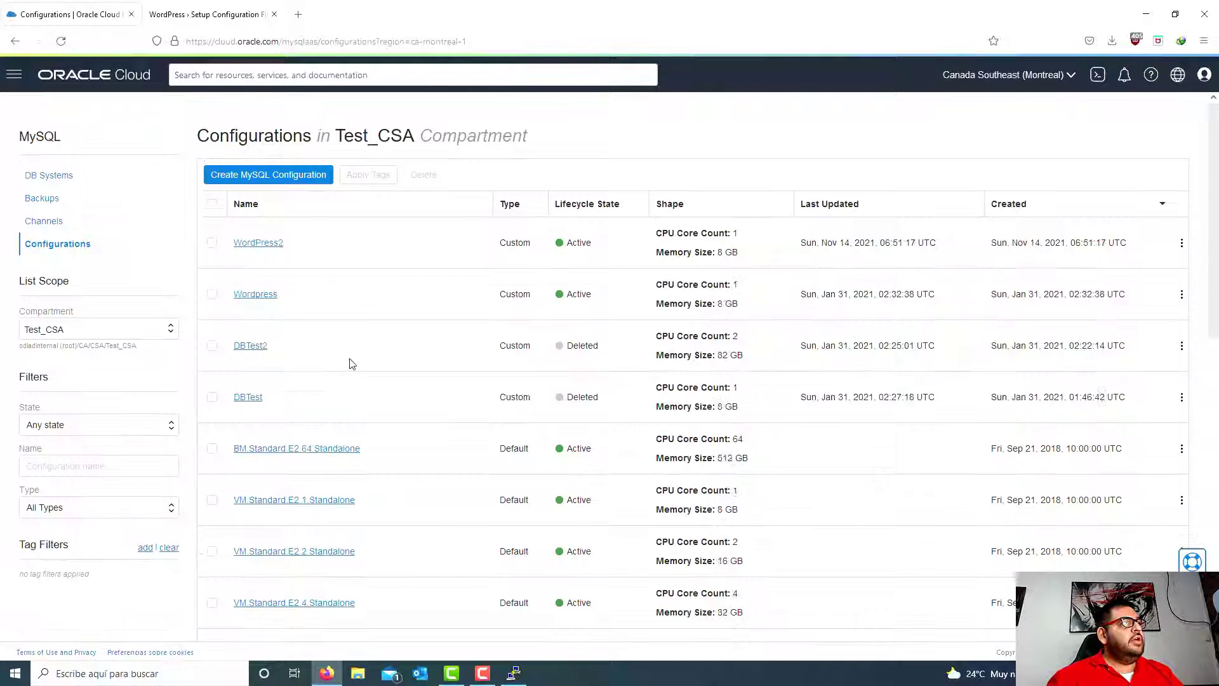
left_click_drag(500, 243, 1128, 256)
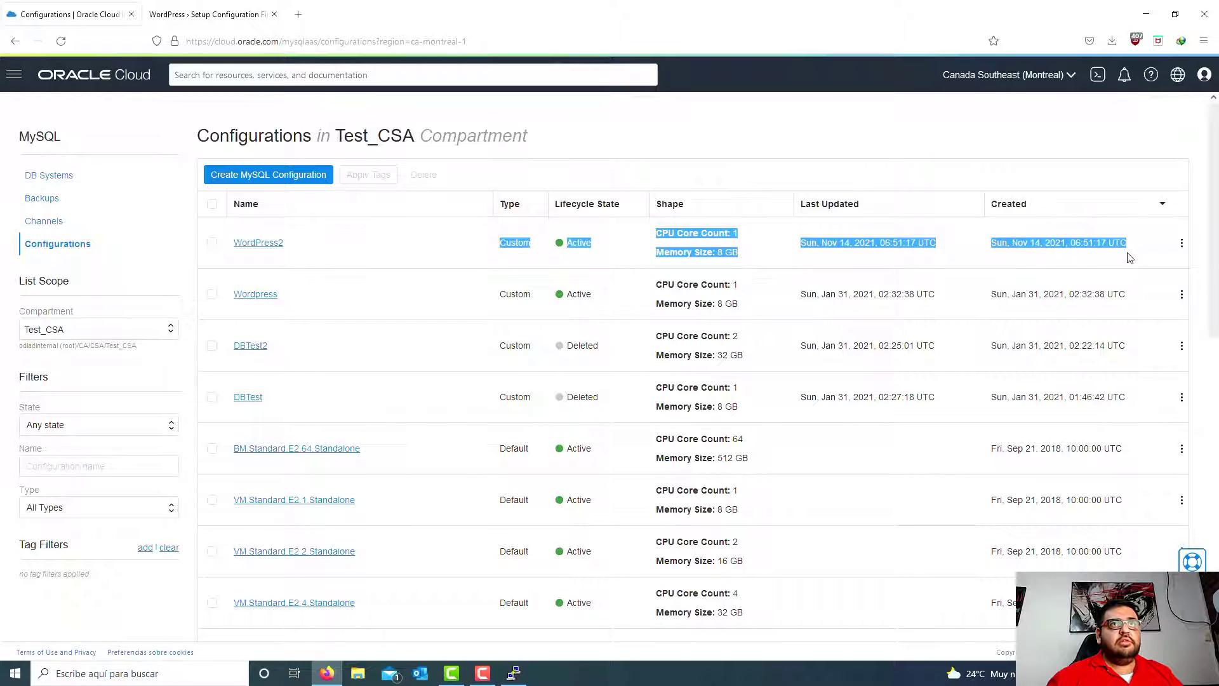
left_click(1130, 257)
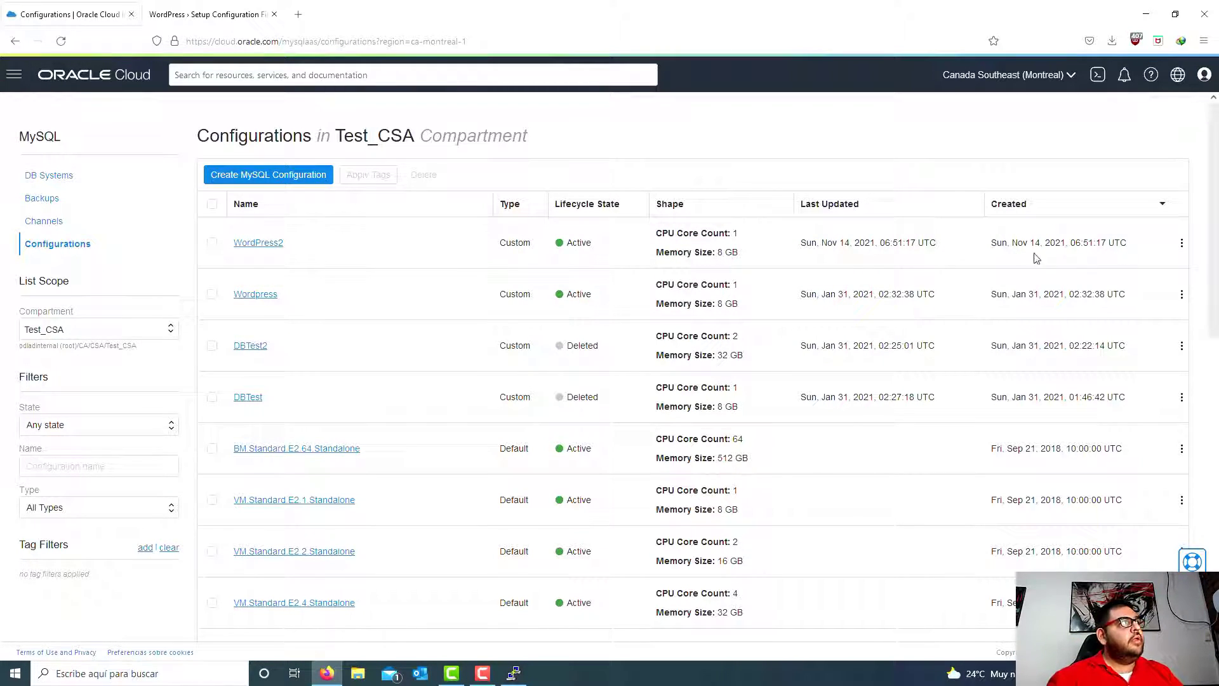
- Start creating a MySQL DB System named DBbSystem
left_click(48, 181)
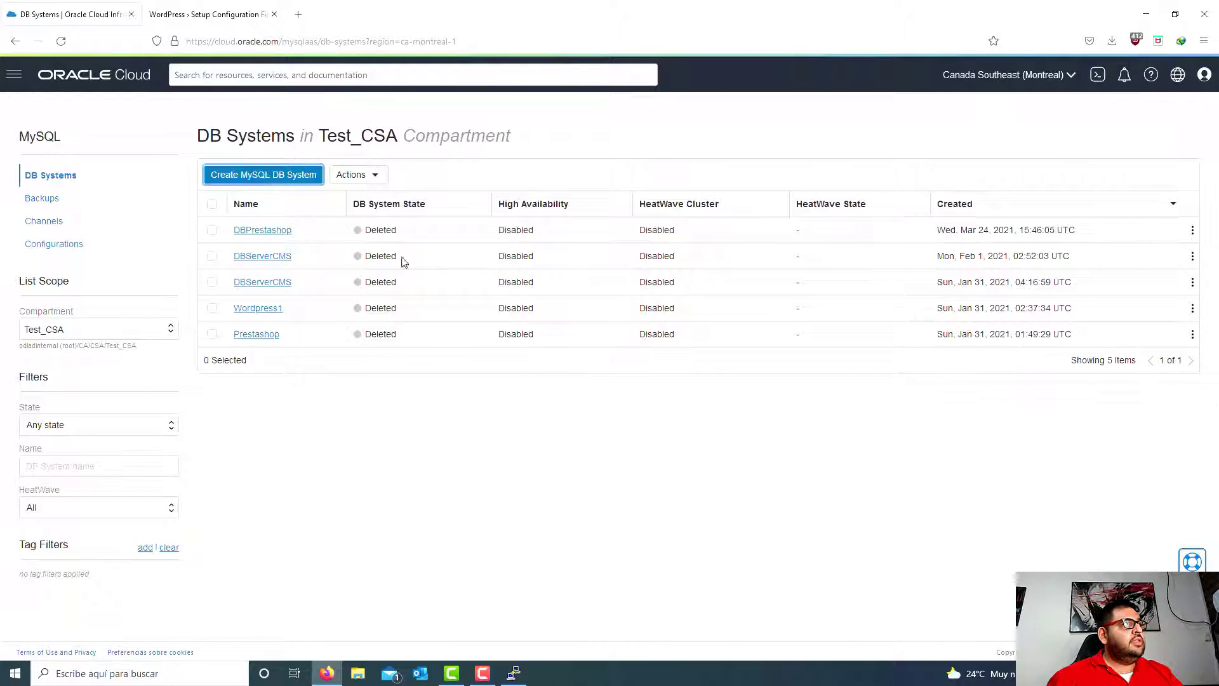
left_click(239, 175)
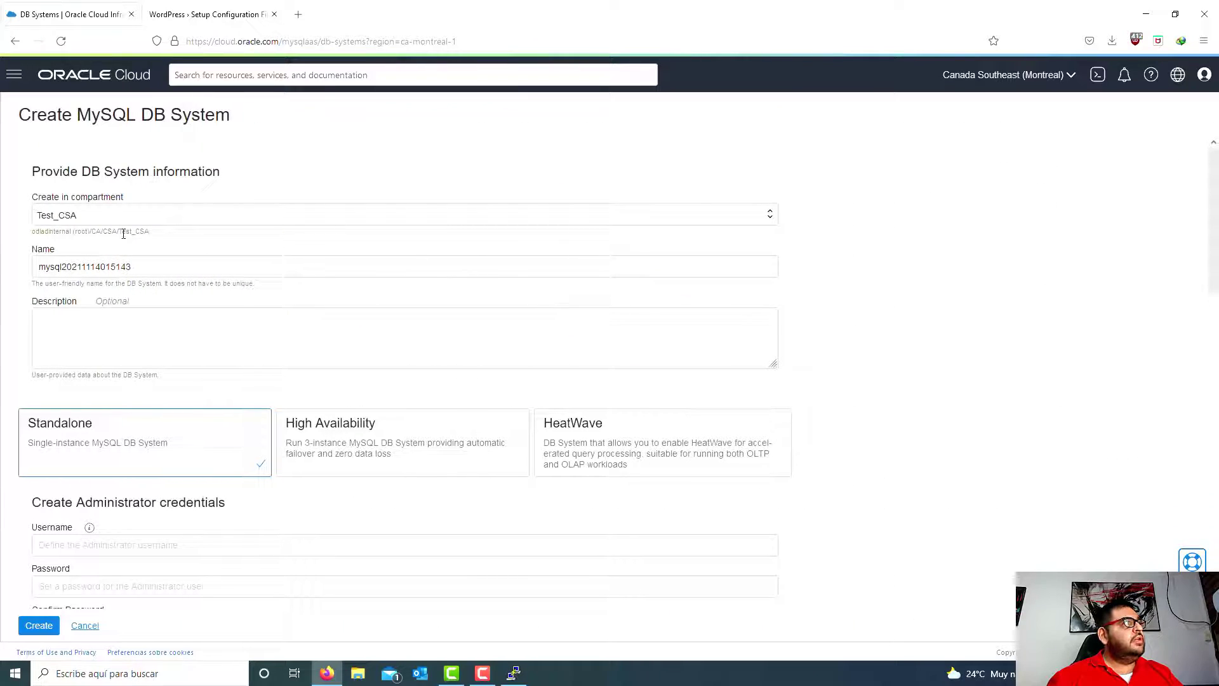
double_click(64, 267)
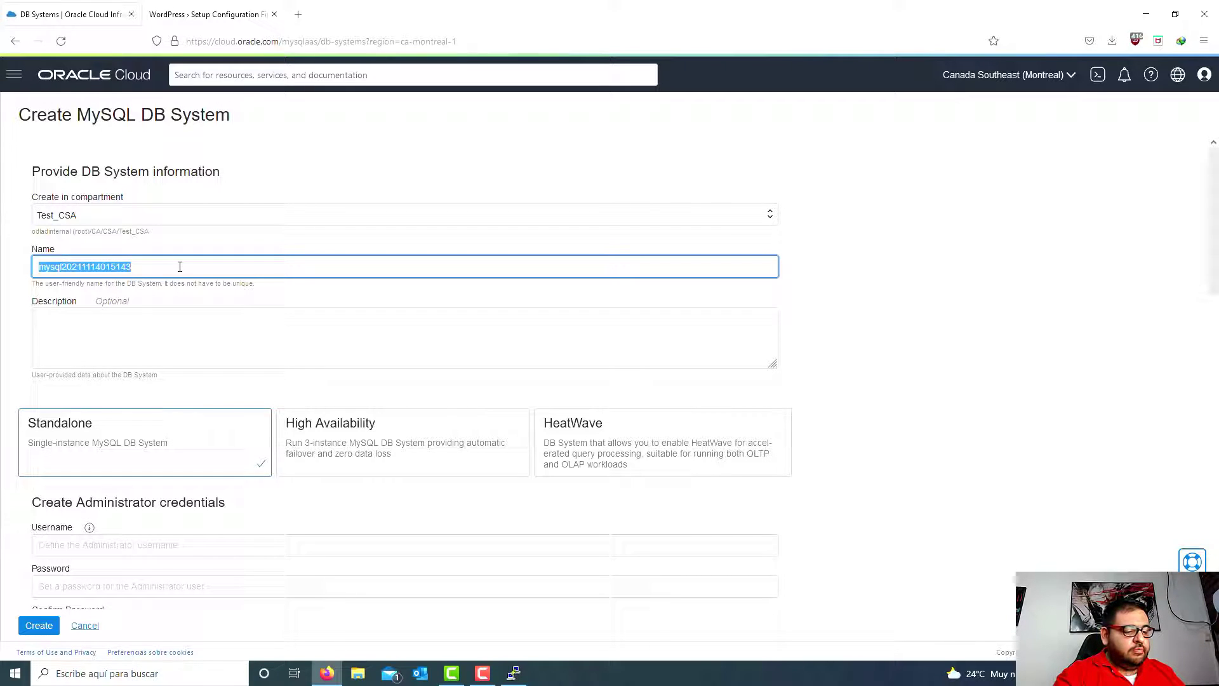
type("DbSystem")
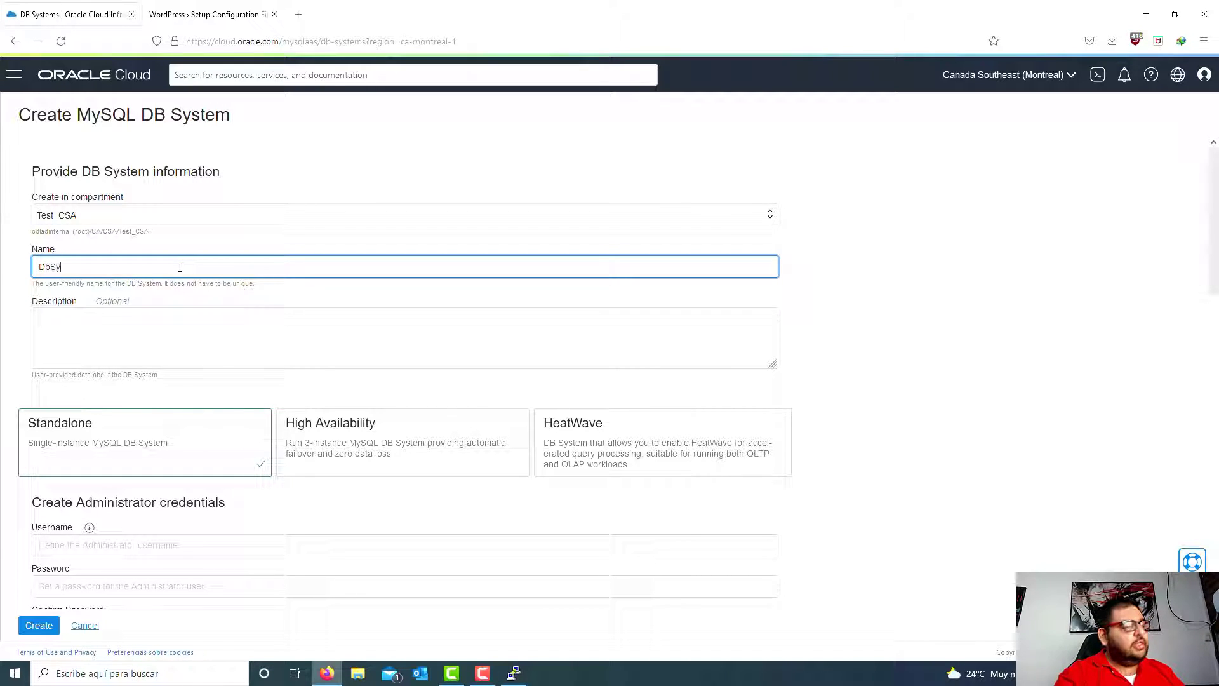
left_click(48, 266)
type("B")
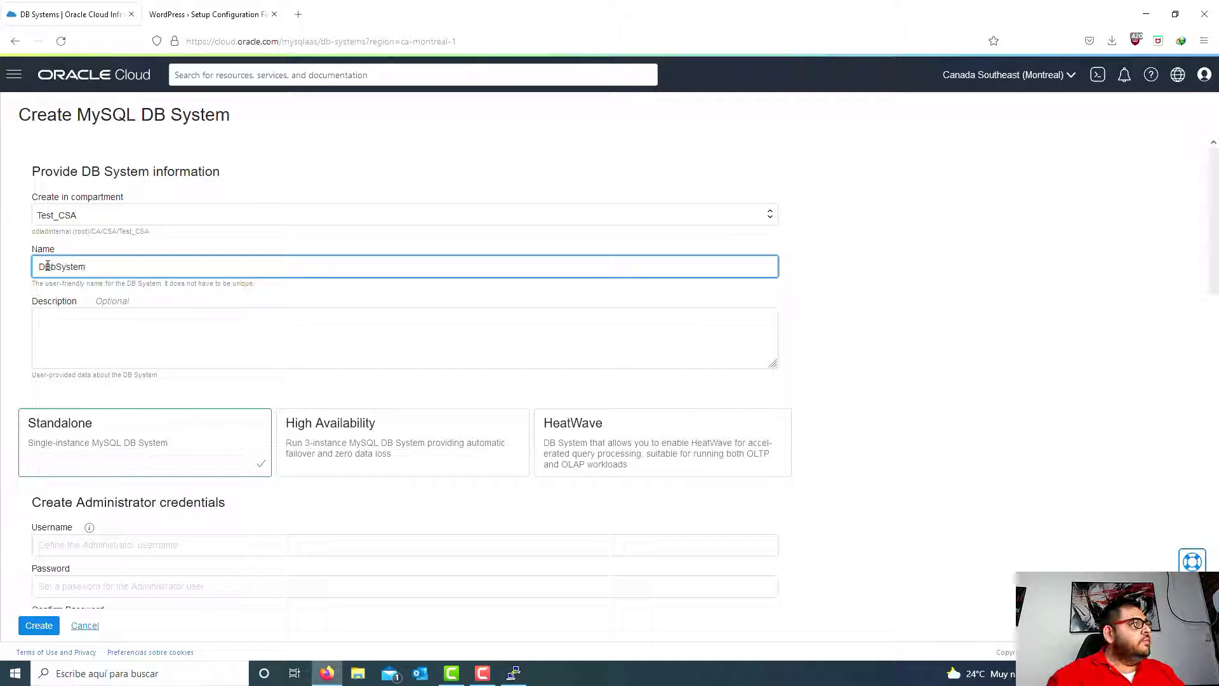
- Fill in the administrator username on the DB System form
scroll(197, 308, "down", 1)
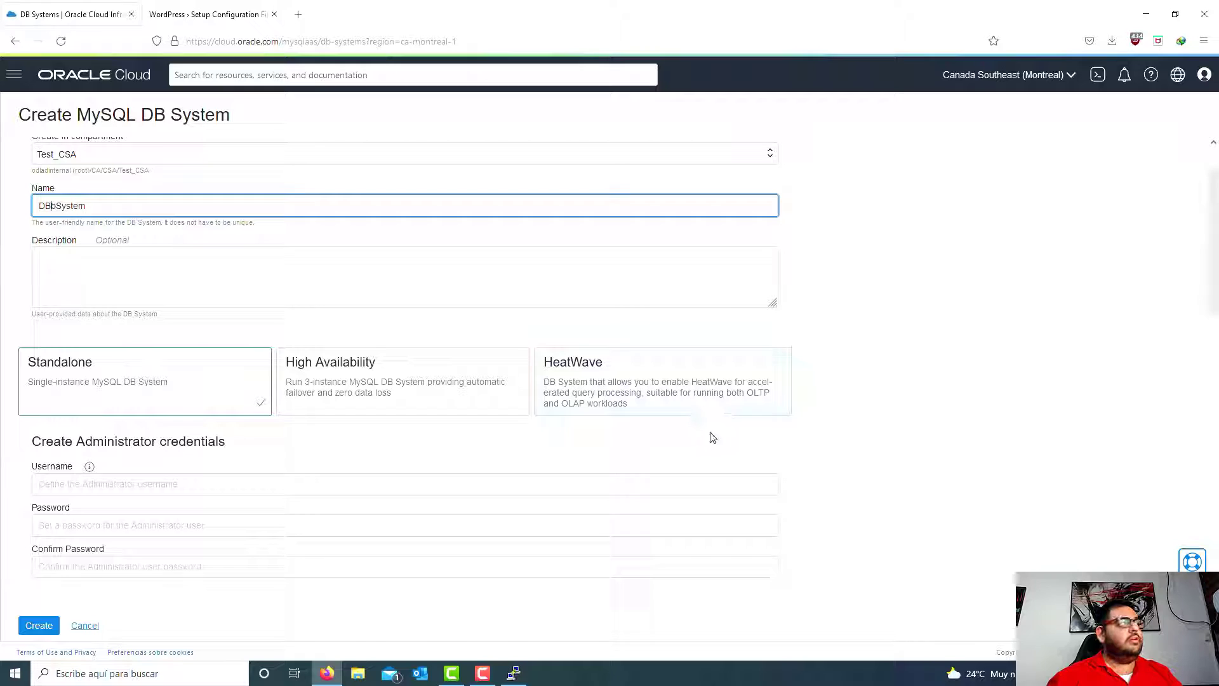
scroll(493, 430, "down", 2)
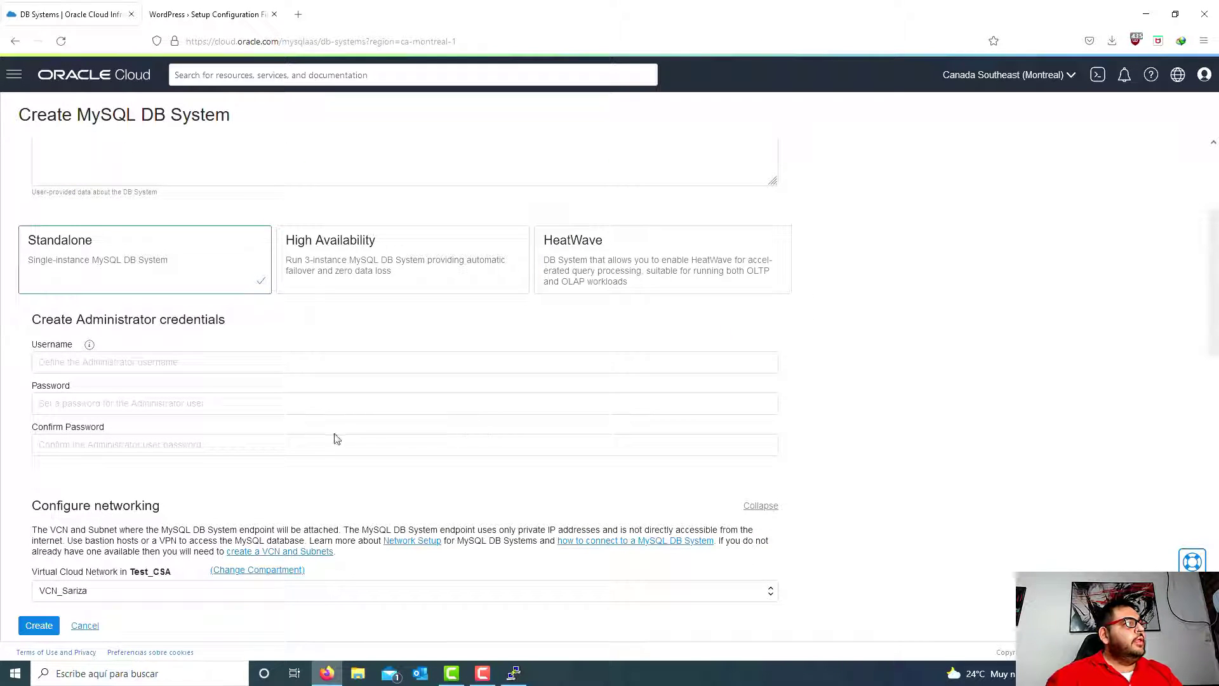
scroll(335, 439, "up", 2)
scroll(280, 439, "down", 1)
left_click(207, 424)
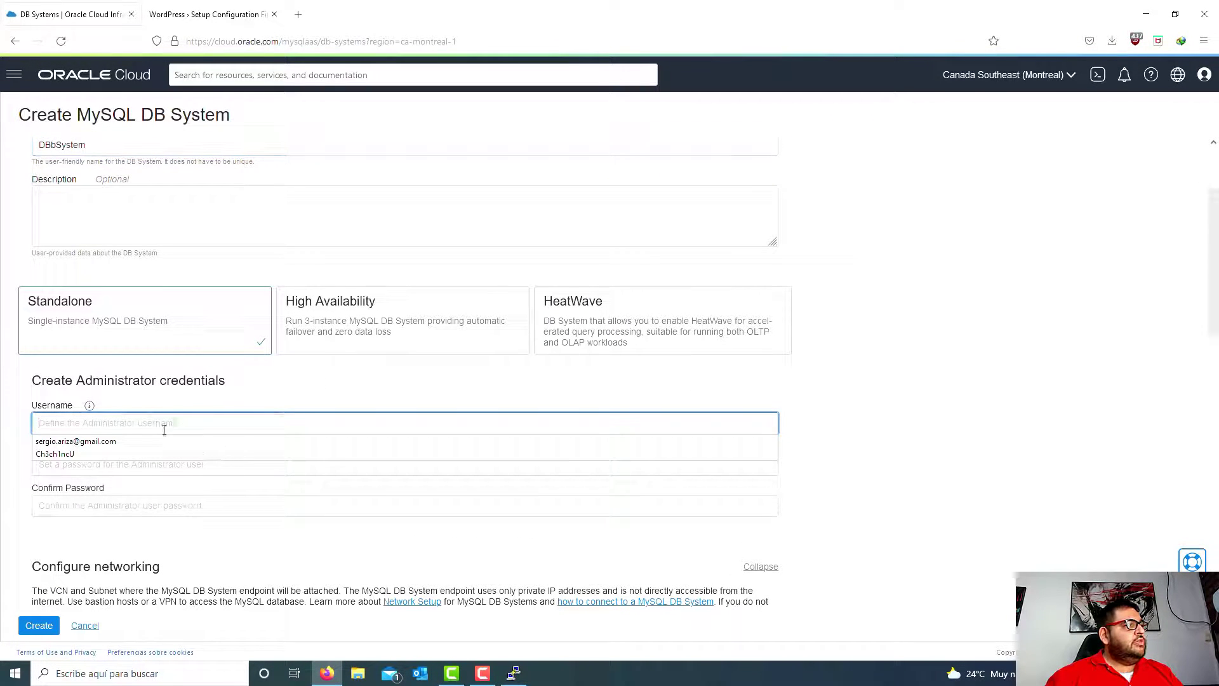
key("Escape")
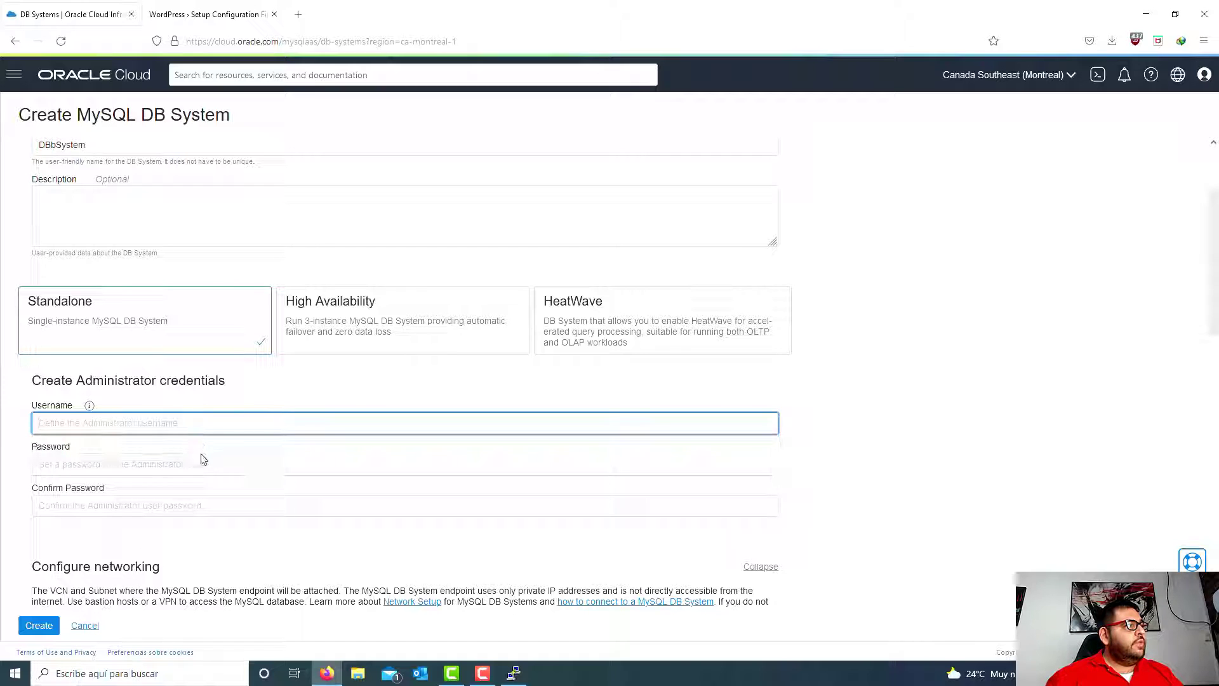
type("dbadmin")
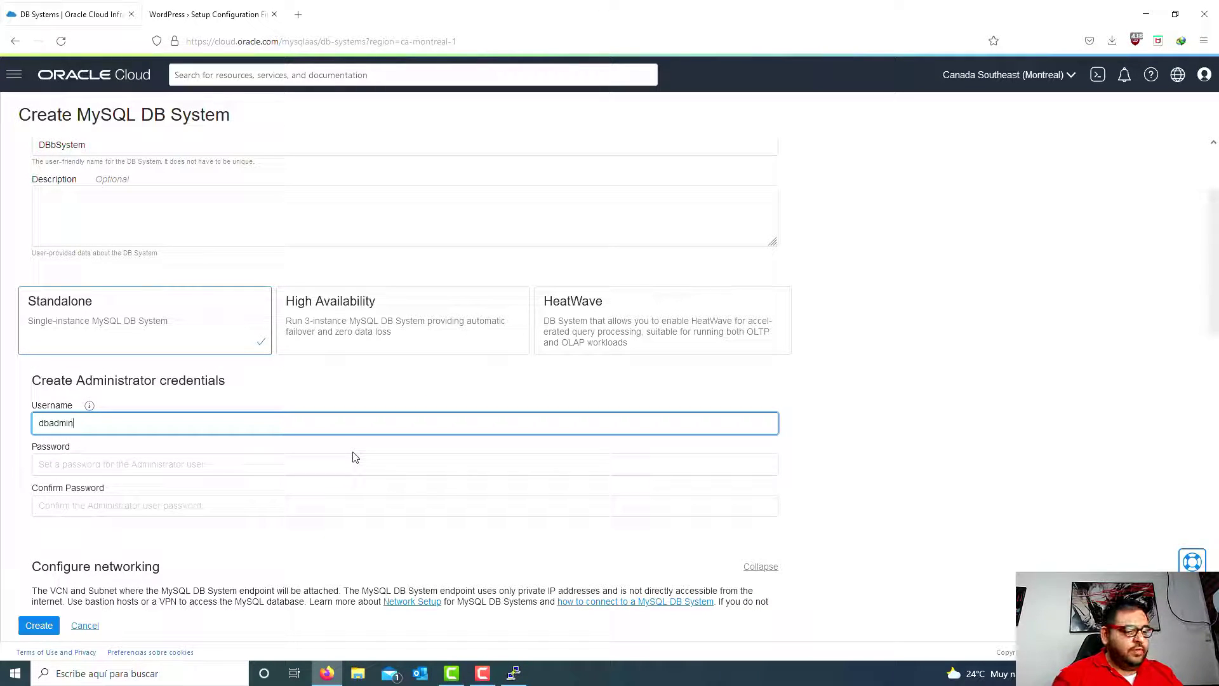
- Launch a blank Notepad from the Run prompt
key("super+r")
type("notepad")
key("Return")
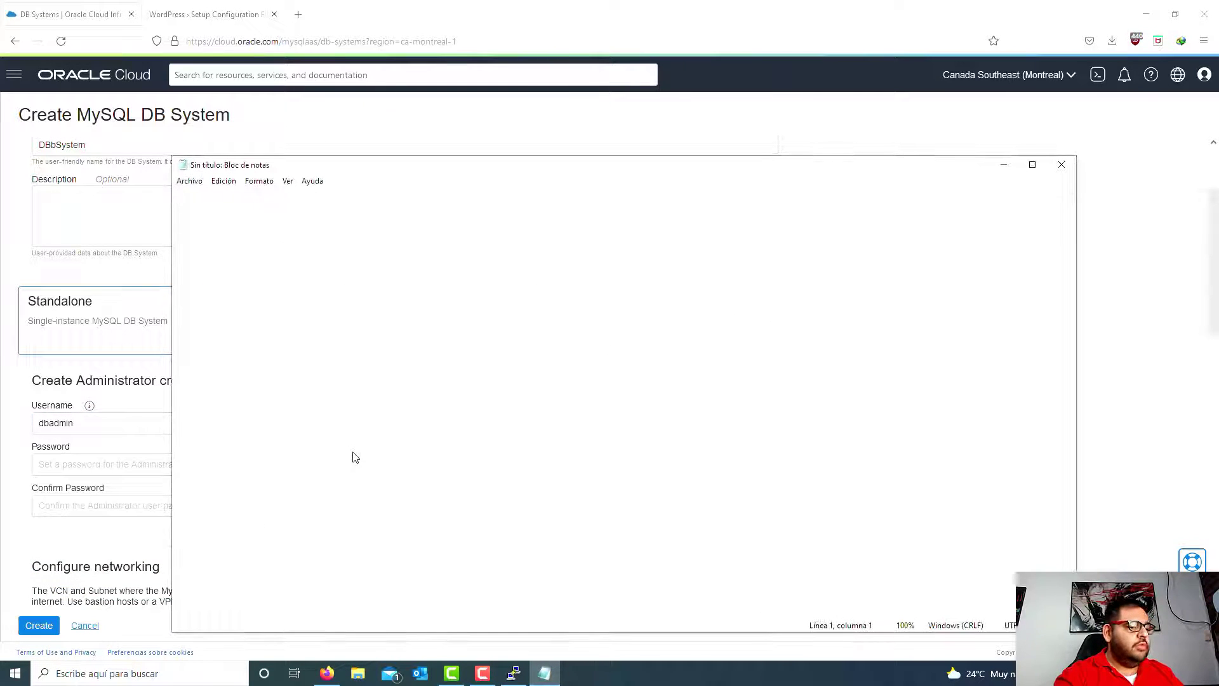
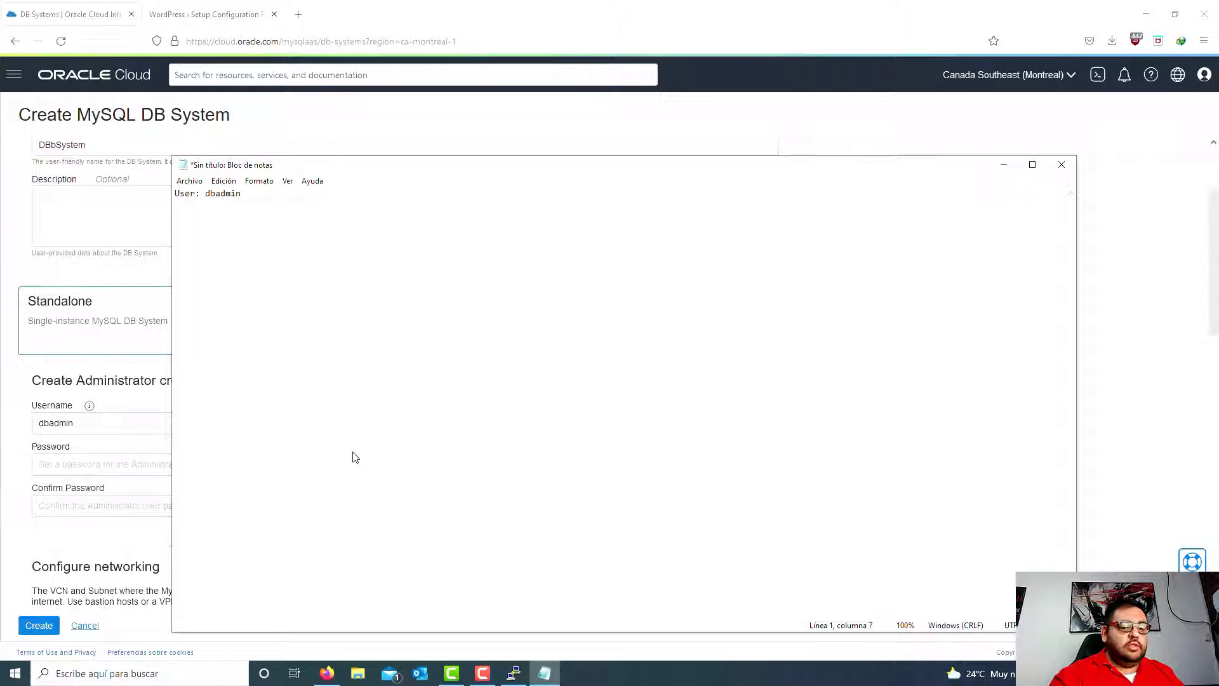
- Record the administrator username and password lines in Notepad, then return to the DB System form
key("BackSpace")
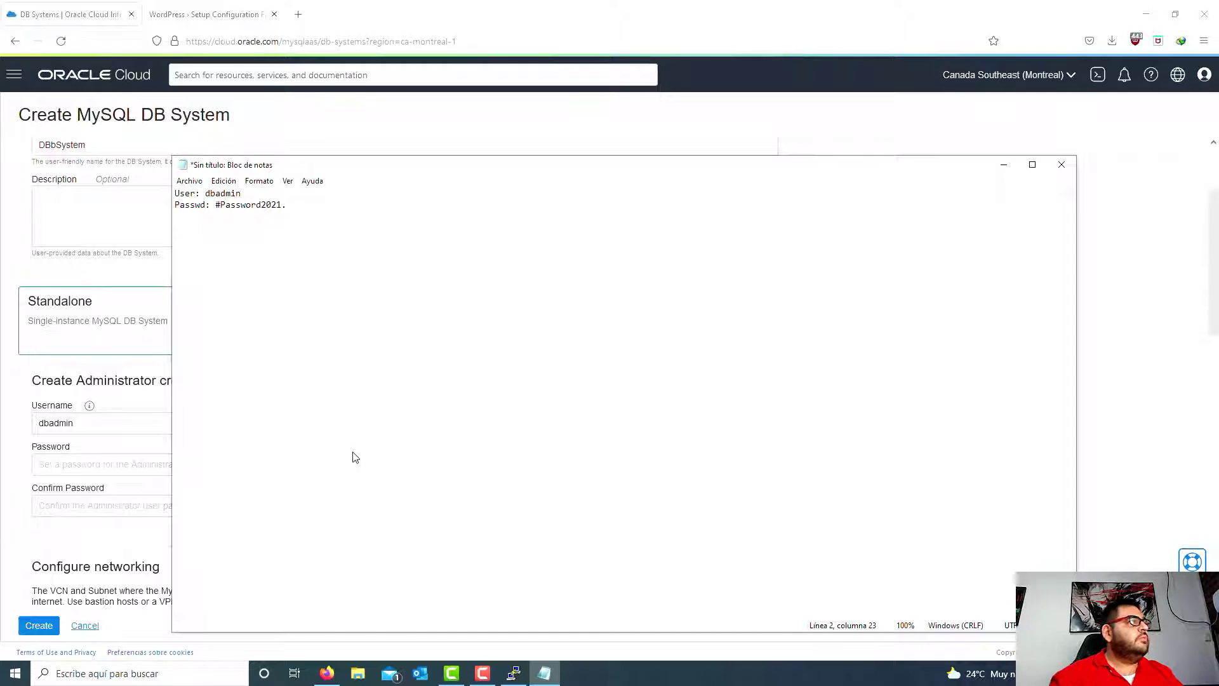
left_click(118, 463)
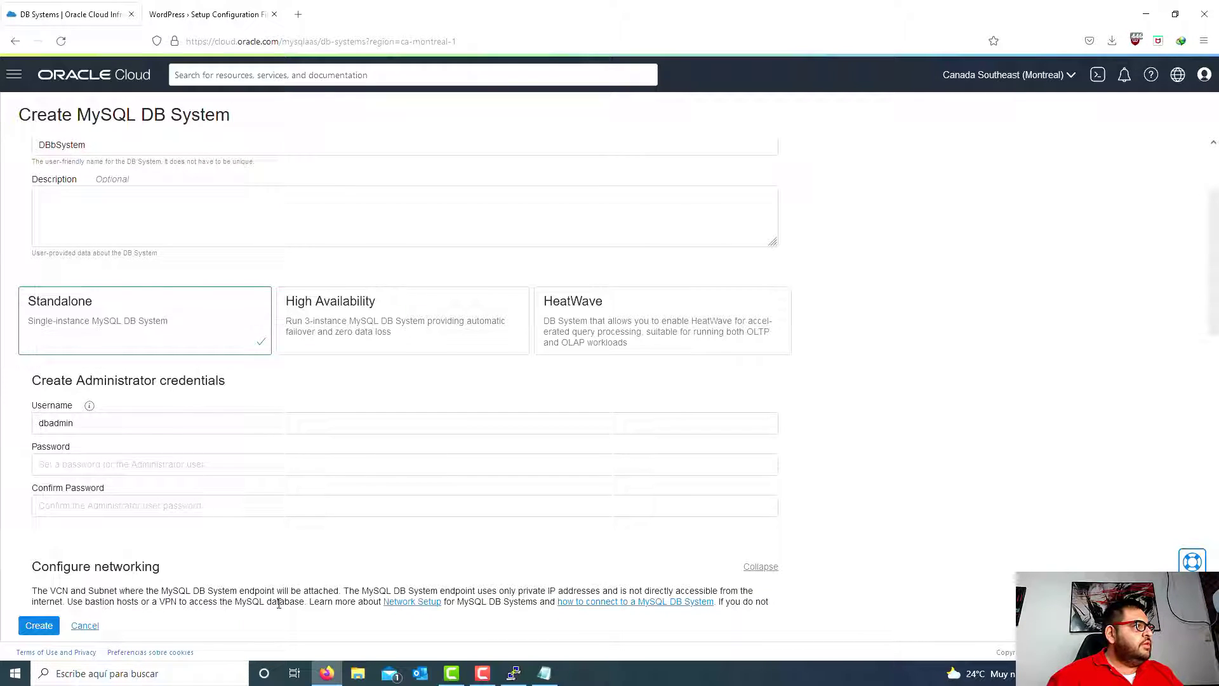
- Copy the password from Notepad and paste it into both Password and Confirm Password
left_click(544, 674)
left_click_drag(312, 205, 218, 207)
key("ctrl+c")
left_click(84, 463)
key("ctrl+v")
left_click(209, 506)
key("ctrl+v")
scroll(574, 523, "down", 2)
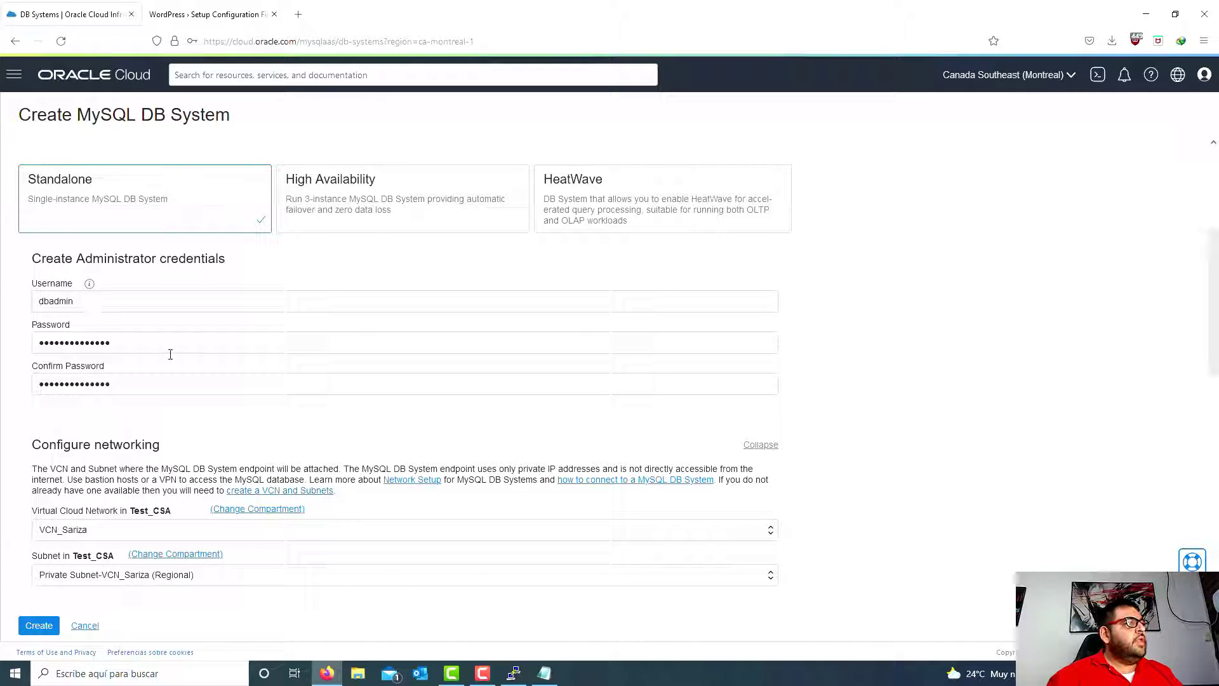
scroll(172, 356, "up", 3)
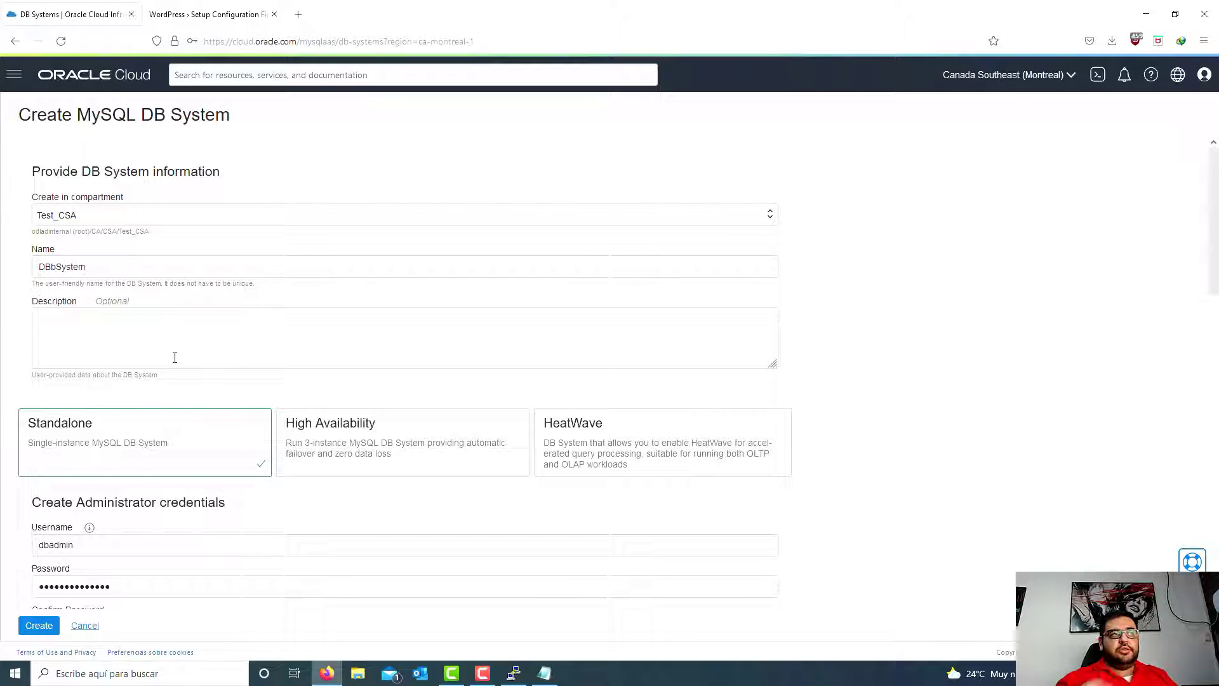
scroll(209, 374, "down", 4)
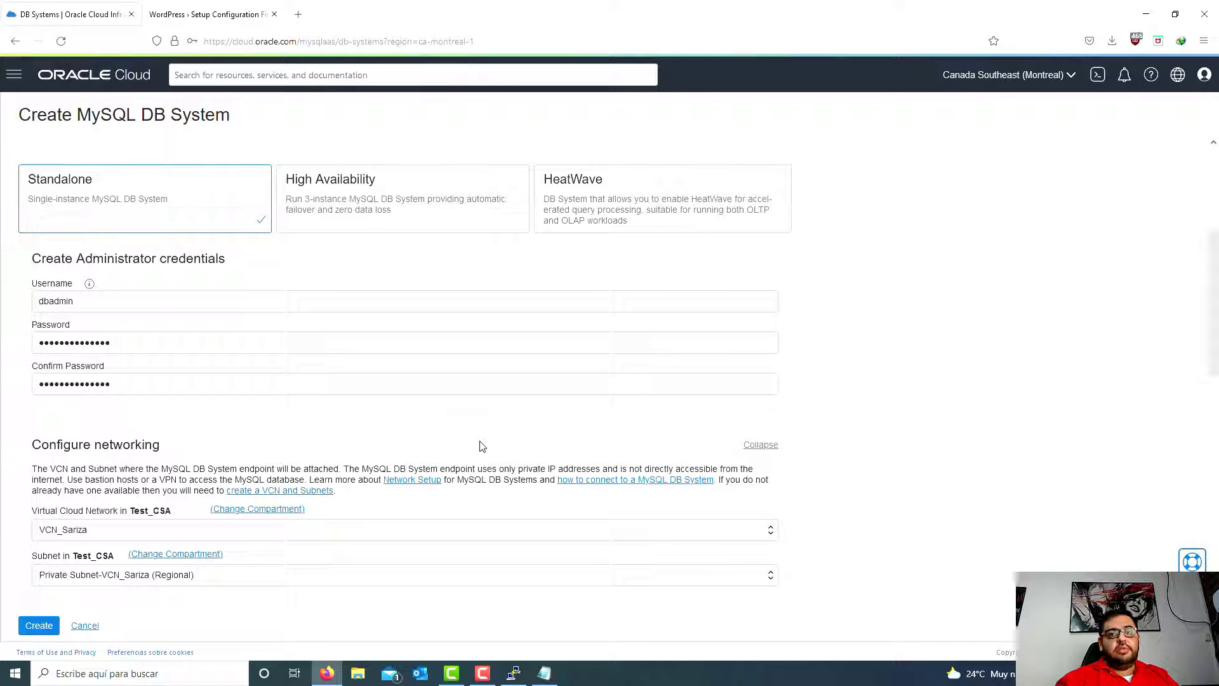
scroll(482, 445, "down", 3)
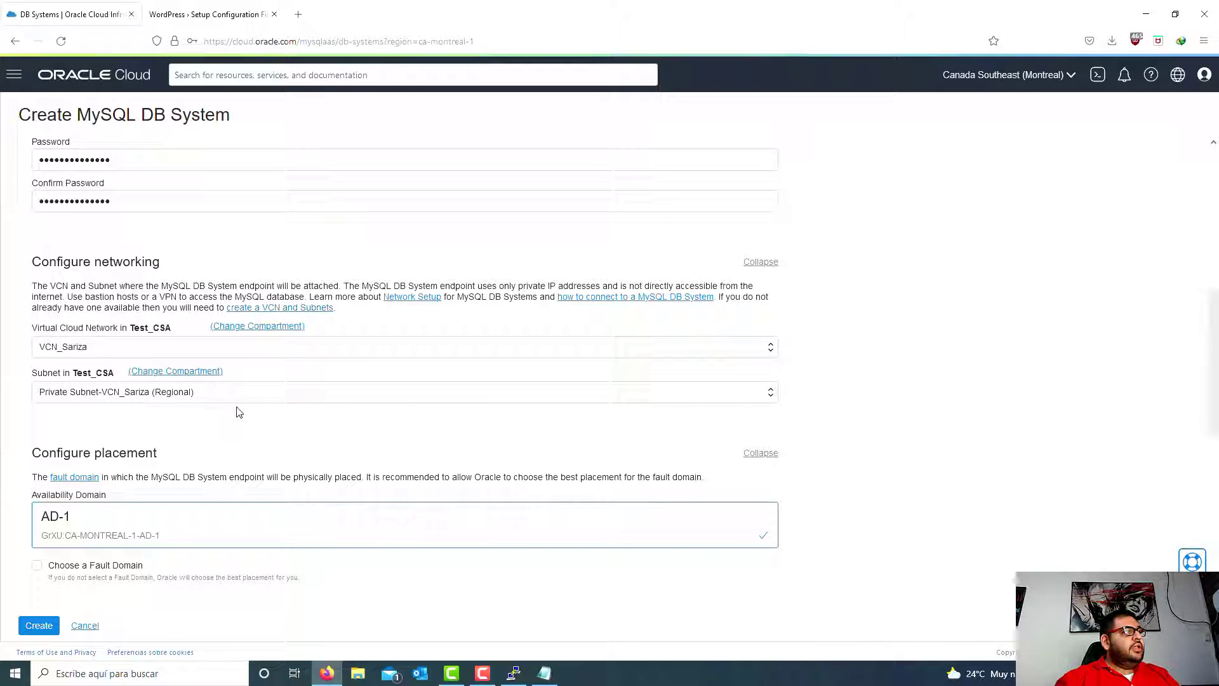
- Try Public Subnet-VCN_Sariza, then settle on Private Subnet-VCN_Sariza (Regional) as the subnet
left_click(206, 398)
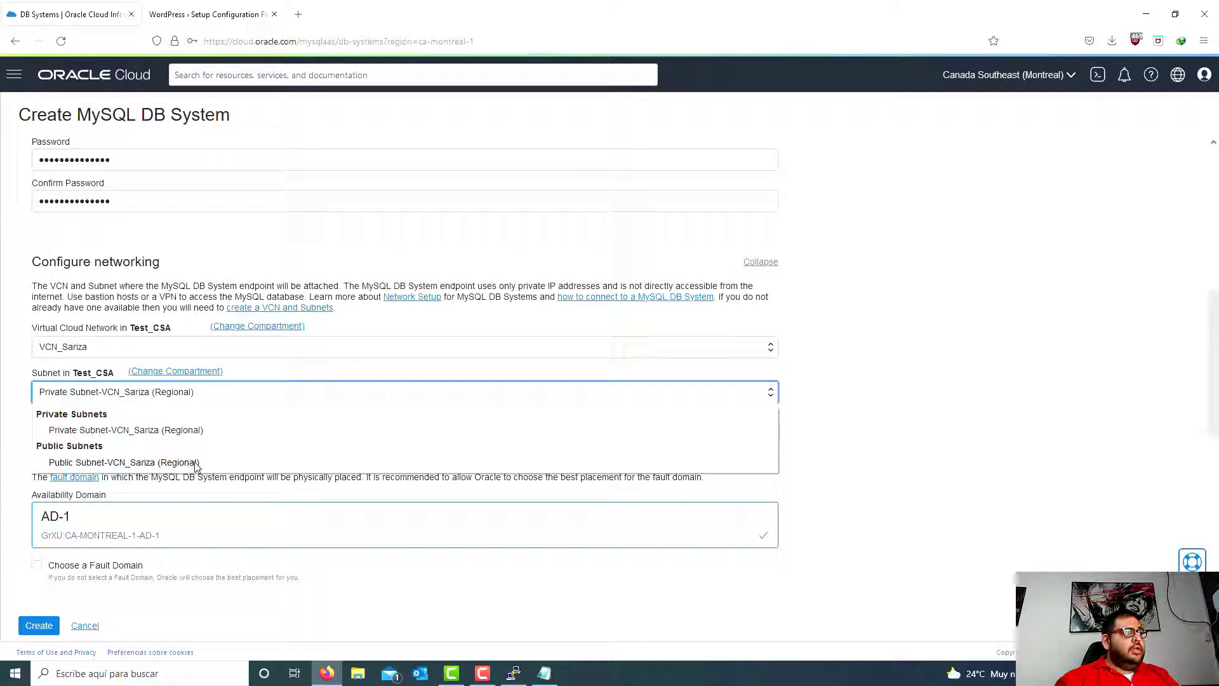
left_click(197, 464)
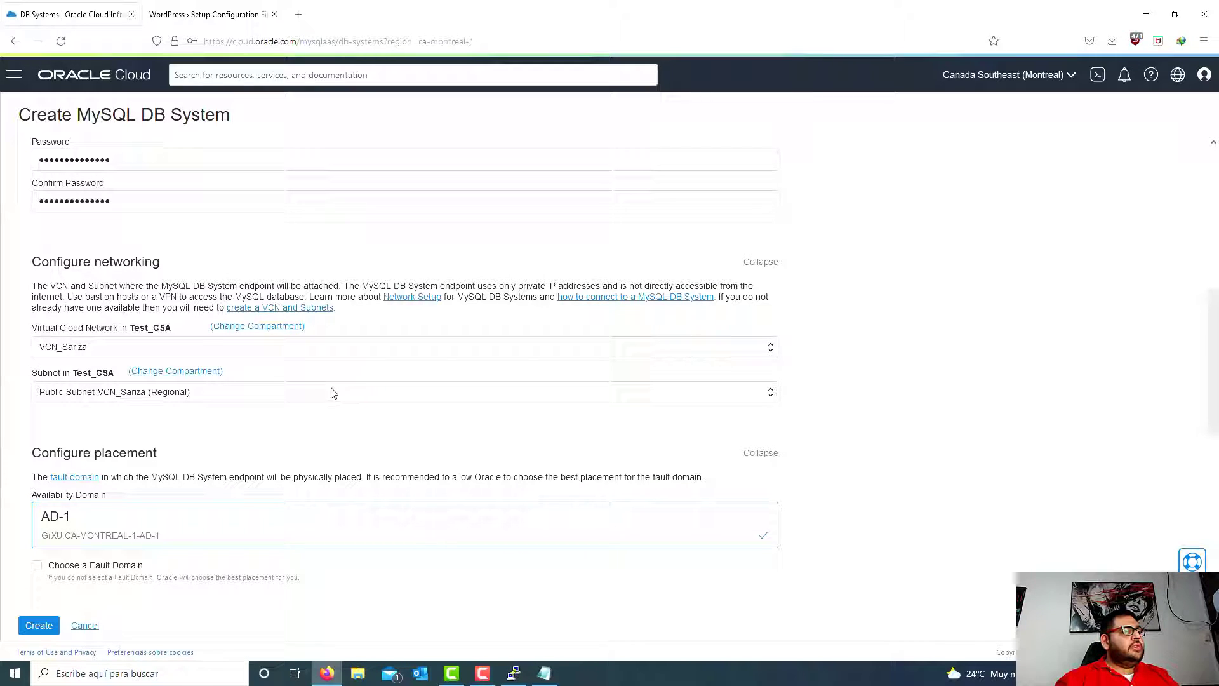
left_click(270, 393)
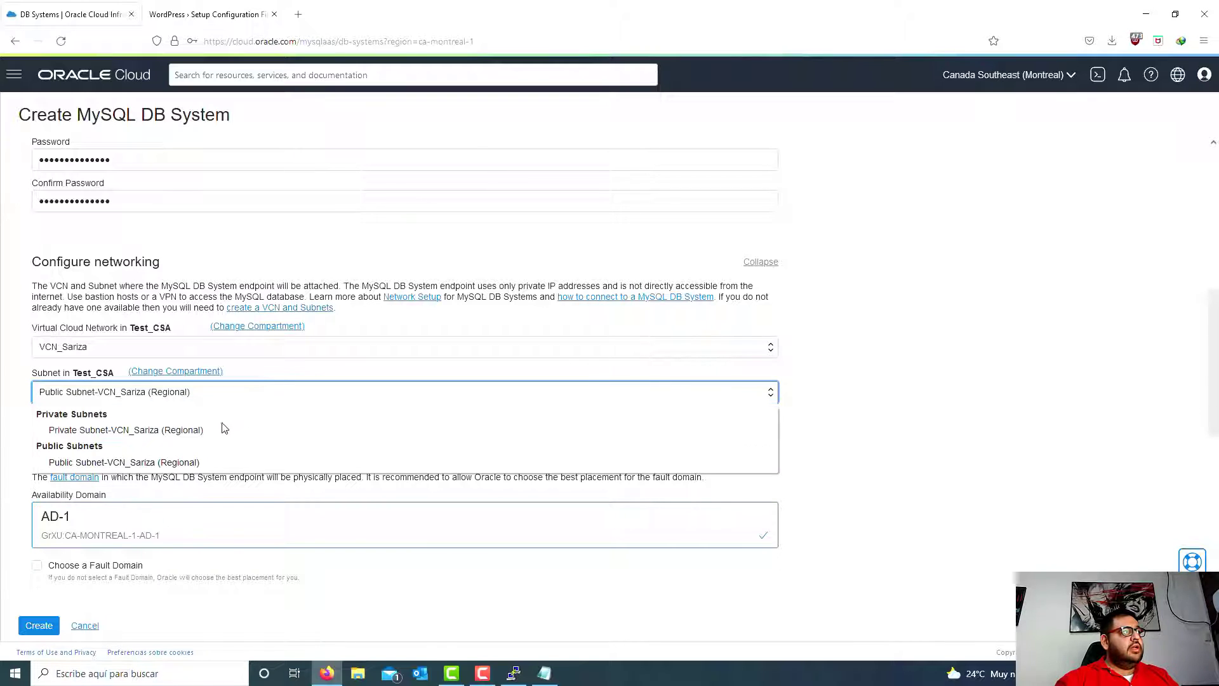
left_click(217, 430)
left_click(249, 437)
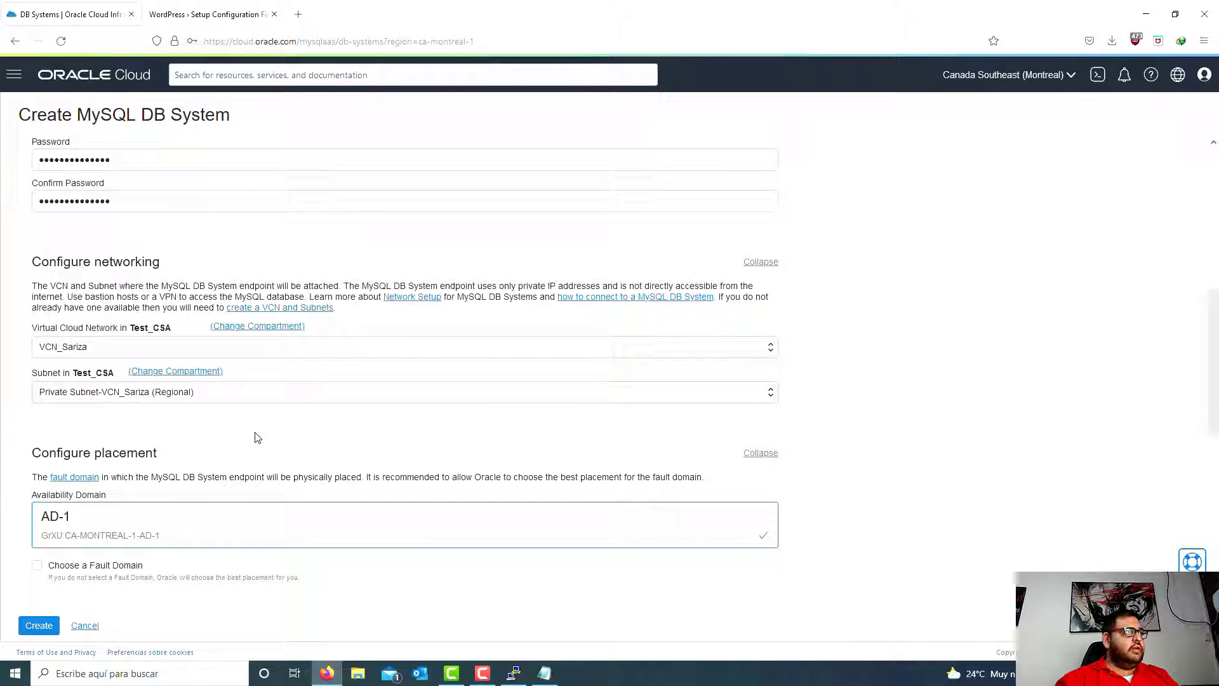
- Highlight the networking description's lines about private IP addresses and bastion hosts
left_click_drag(349, 285, 595, 285)
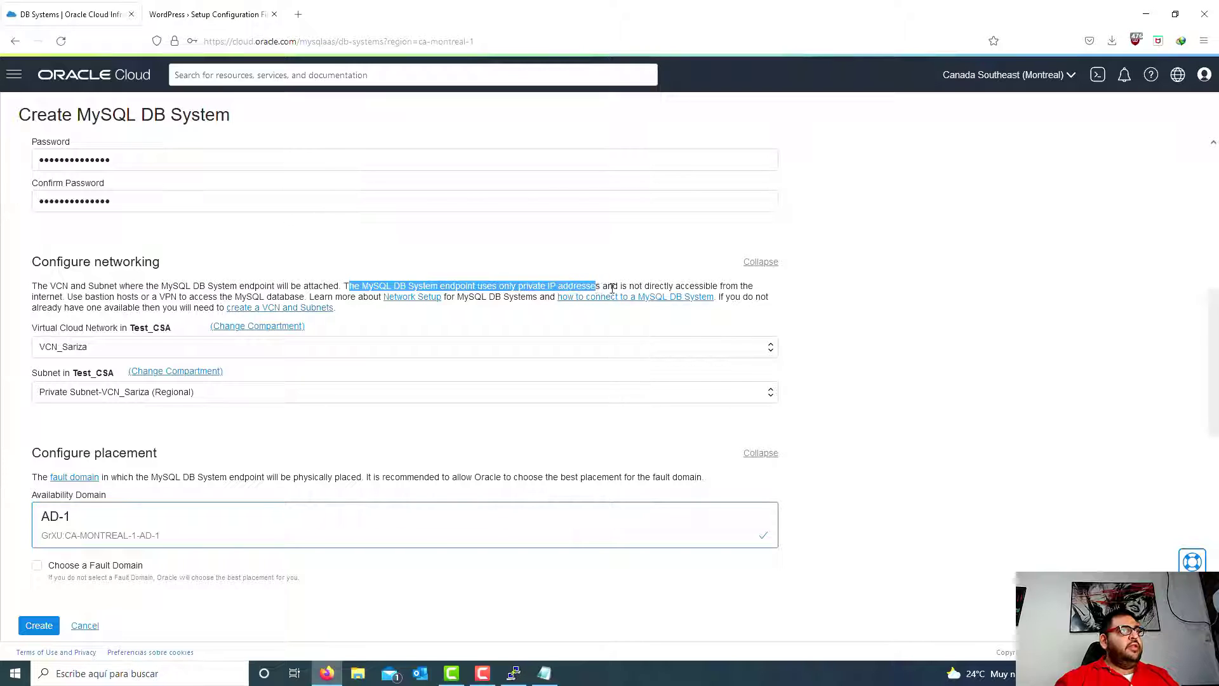
left_click(623, 285)
left_click_drag(643, 286, 752, 284)
left_click(66, 296)
double_click(127, 296)
left_click_drag(90, 297, 190, 297)
left_click_drag(194, 296, 325, 297)
left_click(230, 296)
left_click(364, 300)
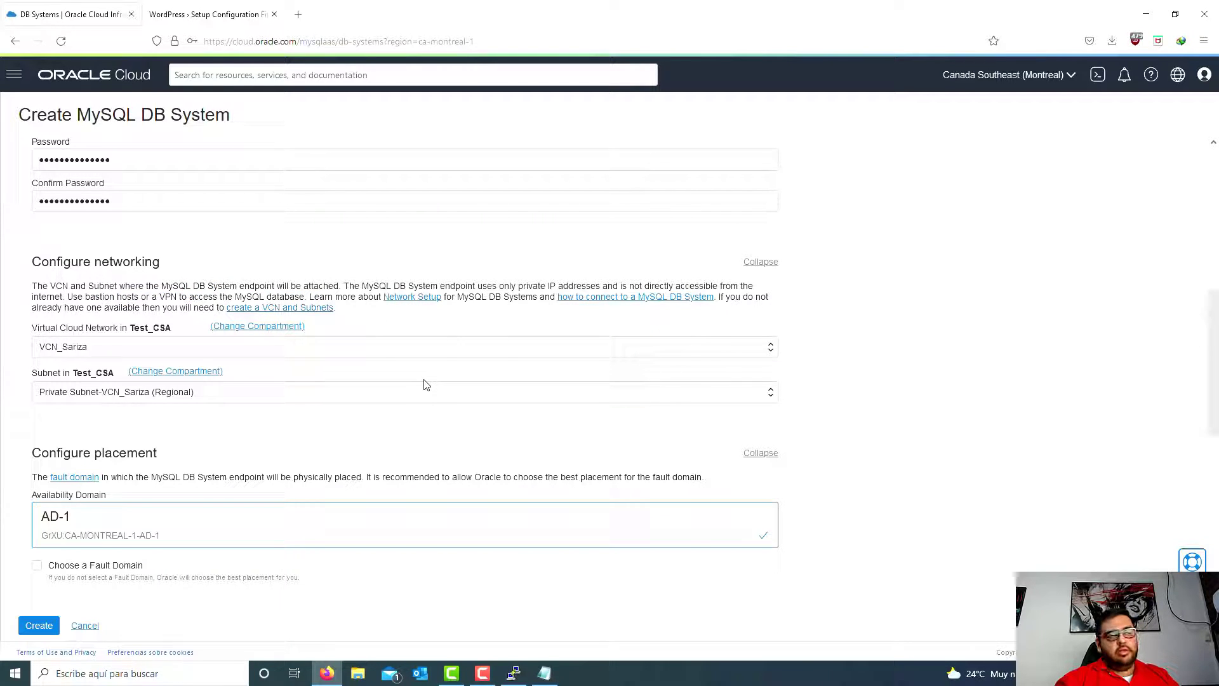
- Uncheck Enable Automatic Backups under Configure Backup Plan and expand the advanced options
scroll(448, 375, "down", 2)
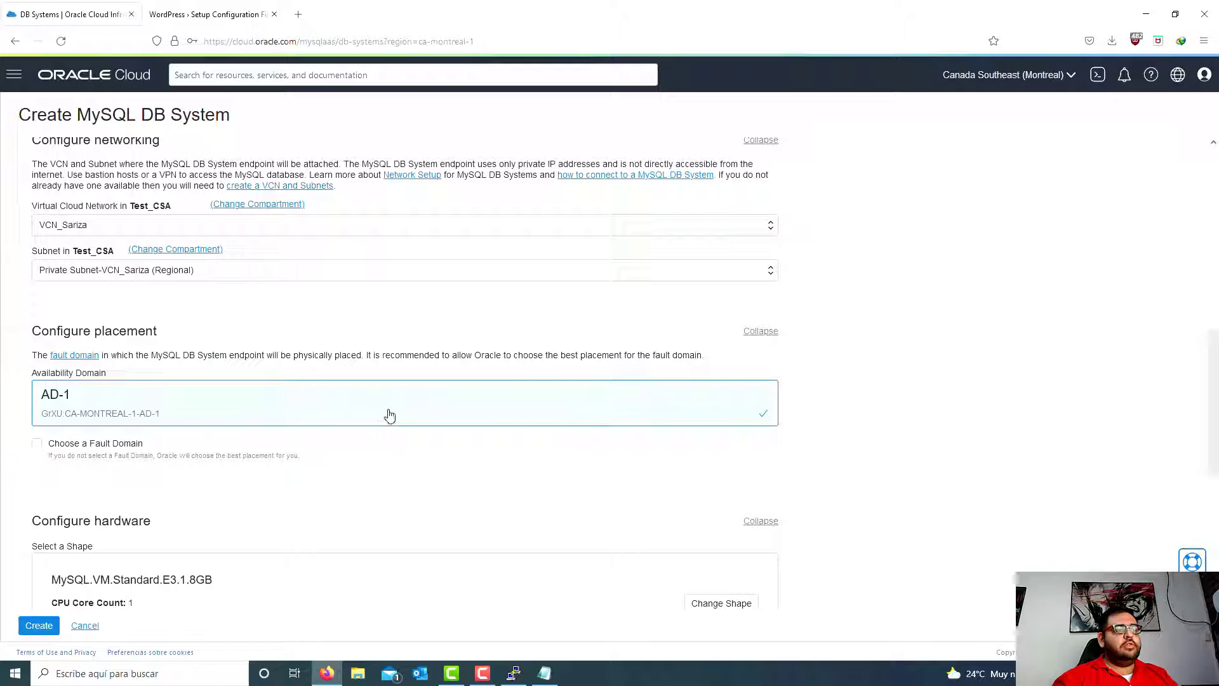
scroll(447, 442, "down", 2)
scroll(443, 444, "down", 2)
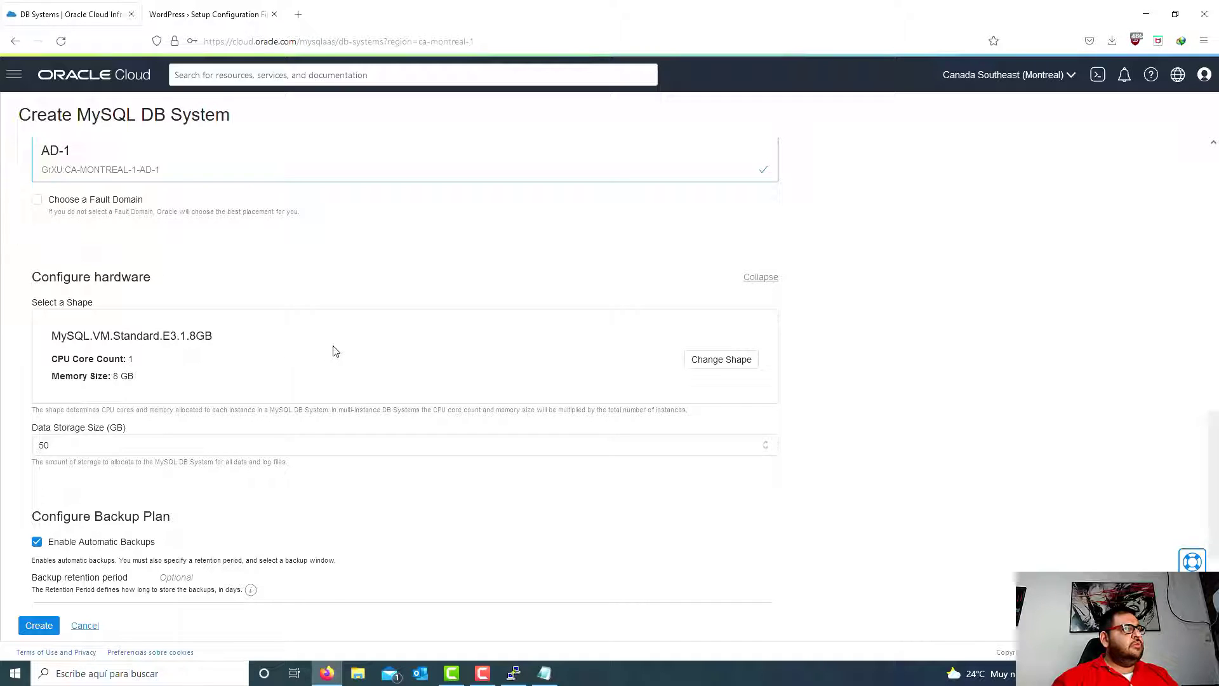
scroll(343, 389, "down", 1)
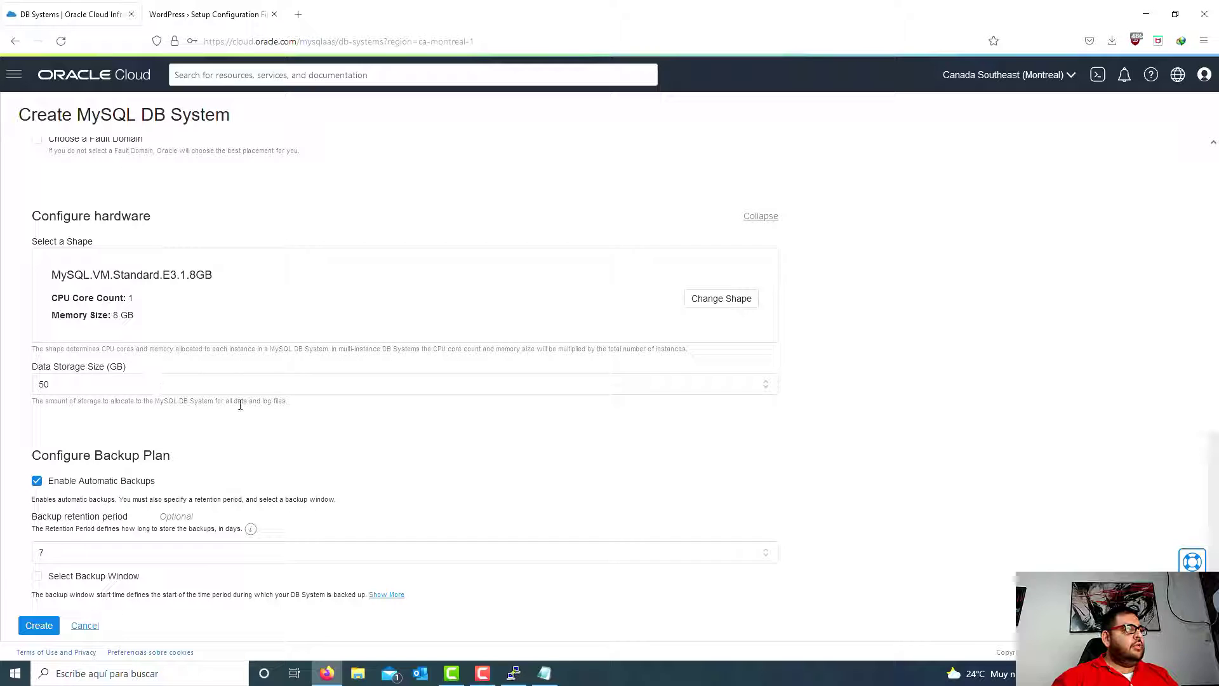
scroll(240, 404, "down", 1)
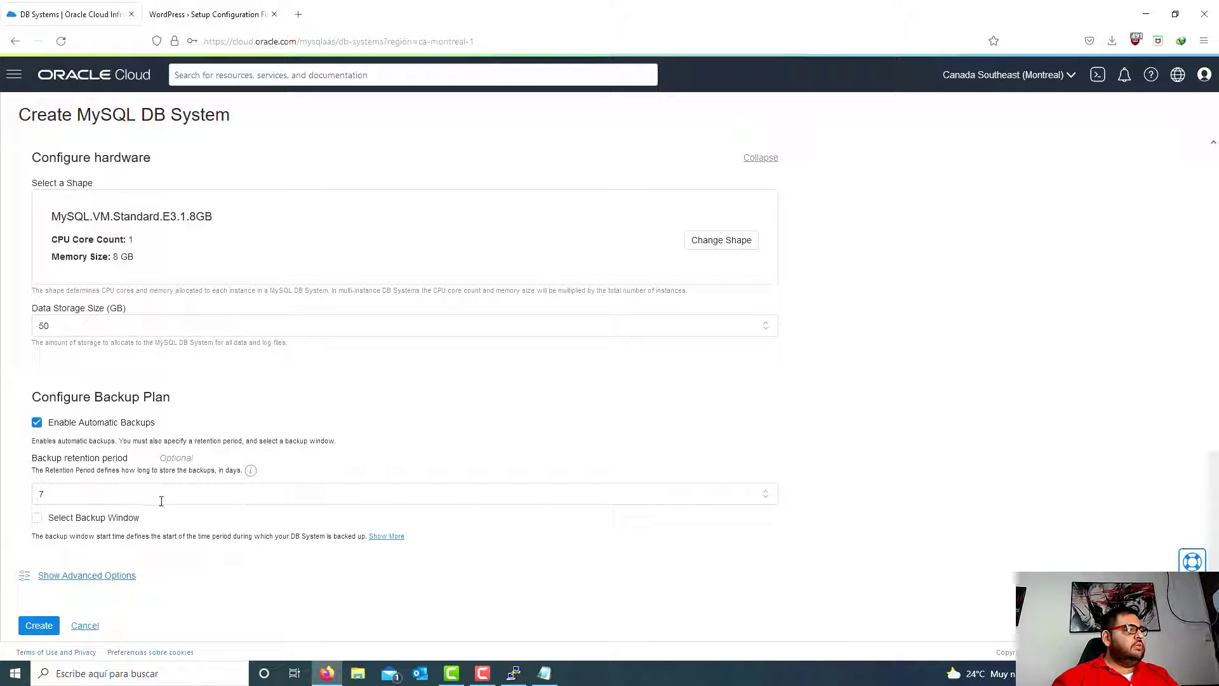
left_click(38, 423)
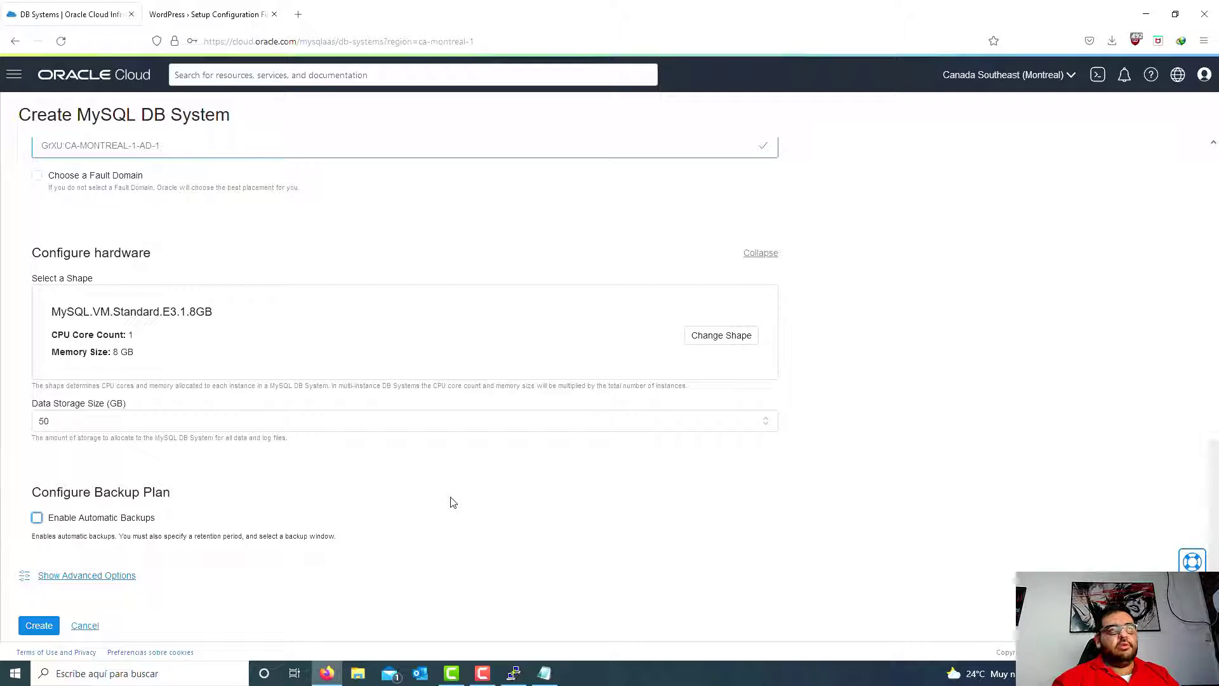
left_click(102, 577)
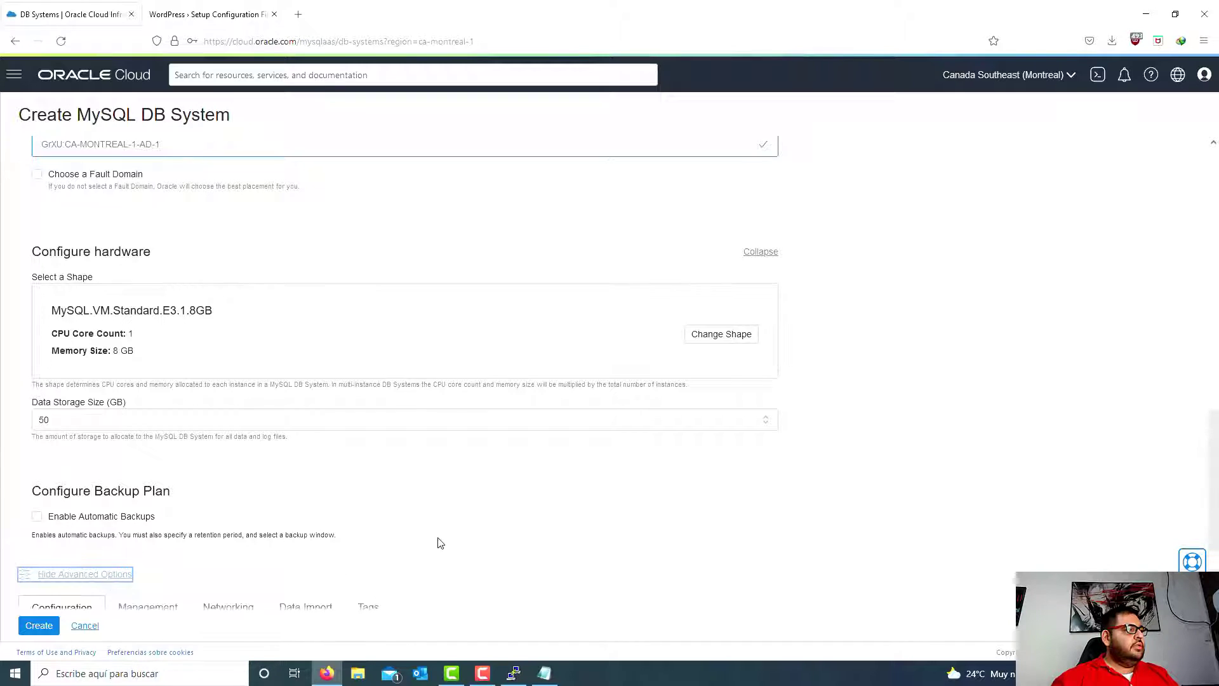
- Review the form, highlighting the MySQL.VM.Standard.E3.1.8GB shape name
scroll(435, 542, "down", 3)
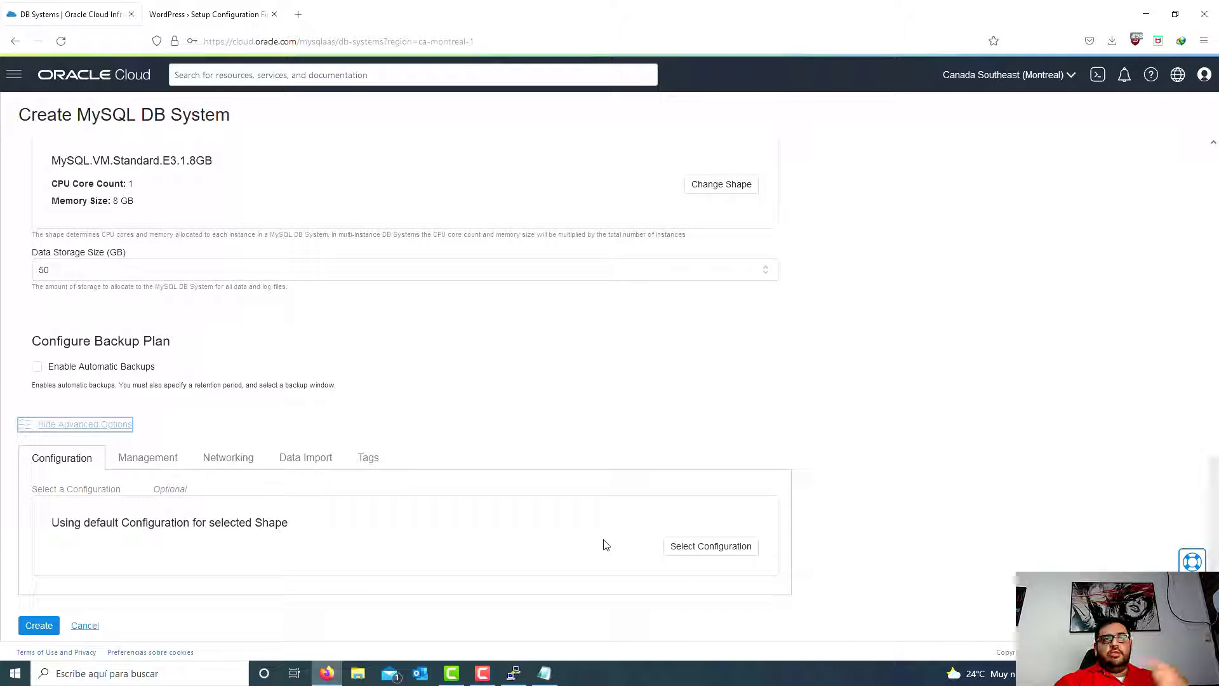
scroll(605, 545, "up", 3)
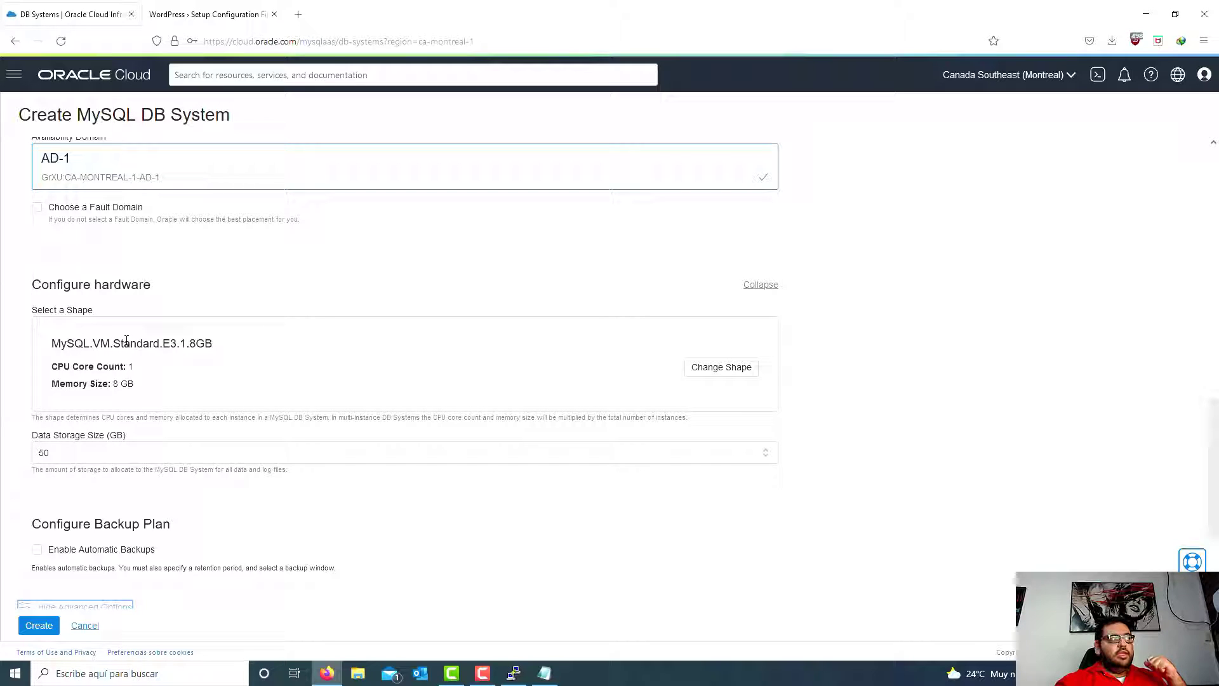
left_click_drag(122, 345, 210, 345)
left_click(211, 345)
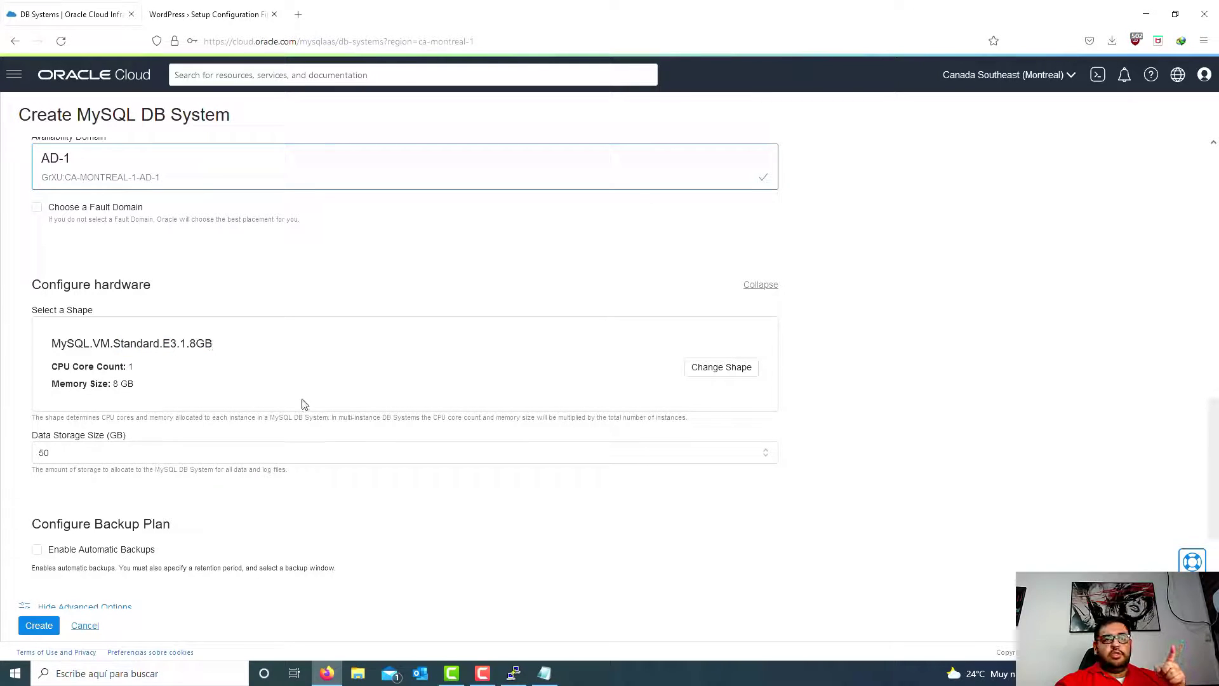
scroll(303, 404, "down", 3)
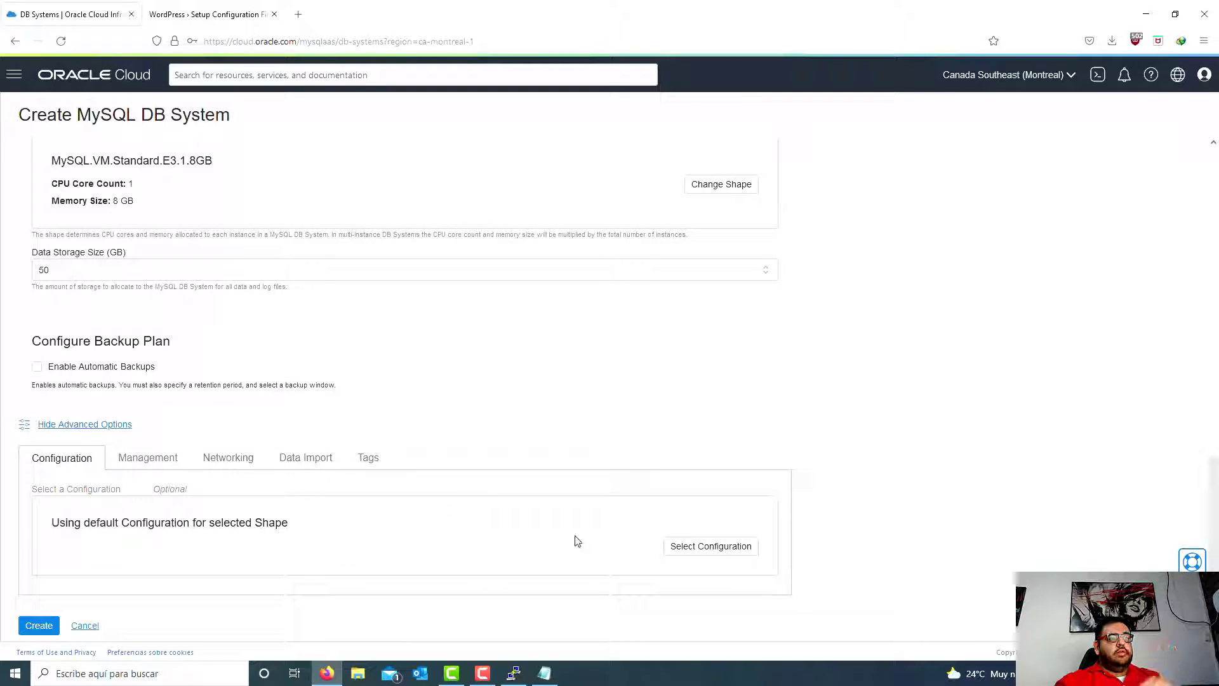
- Select the WordPress2 configuration in the Configuration tab
left_click(696, 554)
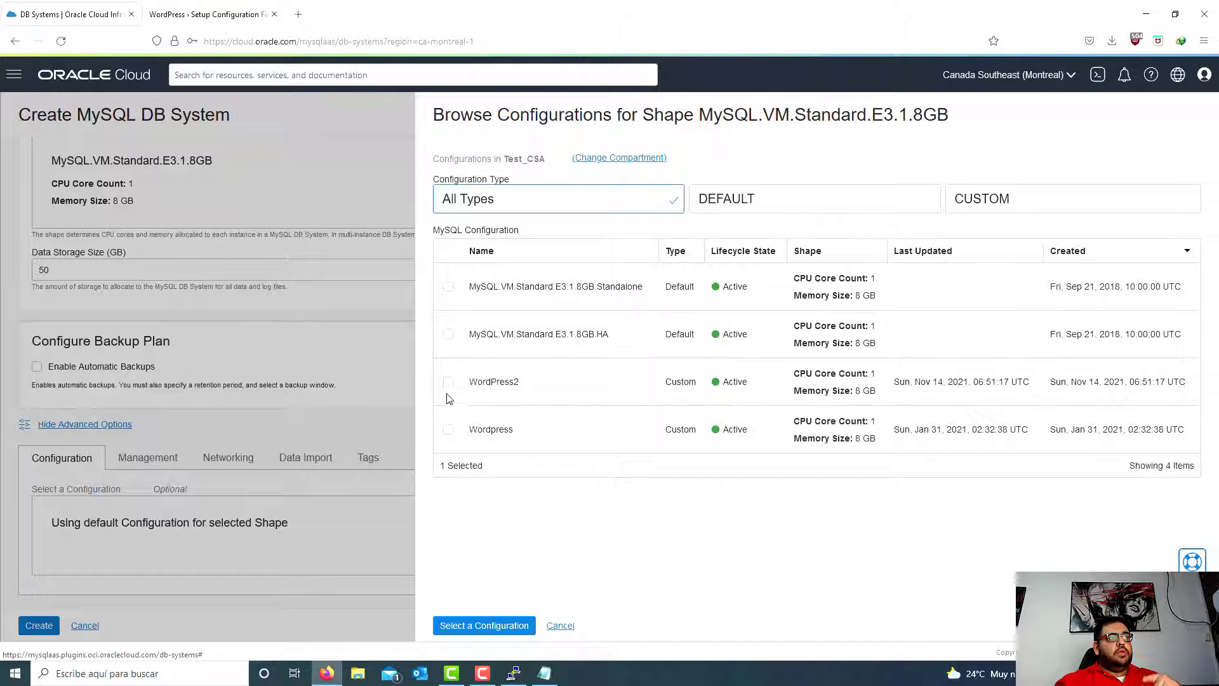
left_click(449, 383)
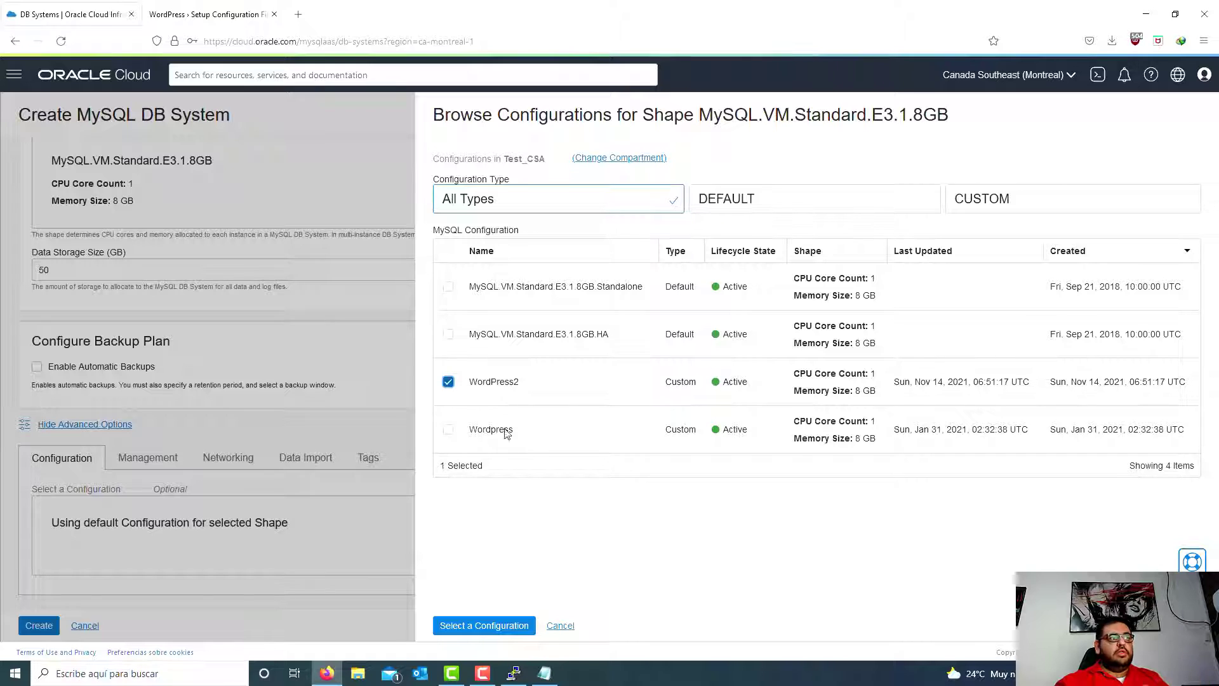
left_click(500, 629)
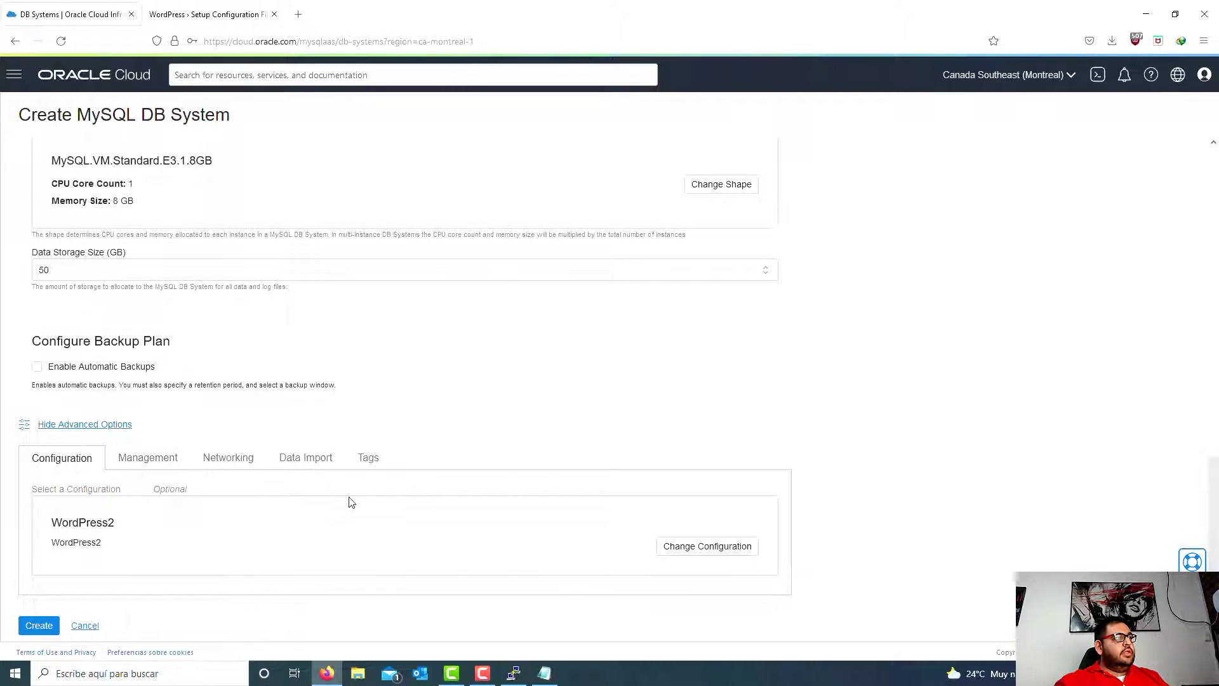
- Show the Management settings and leave the Maintenance Window start day on None
left_click(149, 460)
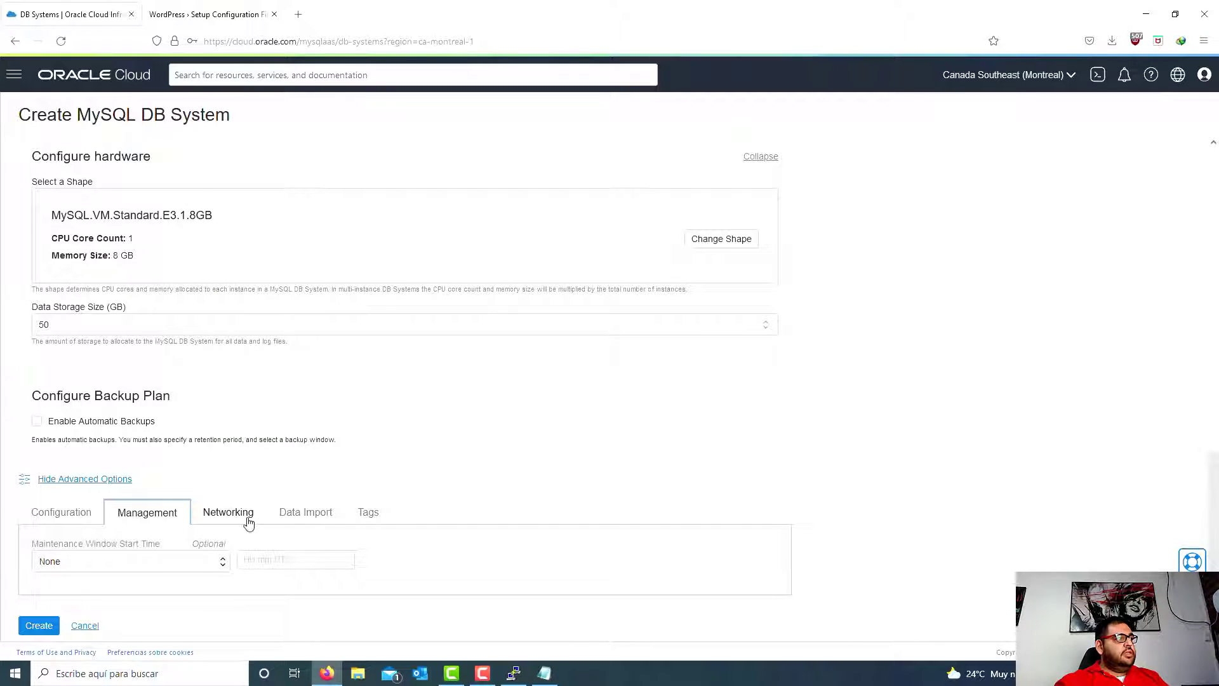
left_click(222, 563)
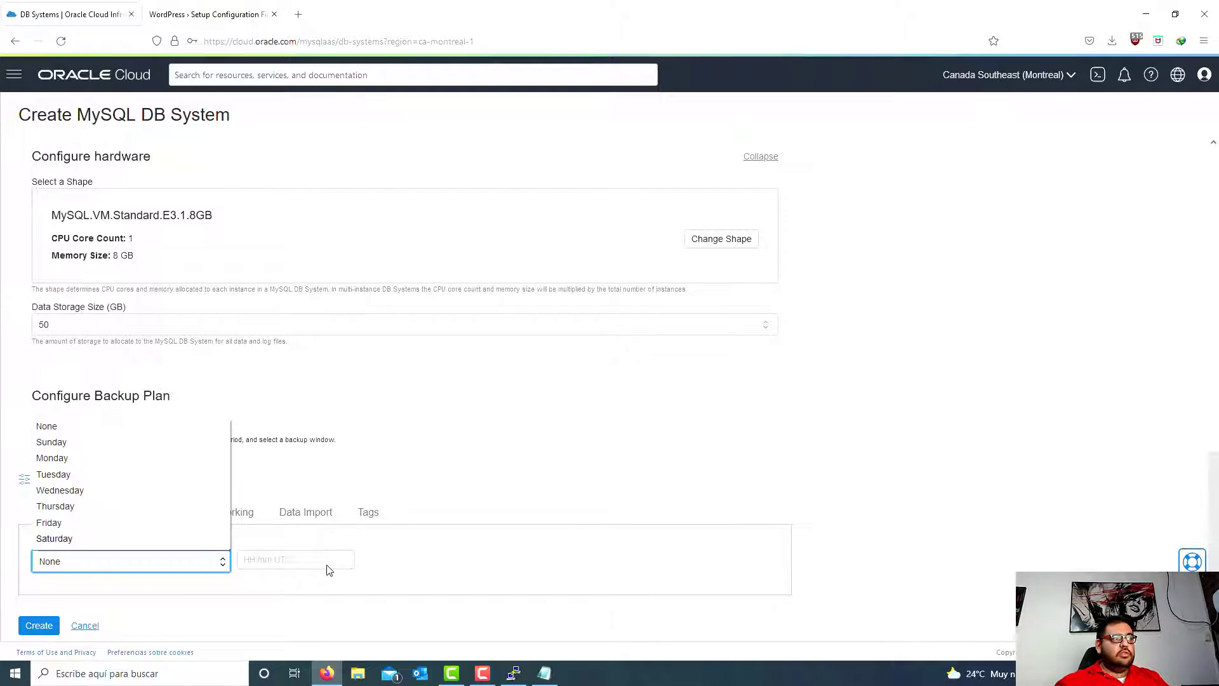
left_click(378, 586)
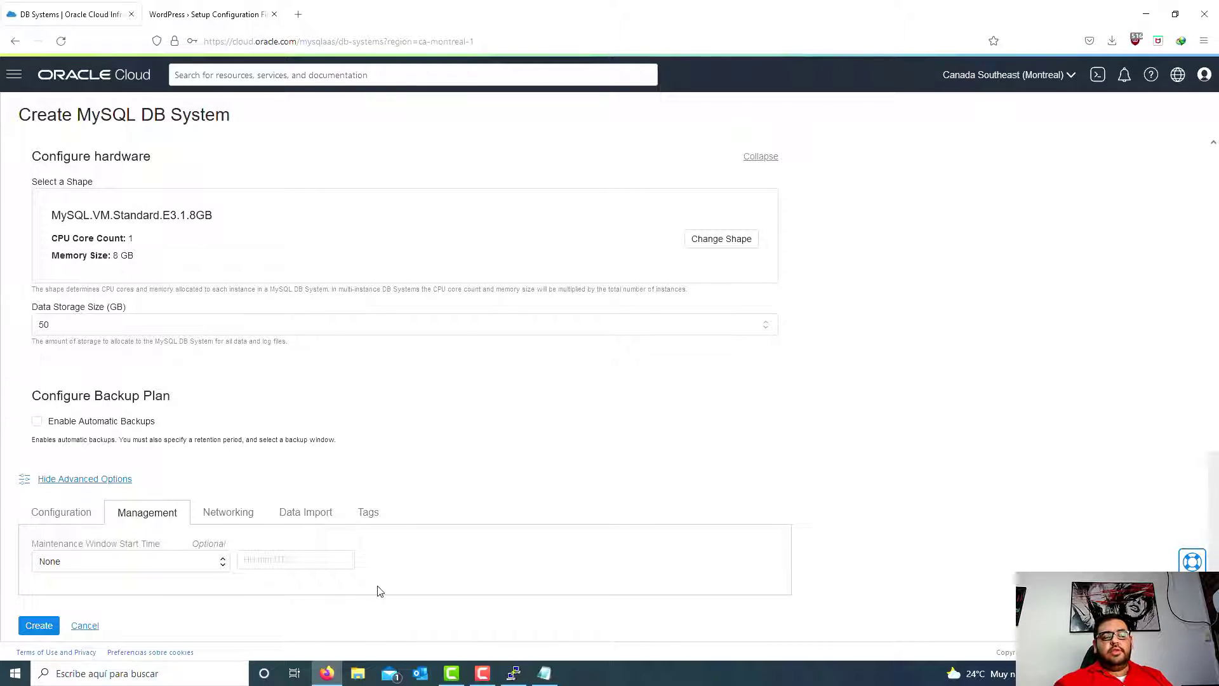
scroll(397, 525, "up", 15)
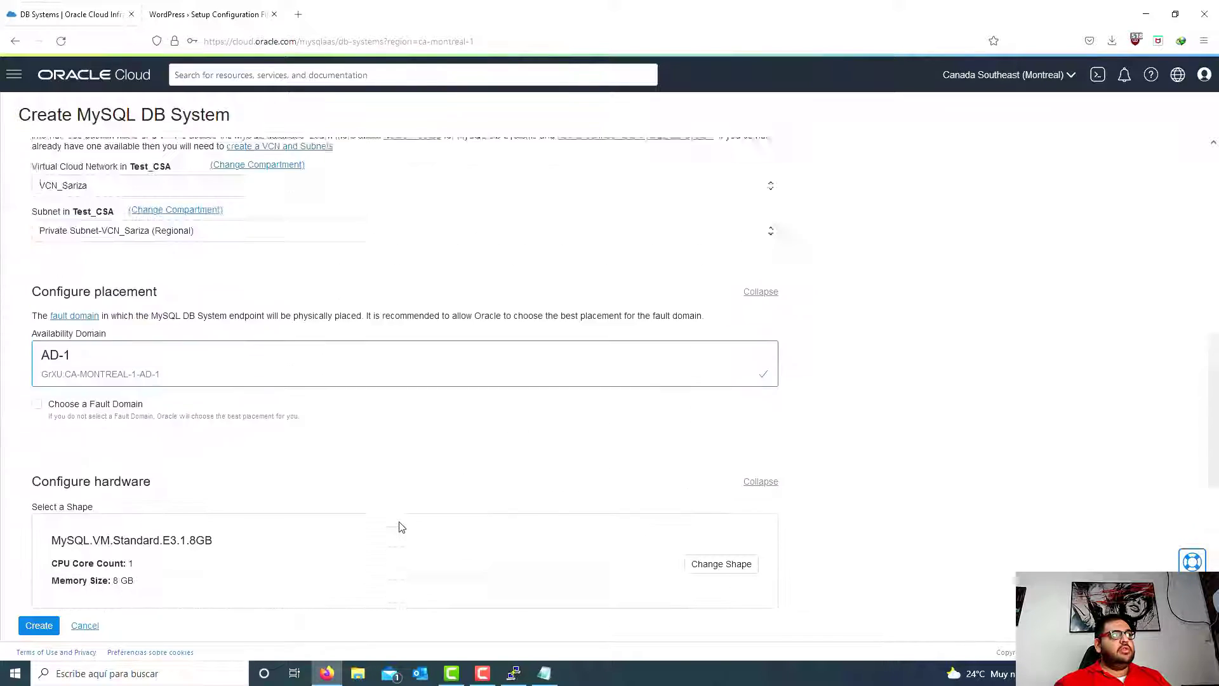
scroll(356, 514, "up", 2)
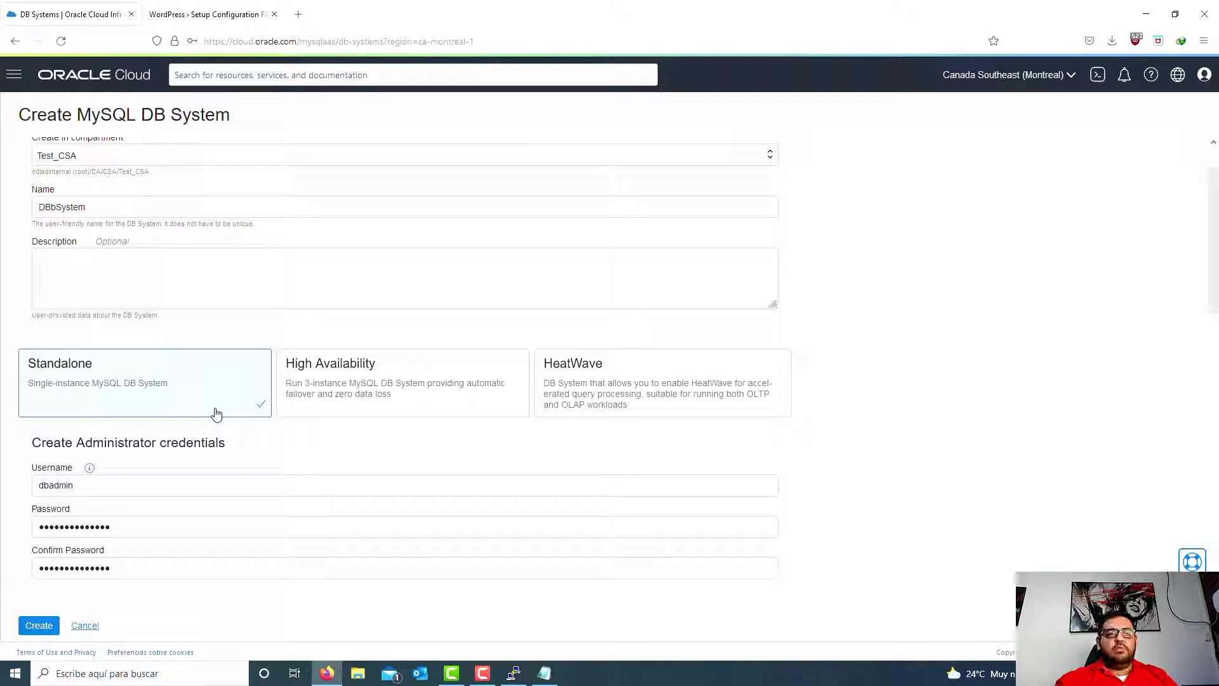
scroll(231, 436, "down", 12)
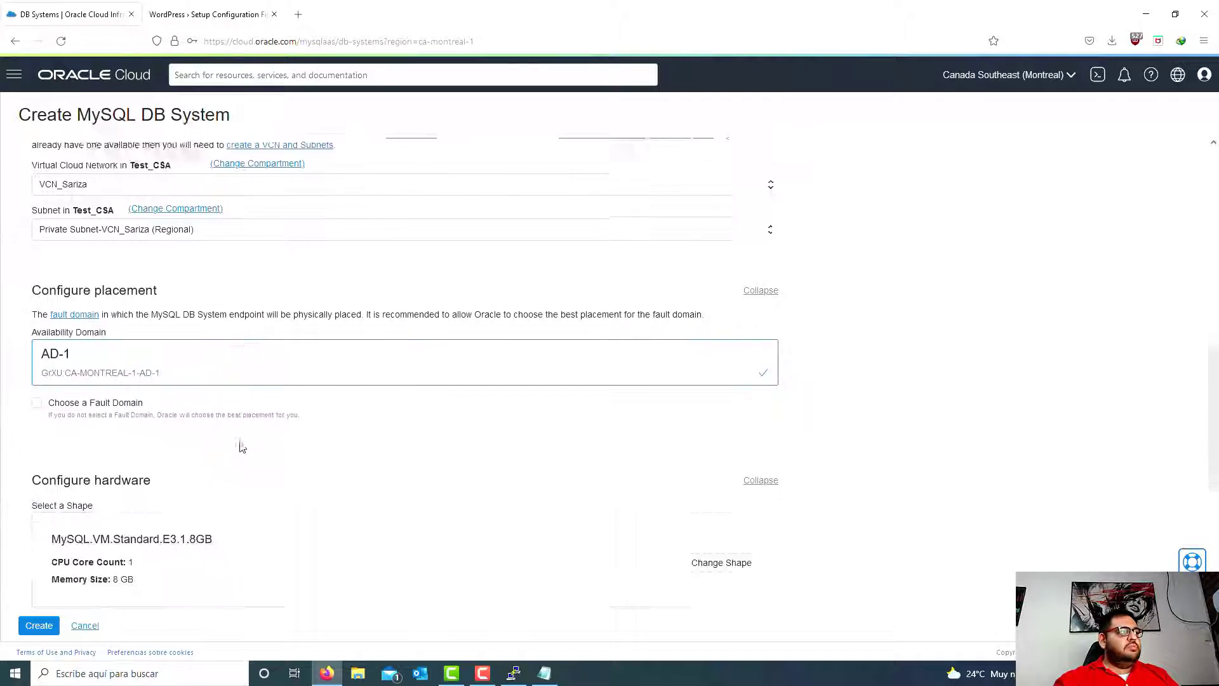
scroll(242, 448, "down", 1)
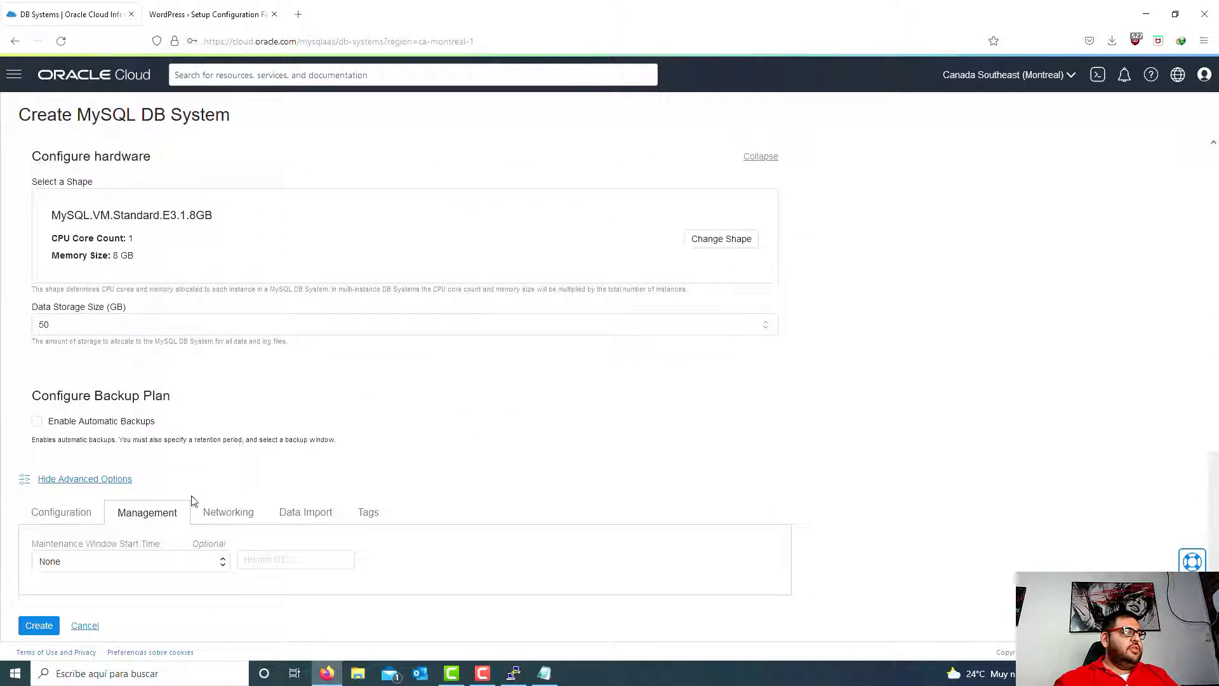
left_click(218, 566)
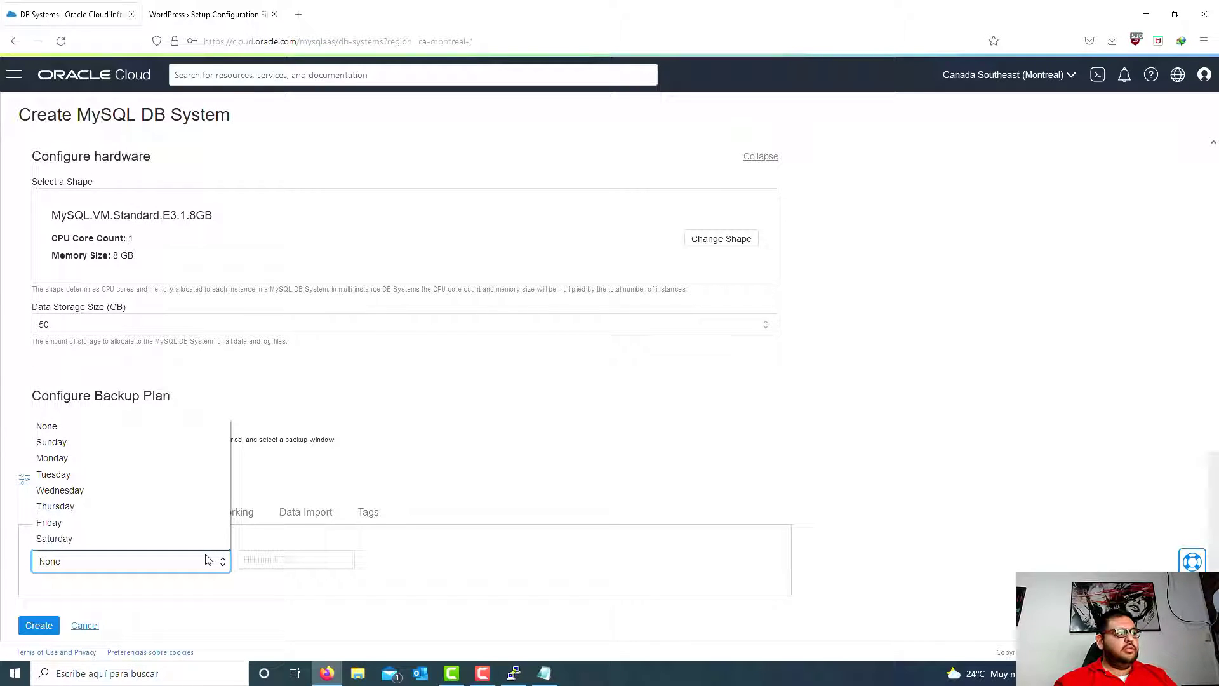
left_click(207, 580)
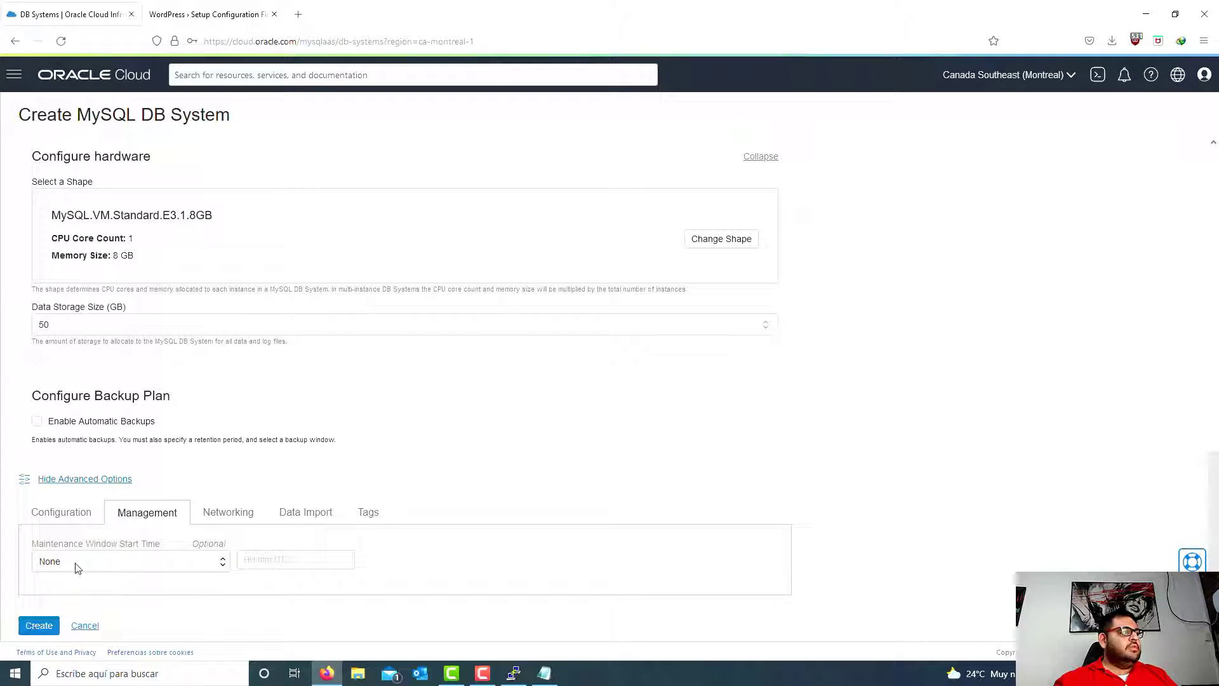
scroll(308, 547, "up", 10)
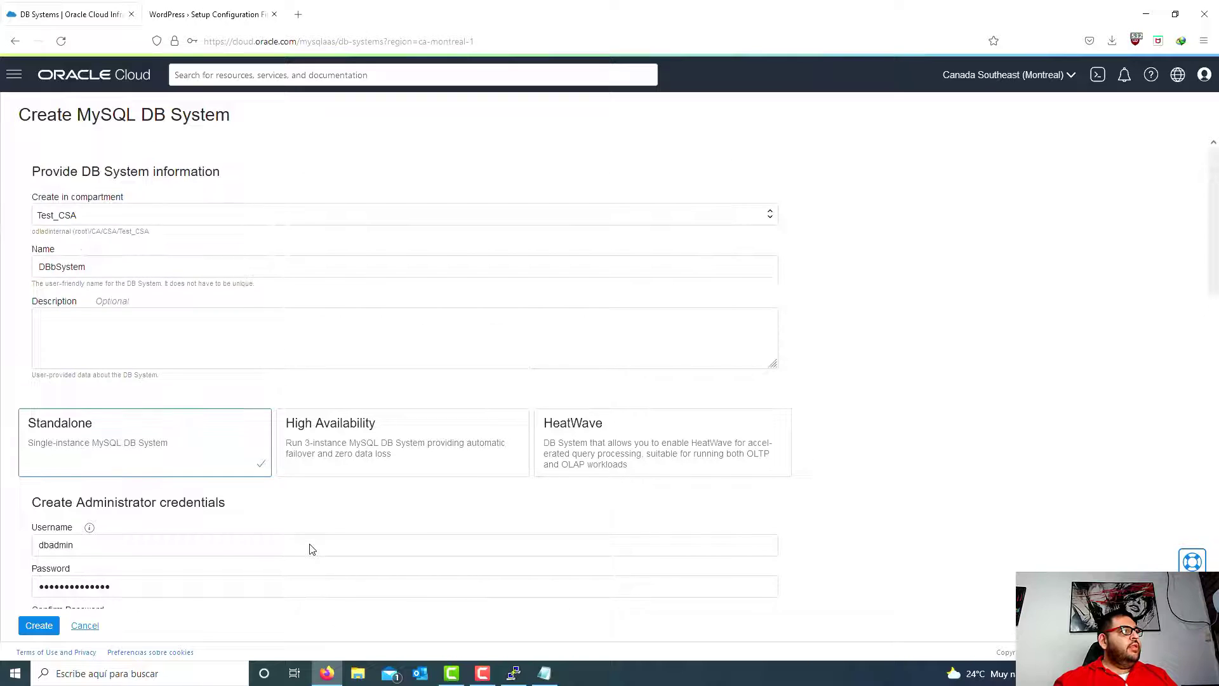
scroll(309, 547, "down", 15)
- Create DBbSystem, decline Firefox's save-login prompt, and review its Creating details page
left_click(30, 629)
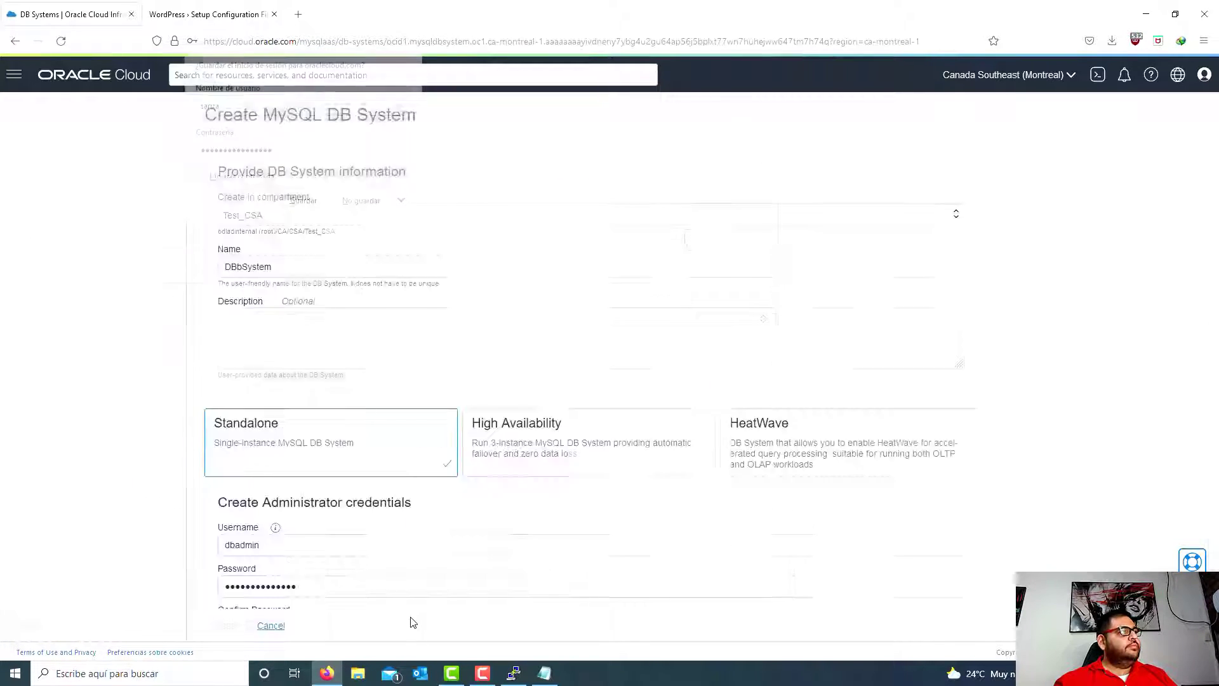
left_click(362, 201)
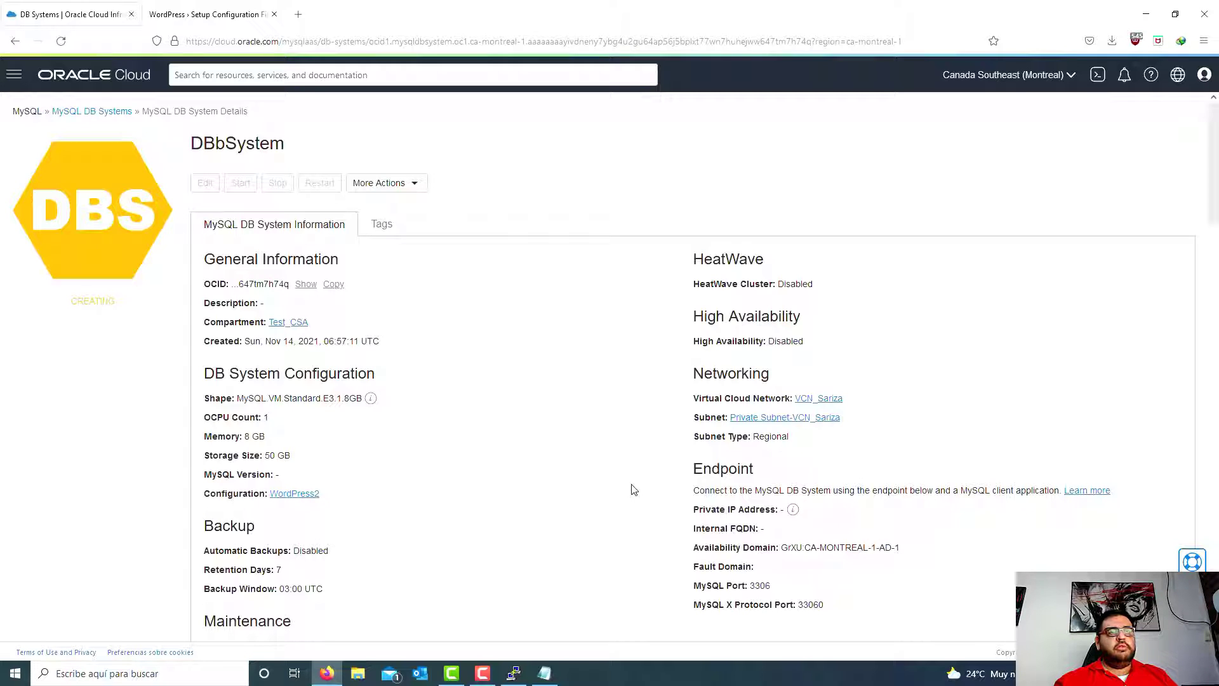
scroll(633, 489, "down", 2)
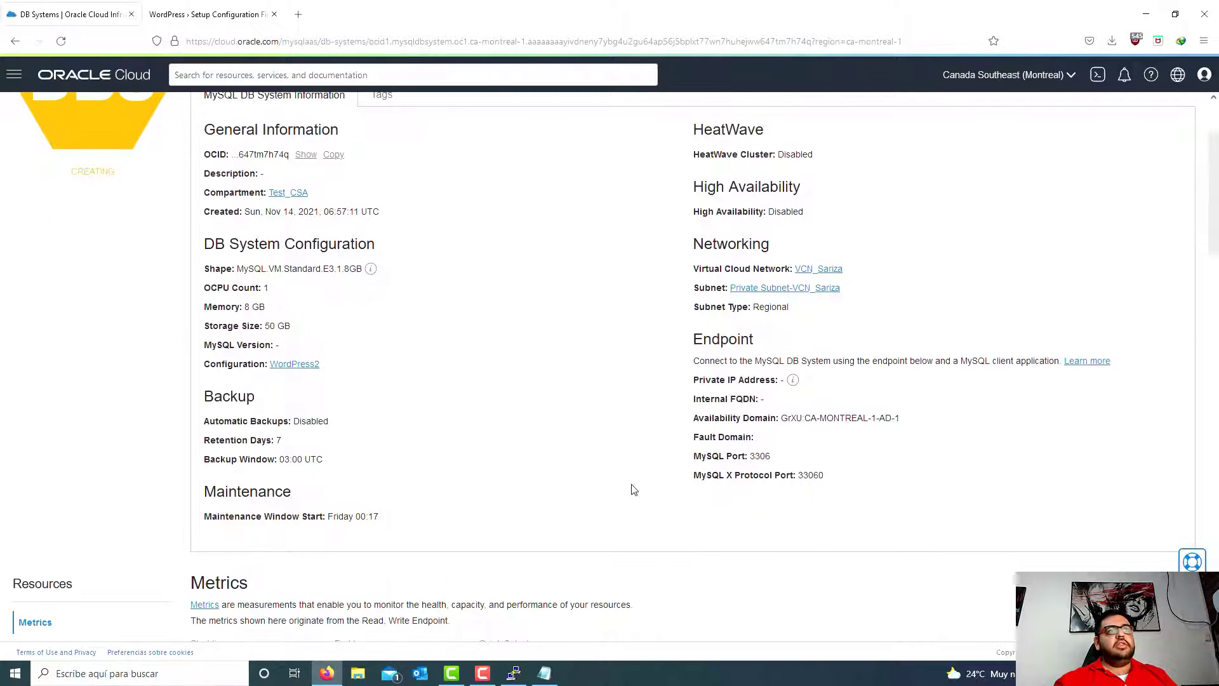
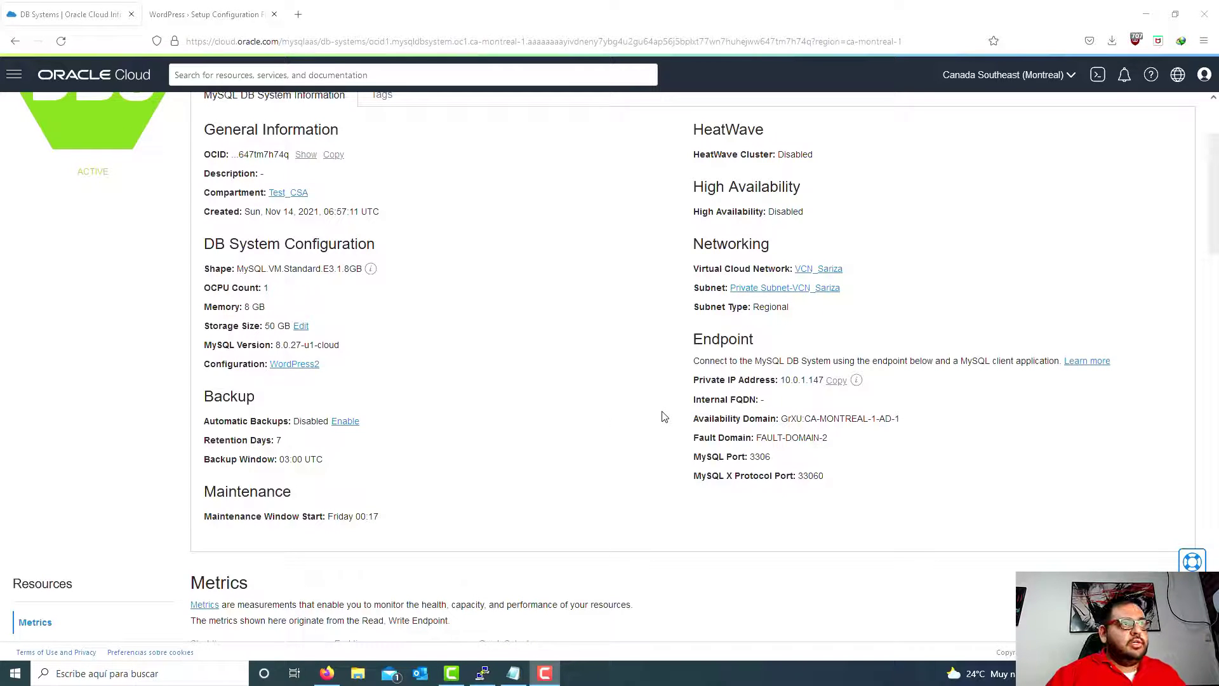
- Highlight the DB system's private IP address and its subnet details under Networking
left_click_drag(694, 379, 787, 381)
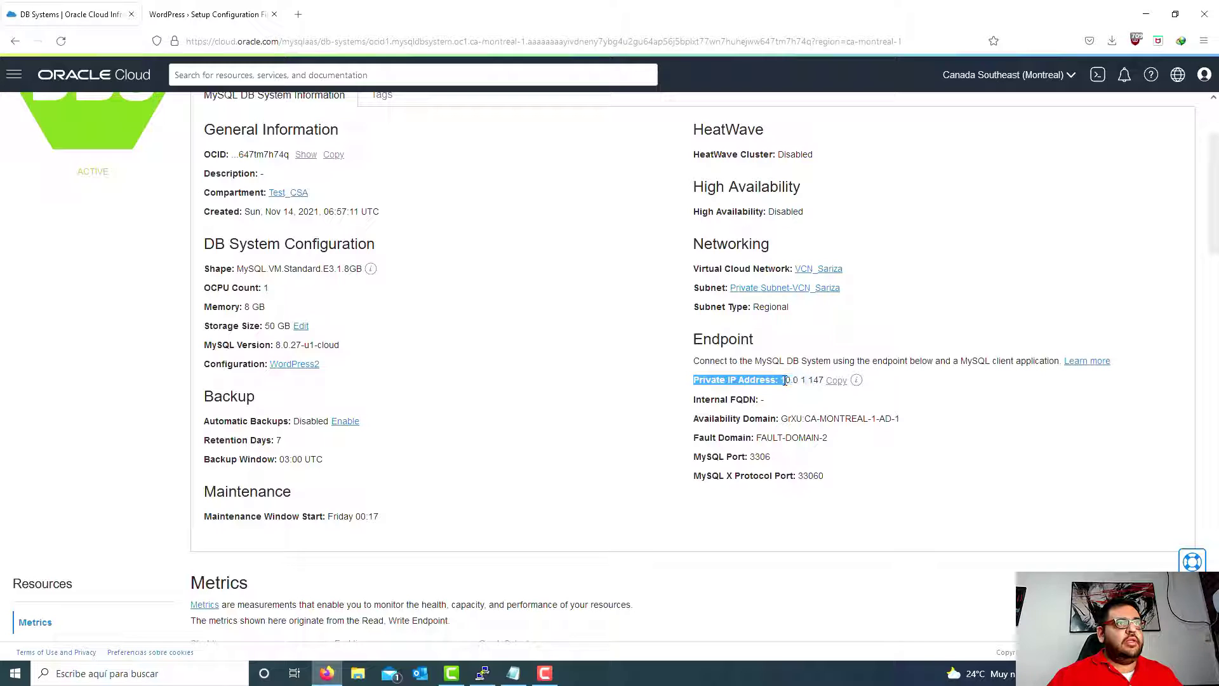
left_click(805, 382)
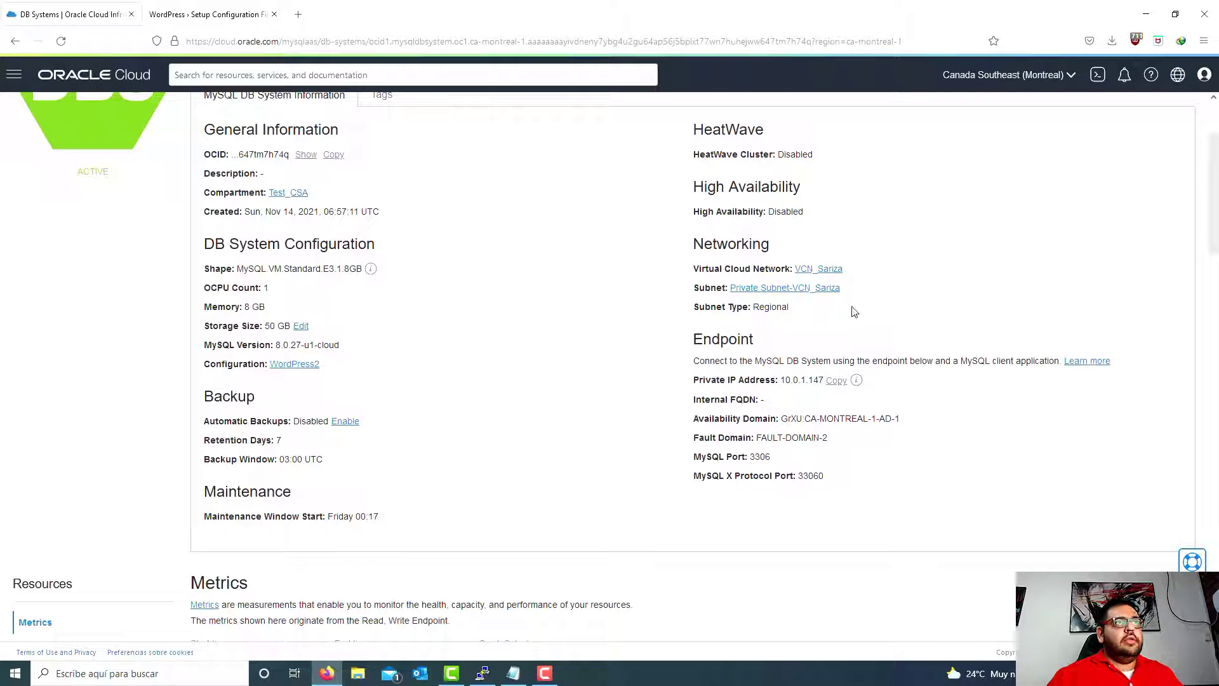
left_click_drag(857, 304, 714, 291)
left_click(699, 289)
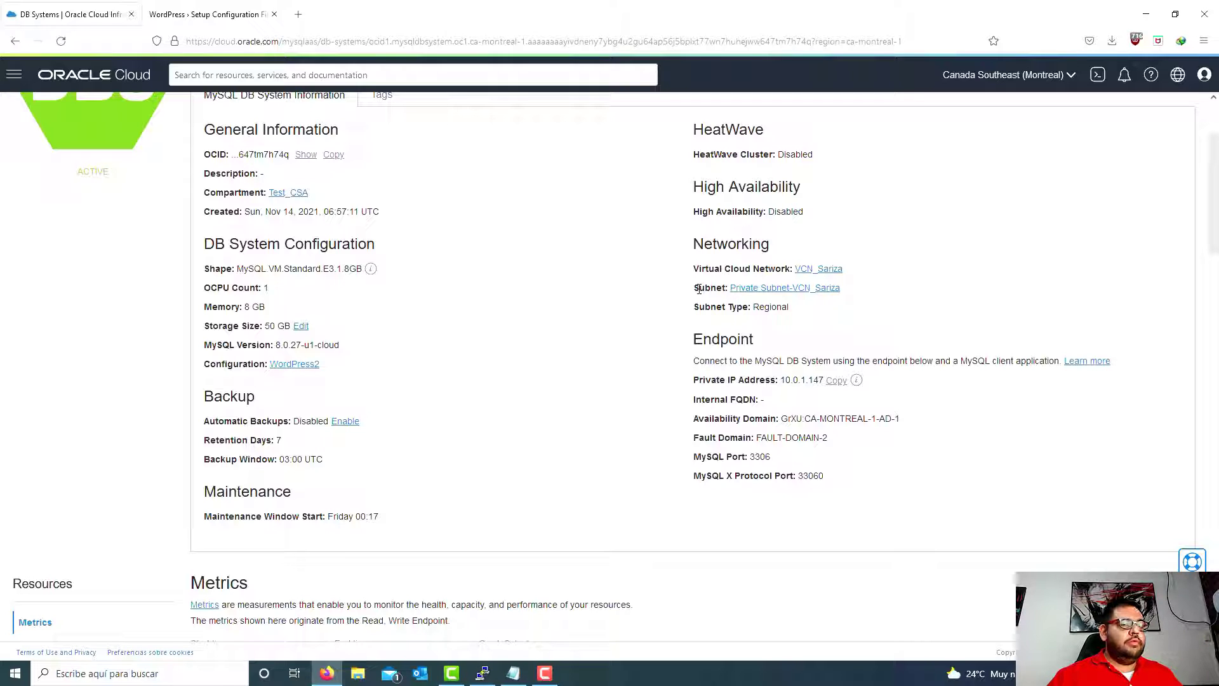
- Open the Private Subnet-VCN_Sariza details page in a new Firefox tab
right_click(757, 297)
right_click(747, 297)
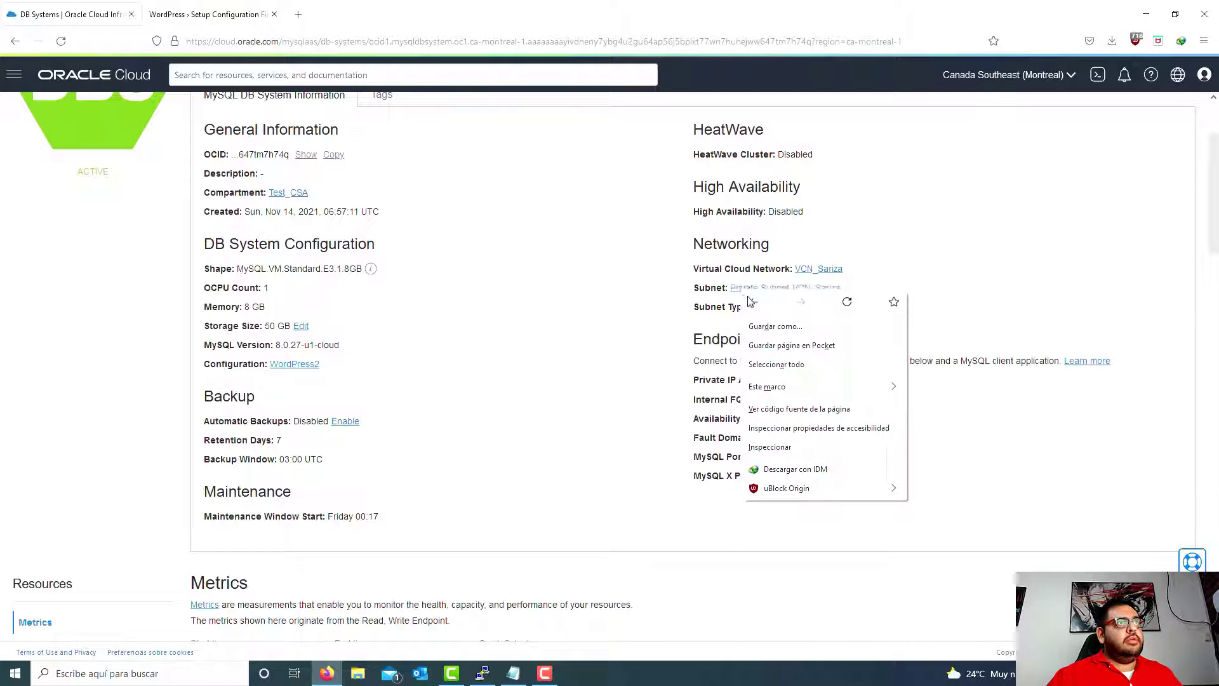
right_click(808, 272)
right_click(772, 296)
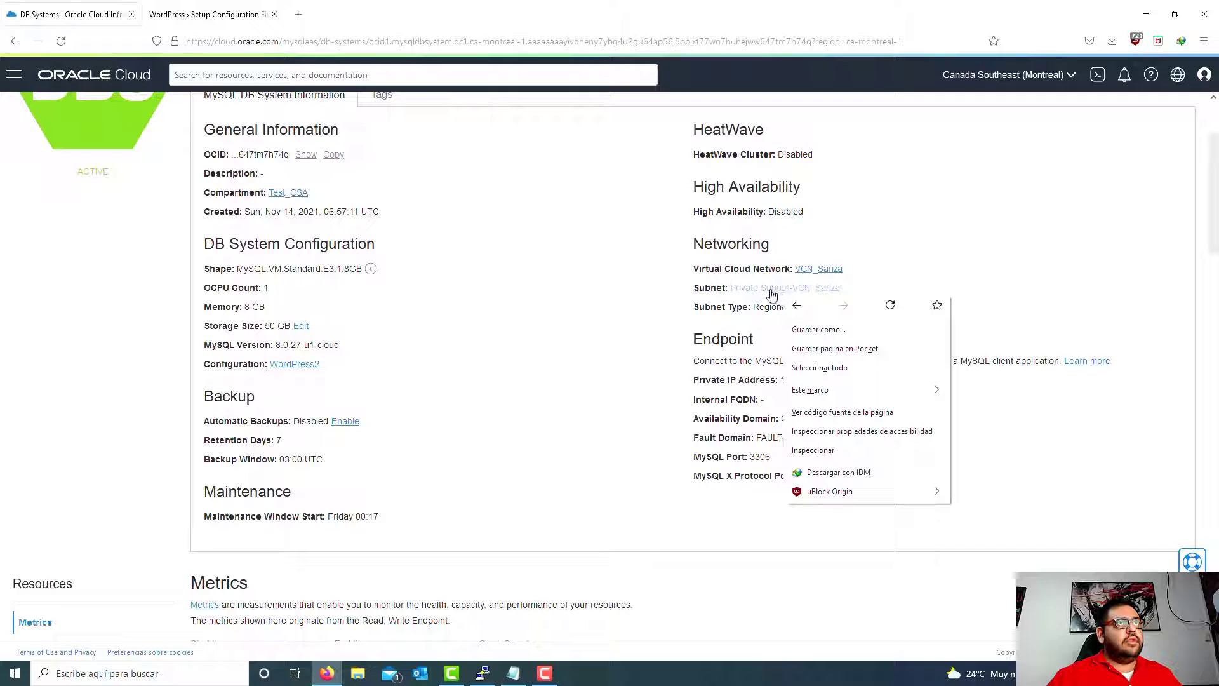
left_click(771, 293)
right_click(751, 230)
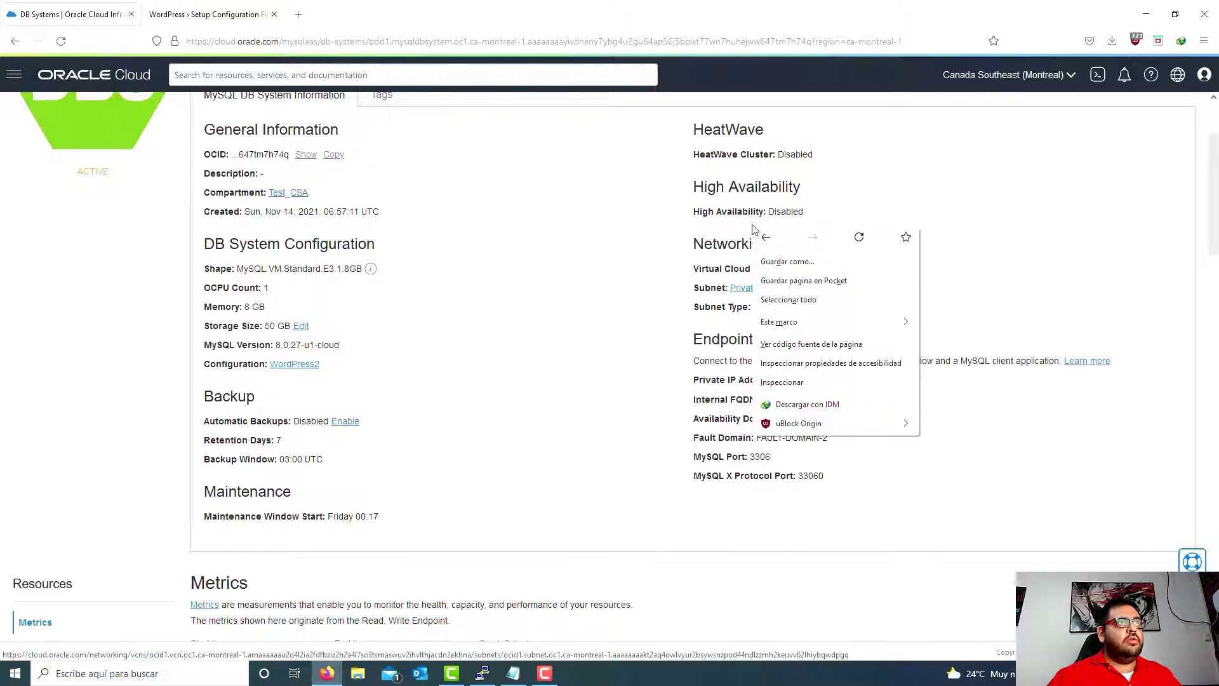
left_click(739, 292)
left_click(730, 225)
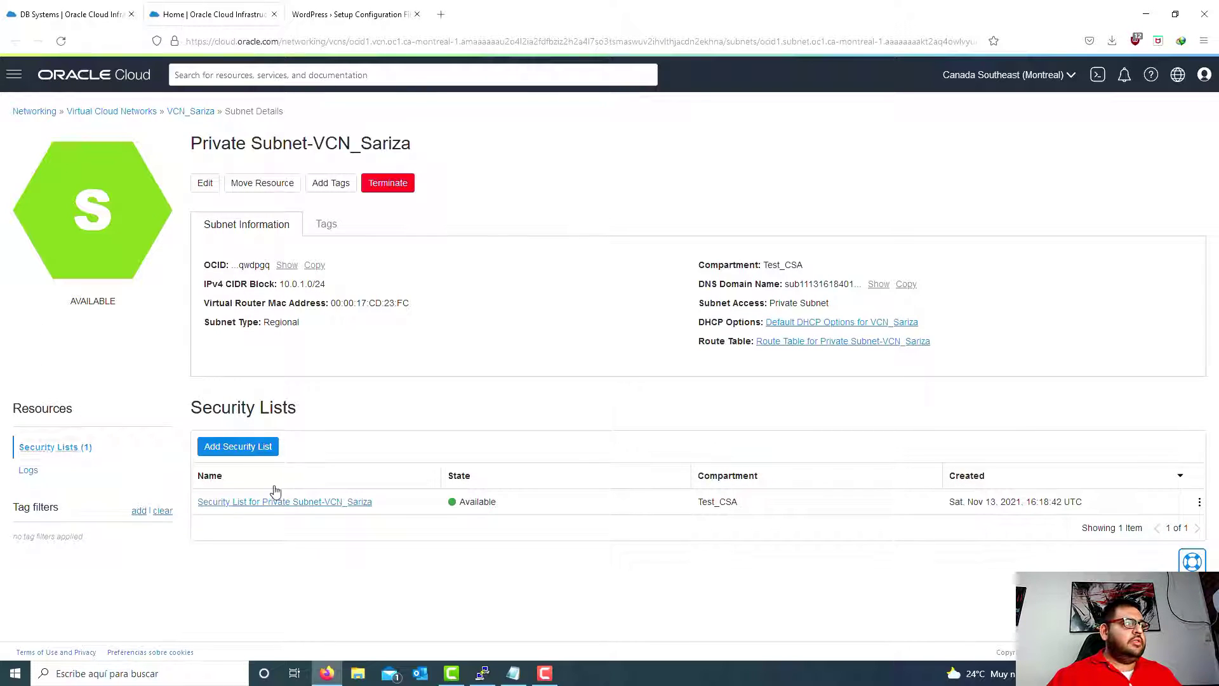
- From the webserver's PuTTY session, ping the MySQL DB system at 10.0.1.147
left_click(483, 673)
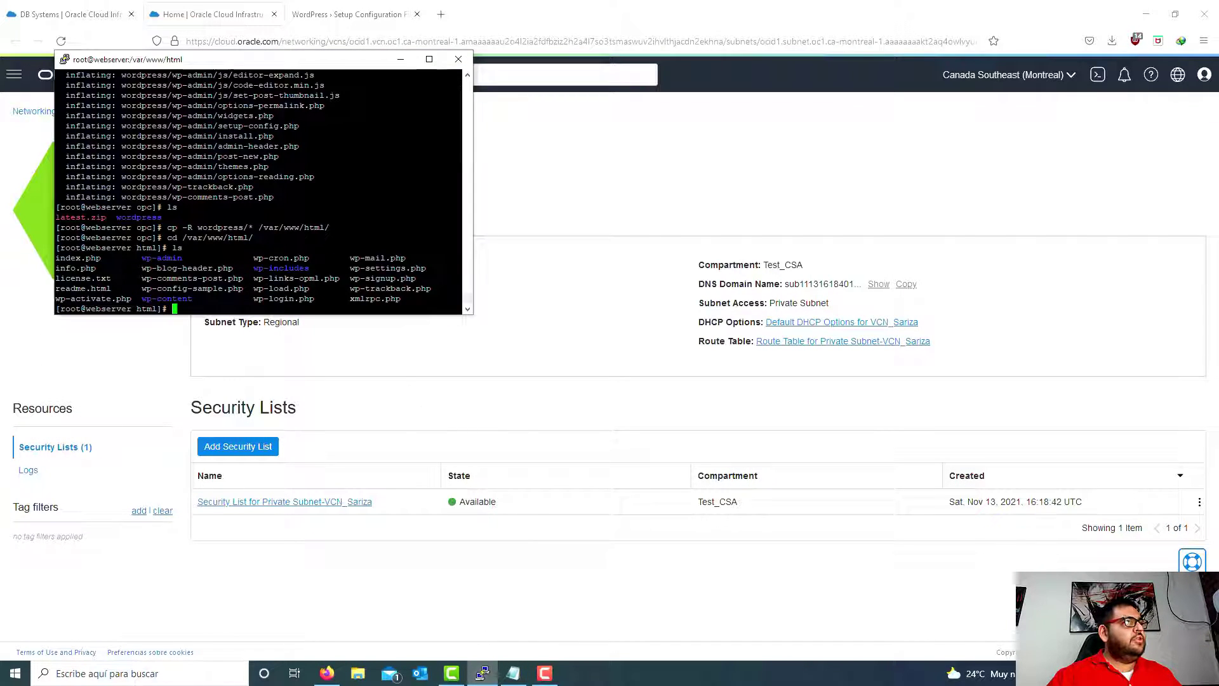
left_click_drag(146, 60, 378, 95)
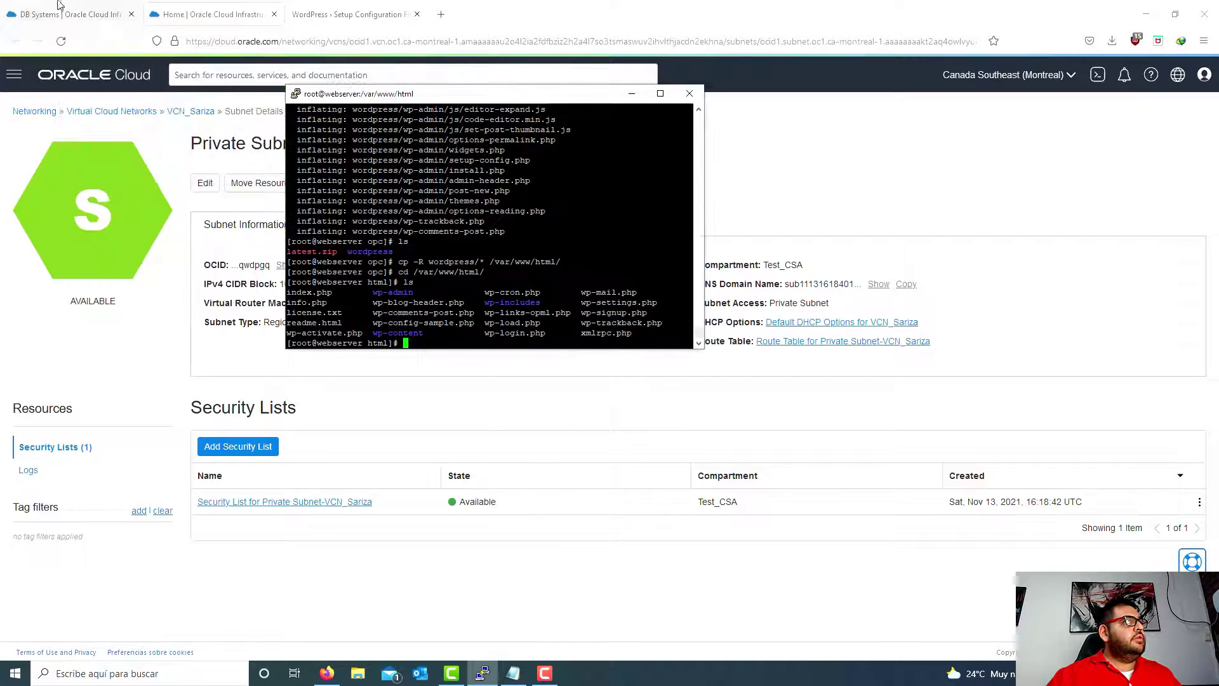
left_click(62, 6)
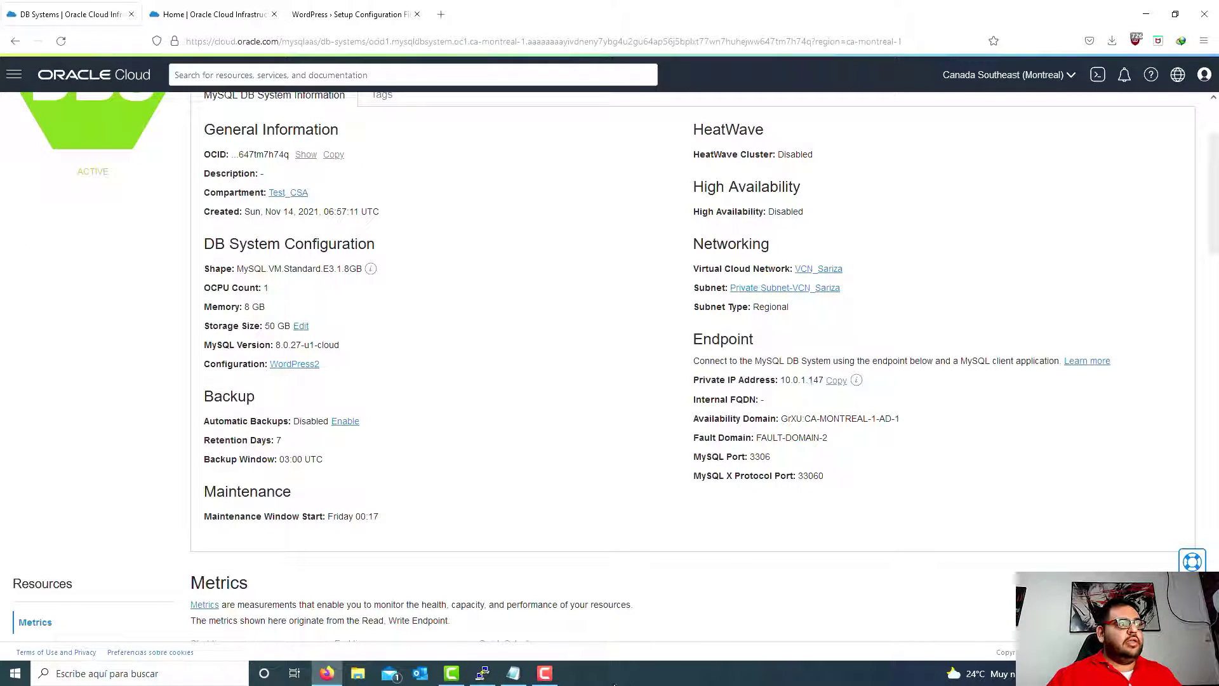
left_click(483, 672)
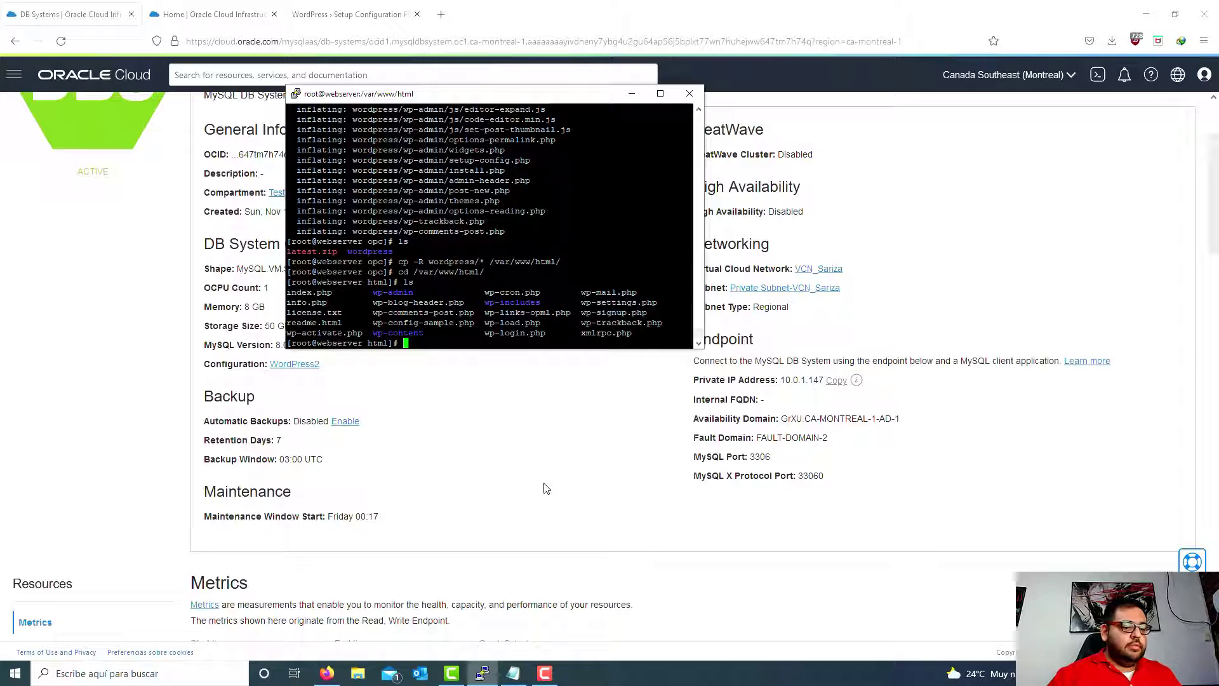
type("ping 10.0.1.1")
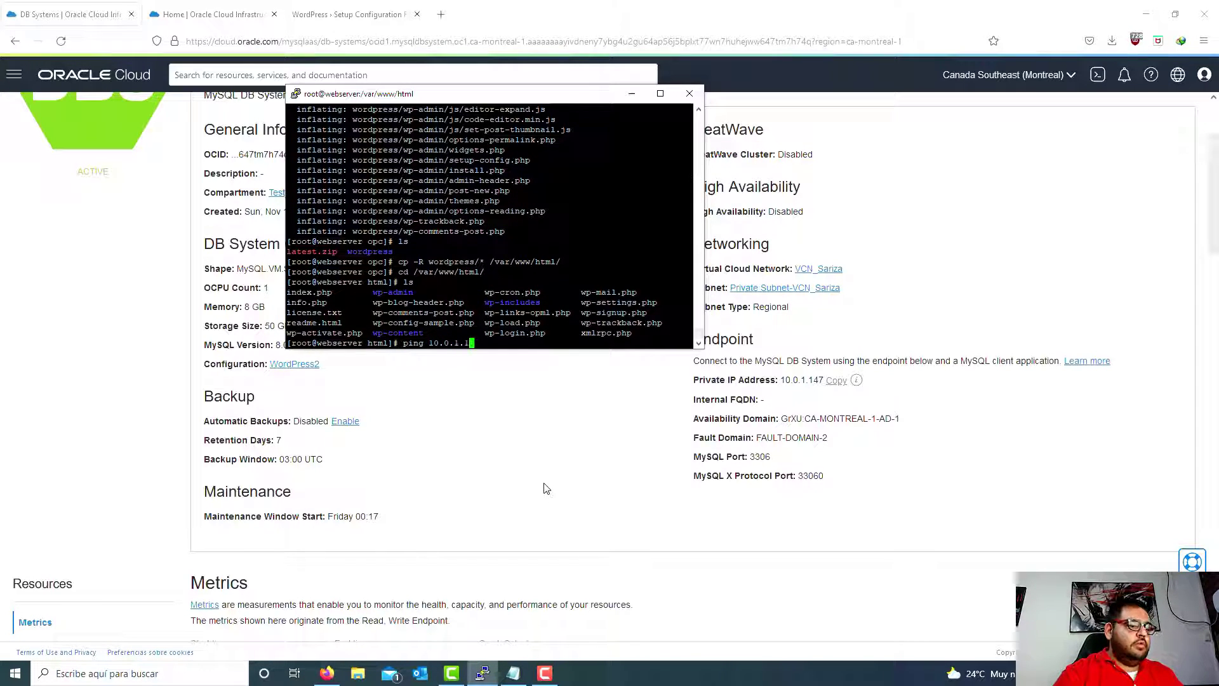
type("47")
key("Return")
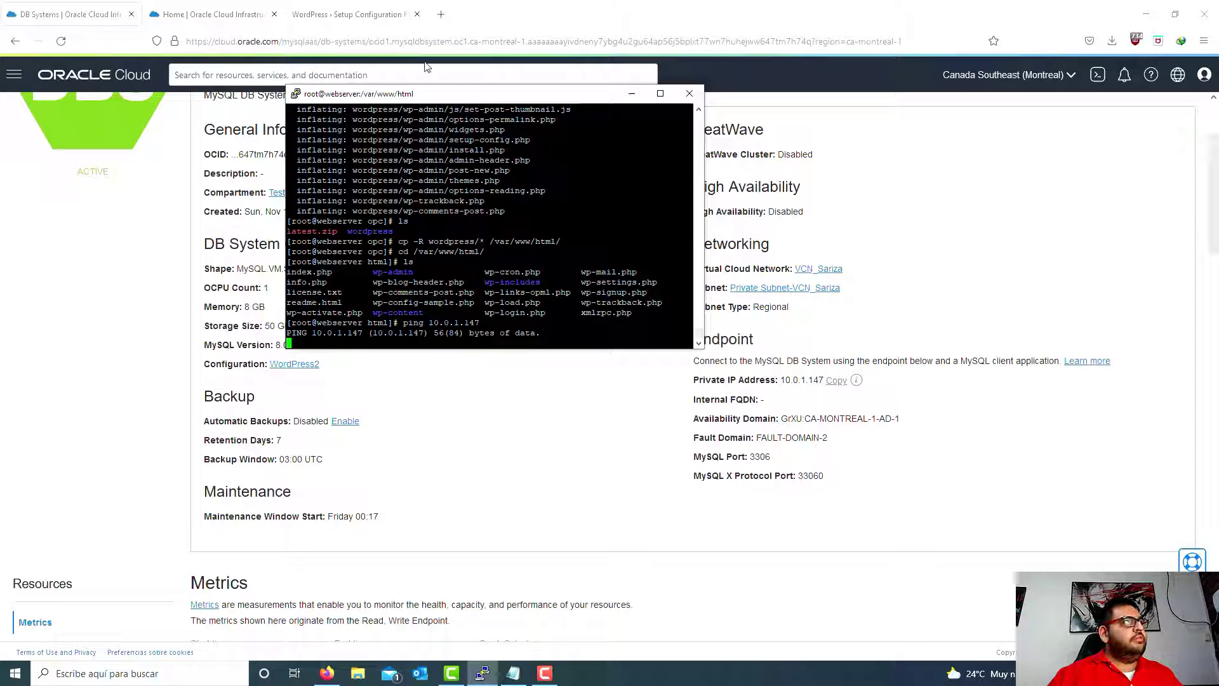
left_click(216, 14)
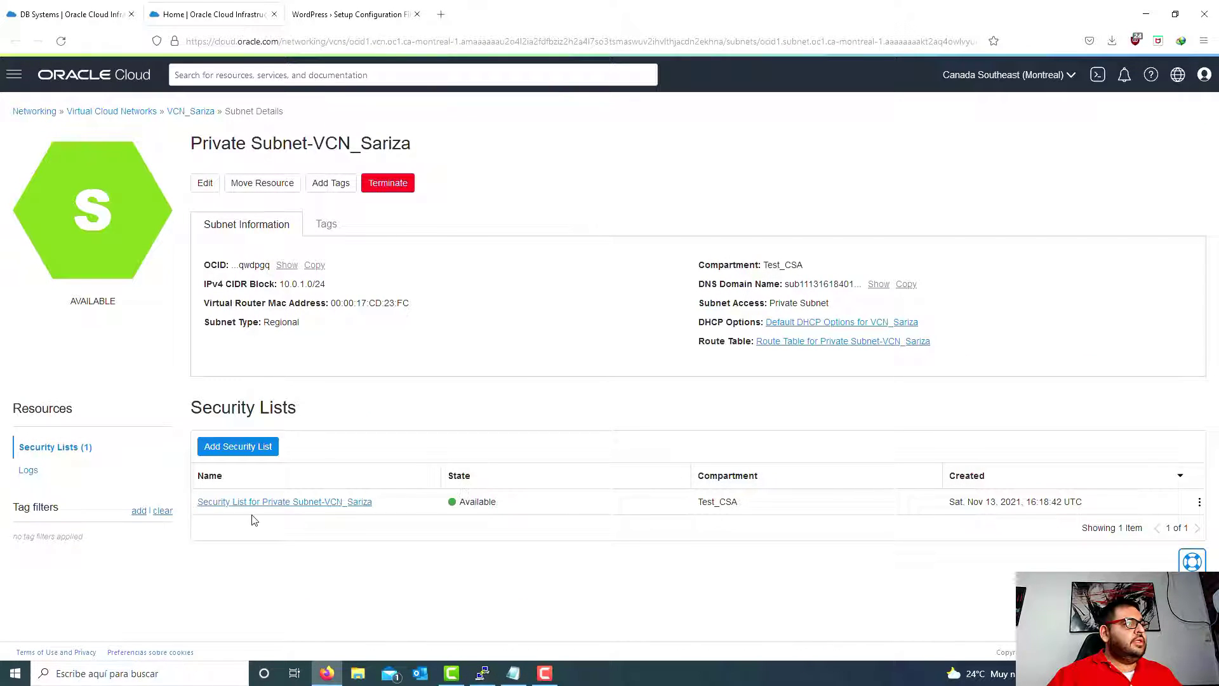
- Close the extra subnet tab and reopen Private Subnet-VCN_Sariza's details in a new tab
left_click(83, 19)
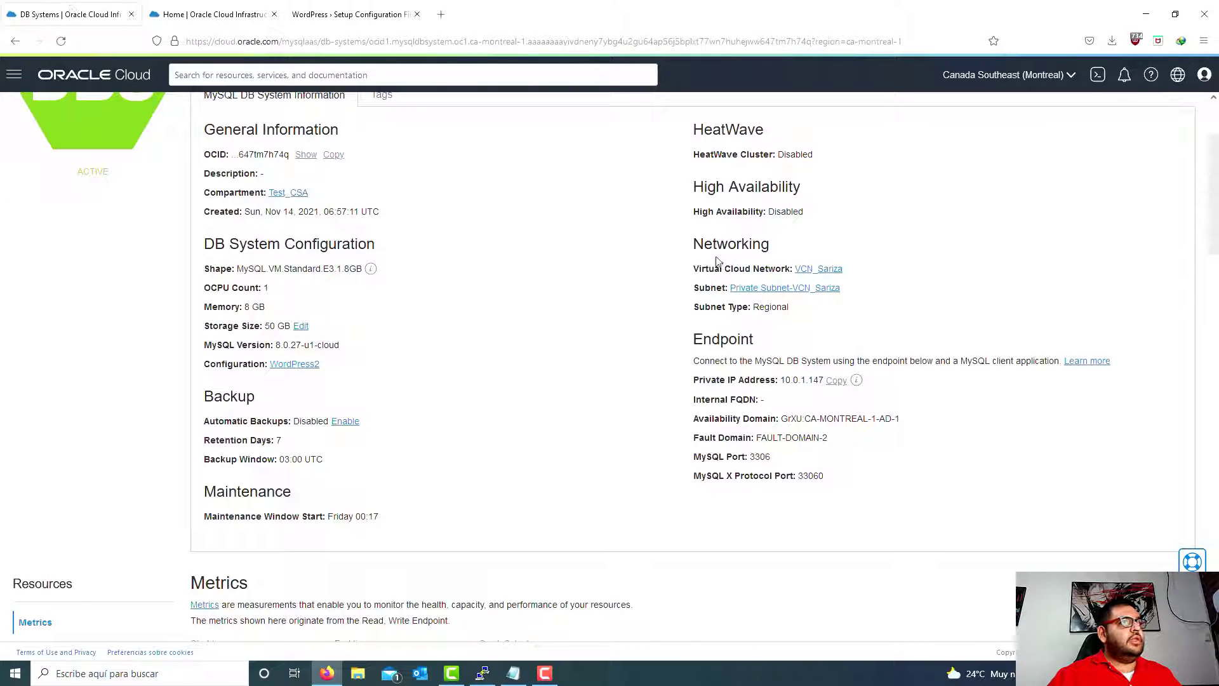
left_click(194, 10)
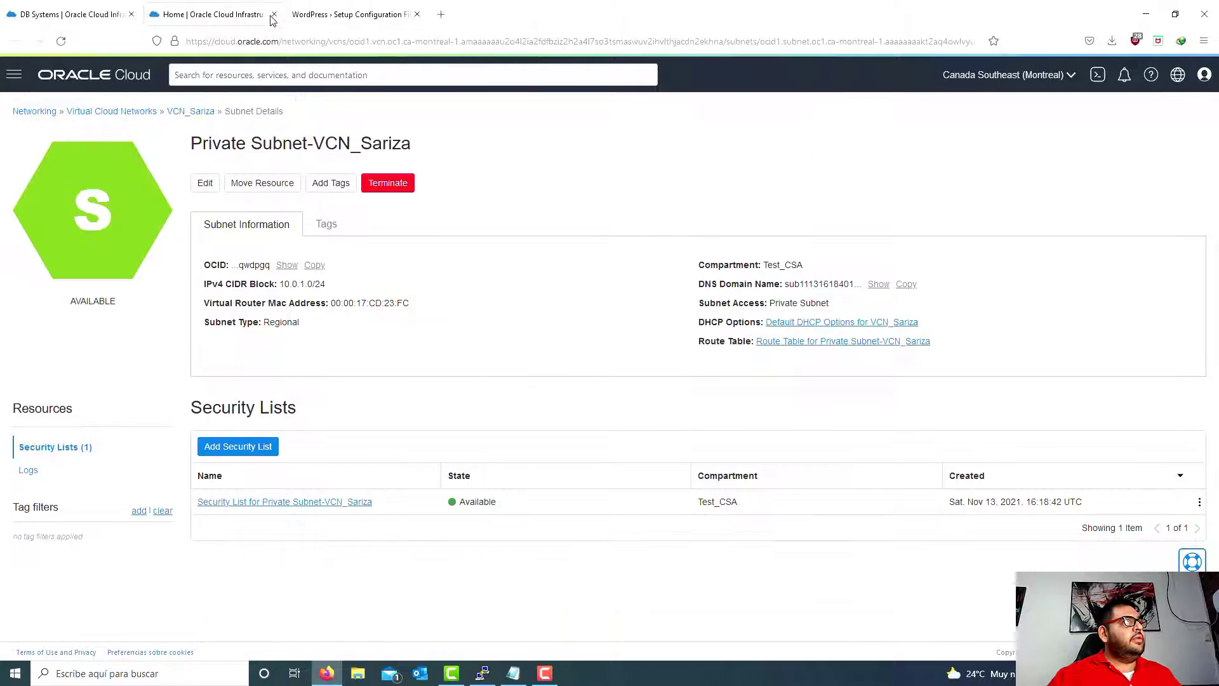
left_click(274, 14)
left_click(45, 14)
mouse_move(740, 288)
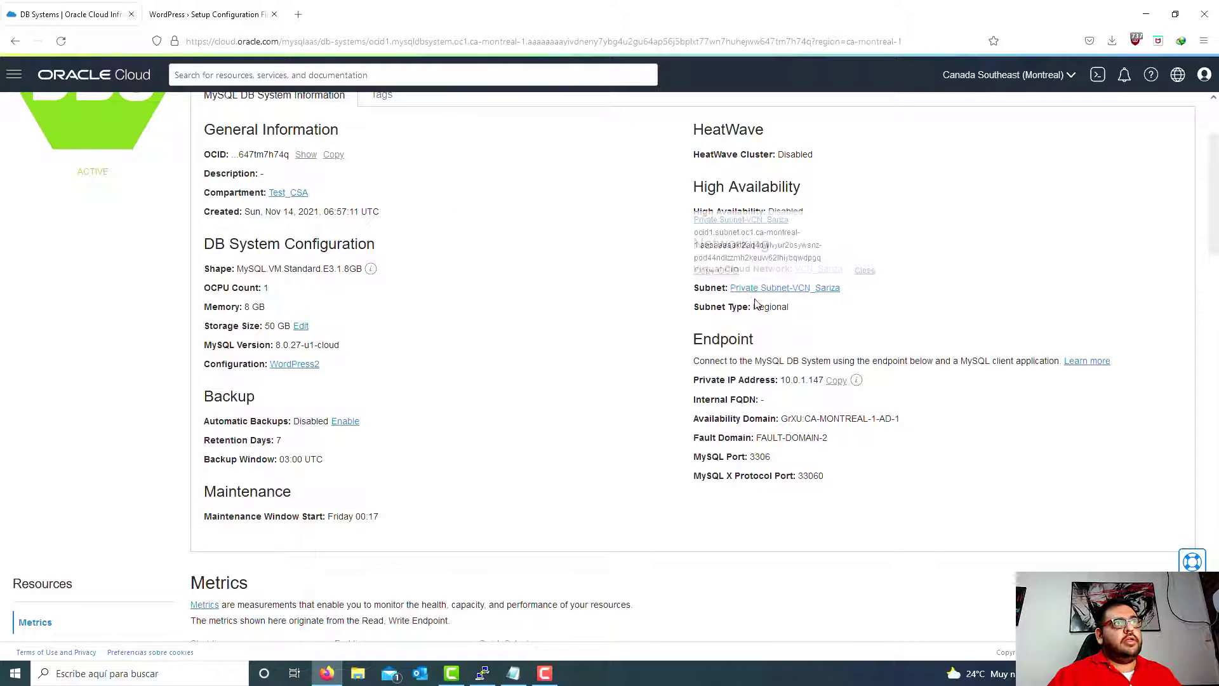
left_click(735, 220)
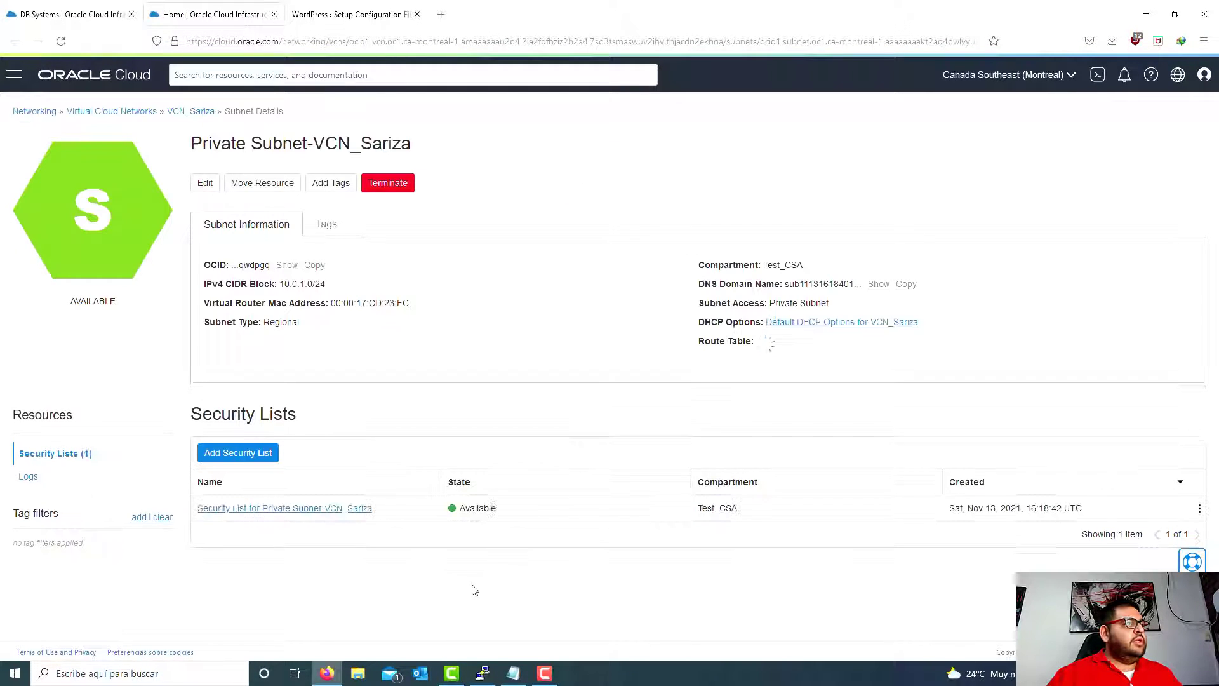
- Open 'Security List for Private Subnet-VCN_Sariza' and review the SSH port 22 ingress rule
left_click_drag(348, 508, 227, 507)
left_click(228, 505)
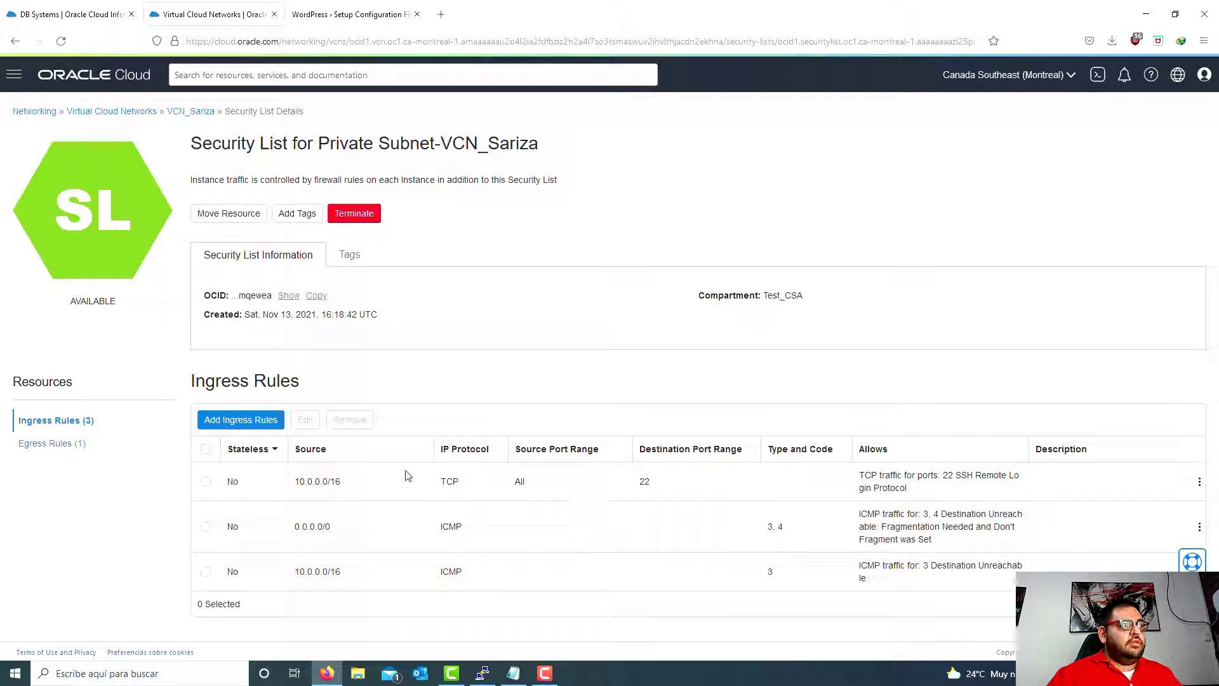
left_click_drag(462, 484, 675, 487)
left_click(668, 488)
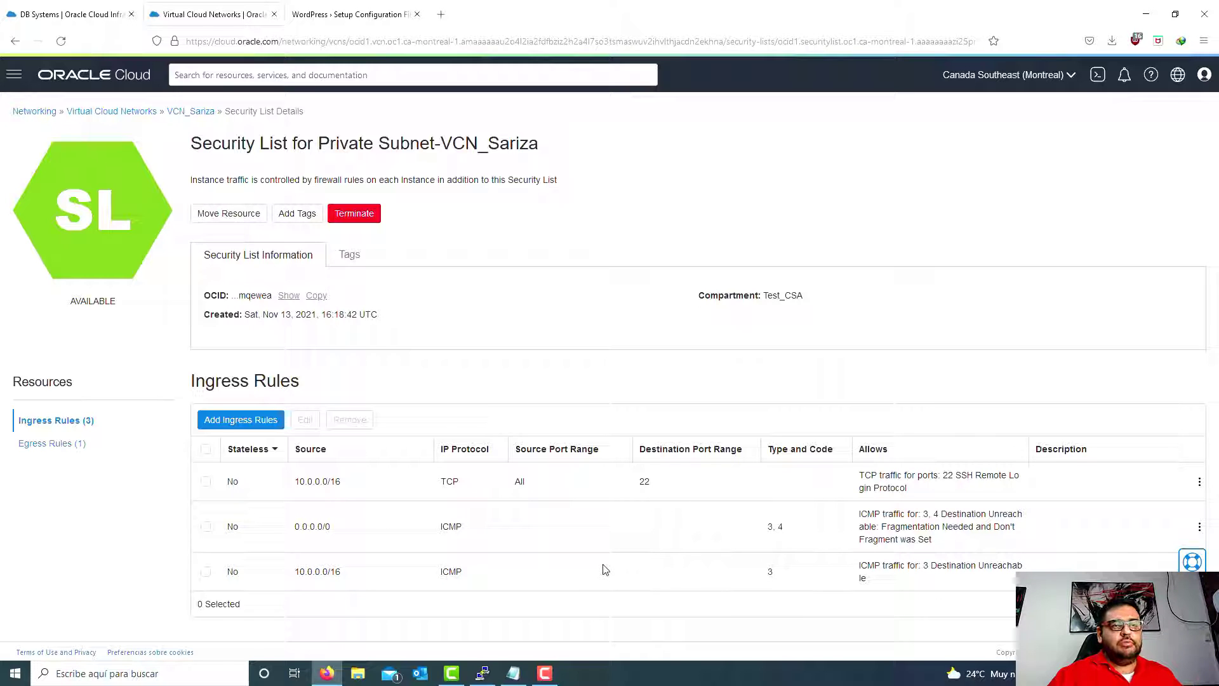
- Add an ingress rule allowing All Protocols from source CIDR 10.0.0.0/16
left_click(267, 421)
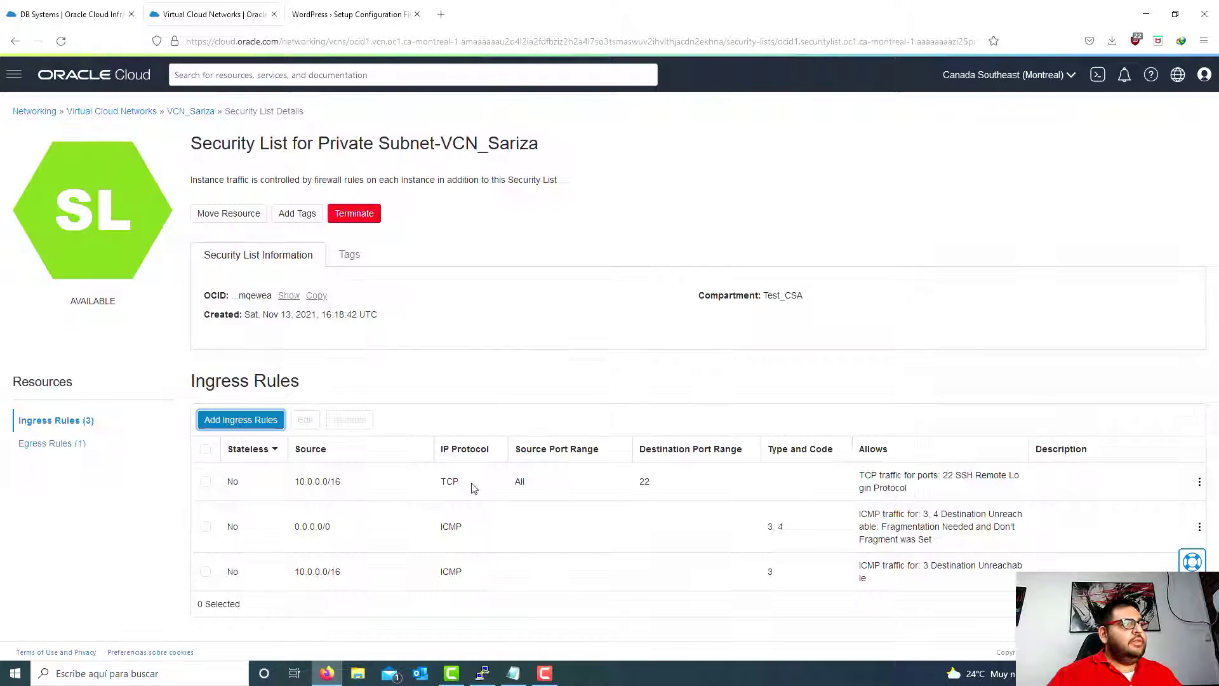
left_click(437, 478)
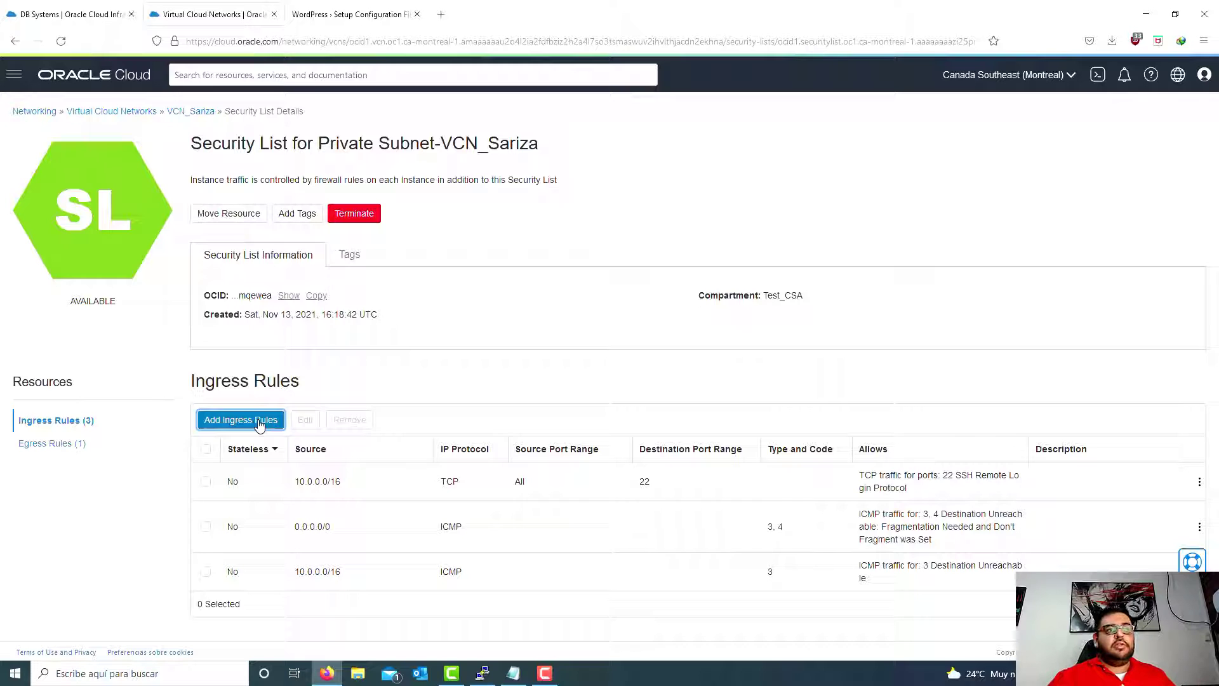
left_click(258, 423)
left_click(538, 287)
type("10.0.")
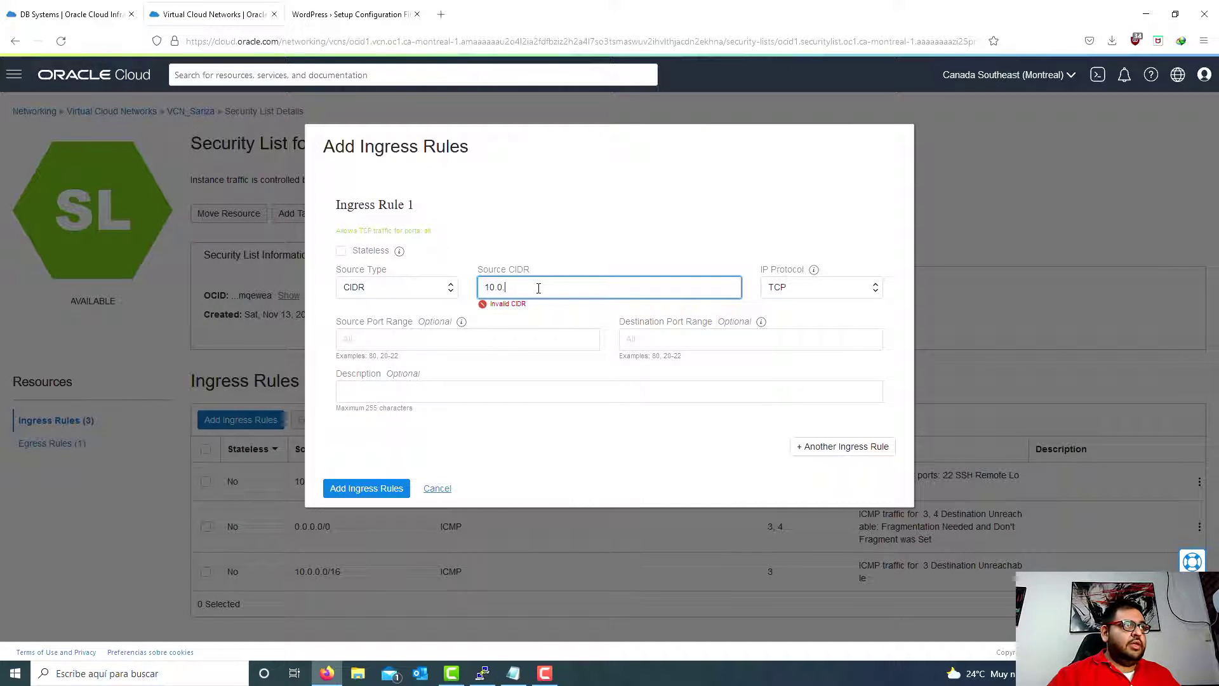
type("0.0/16")
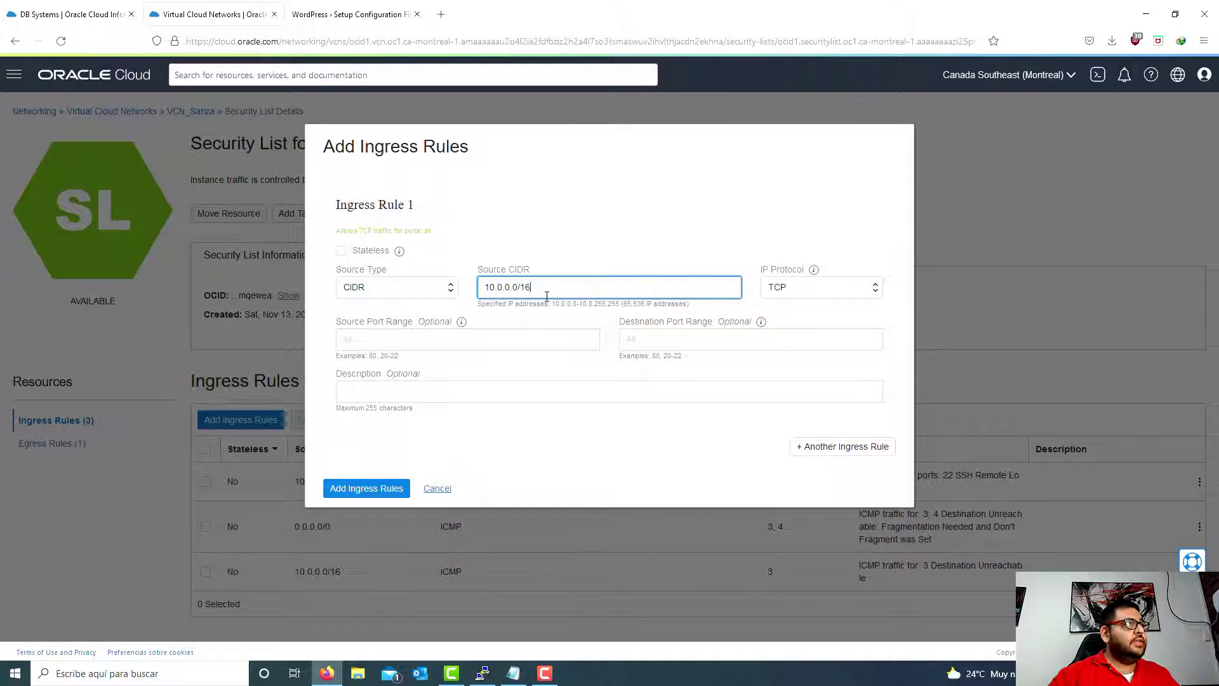
left_click(815, 294)
left_click(804, 326)
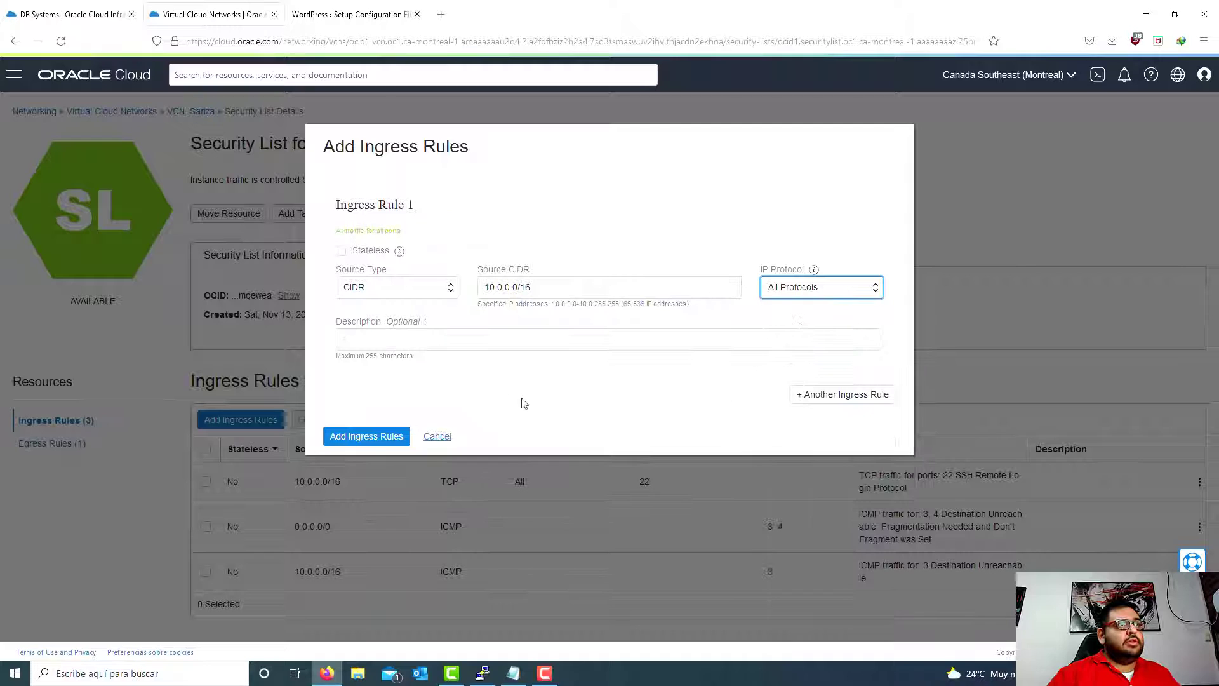
left_click(379, 439)
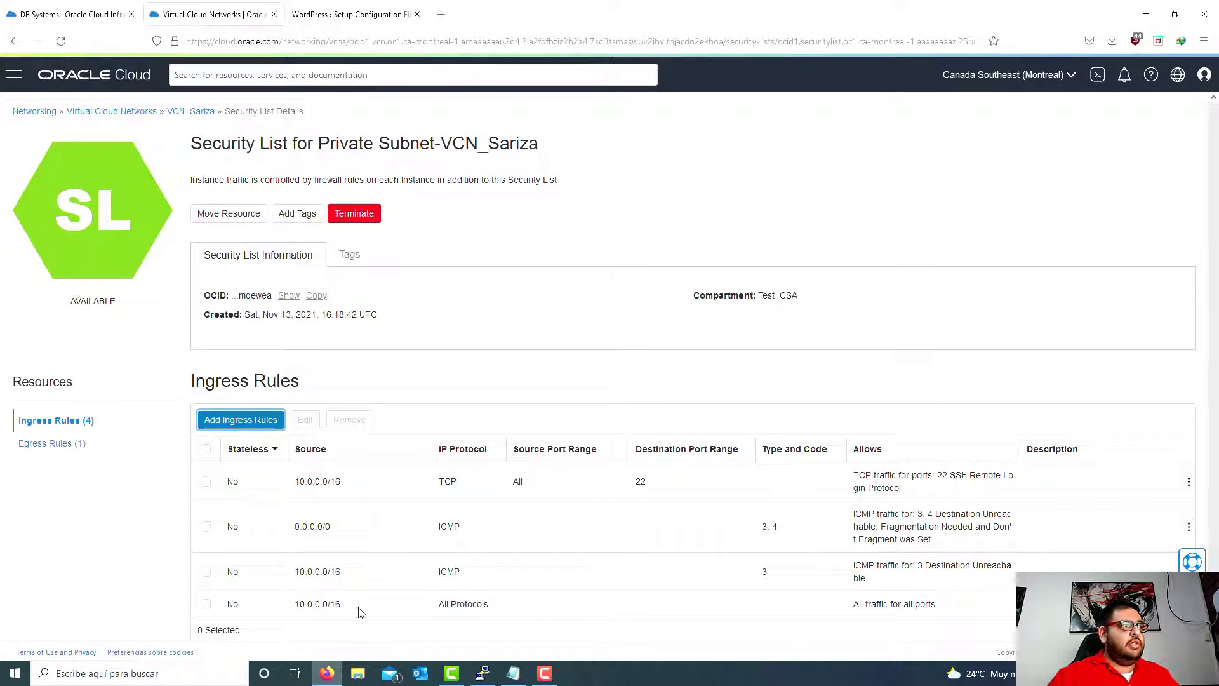
left_click(482, 674)
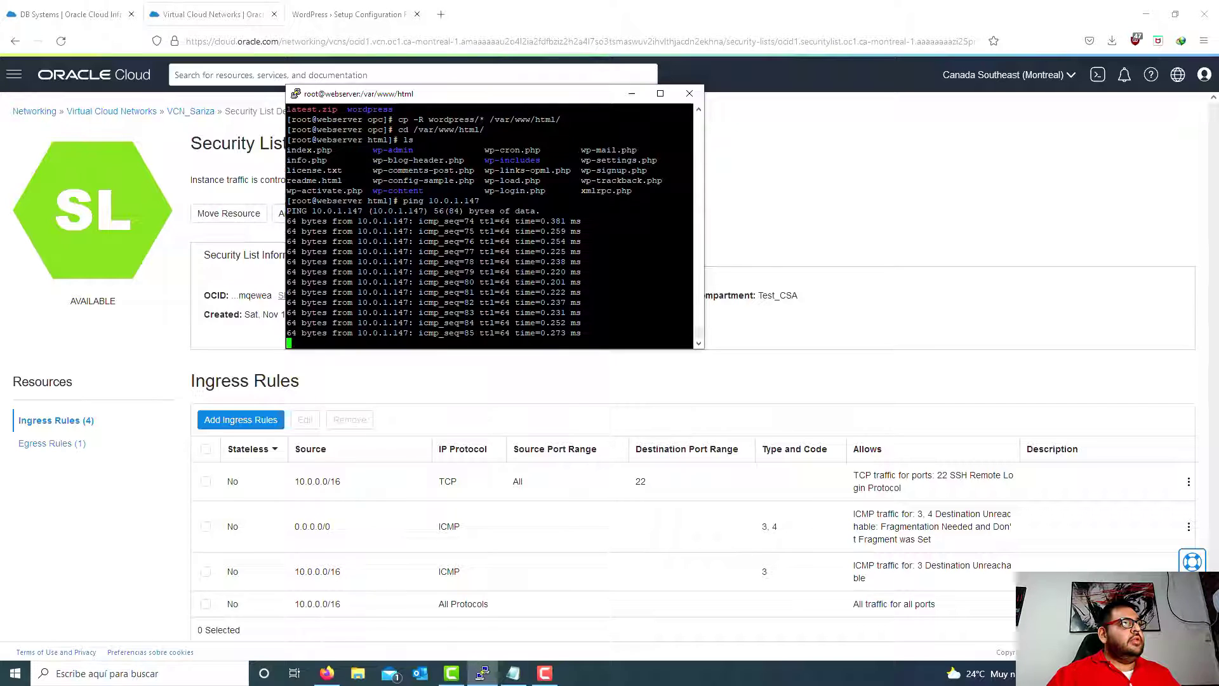
- Stop the ping to 10.0.1.147 and compare the DB System details with the WordPress database form
key("ctrl+c")
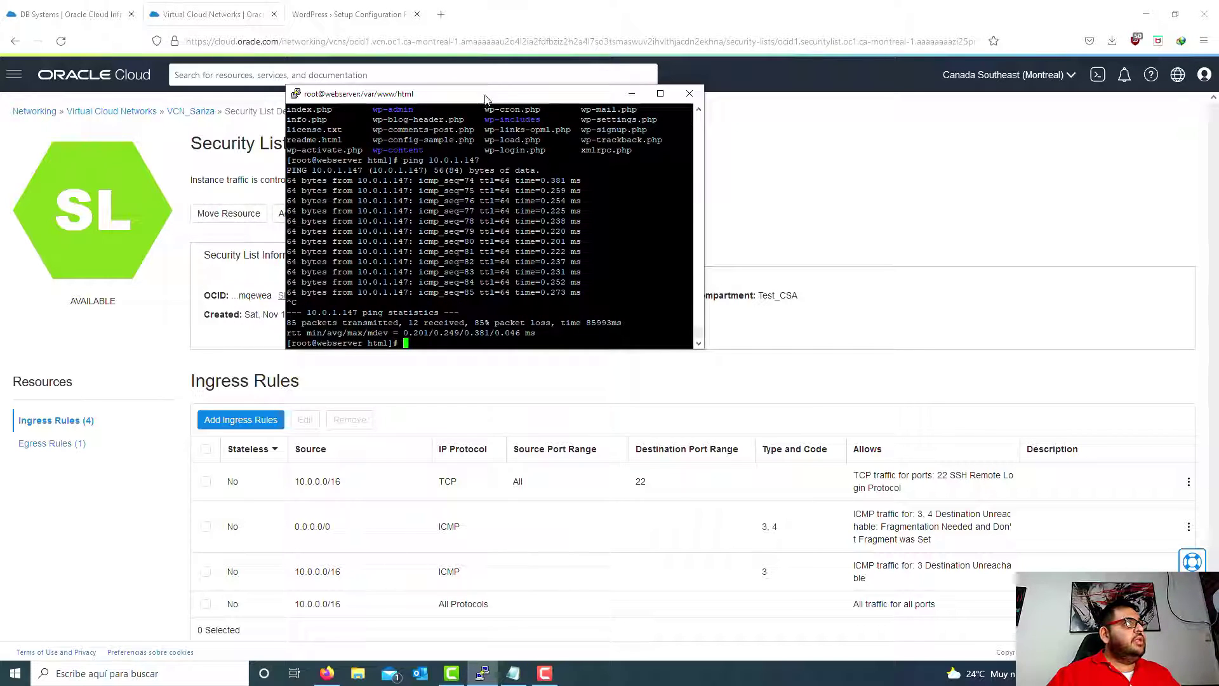
left_click(96, 9)
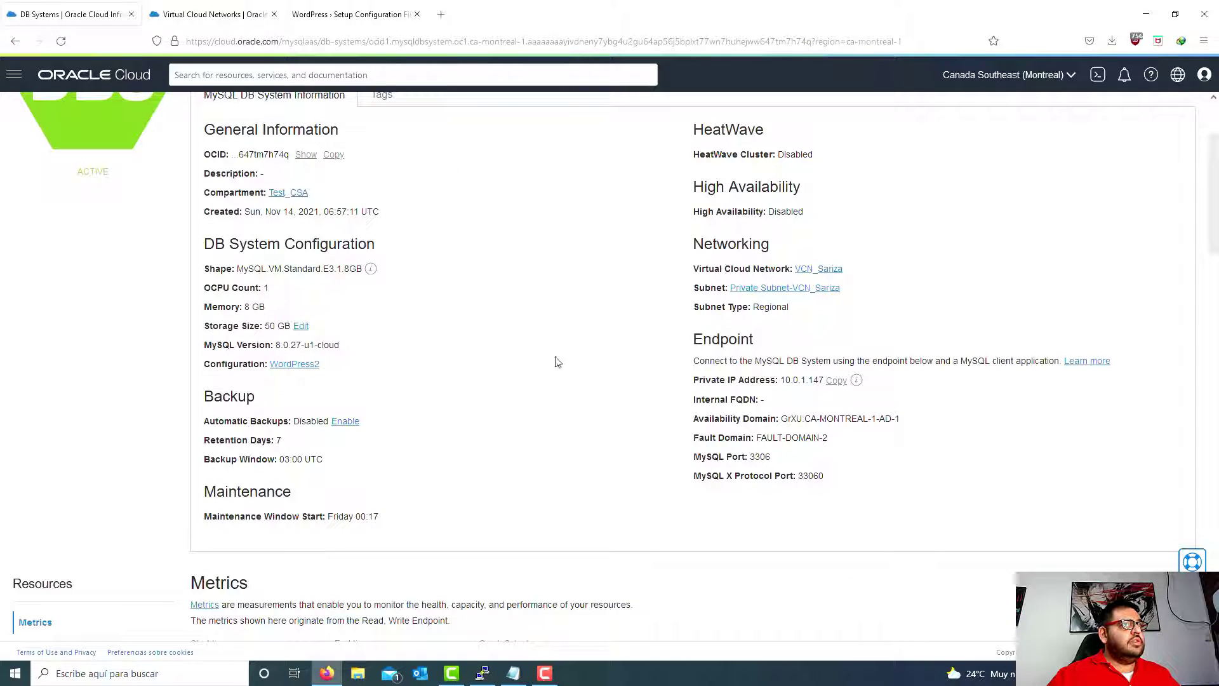
left_click(313, 9)
left_click(93, 12)
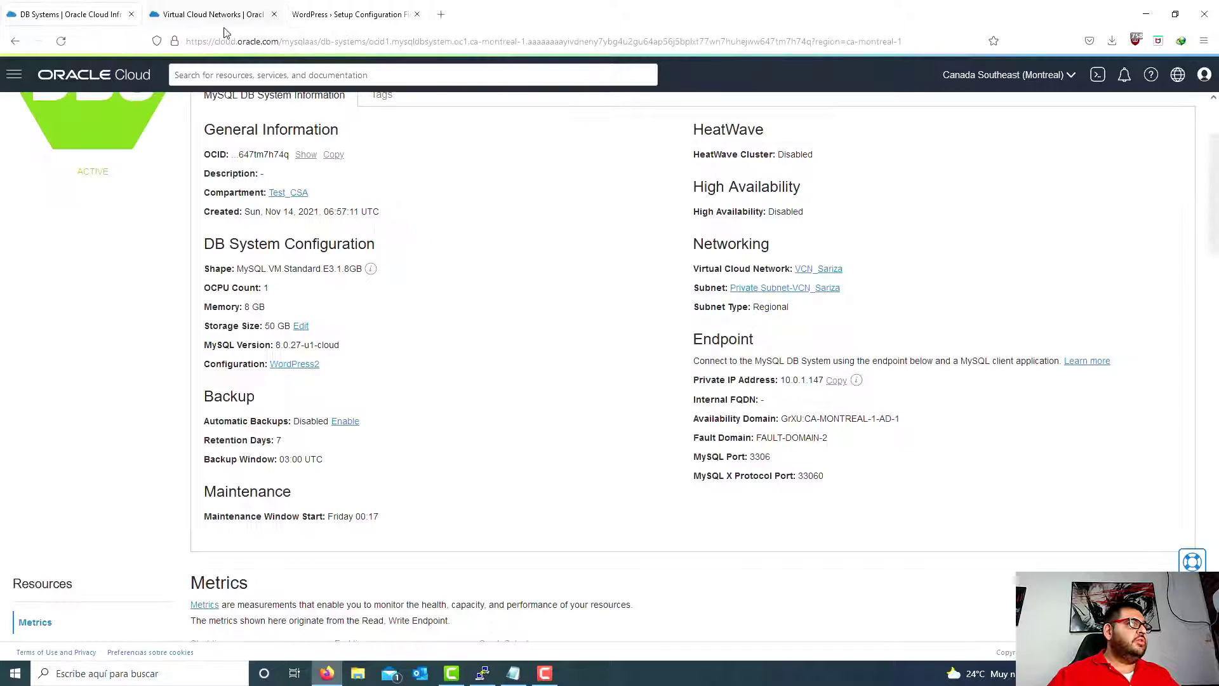
left_click(359, 8)
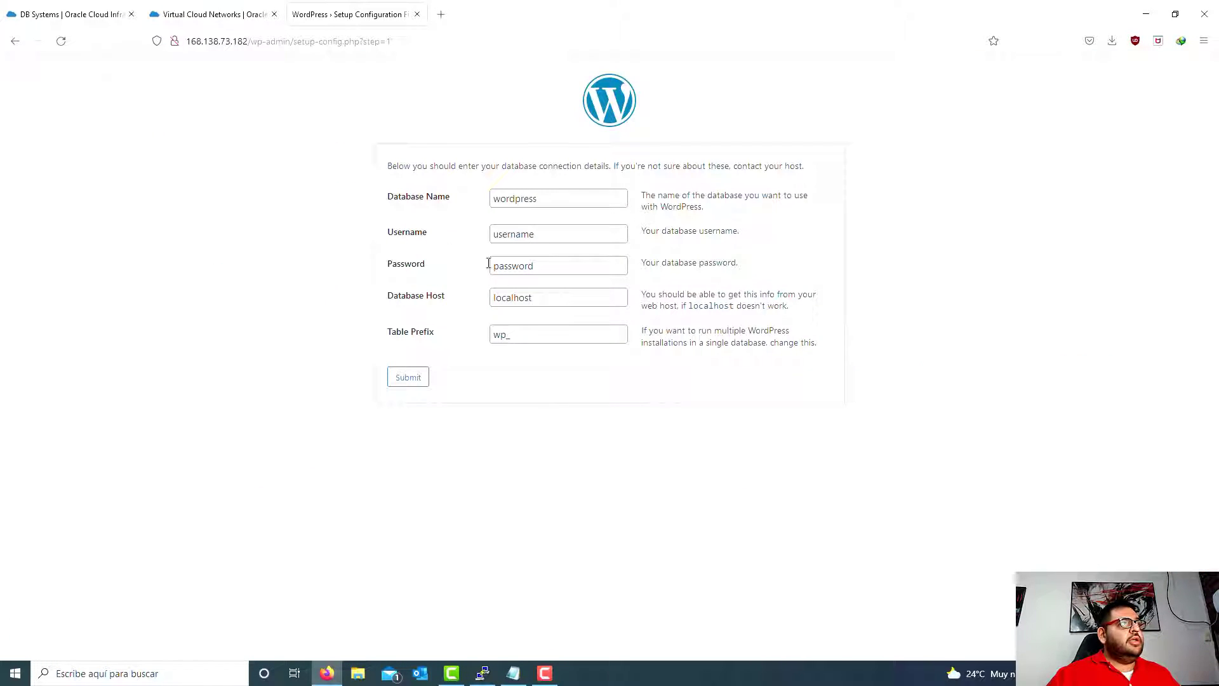
left_click_drag(410, 207, 465, 205)
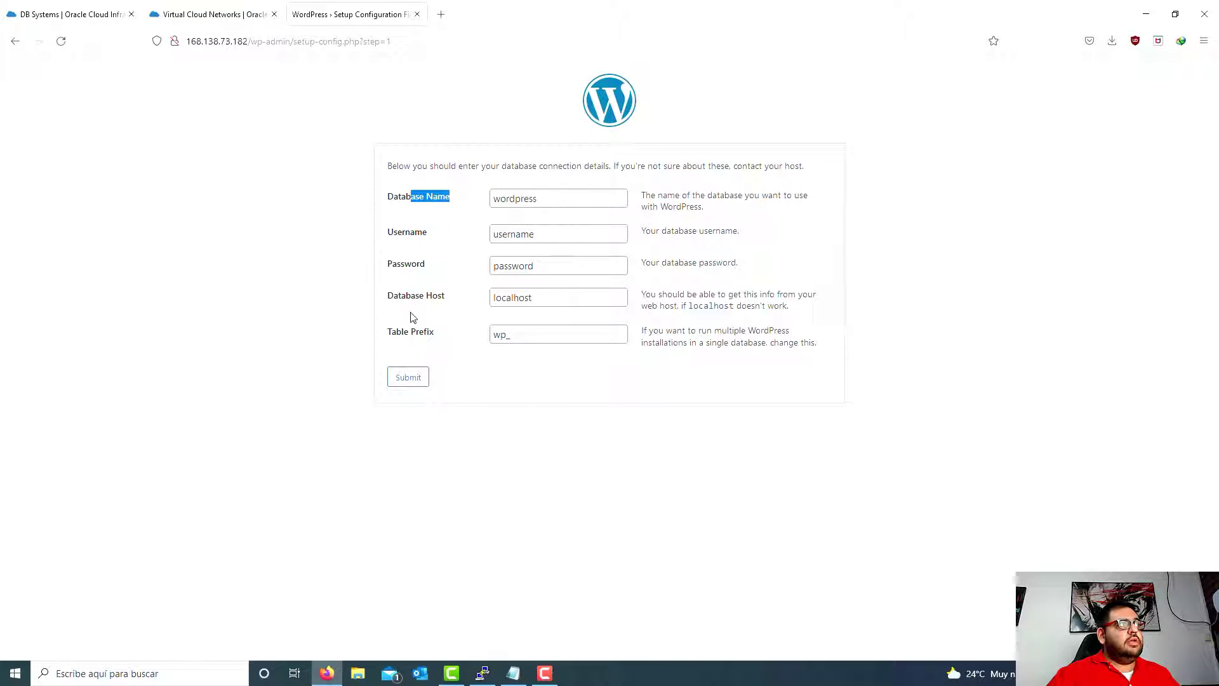
left_click(196, 10)
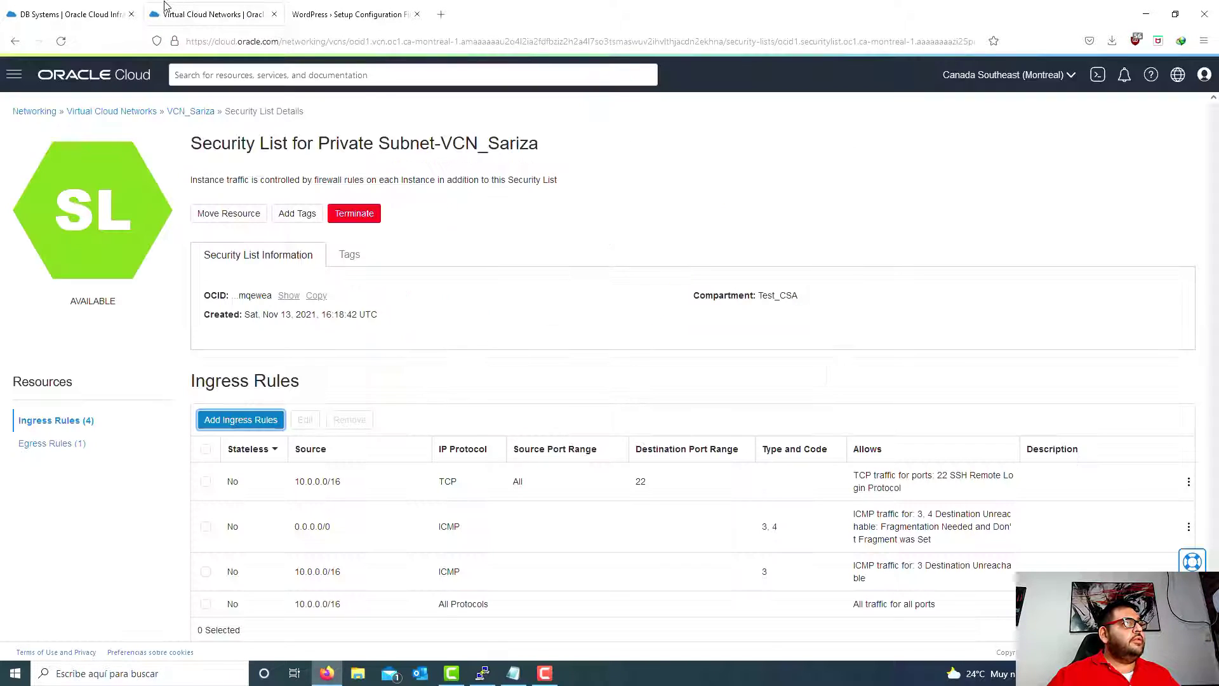
left_click(483, 673)
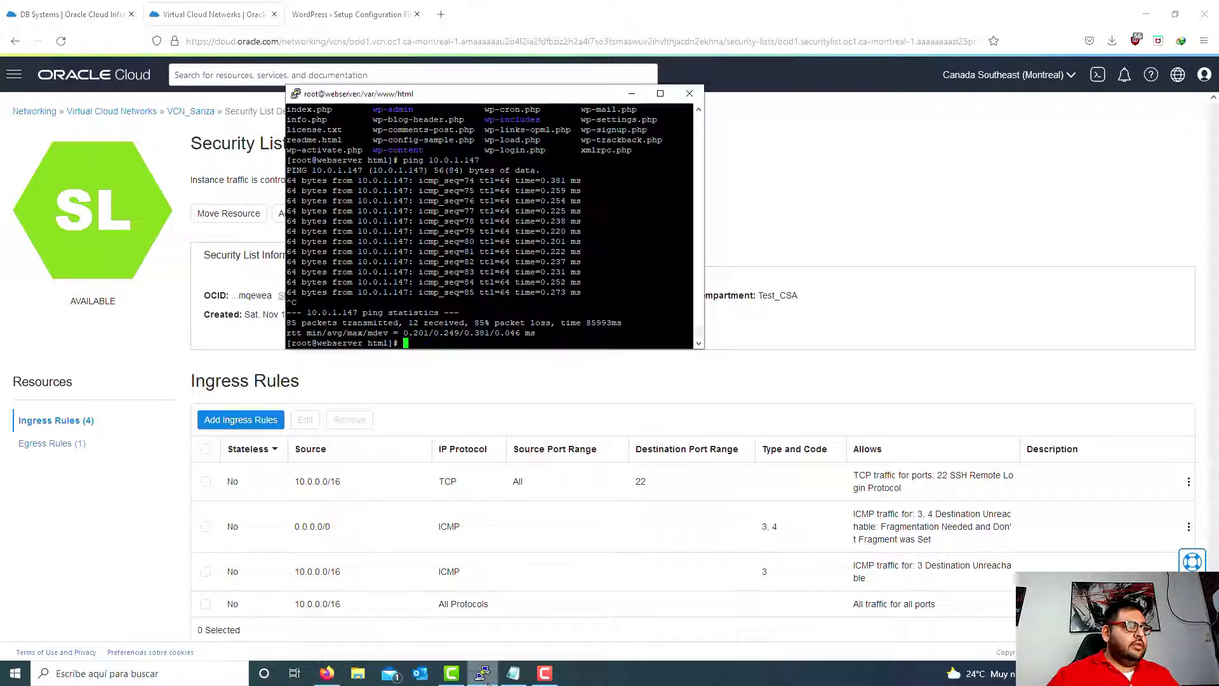
- After mysql is not found, install mysql-community-client 8.0.27 with yum install mysql
type("mysql")
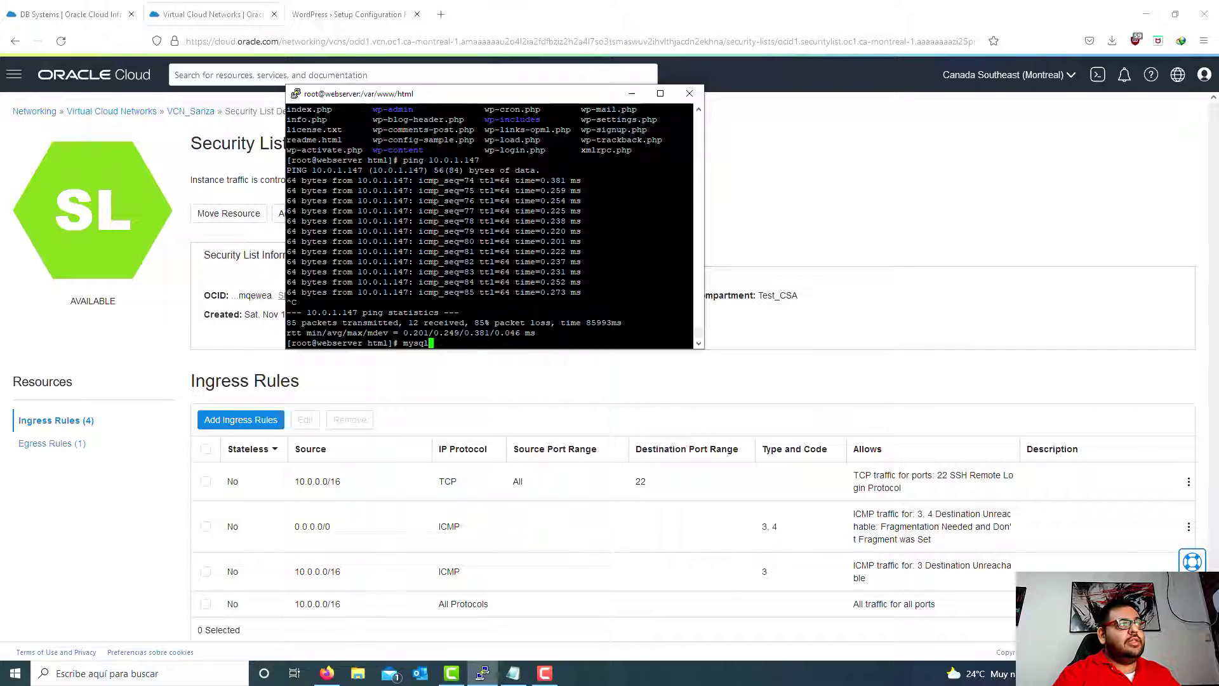
key("Return")
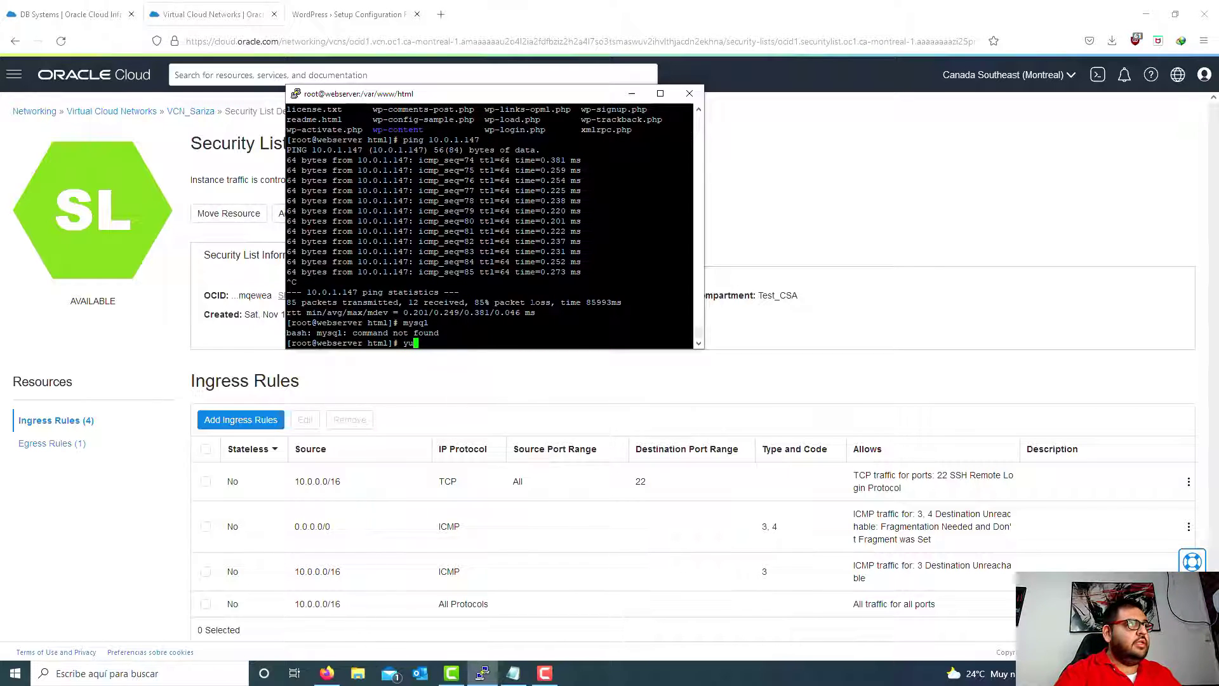
type("yum install mysql")
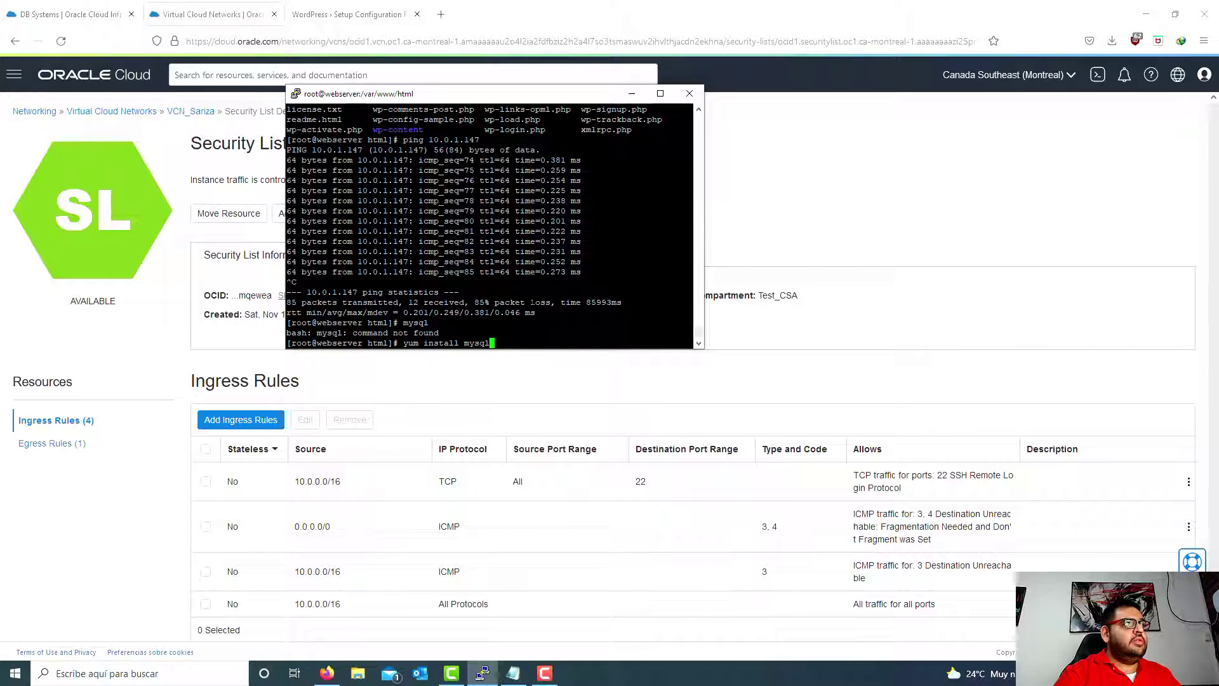
key("Return")
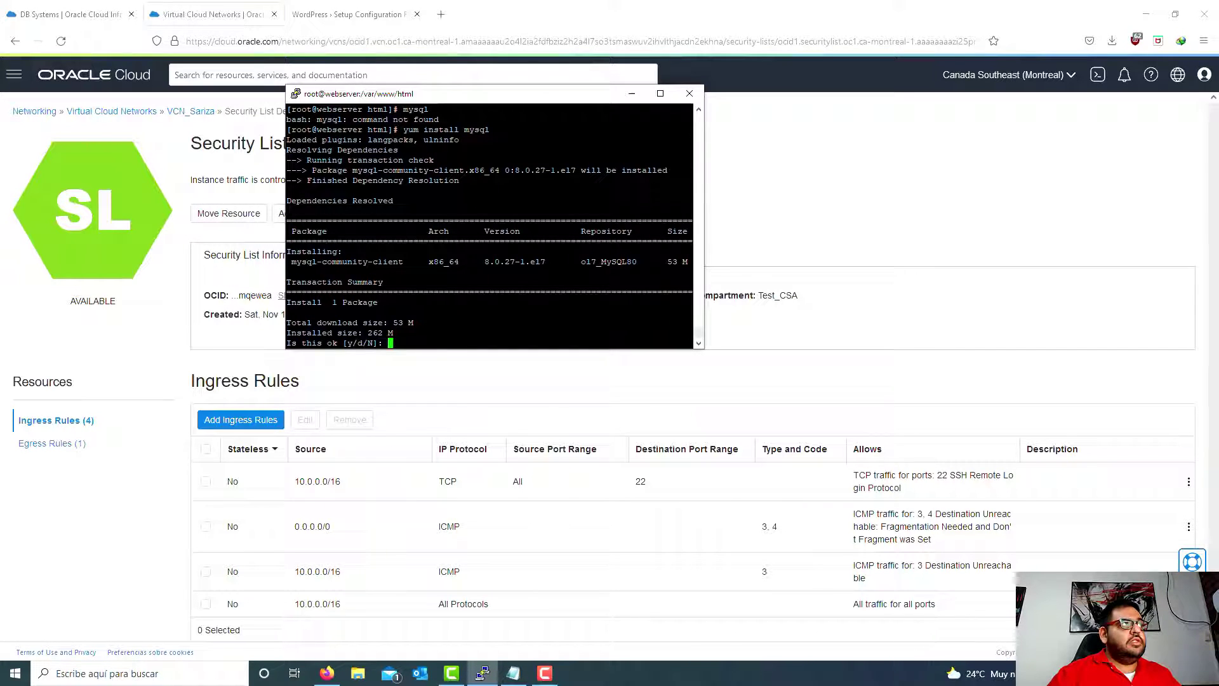
type("y")
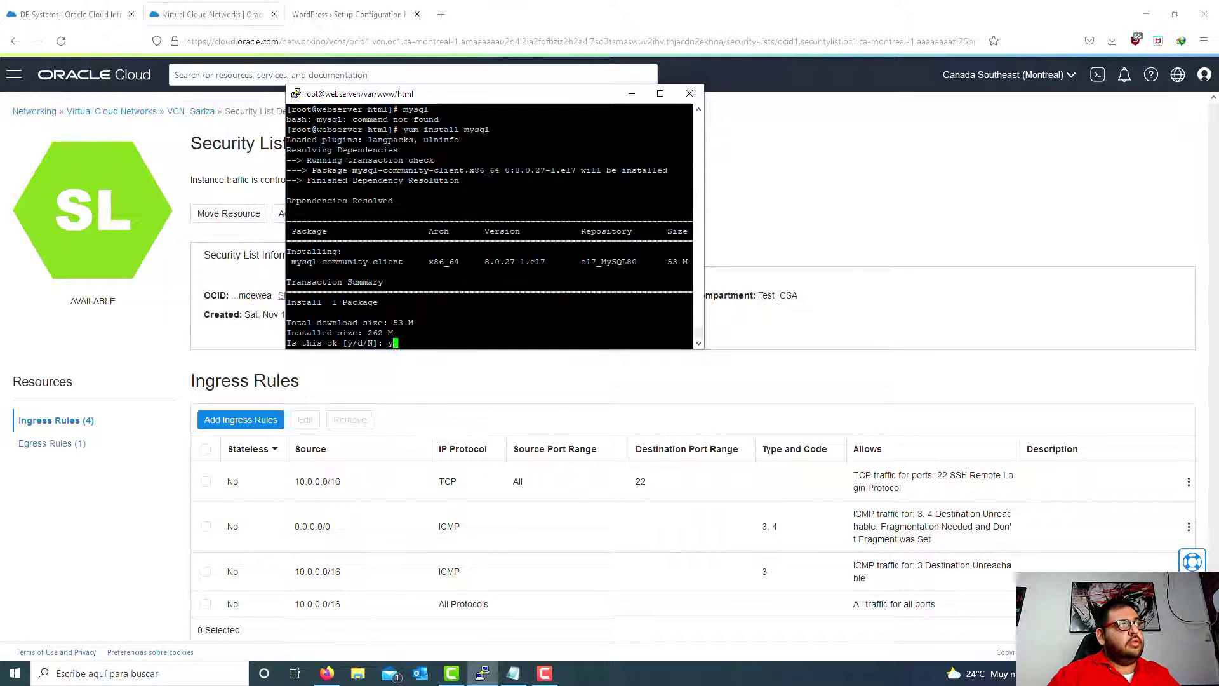
key("Return")
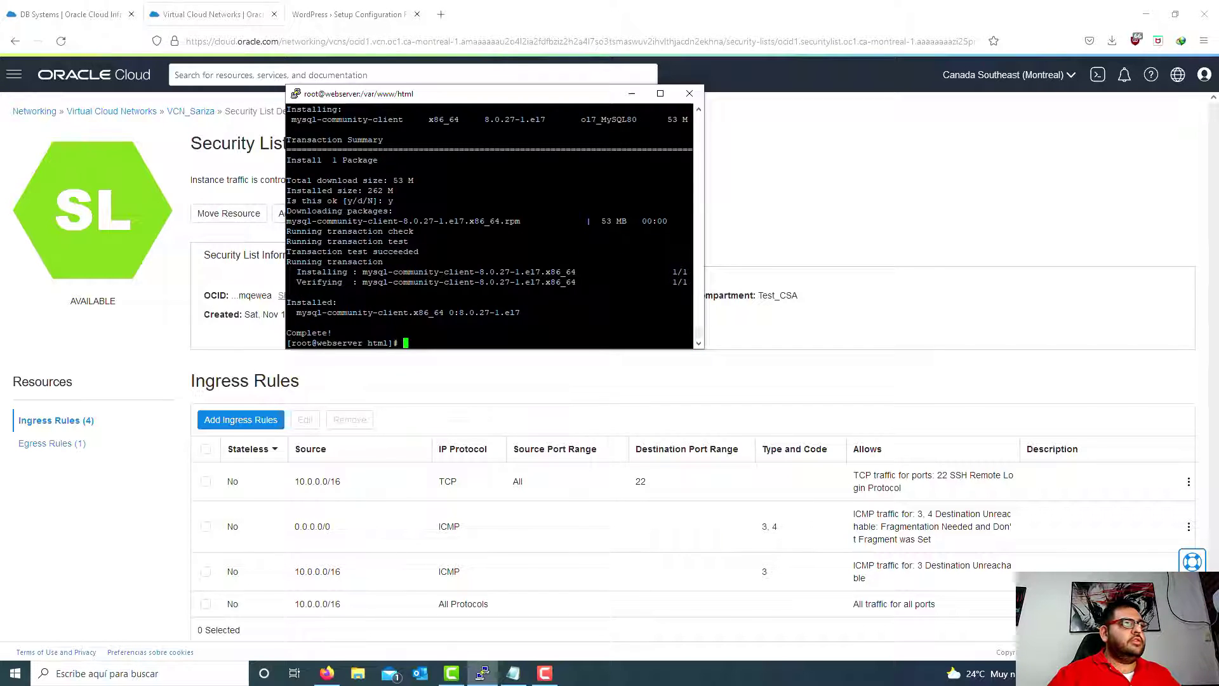
- Try connecting with mysql -u dbadmin -h 10.0.1.147, which is denied access
type("mysql")
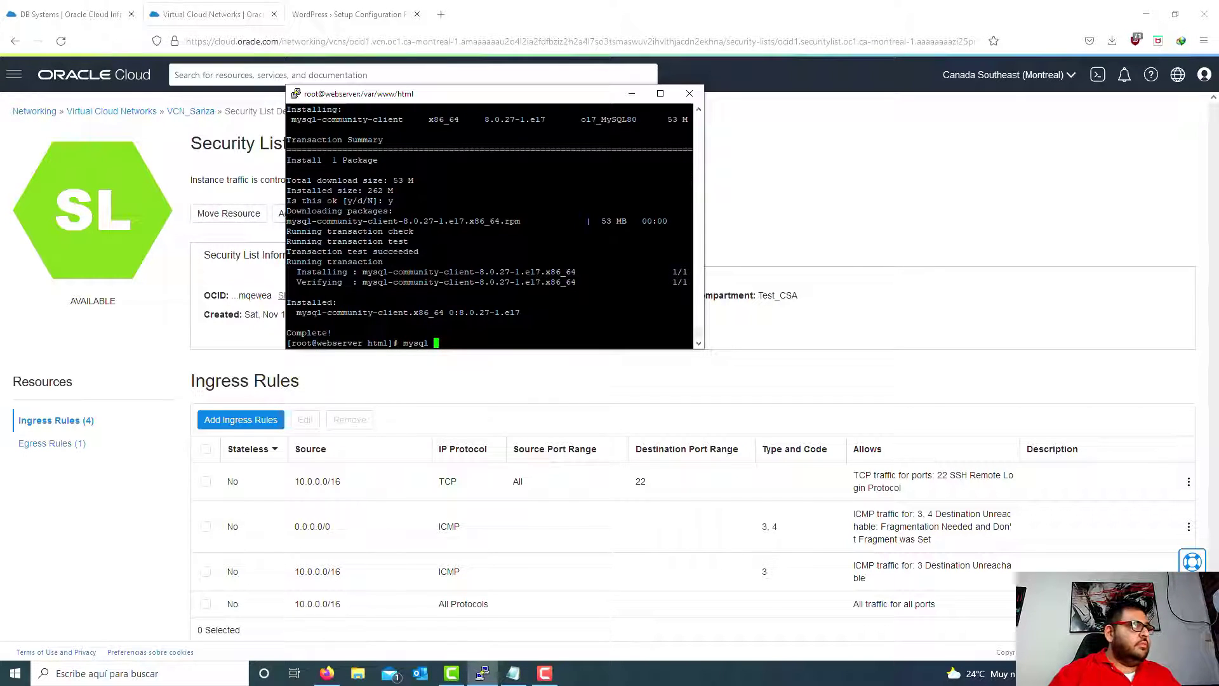
left_click(94, 13)
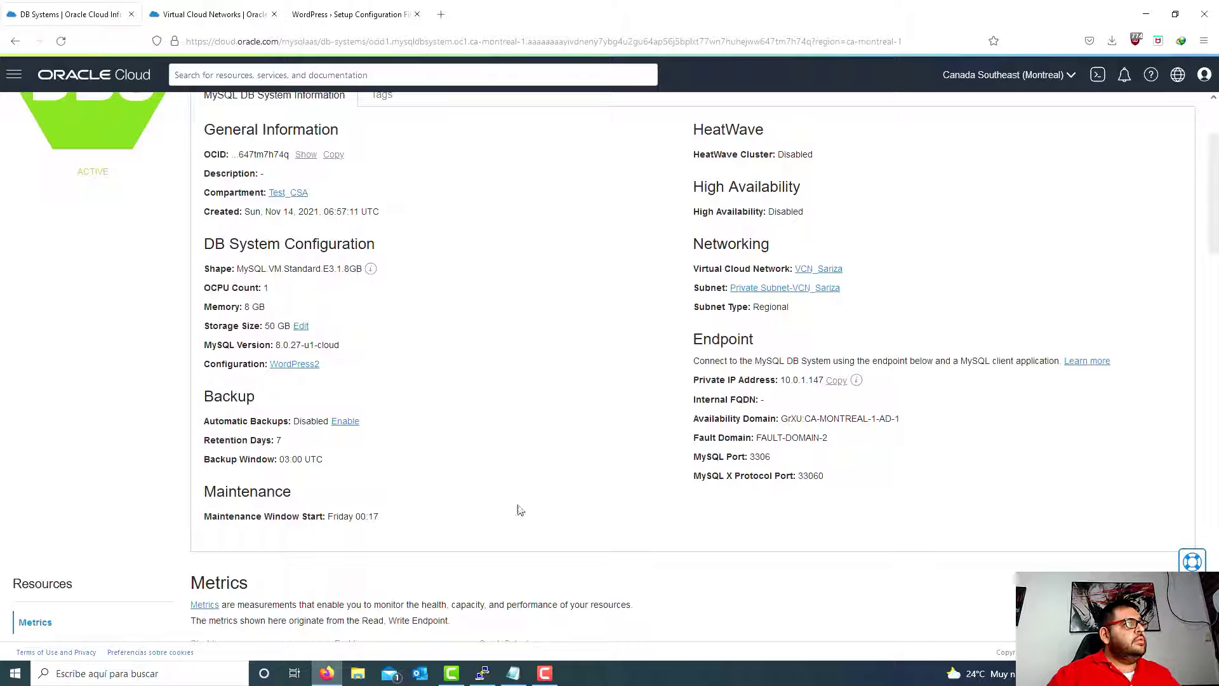
left_click(513, 673)
left_click(514, 674)
left_click(483, 673)
type("-u dba")
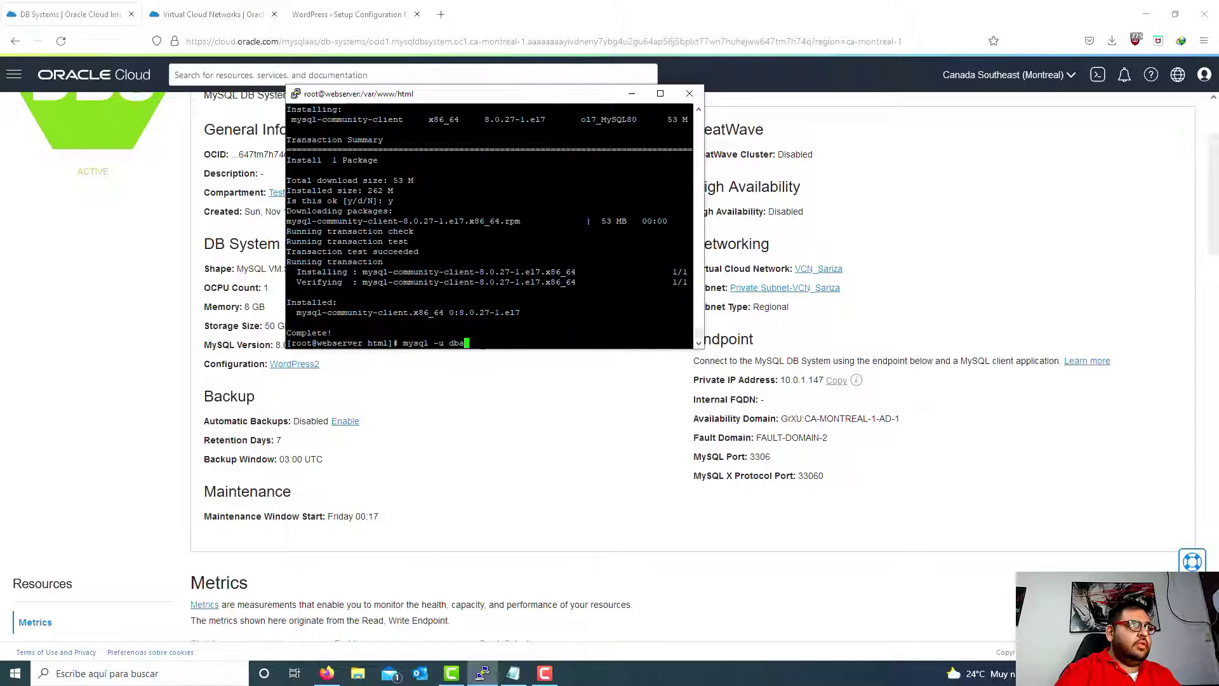
type("dmin -h")
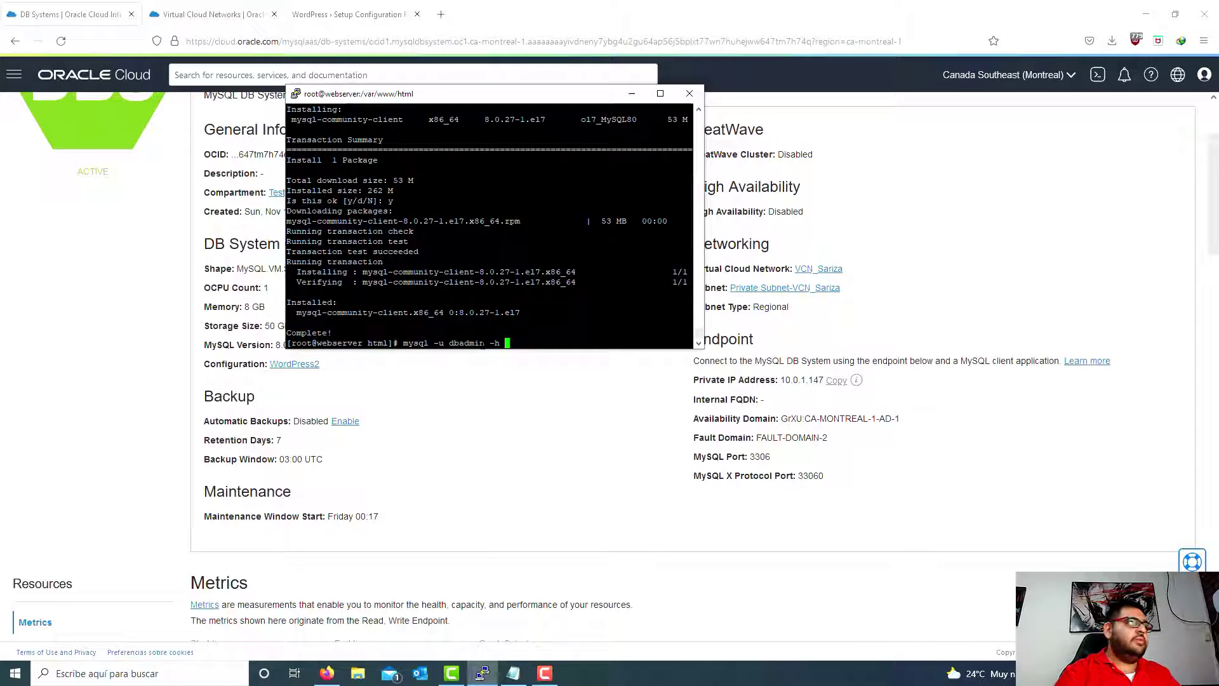
type("10")
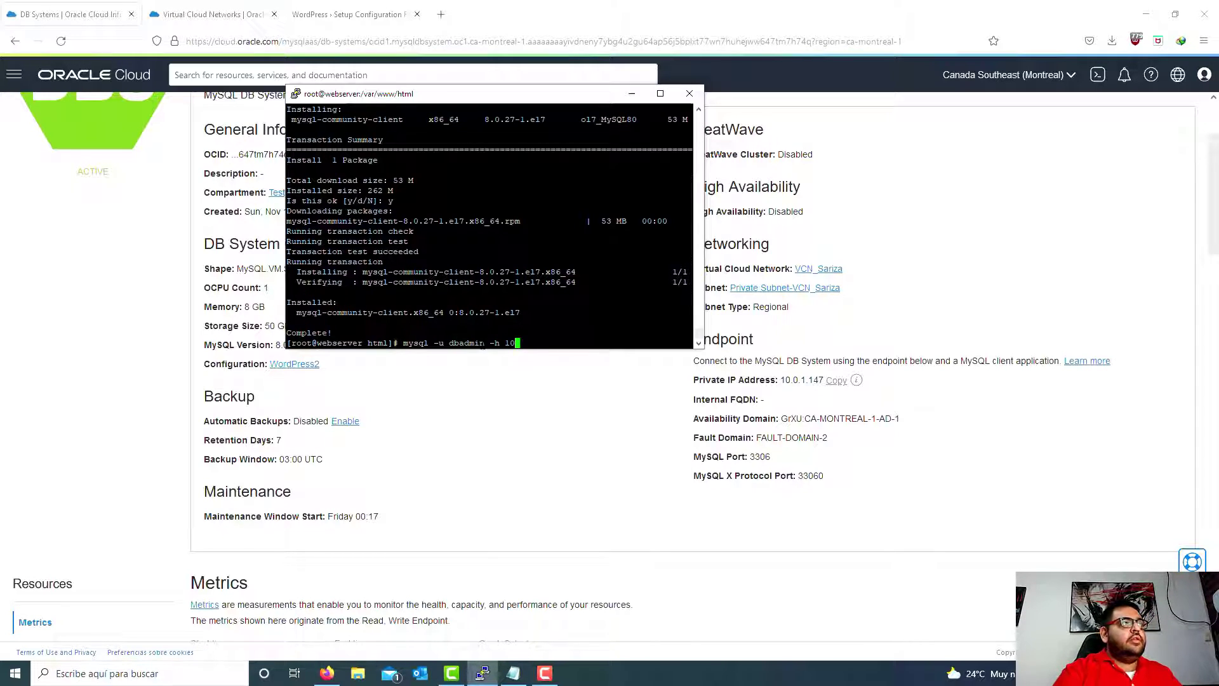
type(".0.1.")
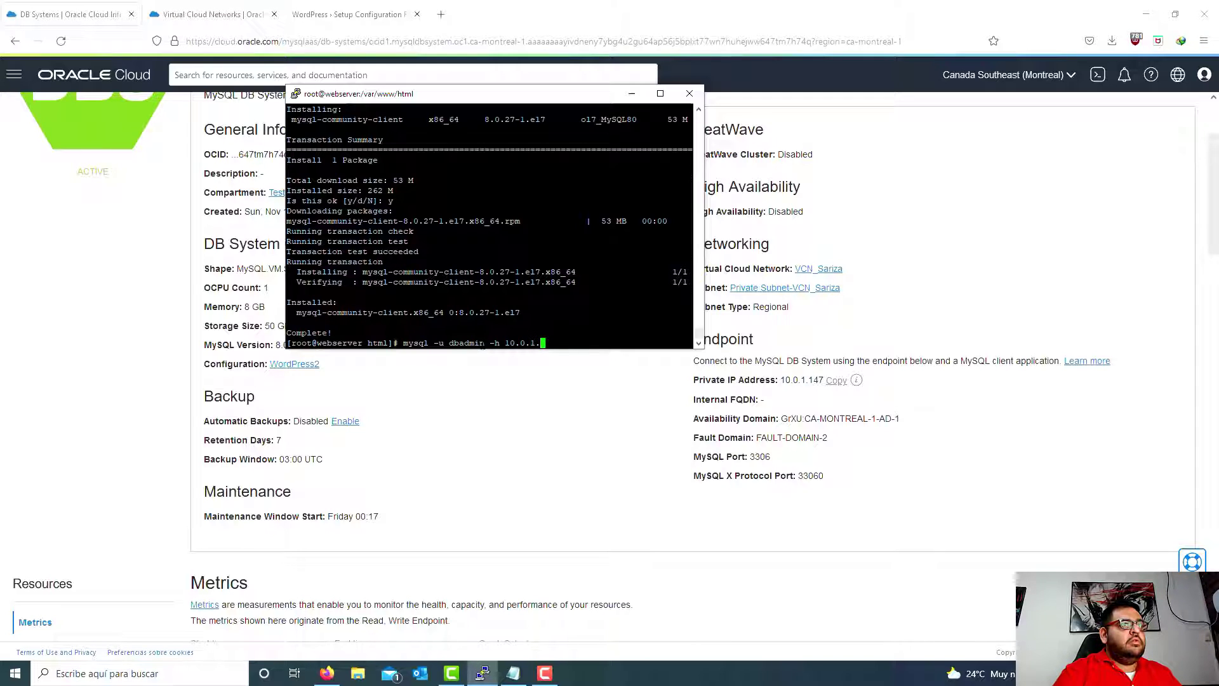
type("147")
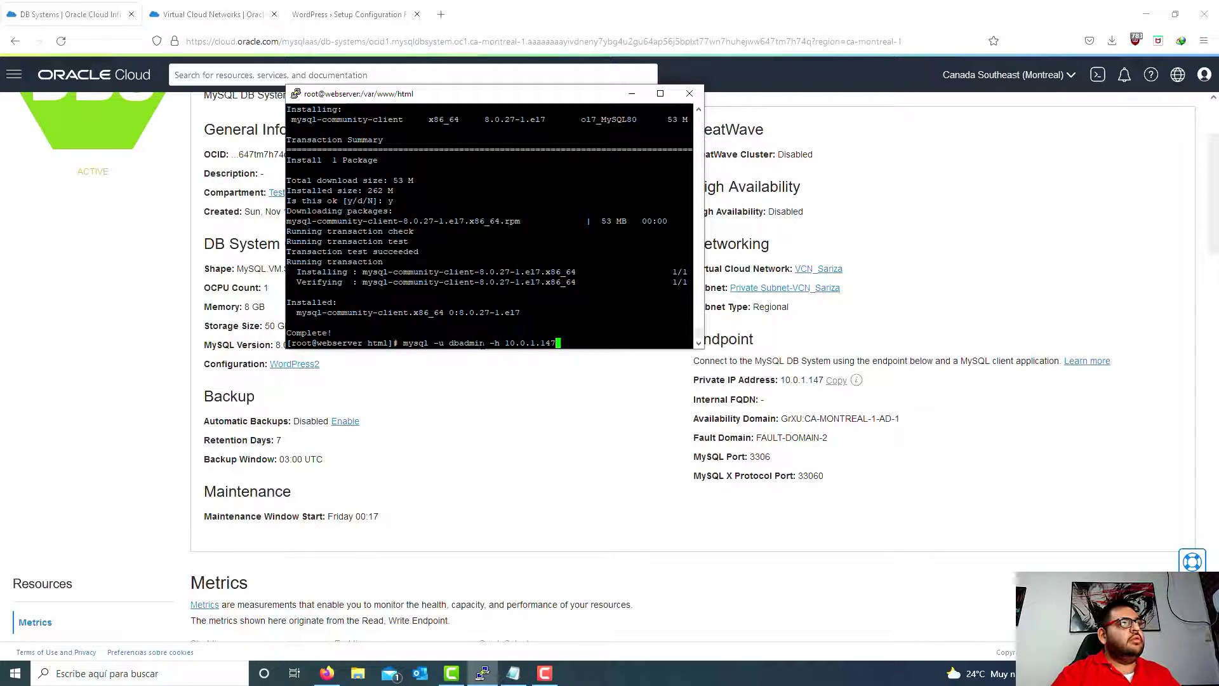
key("Return")
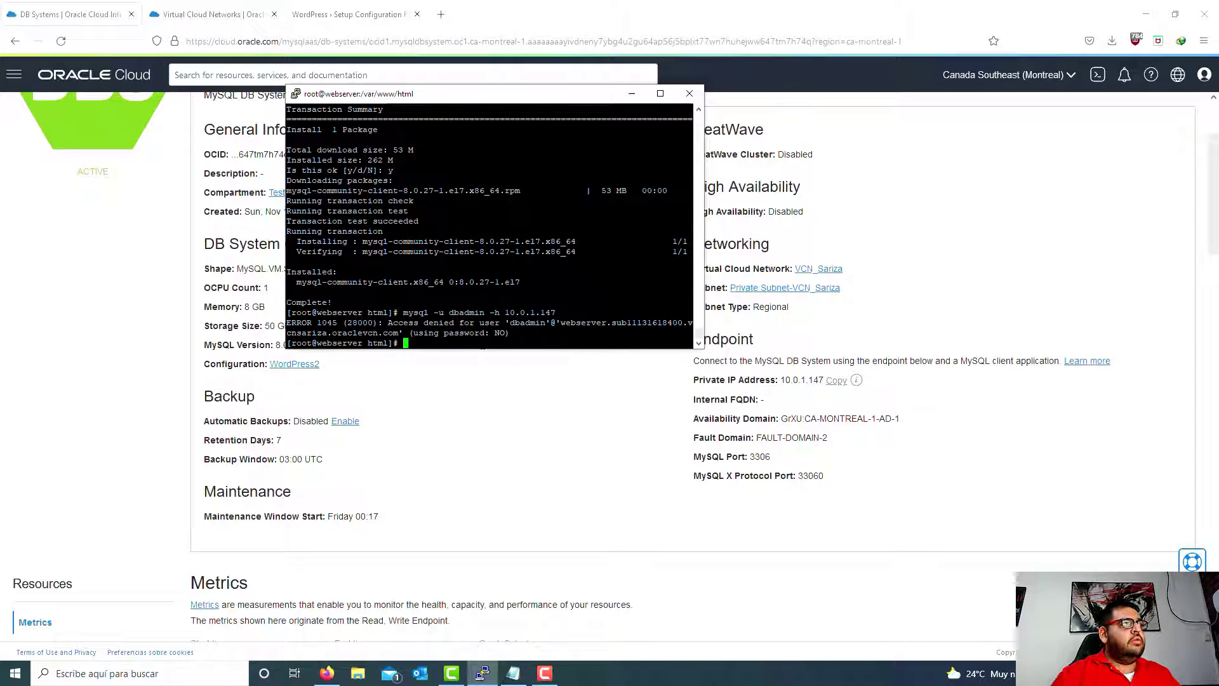
- Rerun the connection with -p and paste the dbadmin password from the notes to log in
key("Up")
key("Left")
key("Left")
key("Left")
key("Left")
key("Left")
key("Left")
key("Left")
key("Left")
key("Left")
key("Left")
key("Left")
key("Left")
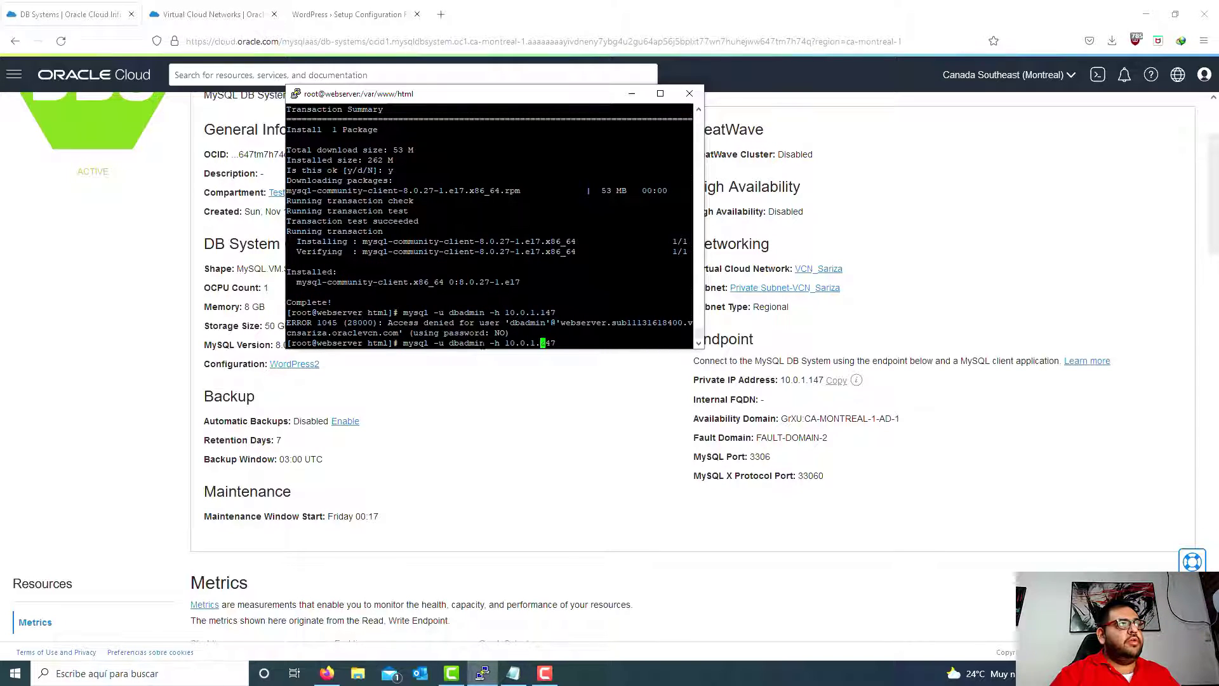
key("Left")
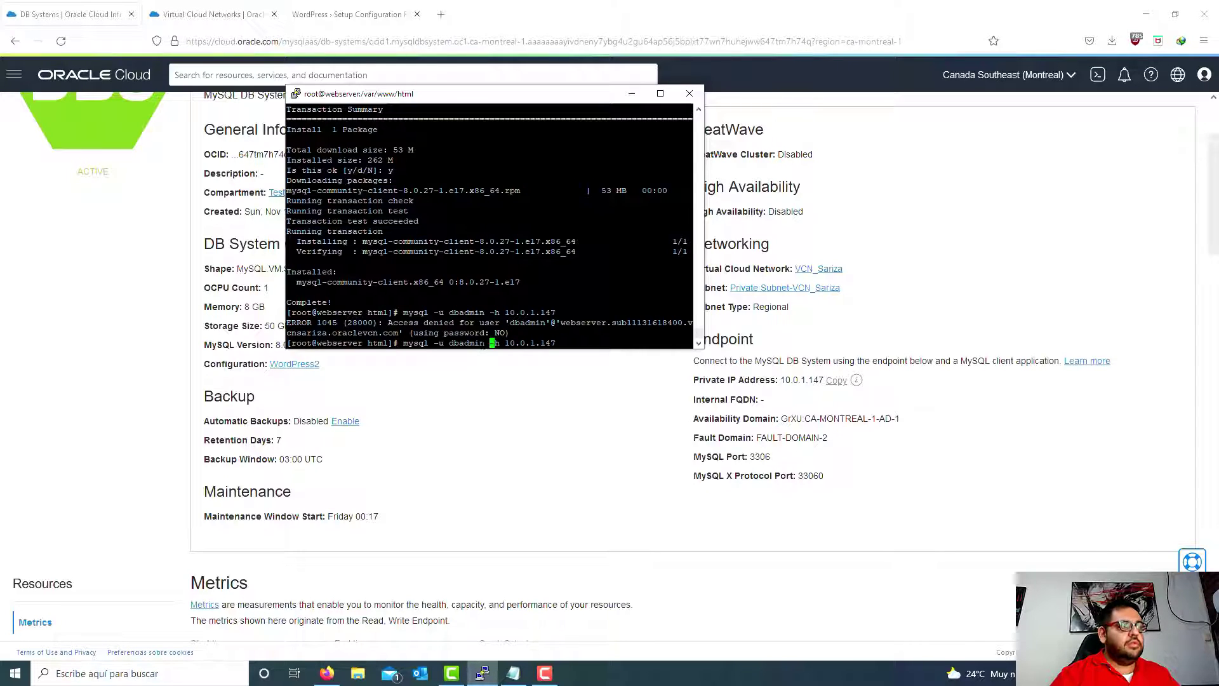
type("-p")
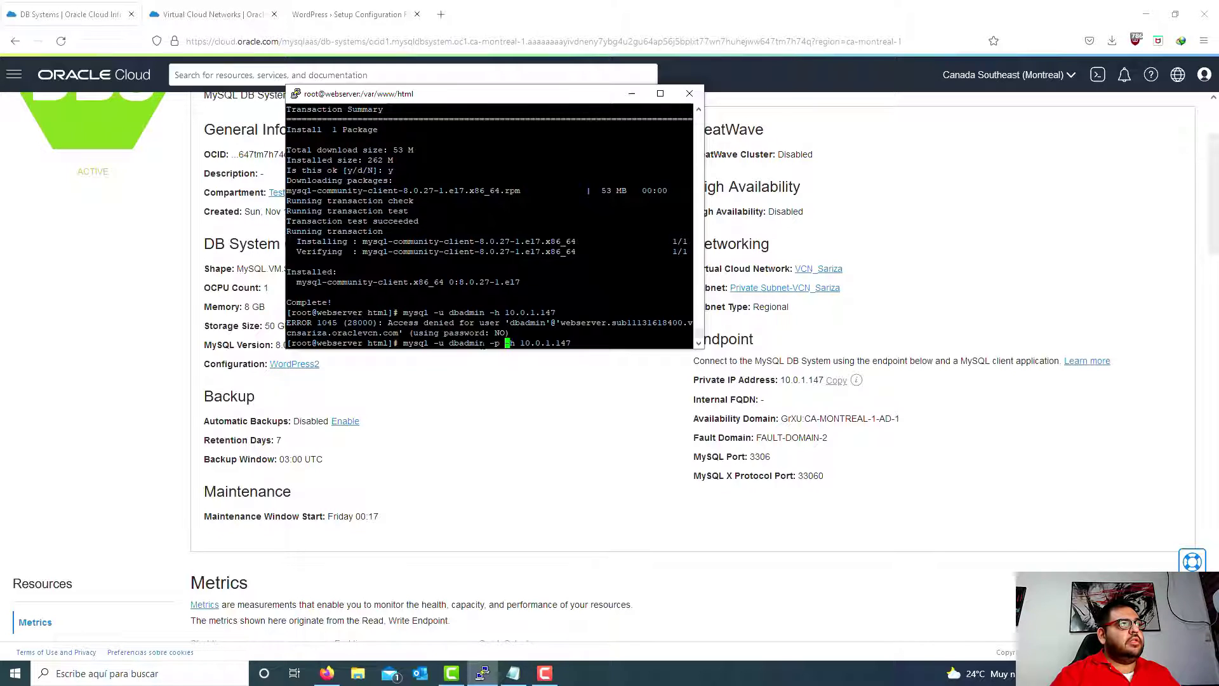
key("Return")
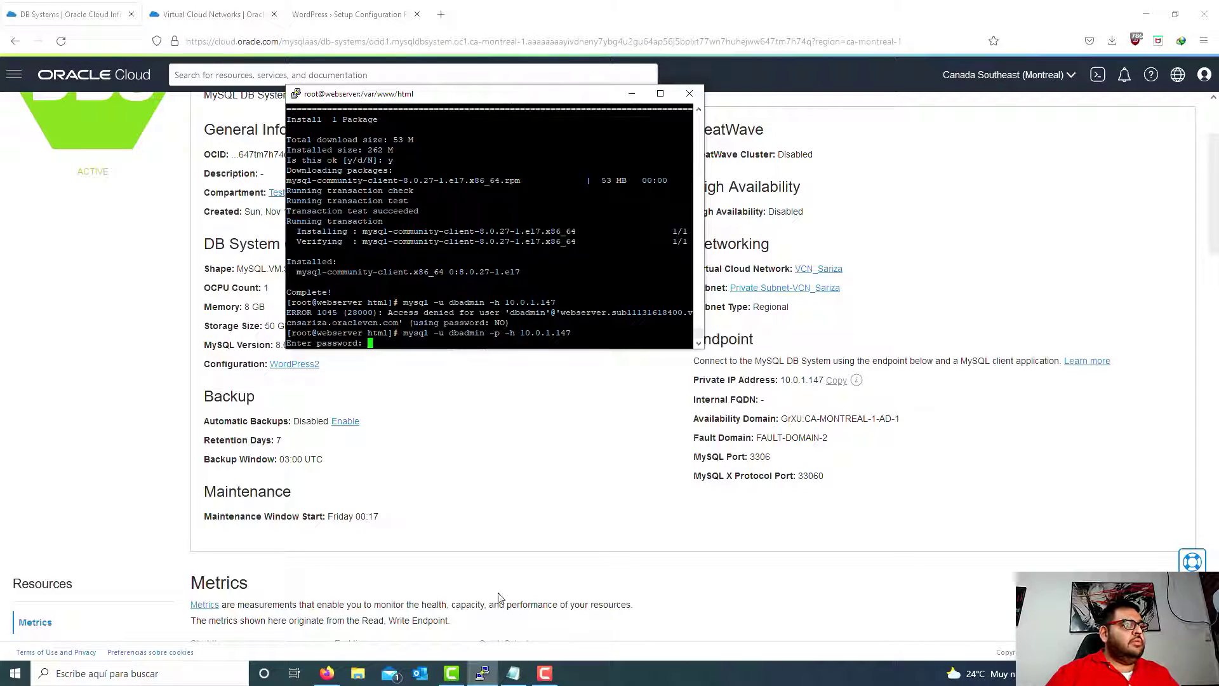
left_click(526, 682)
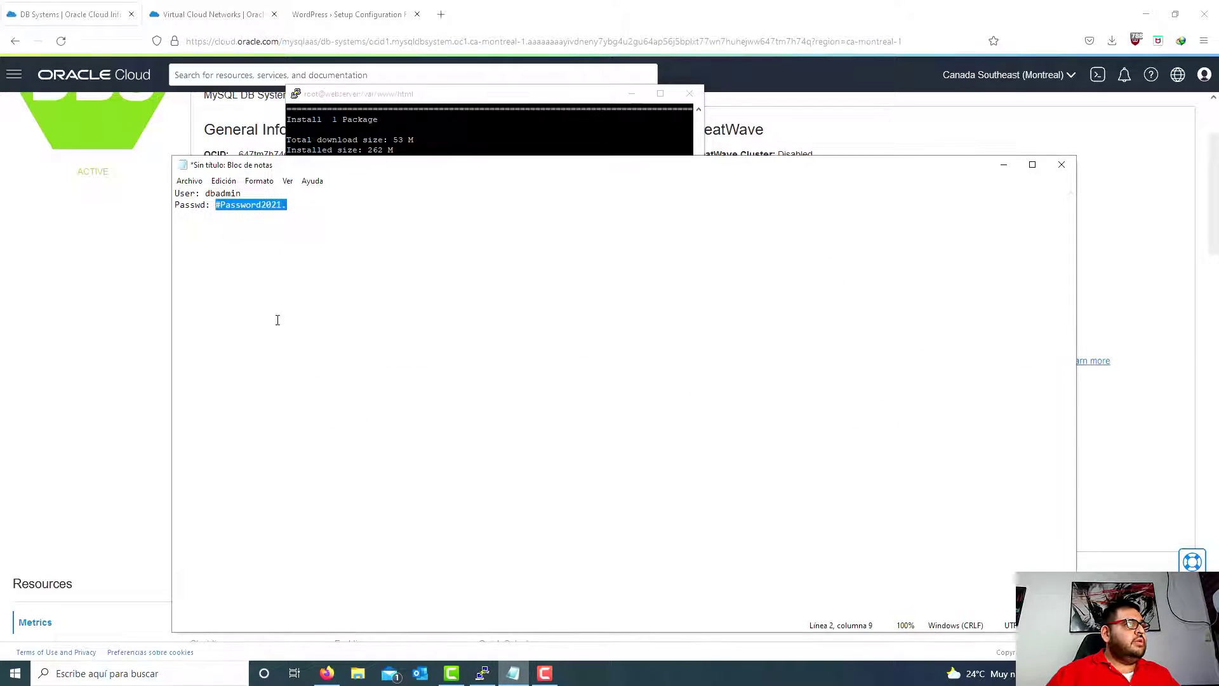
left_click(562, 99)
key("shift+Insert")
key("Return")
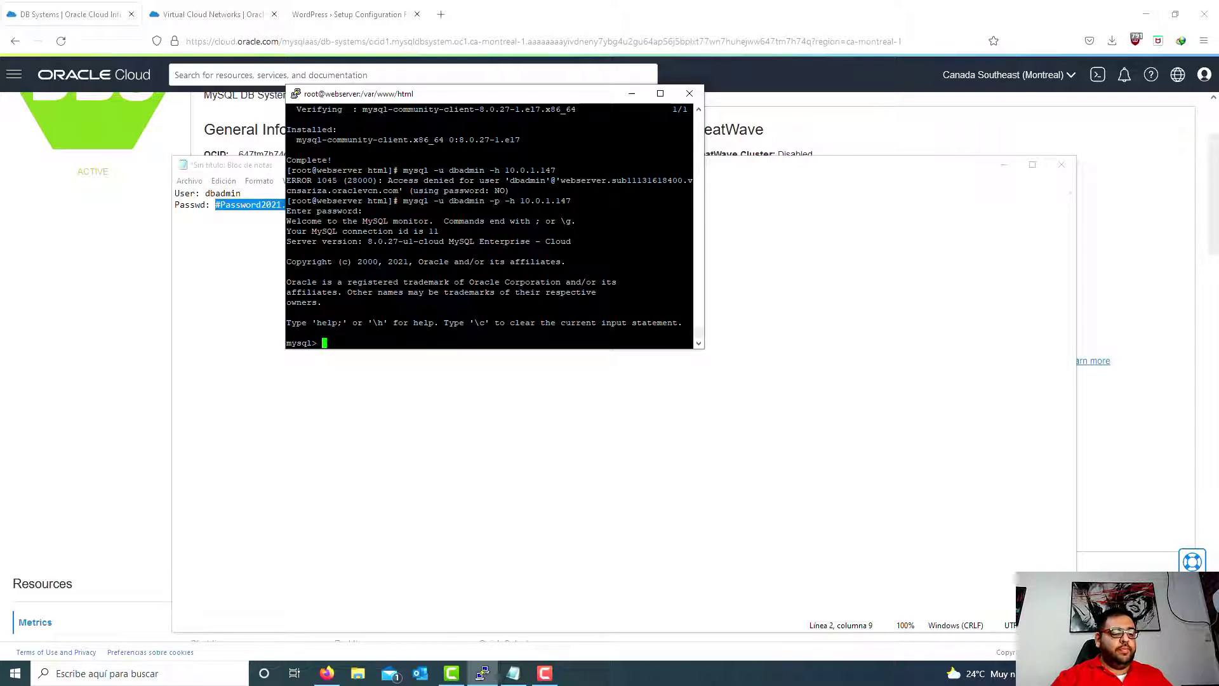
- List the existing databases with show databases;
type("show")
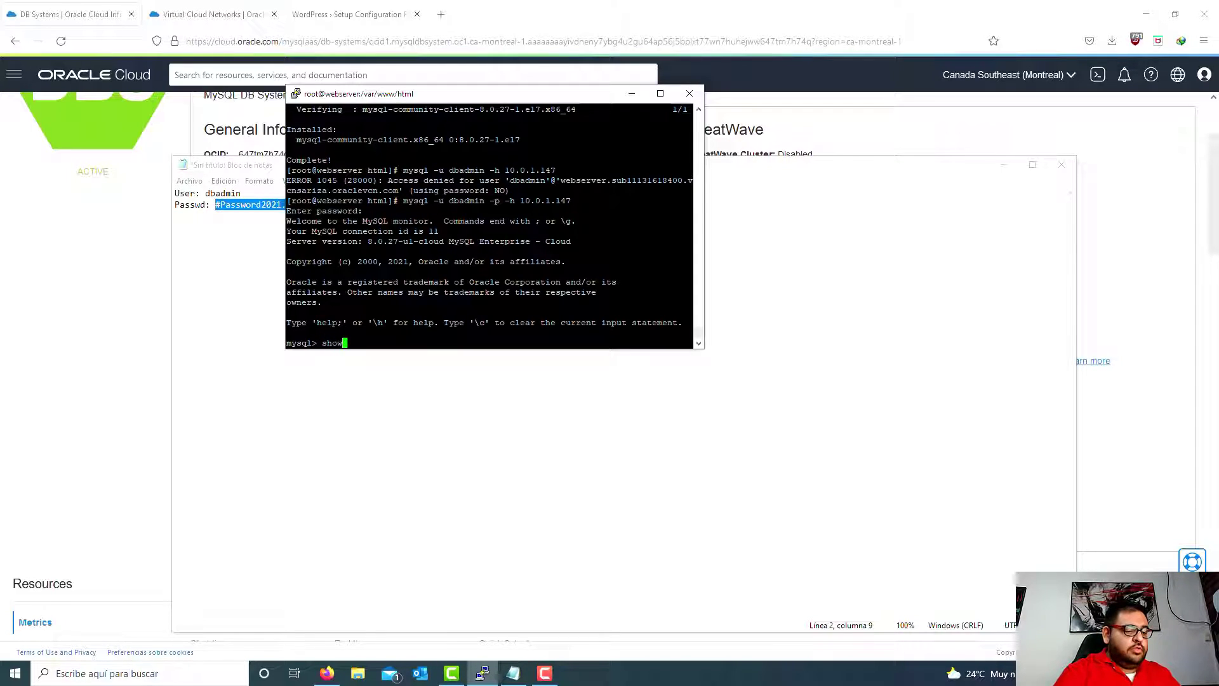
type(" databases;")
key("Return")
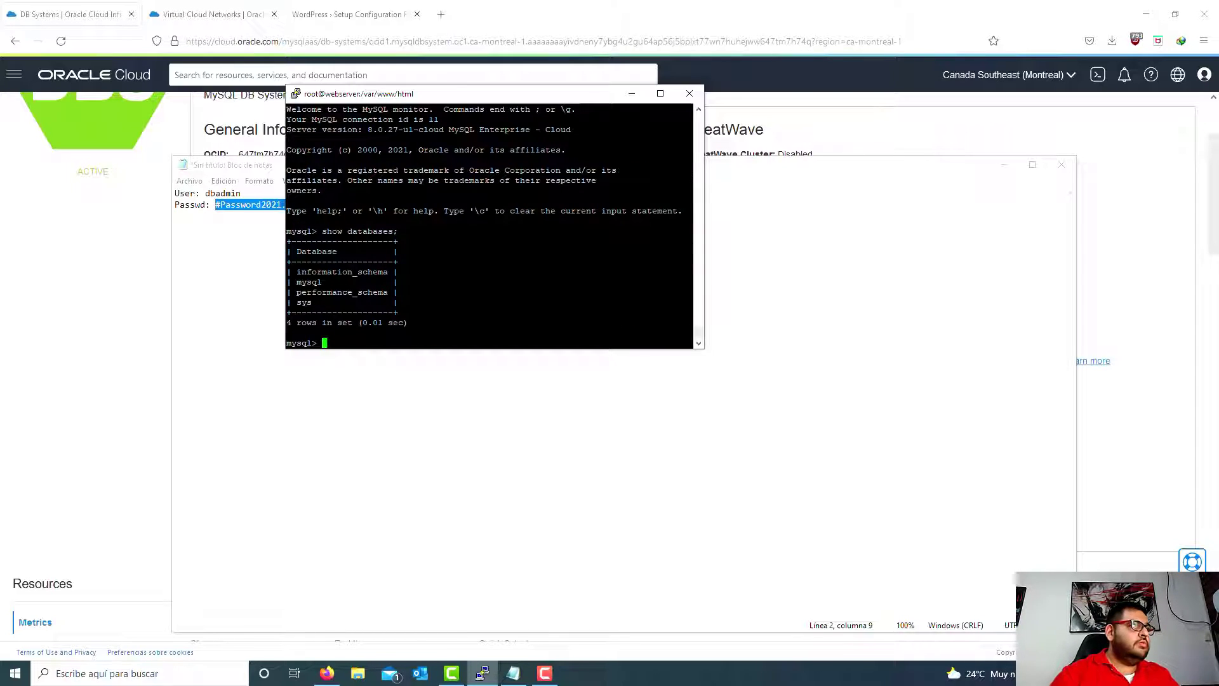
left_click(1007, 171)
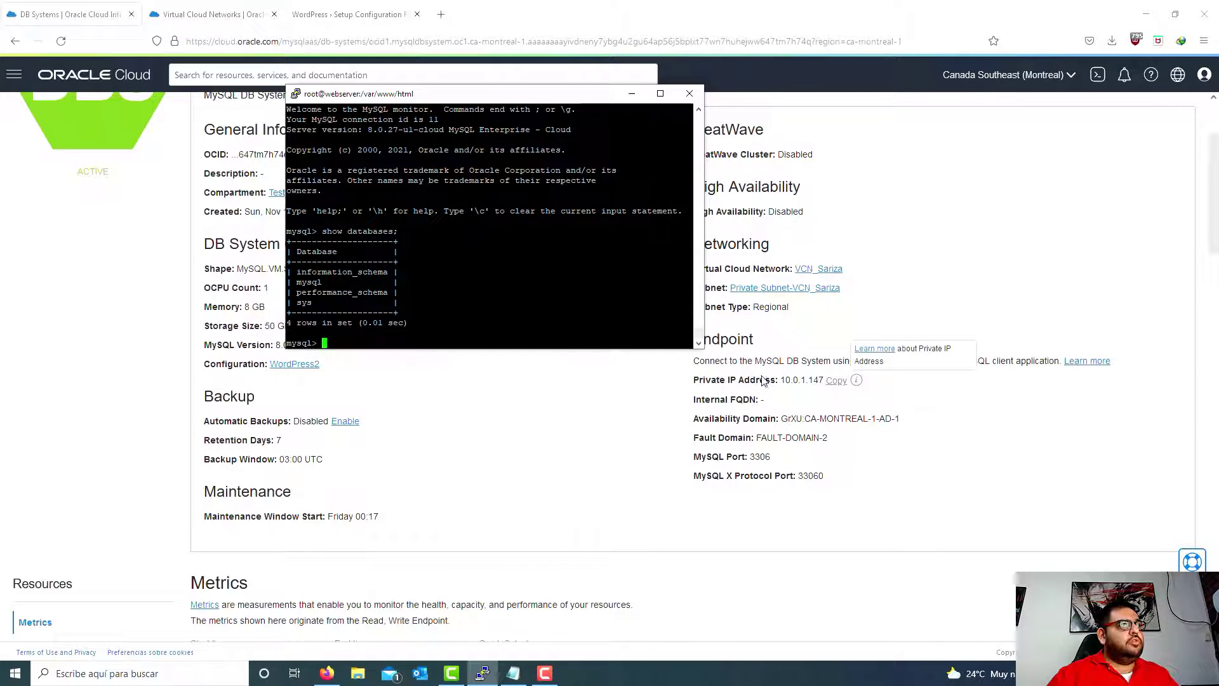
left_click_drag(322, 304, 288, 272)
left_click(319, 284)
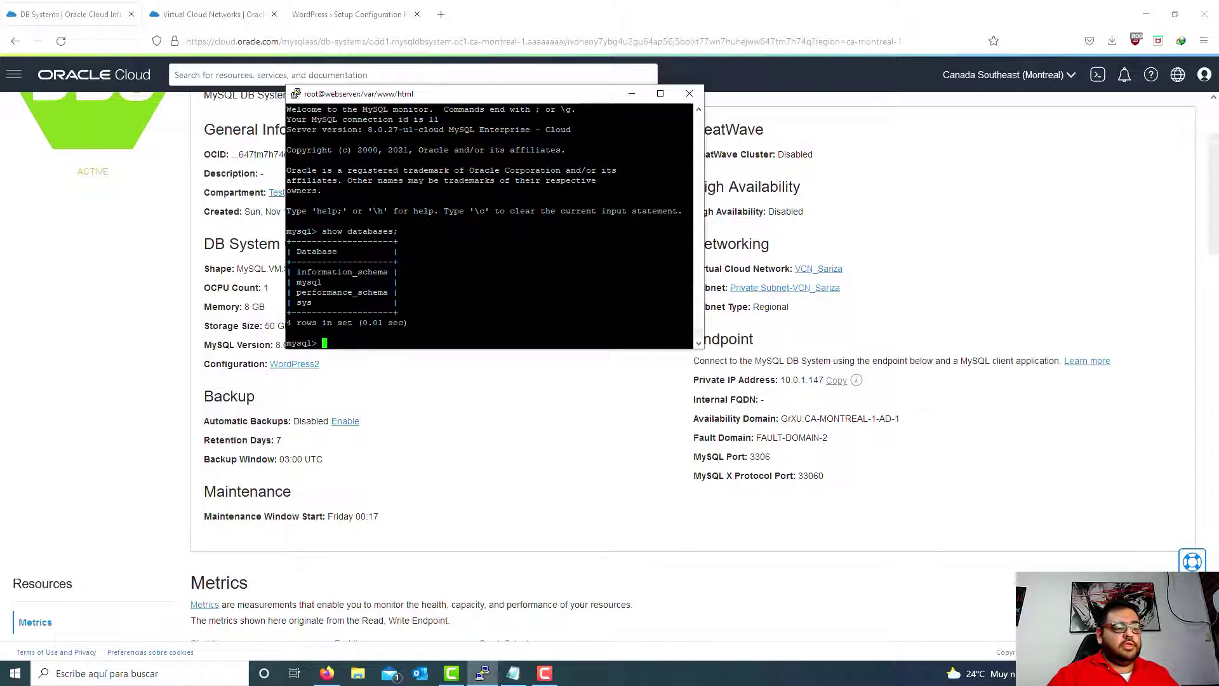
- Create the wordpress database and confirm it appears in the database list
type("create a")
type("atabase ")
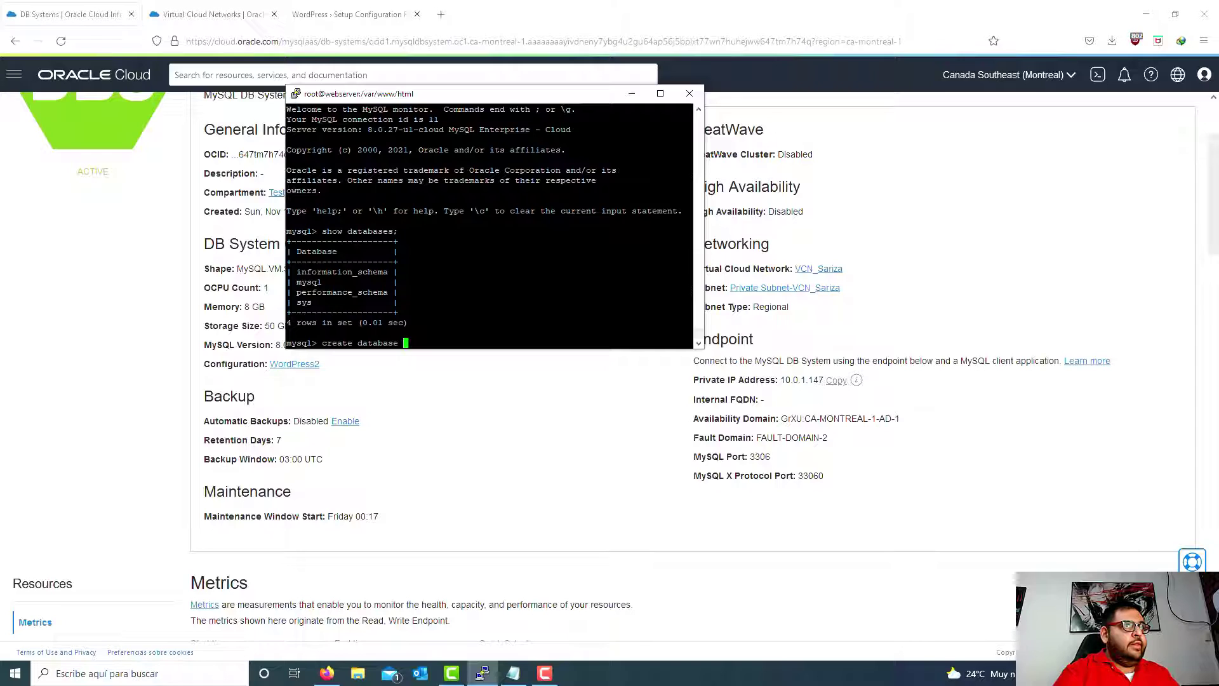
type("wordpress")
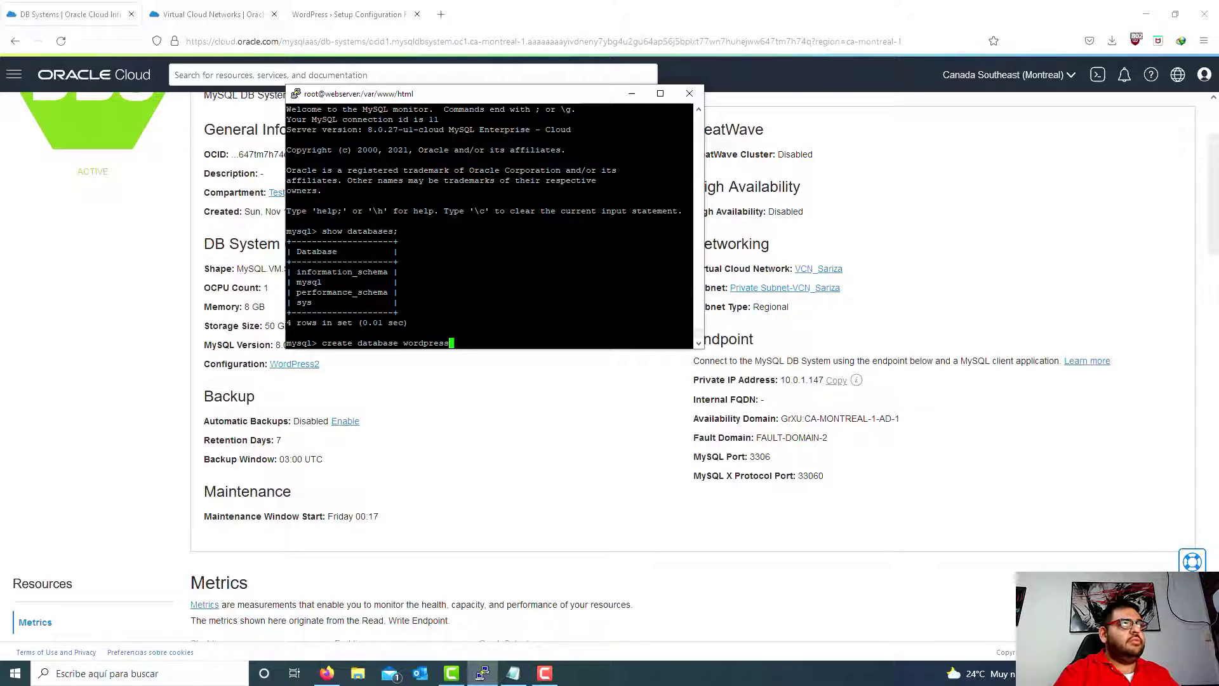
type(";")
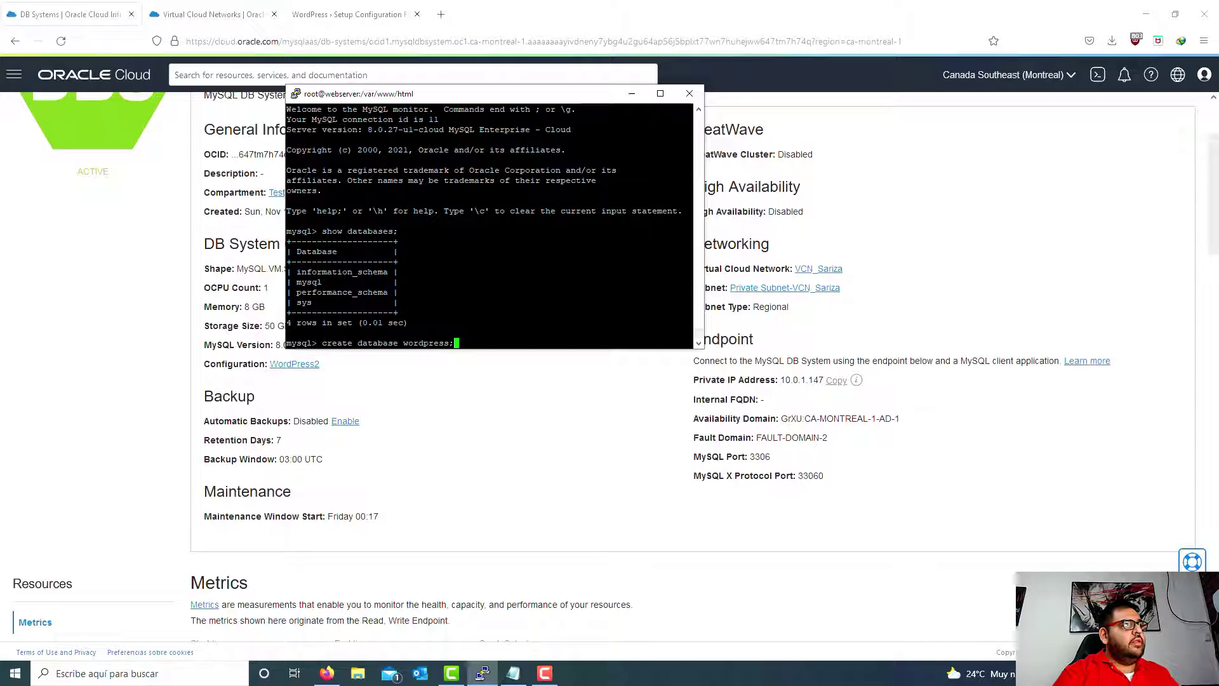
key("Return")
type("show databases;")
key("Return")
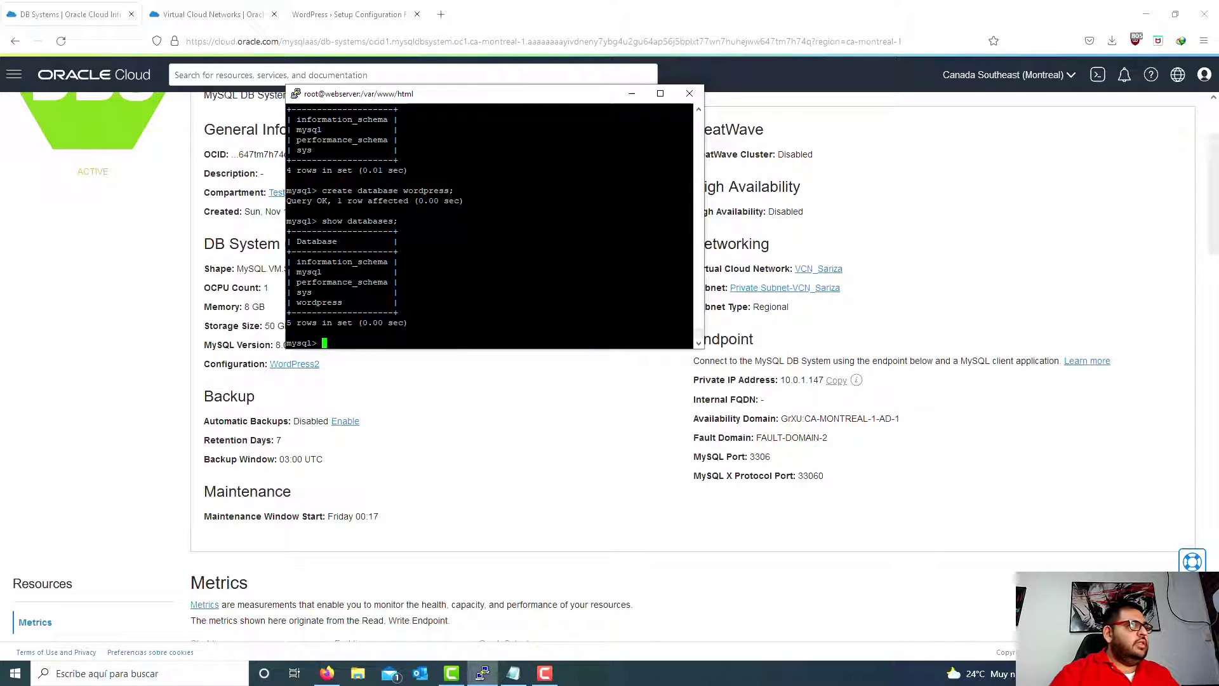
left_click_drag(317, 303, 341, 302)
left_click(333, 303)
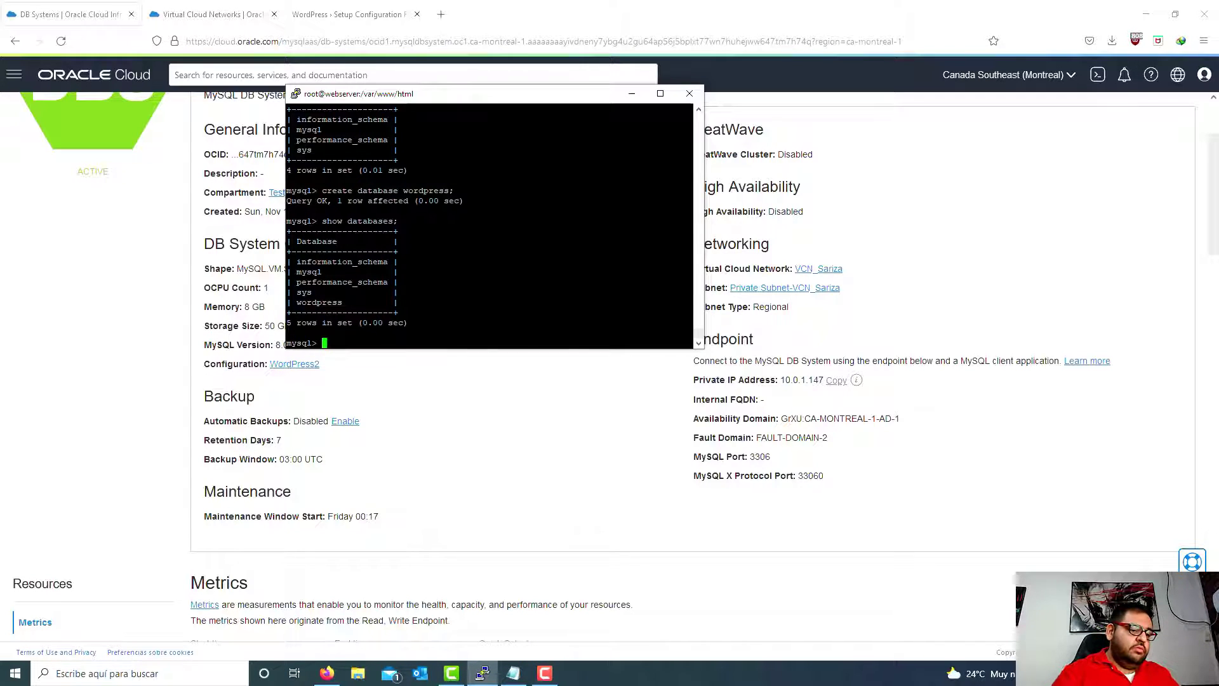
- Exit the MySQL client with quit
type("flushd")
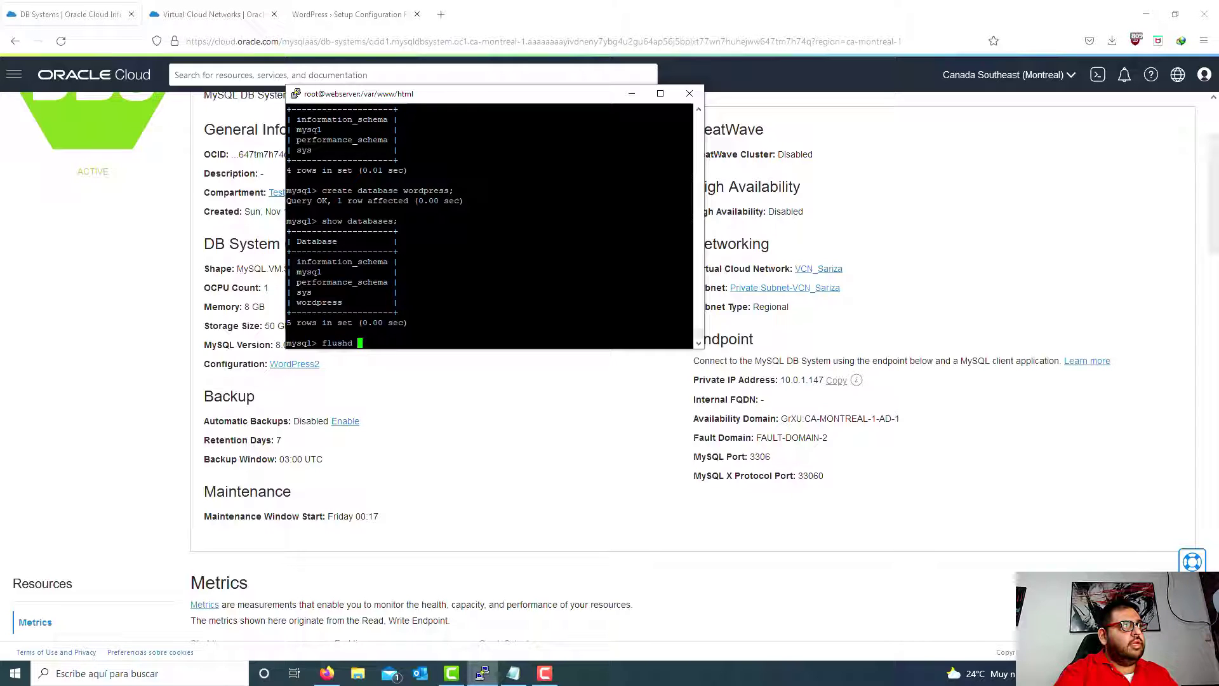
key("BackSpace")
key("BackSpace")
key("BackSpace")
key("BackSpace")
key("BackSpace")
key("BackSpace")
key("BackSpace")
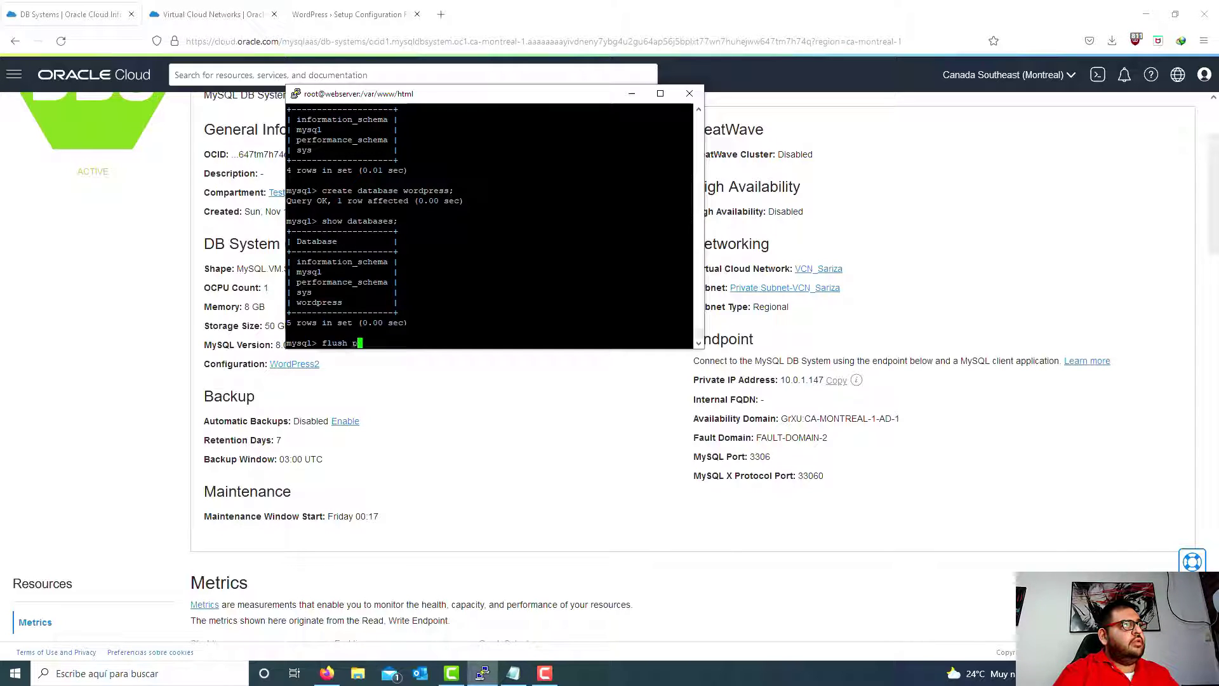
type("quit")
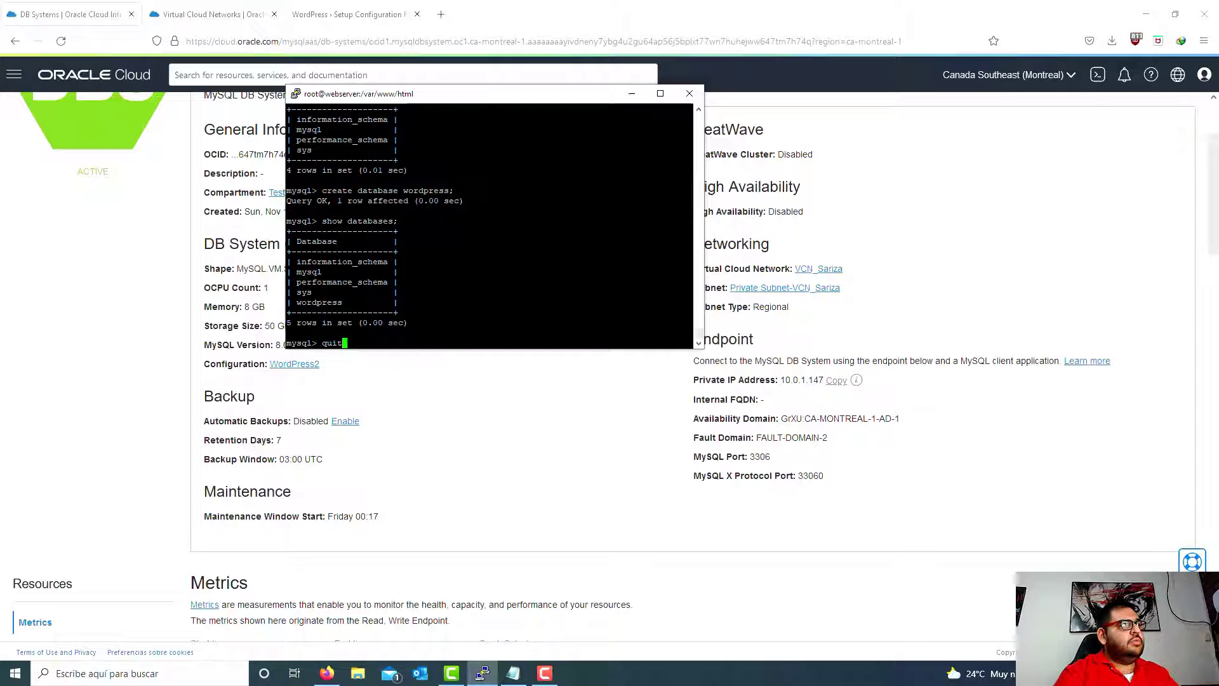
key("Return")
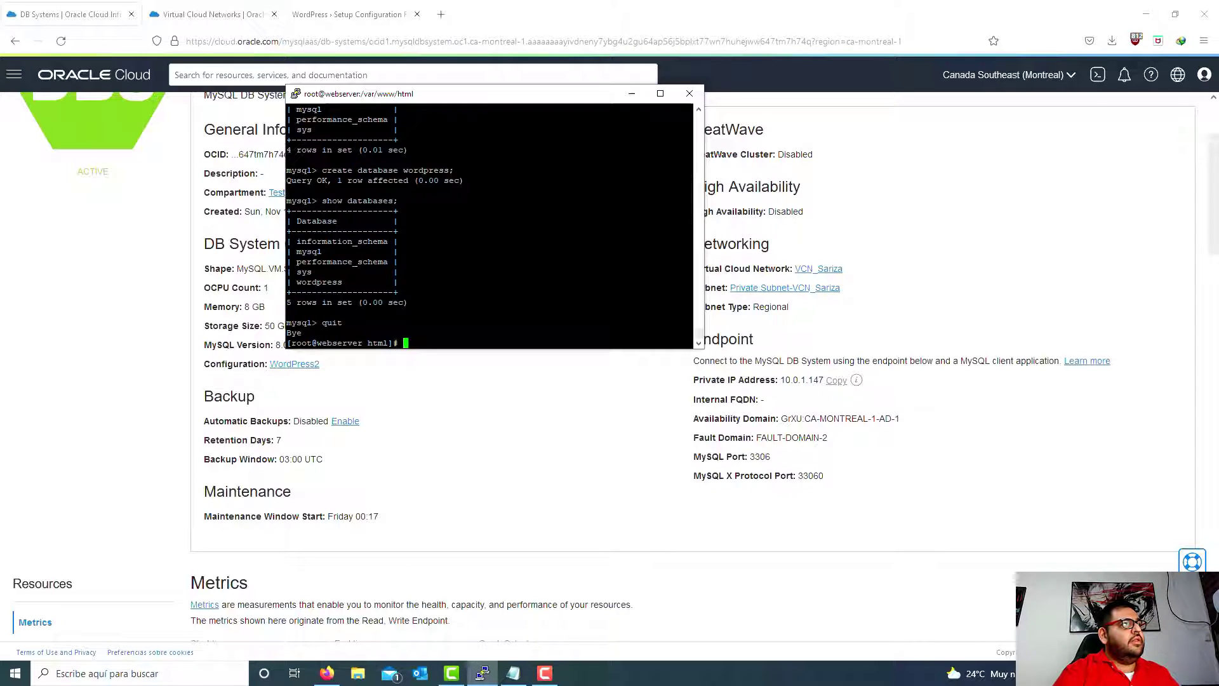
- Reload the WordPress site root and proceed to the database connection form
left_click(315, 10)
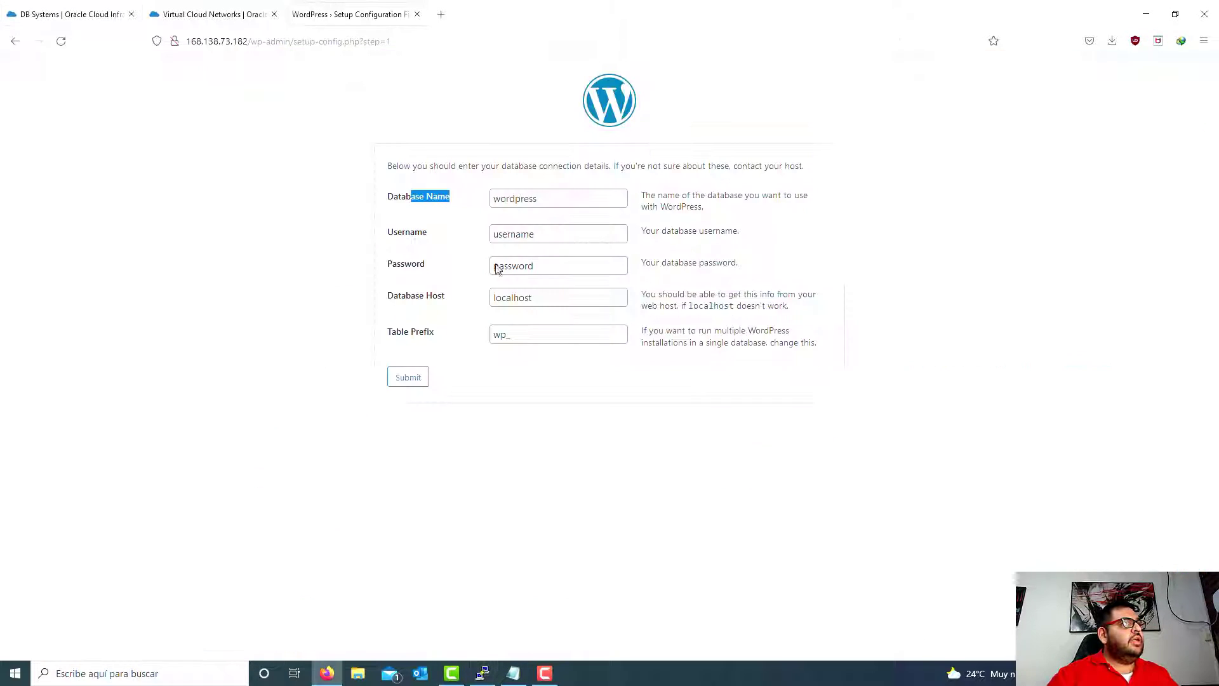
left_click(554, 199)
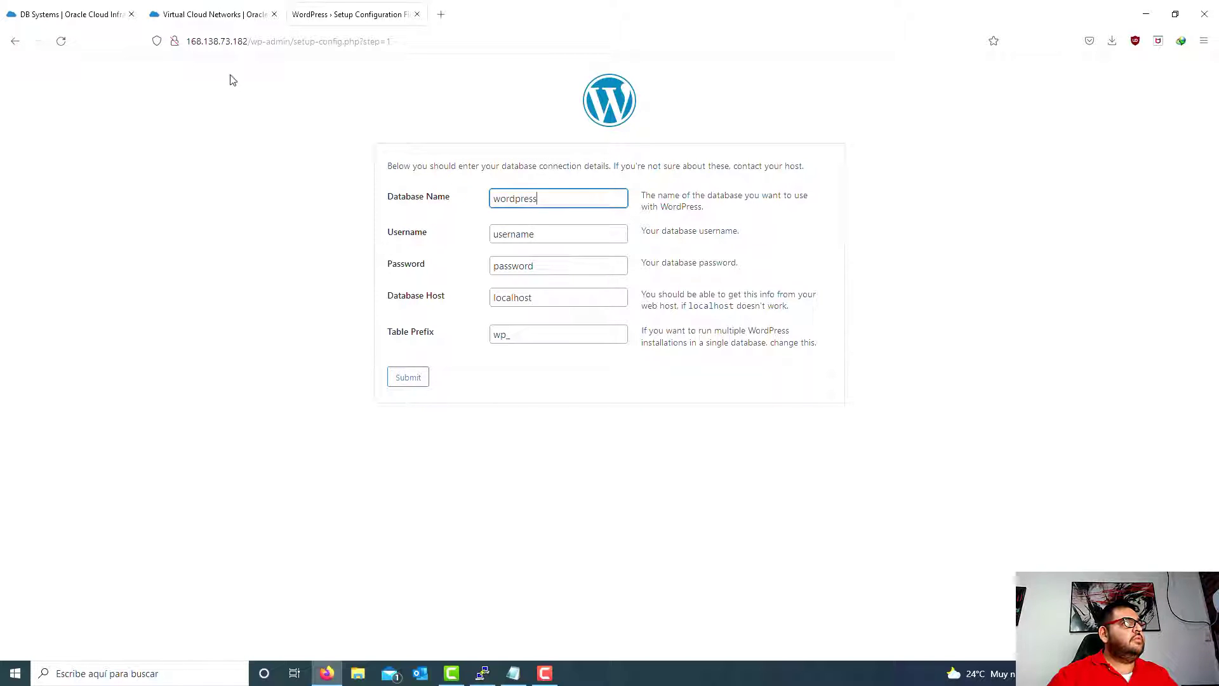
left_click_drag(249, 42, 393, 42)
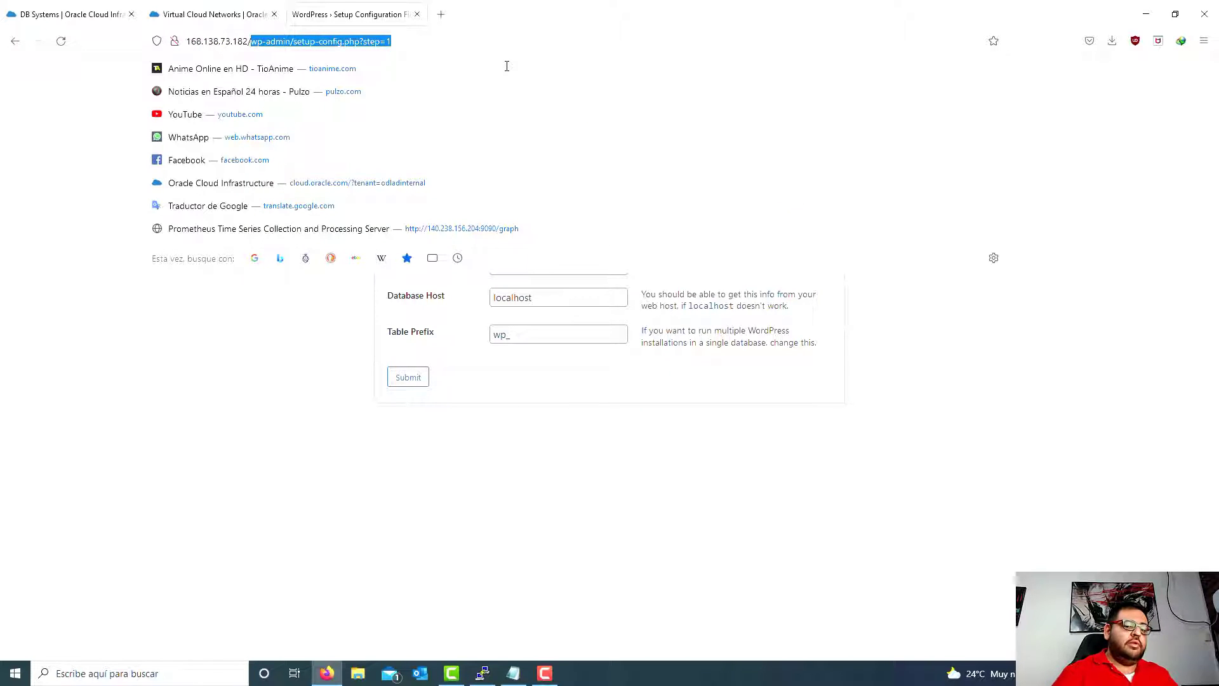
key("BackSpace")
key("Return")
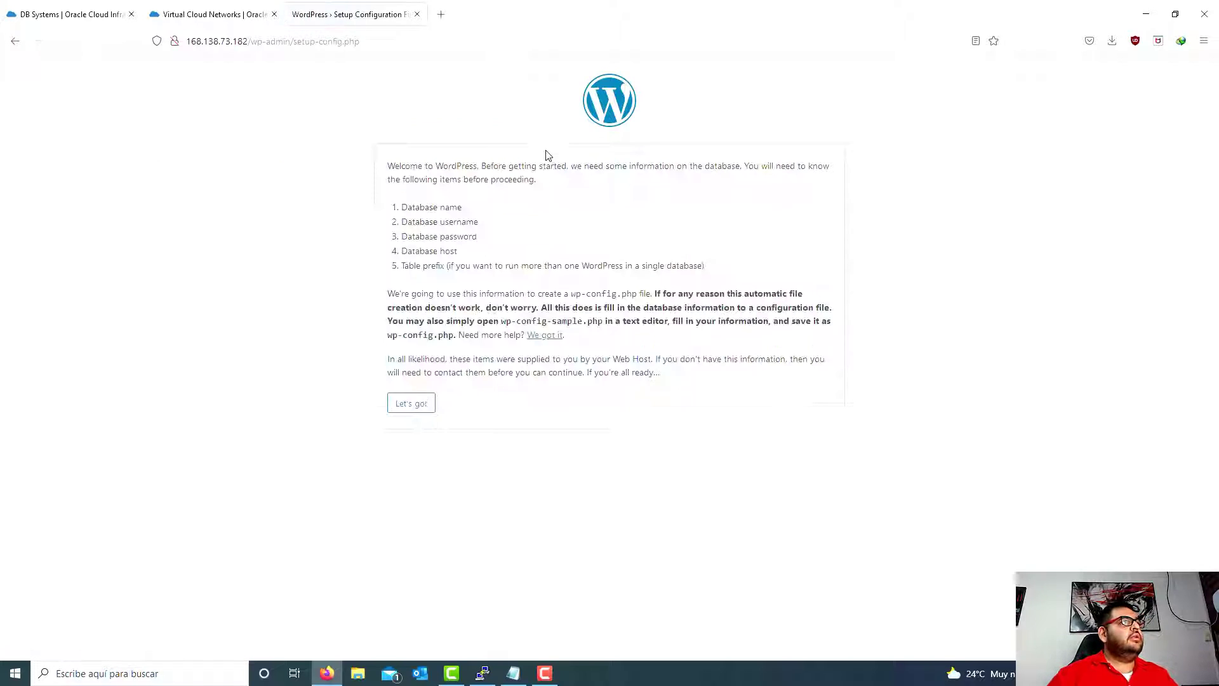
left_click(436, 413)
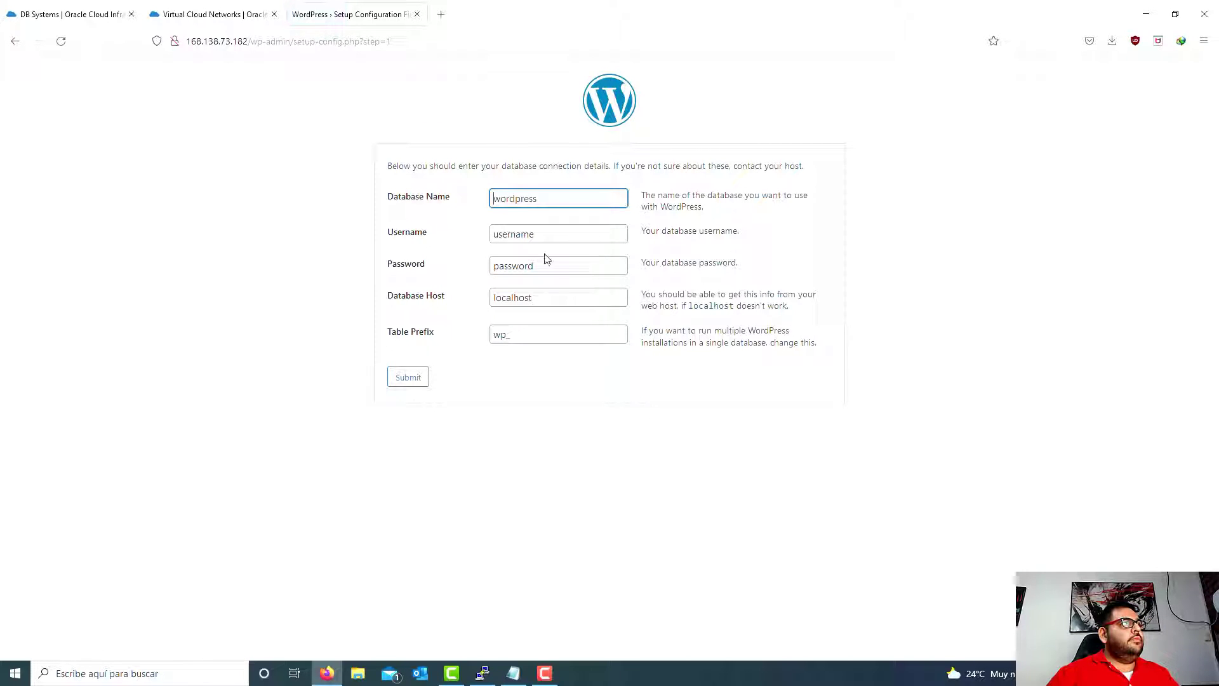
- Enter database name wordpress, username dbadmin, and paste the database password from the notes
left_click_drag(550, 198, 347, 190)
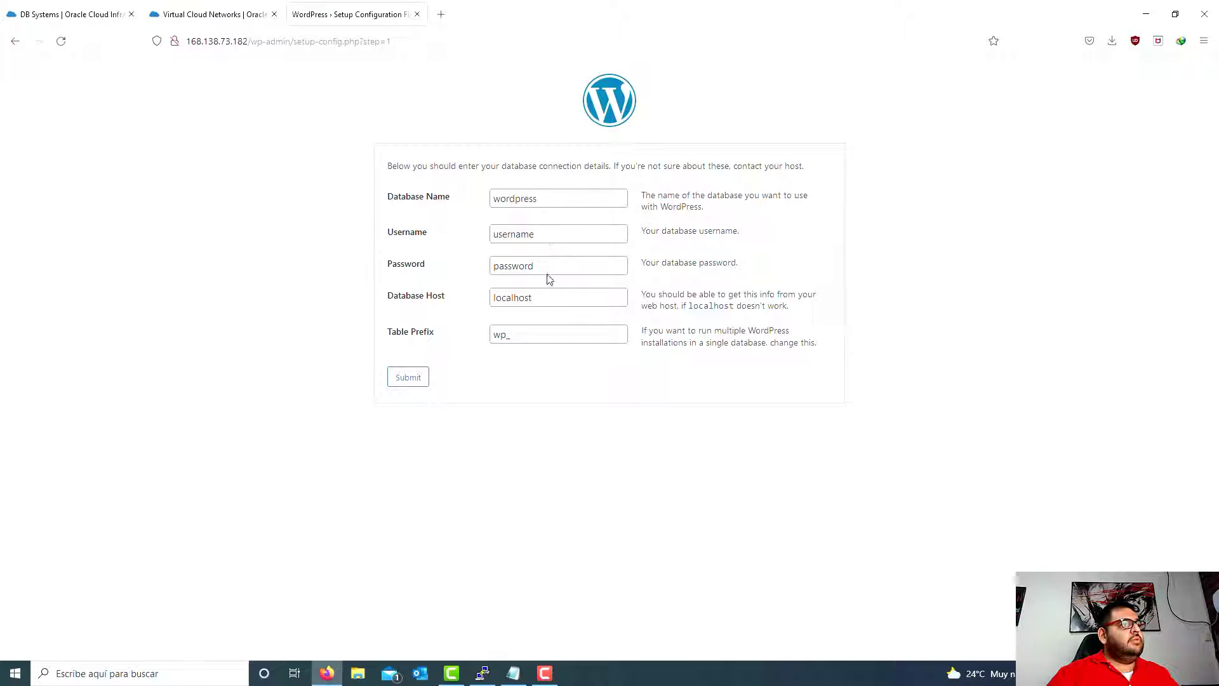
left_click(483, 673)
left_click(482, 674)
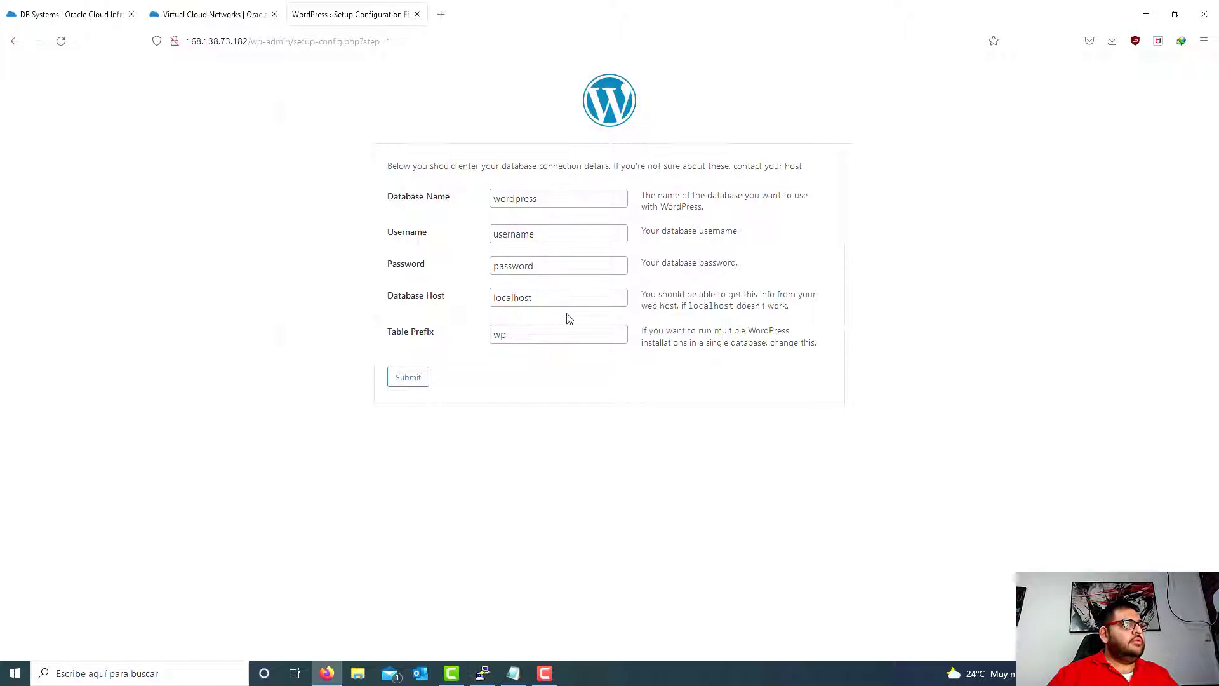
left_click(514, 673)
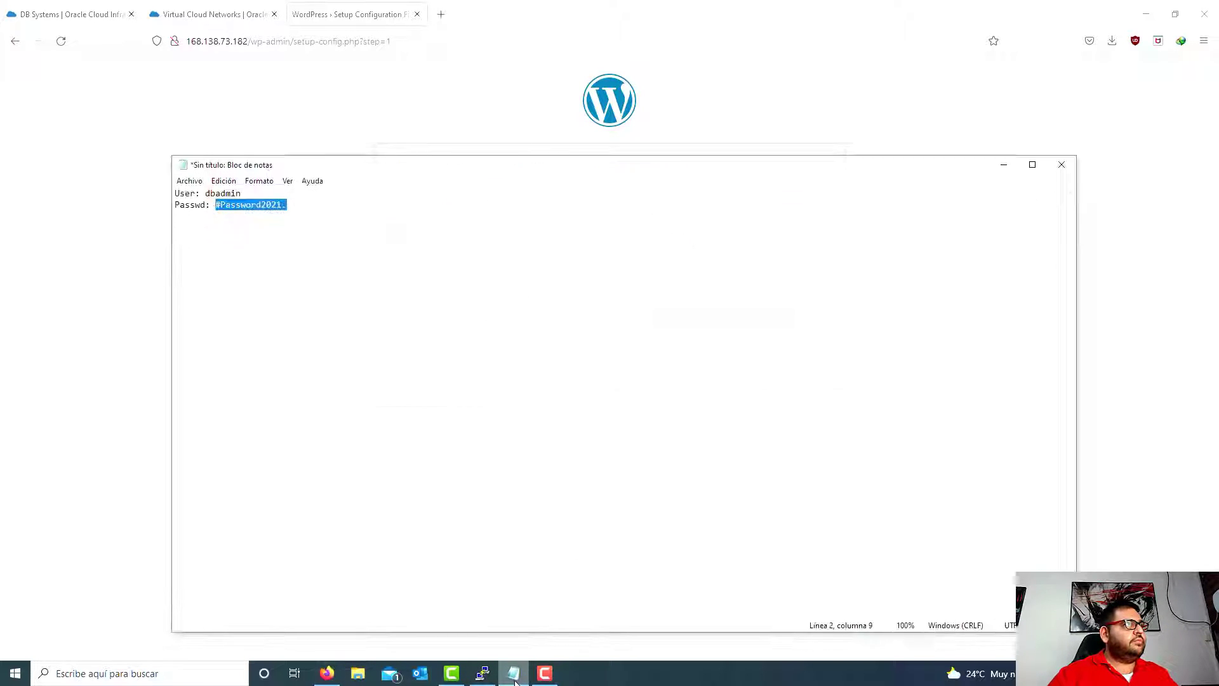
left_click(513, 674)
double_click(550, 237)
key("Tab")
left_click(514, 672)
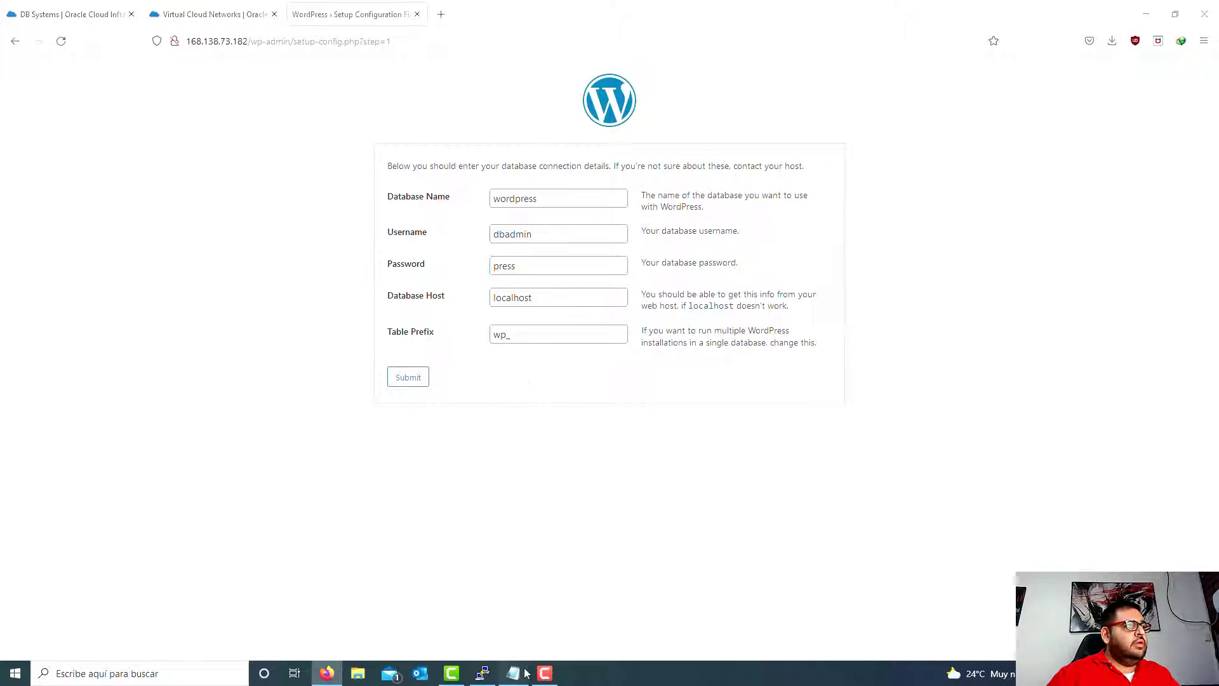
left_click(127, 314)
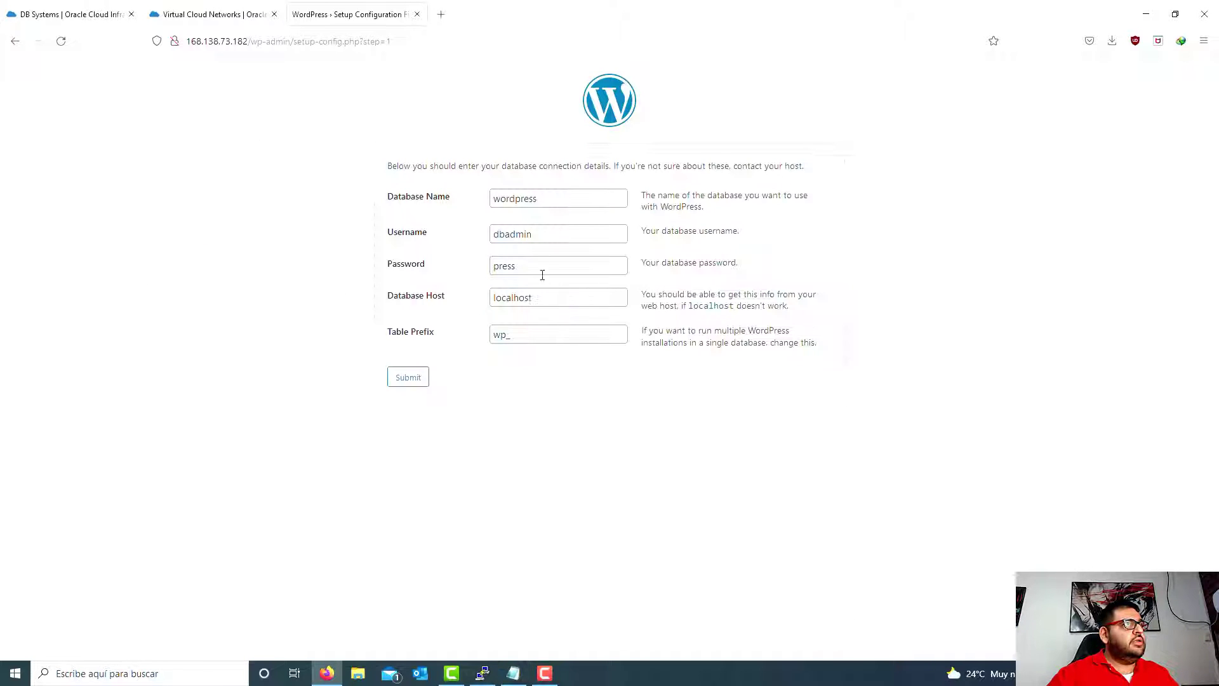
double_click(536, 266)
key("ctrl+v")
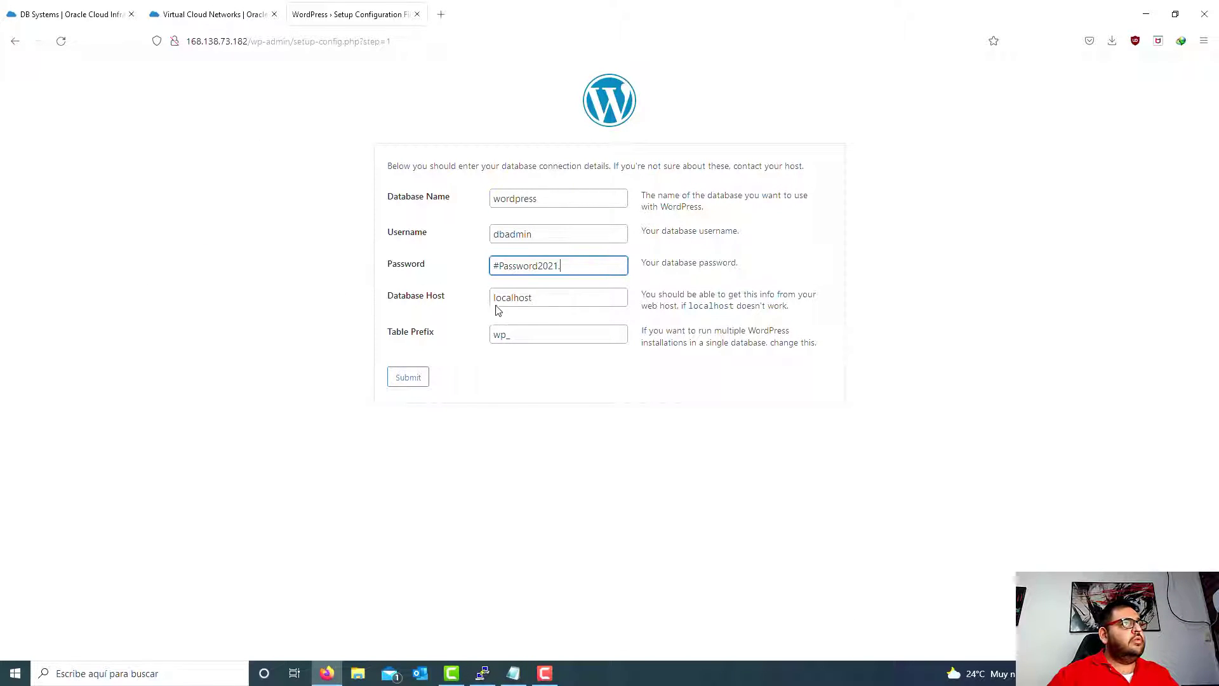
- Set Database Host to the DB system's private IP 10.0.1.147, copied from its details page
left_click(568, 297)
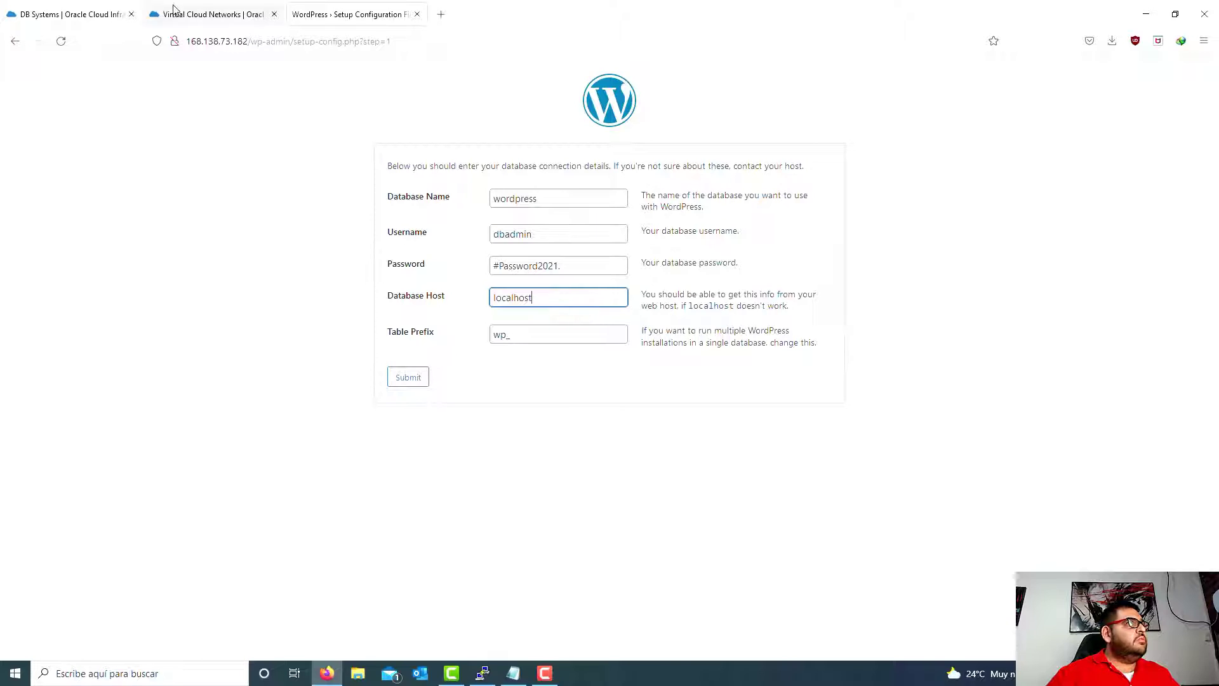
key("ctrl+shift+Tab")
key("ctrl+shift+Tab")
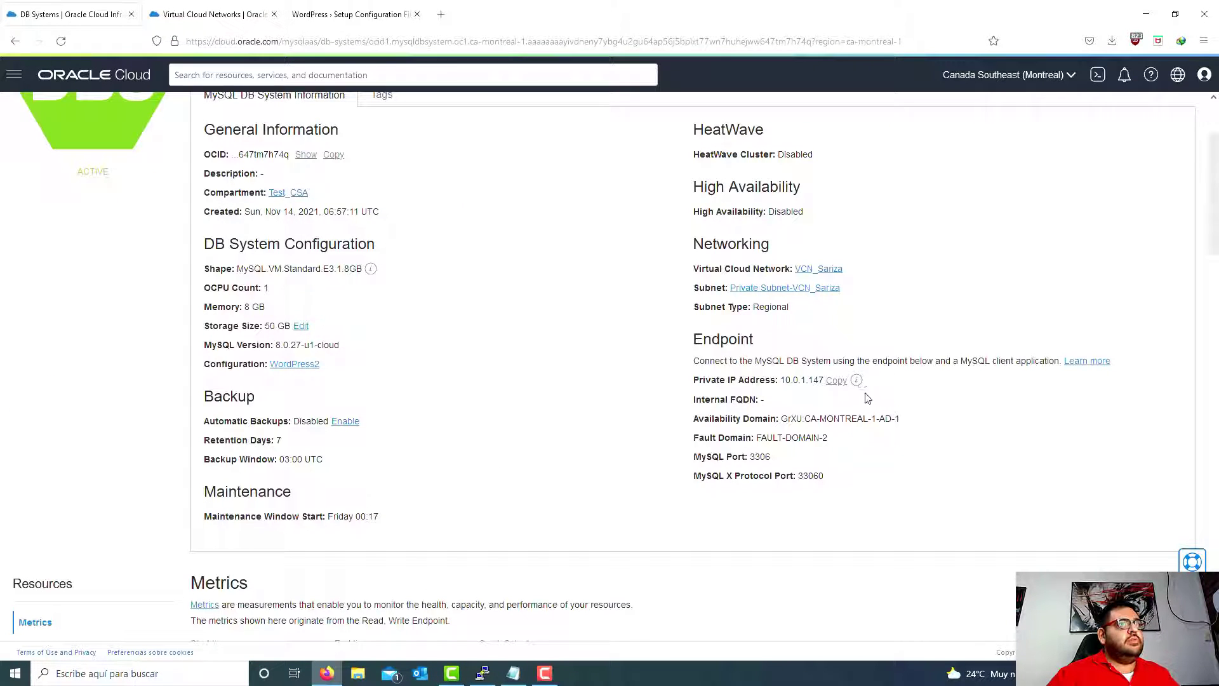
left_click(836, 380)
double_click(542, 297)
key("ctrl+v")
- Submit the connection details and review the wp-config.php write error
left_click(421, 379)
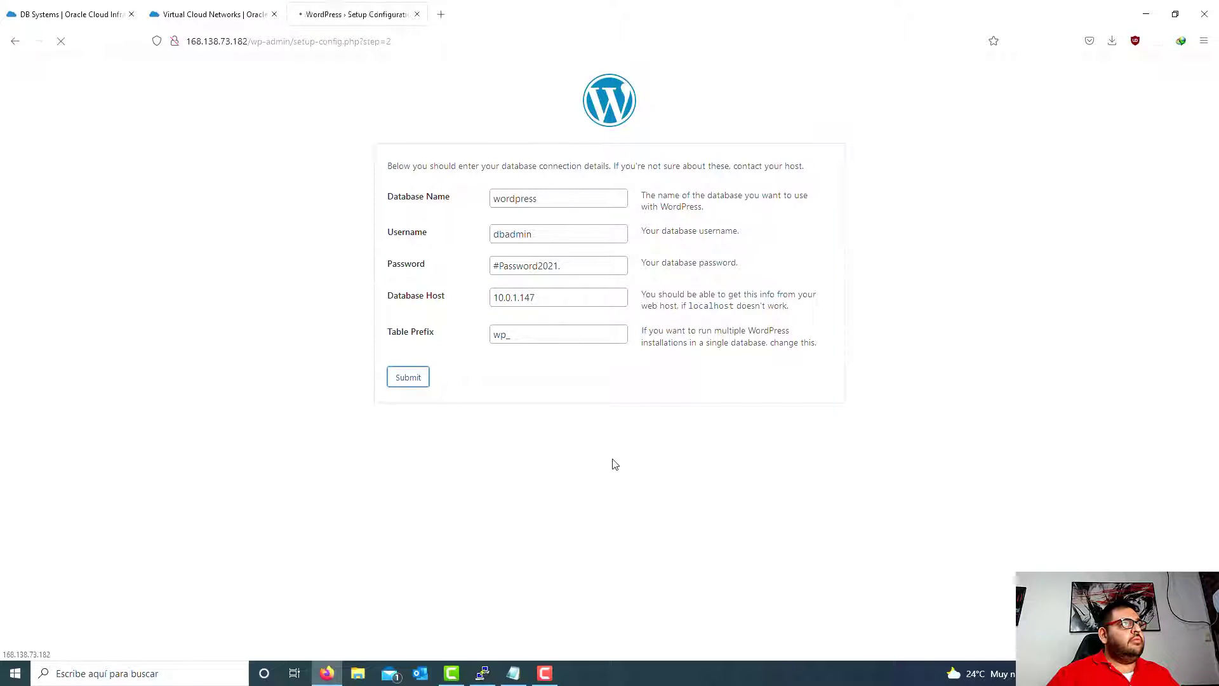
left_click(356, 162)
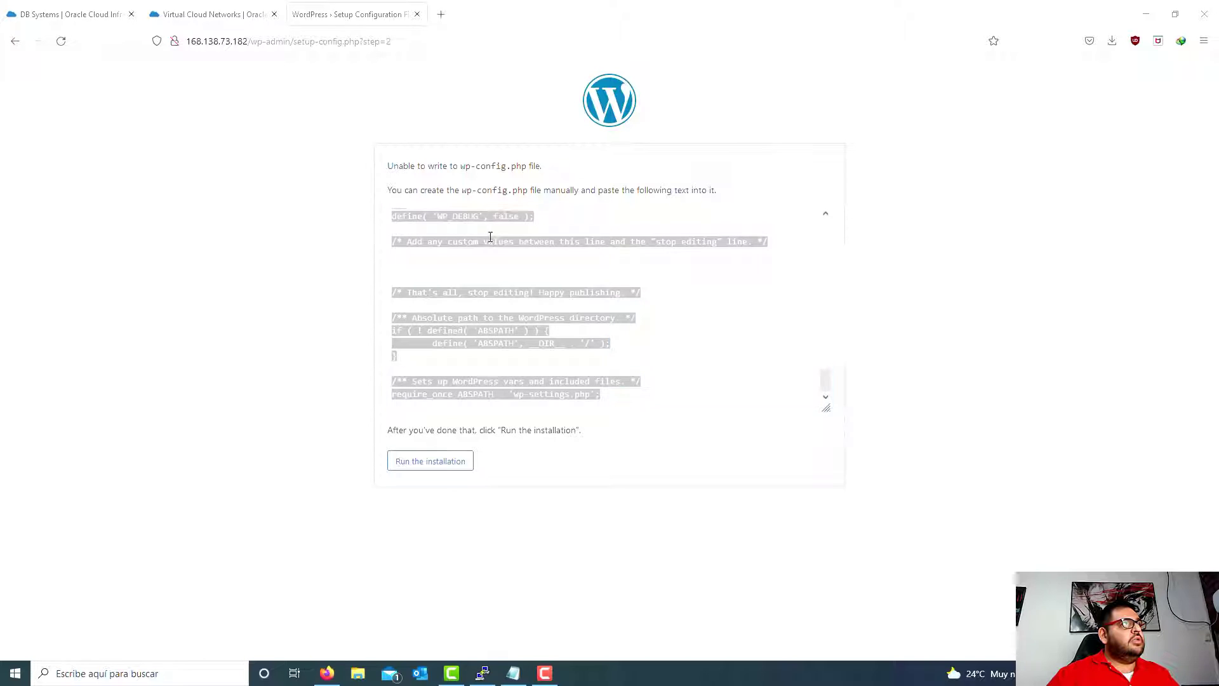
left_click(421, 176)
left_click_drag(391, 166, 750, 206)
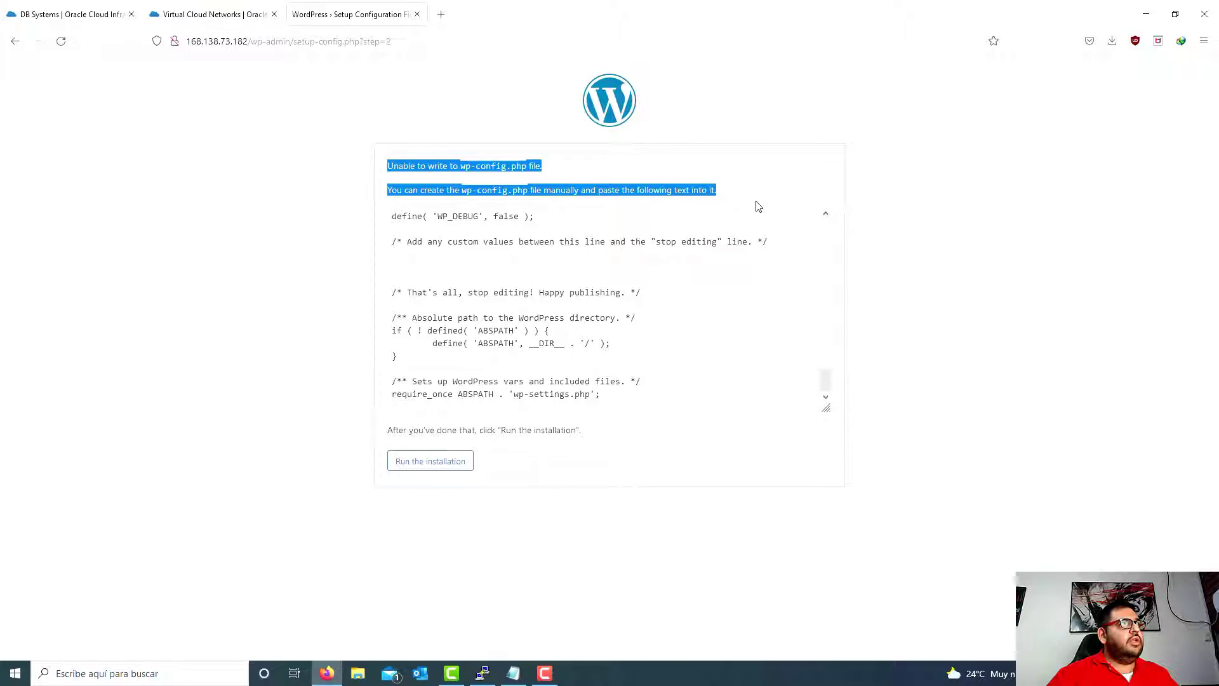
left_click(734, 201)
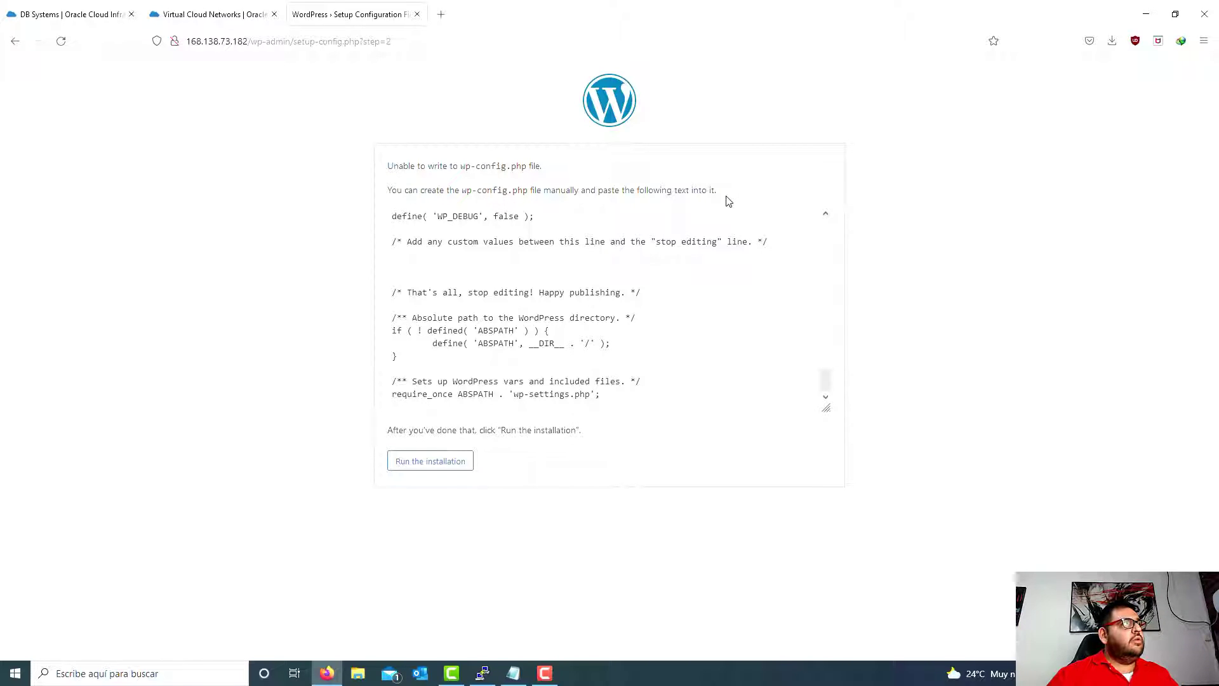
- Trim the URL to the site root to return to the WordPress welcome page
left_click_drag(251, 44, 440, 52)
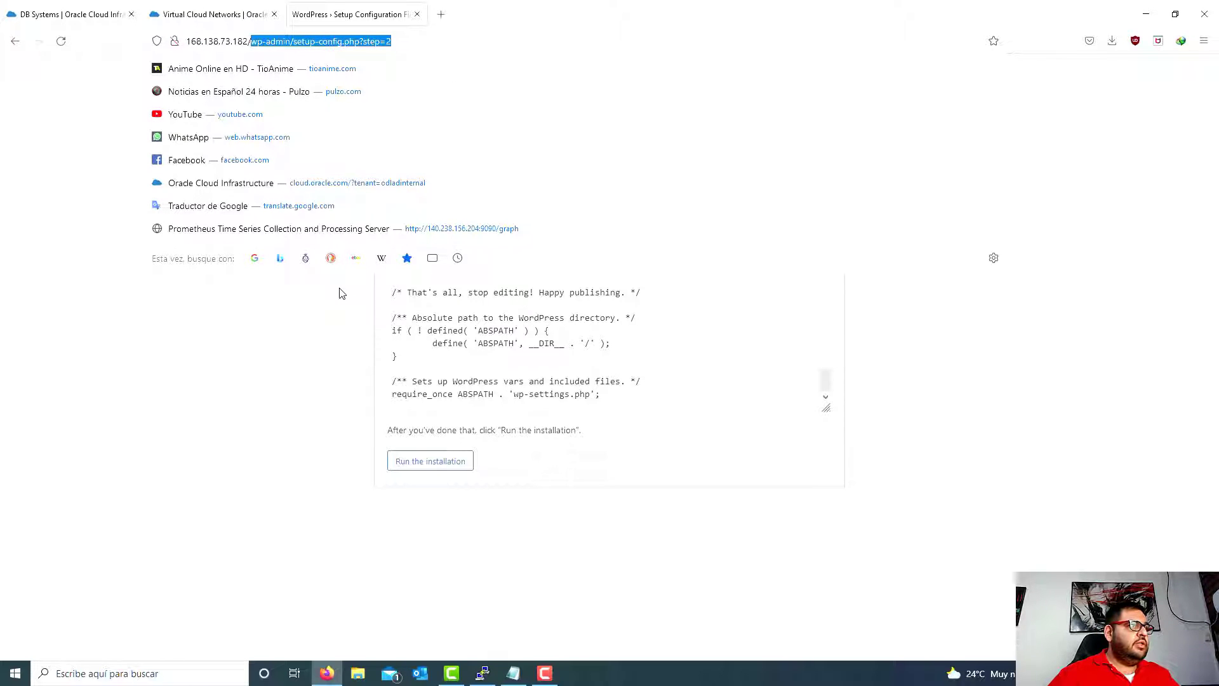
key("BackSpace")
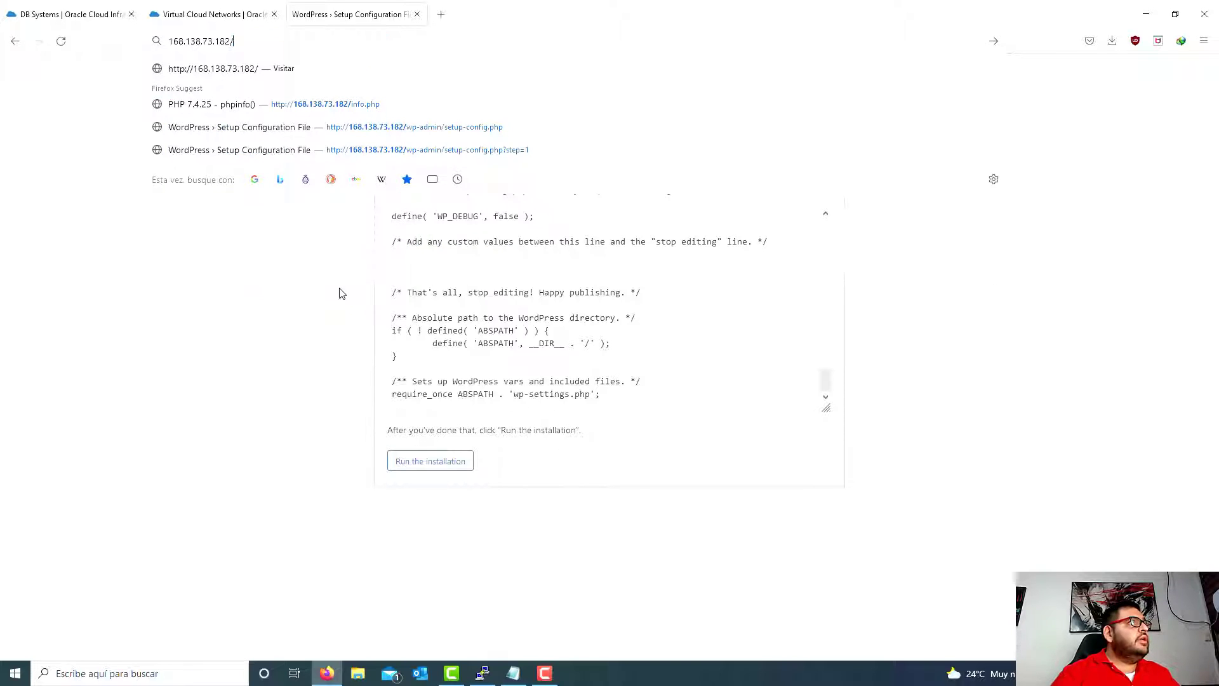
key("Return")
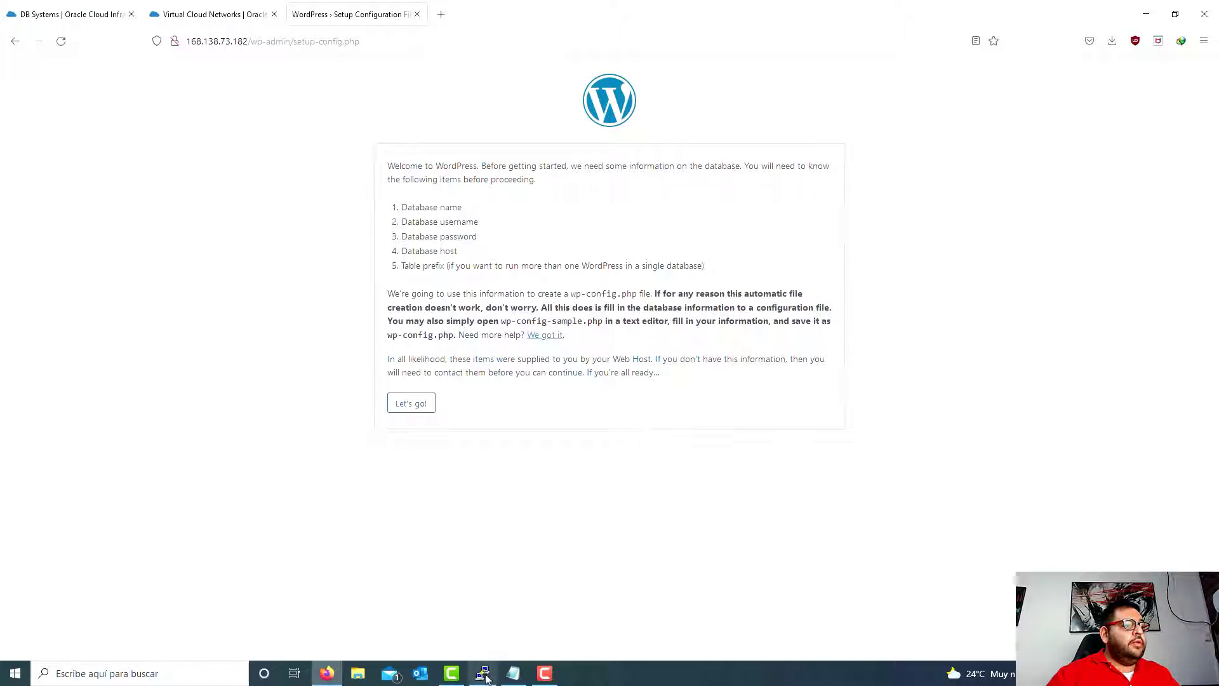
left_click(483, 673)
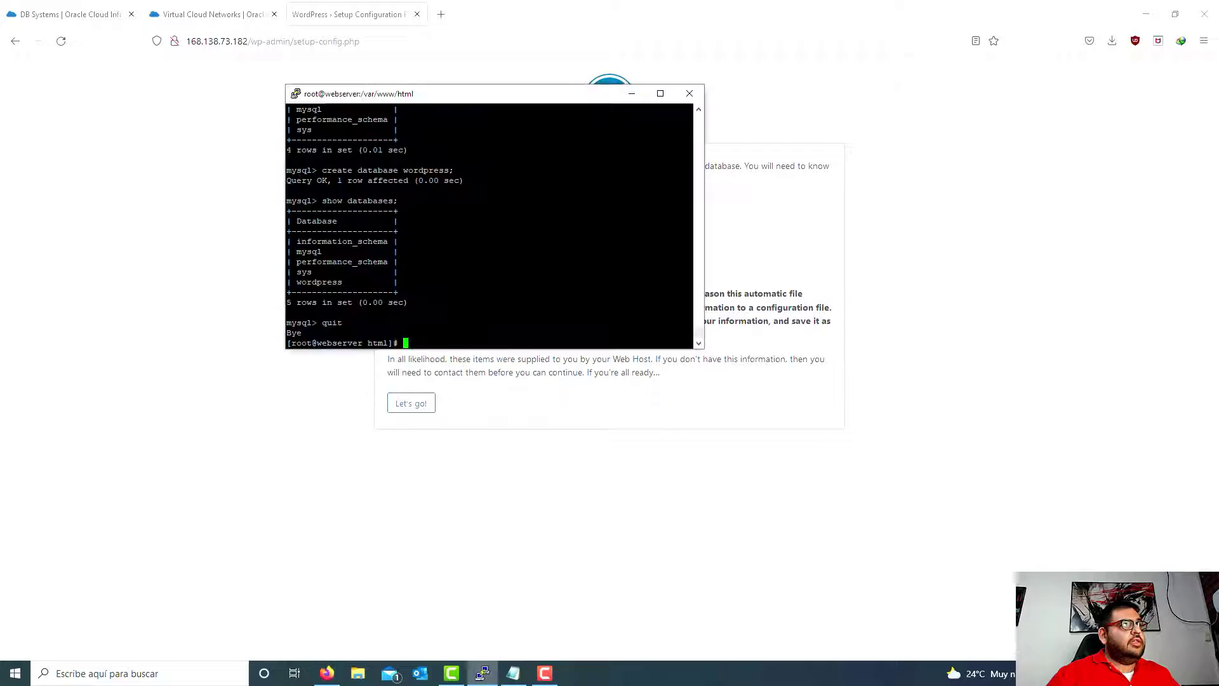
- Move up to /var/www and list it to check the html folder's current owner
type("cd ..")
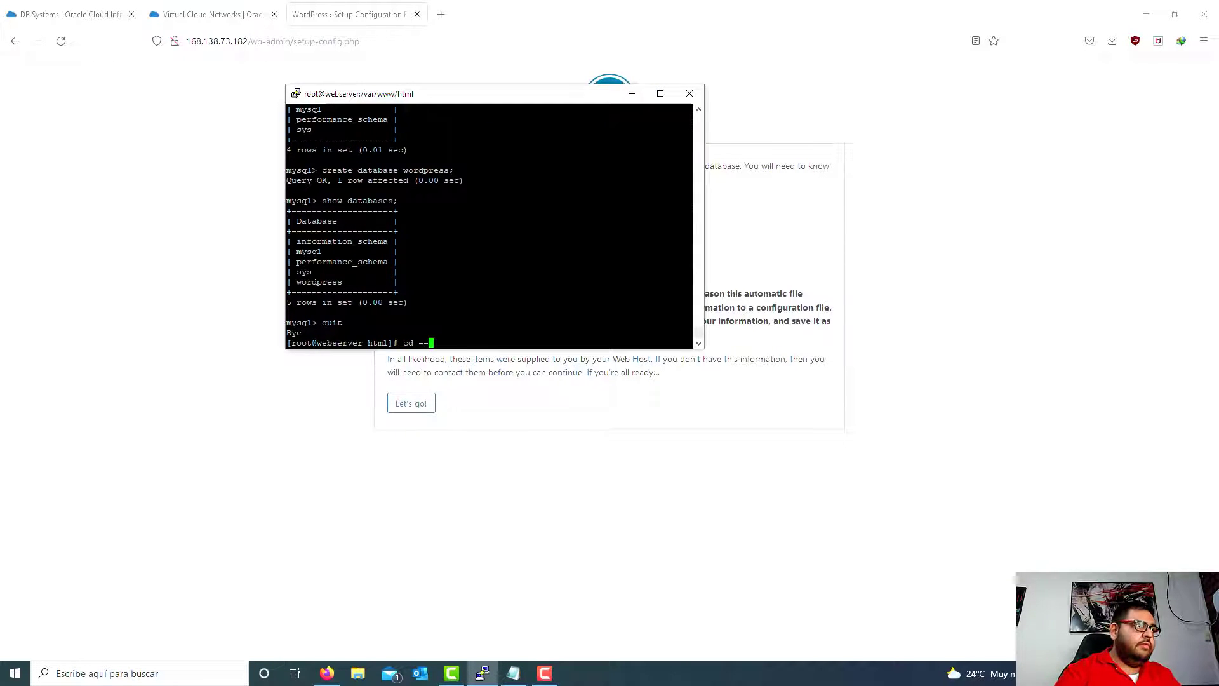
key("Return")
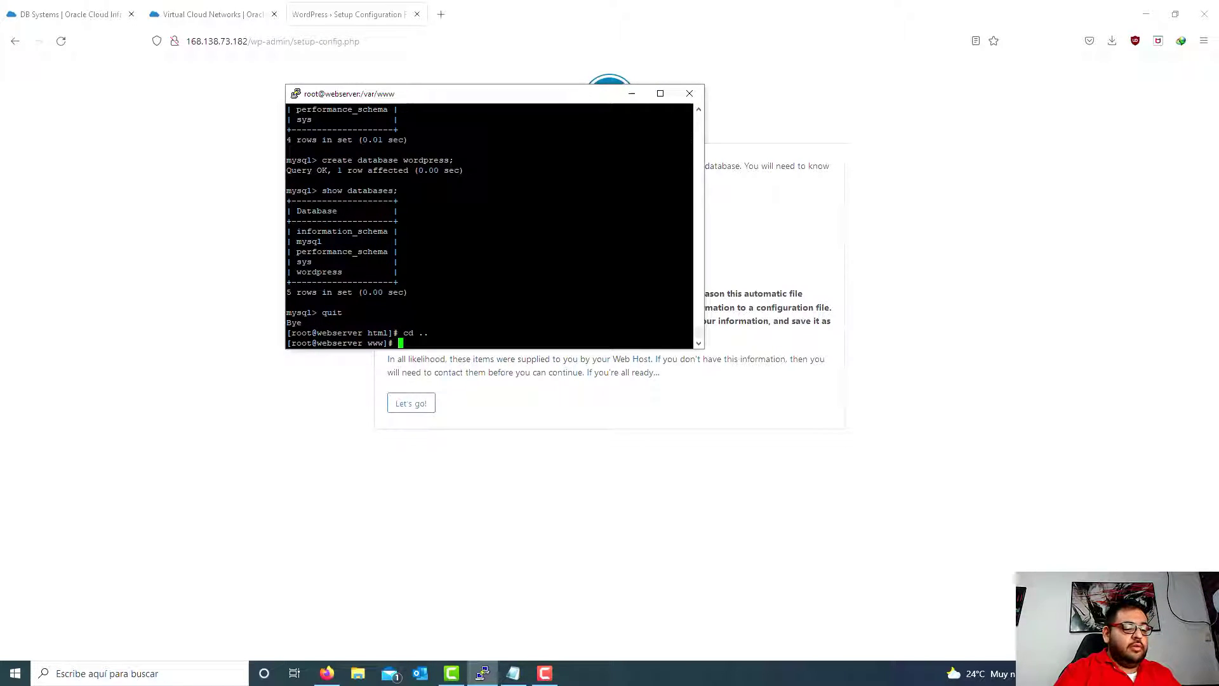
type("ls -lah")
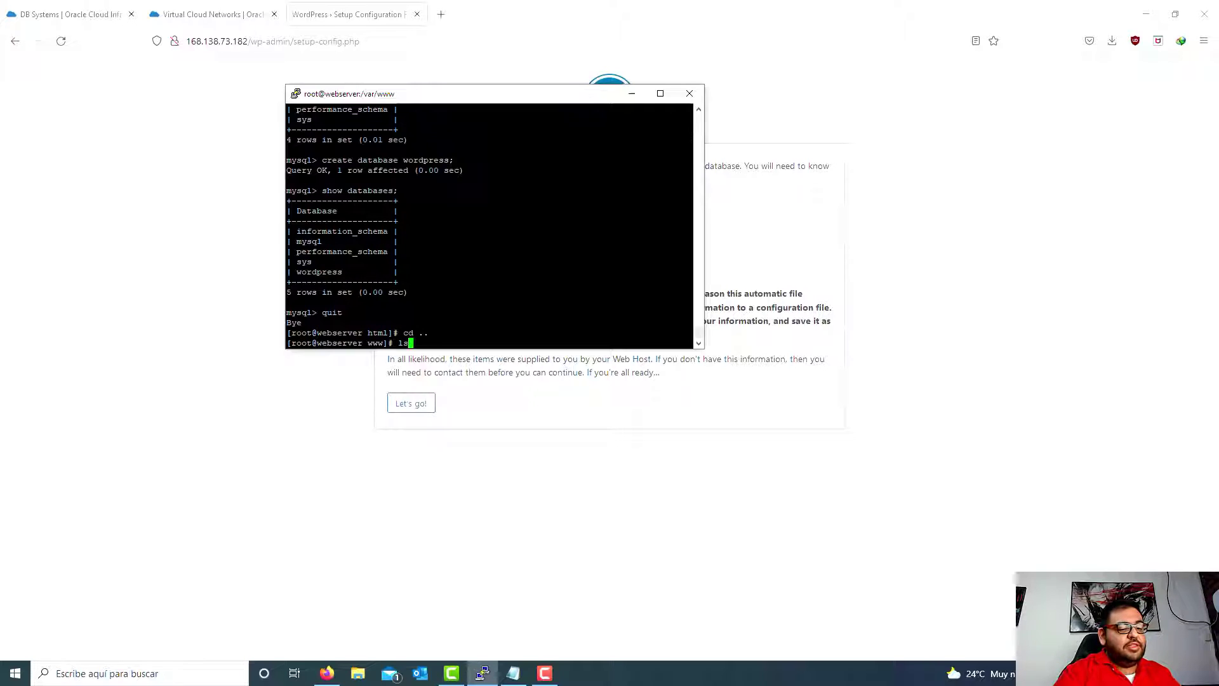
key("Return")
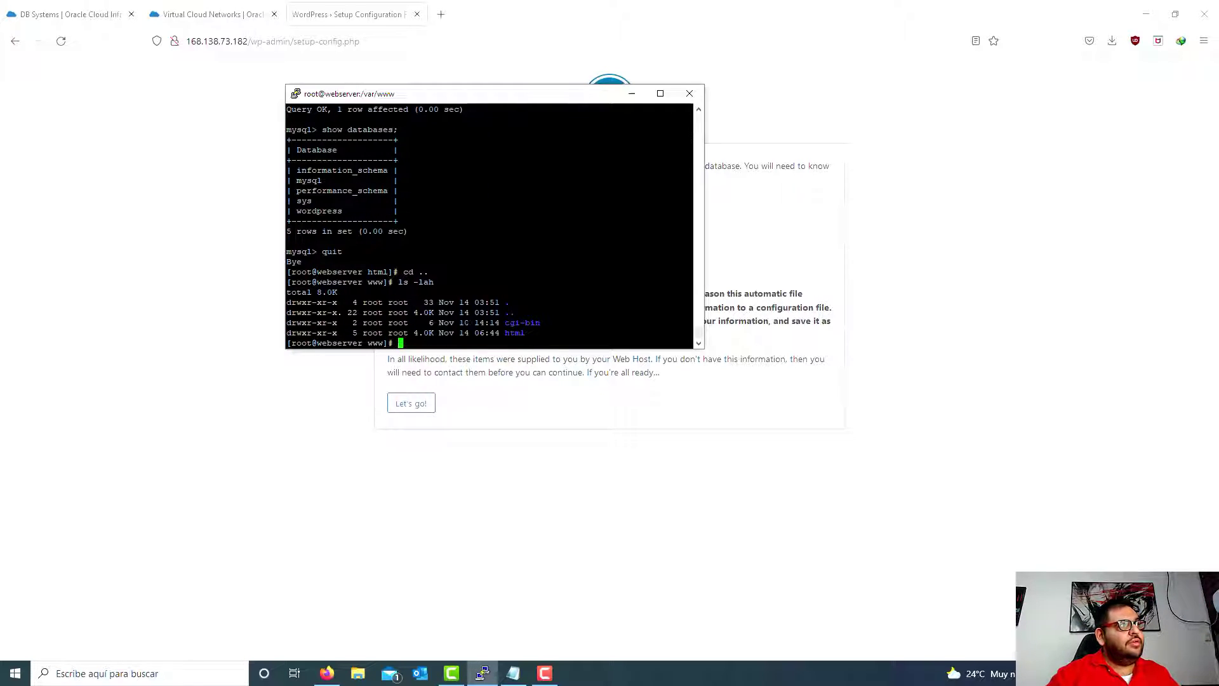
left_click_drag(364, 333, 544, 334)
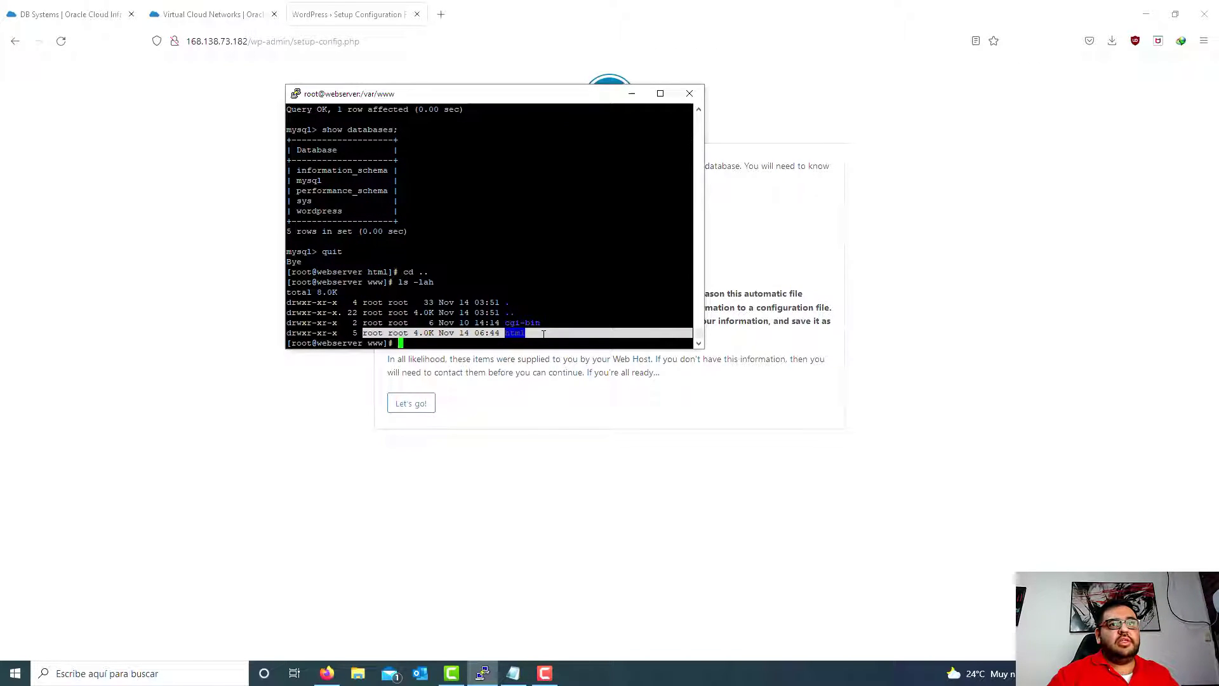
- Run chown -R apache:apache on html/ and then on html/*
type("chown")
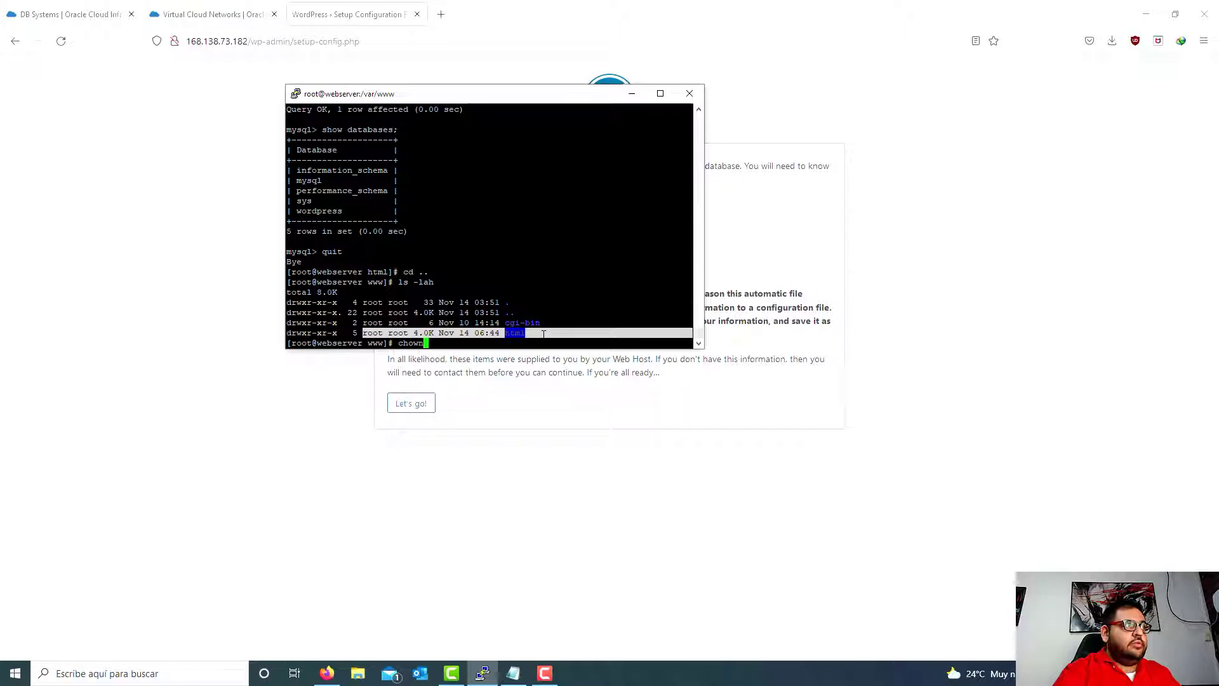
type(" -R apac")
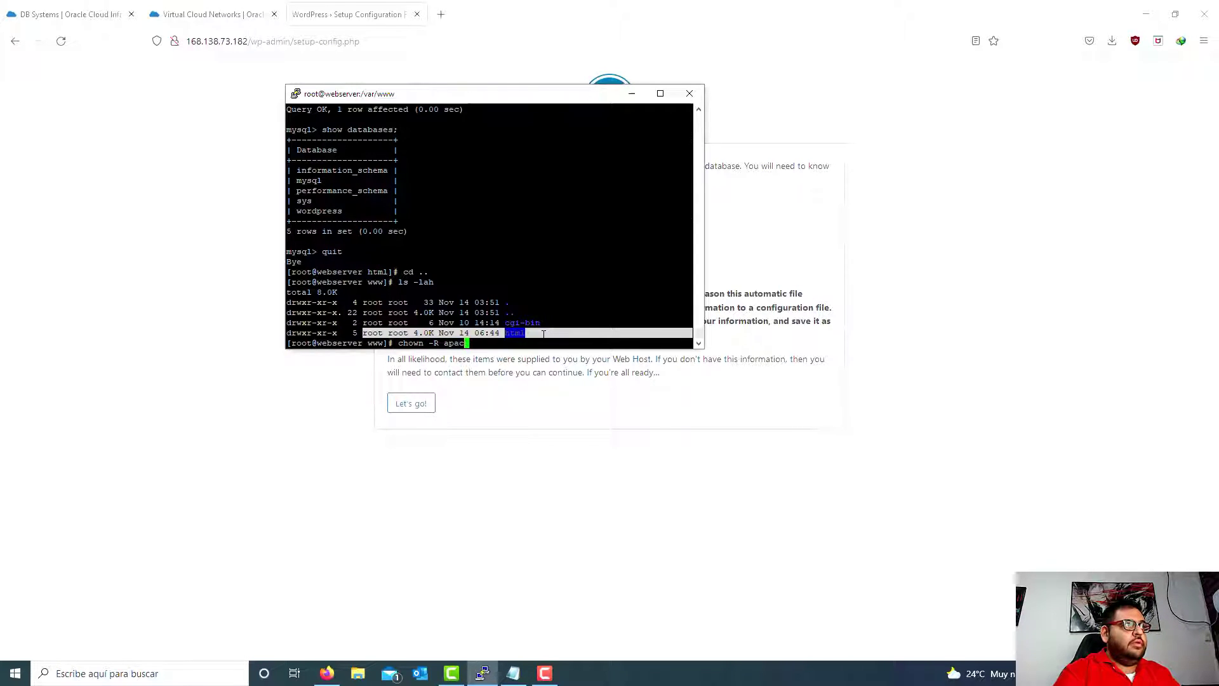
type("he:apache ")
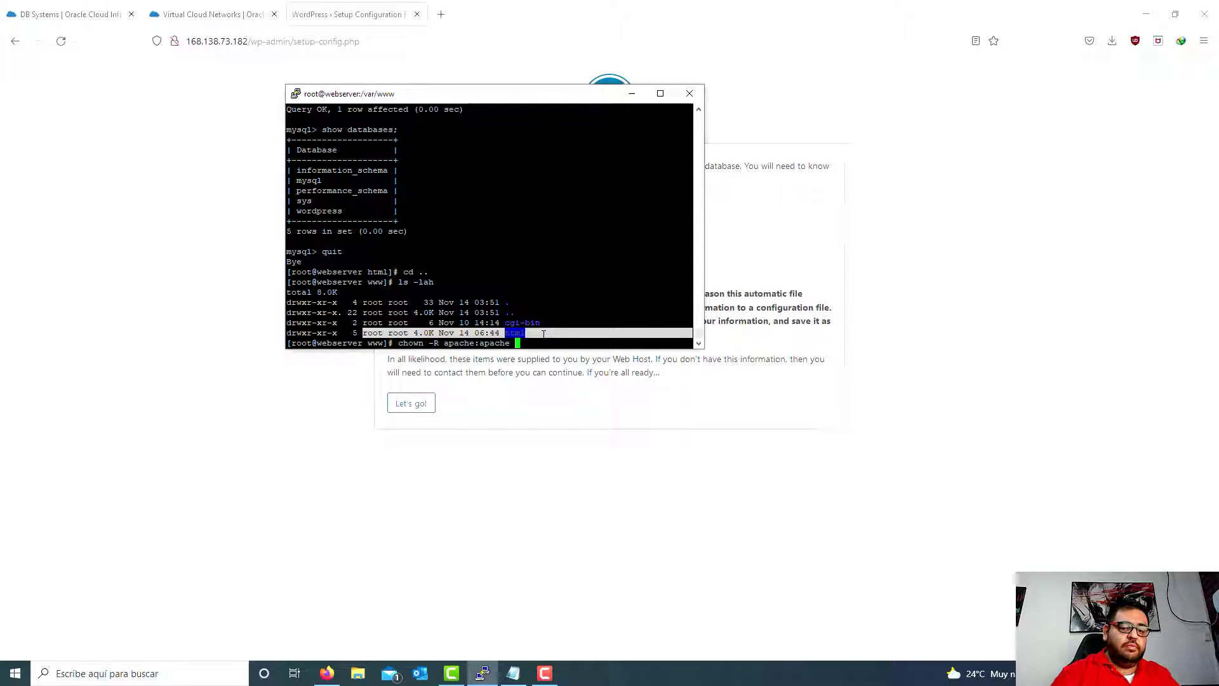
type("html/")
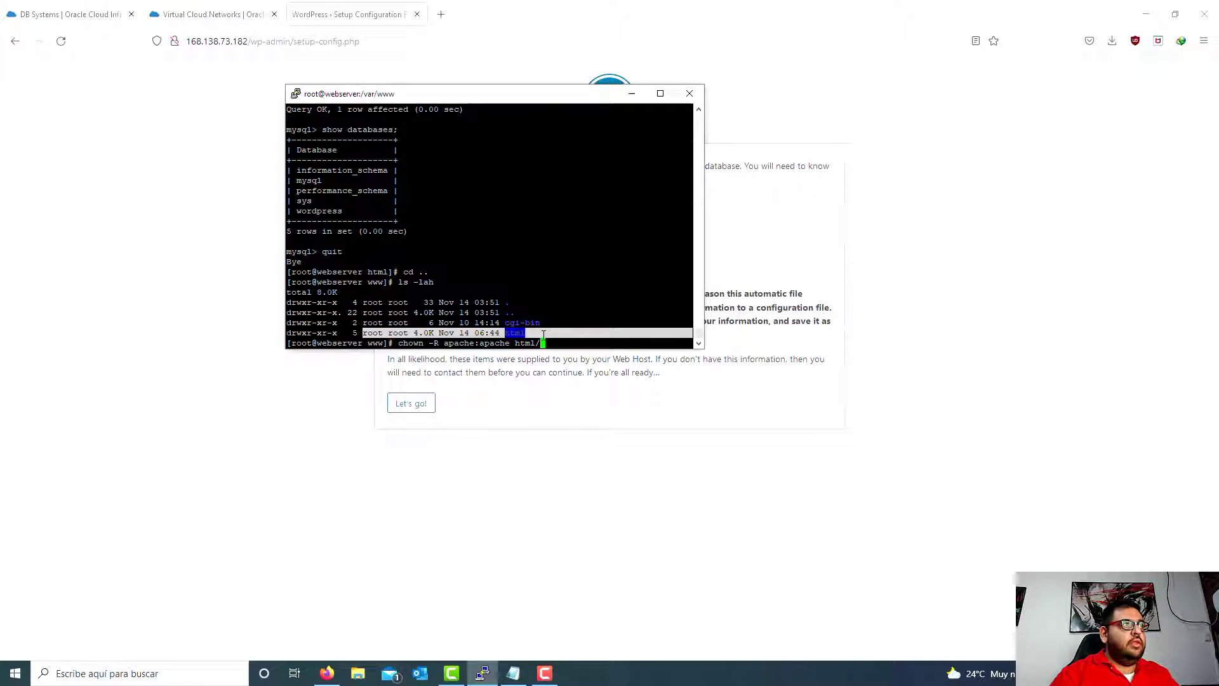
type("*")
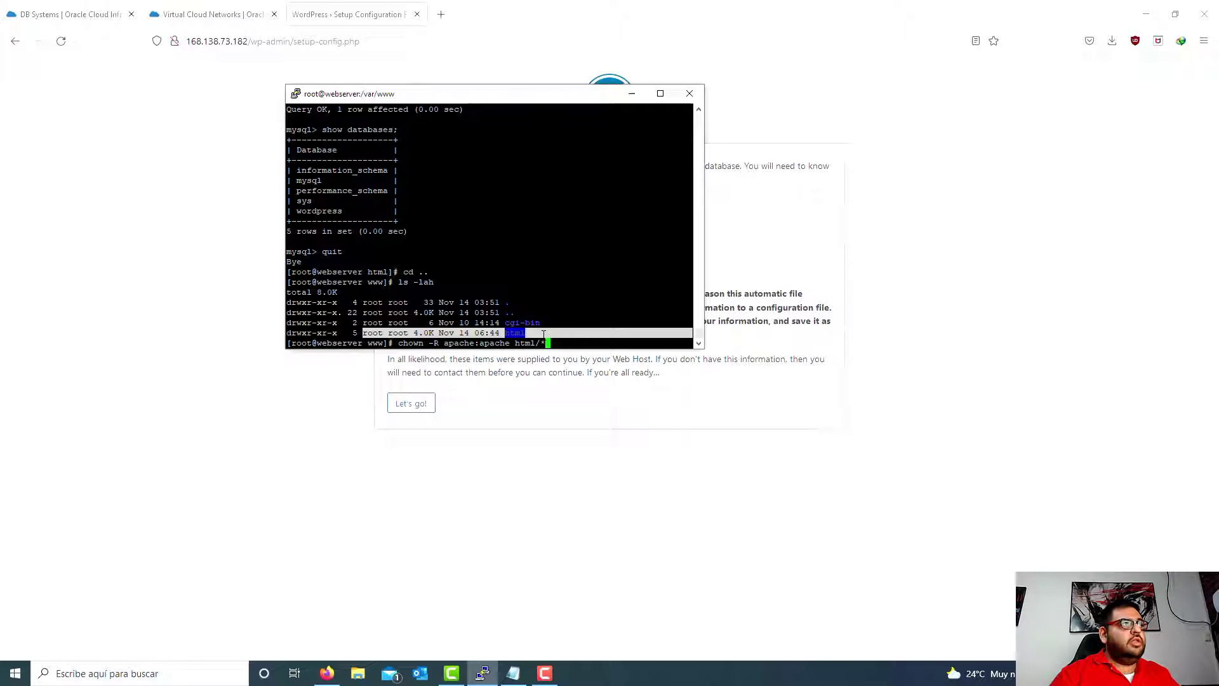
key("BackSpace")
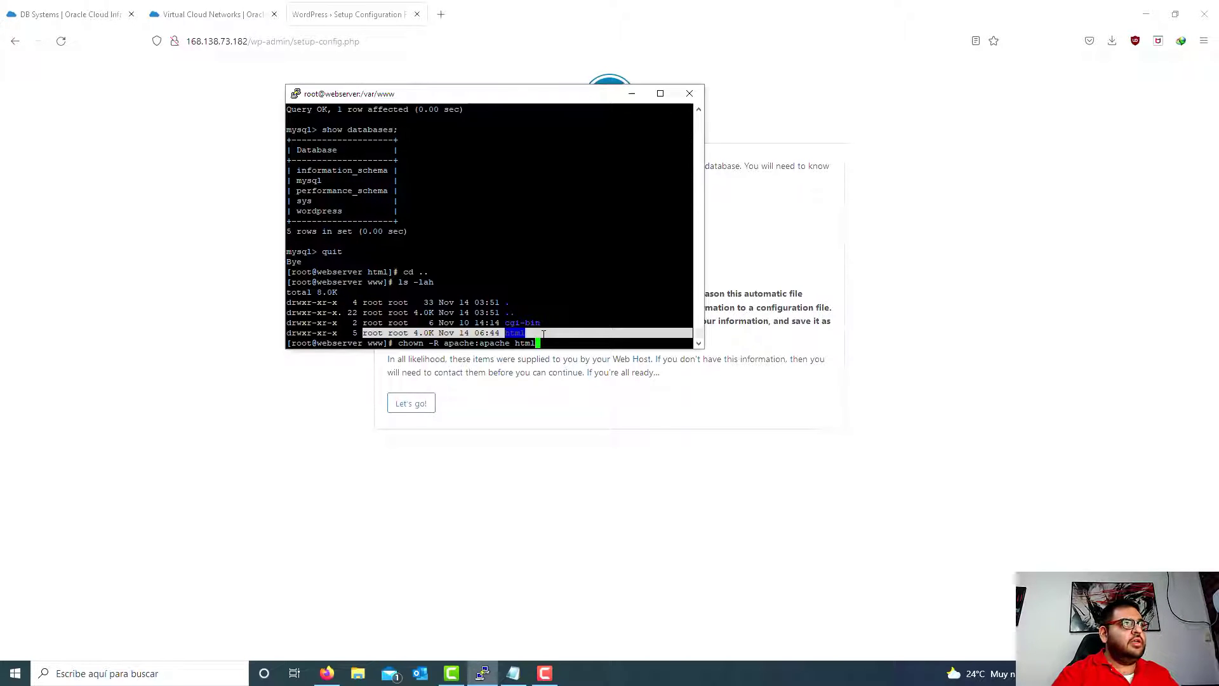
key("Return")
key("Up")
type("*")
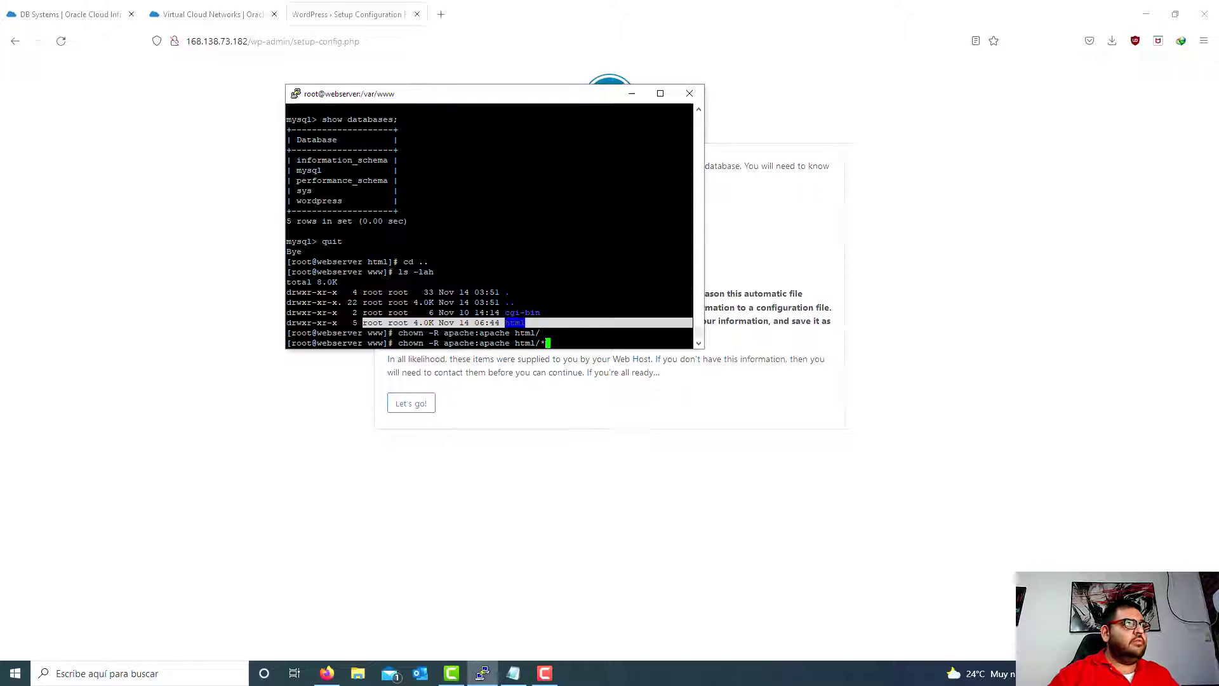
key("Return")
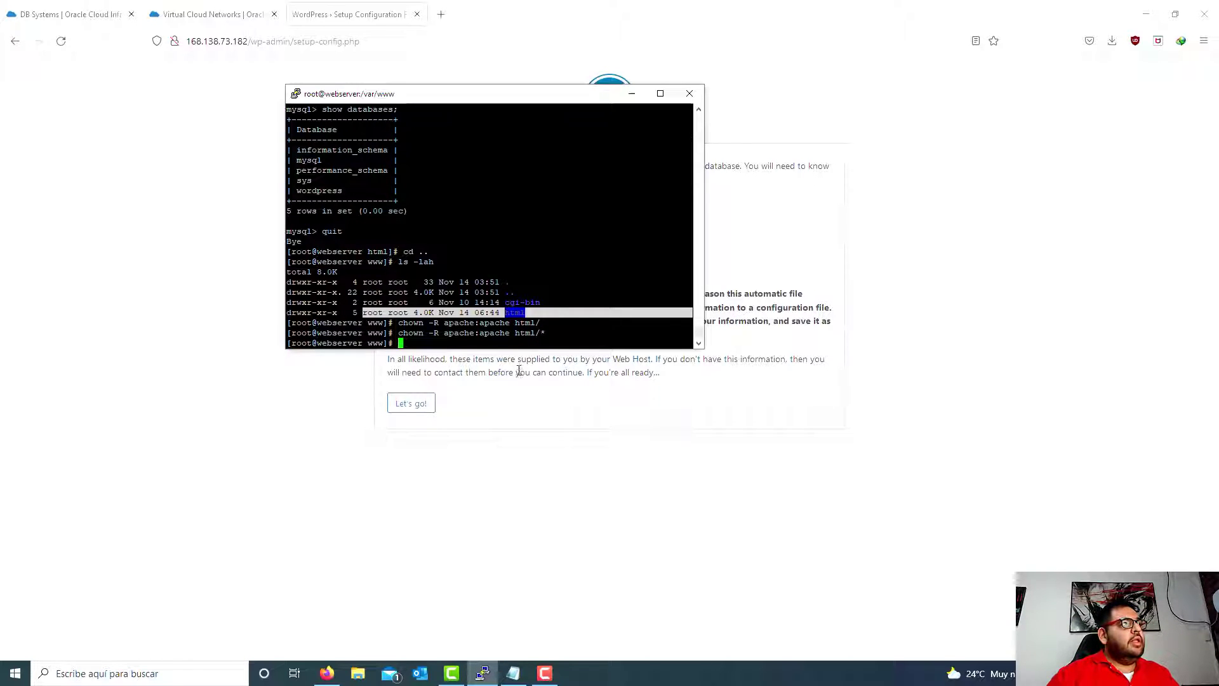
left_click_drag(418, 323, 544, 332)
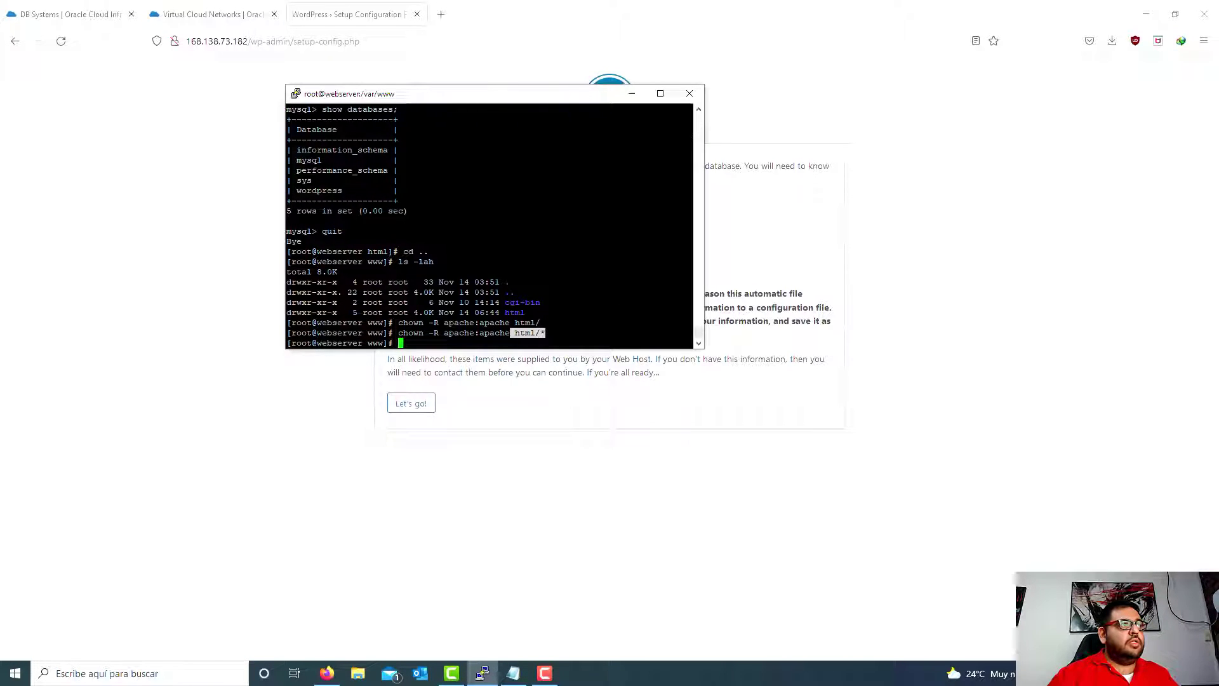
left_click(544, 333)
- List /var/www again to confirm html is now owned by apache
type("ls ")
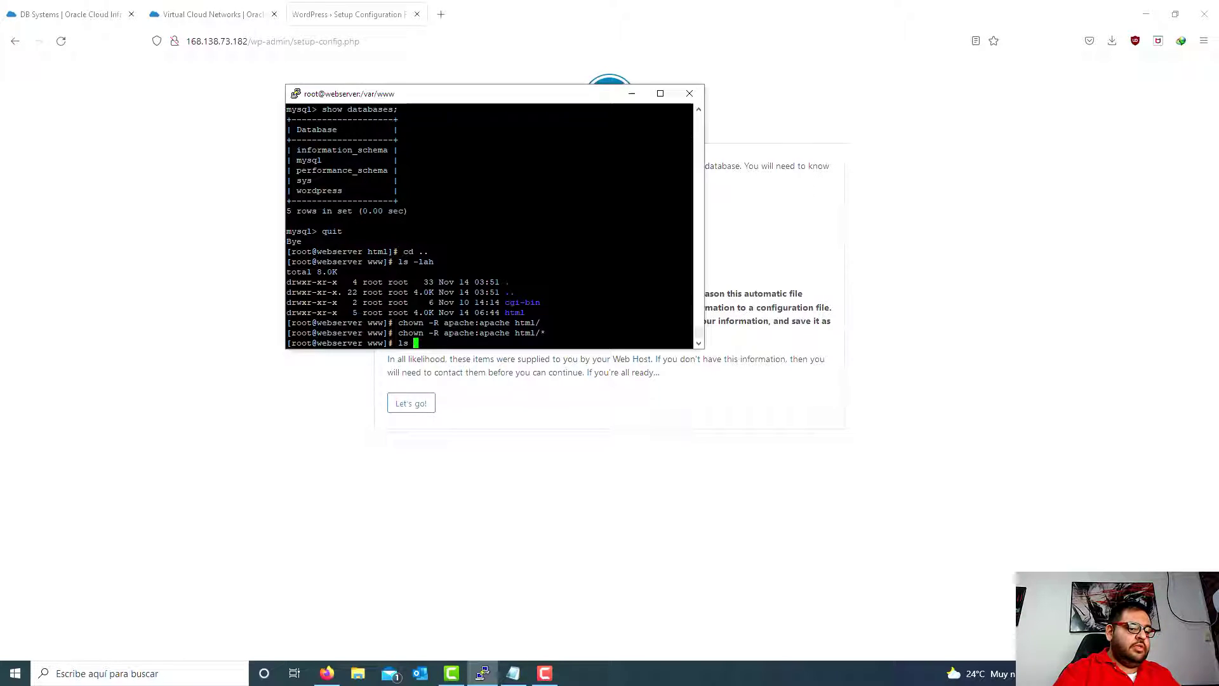
type("-lah")
key("Return")
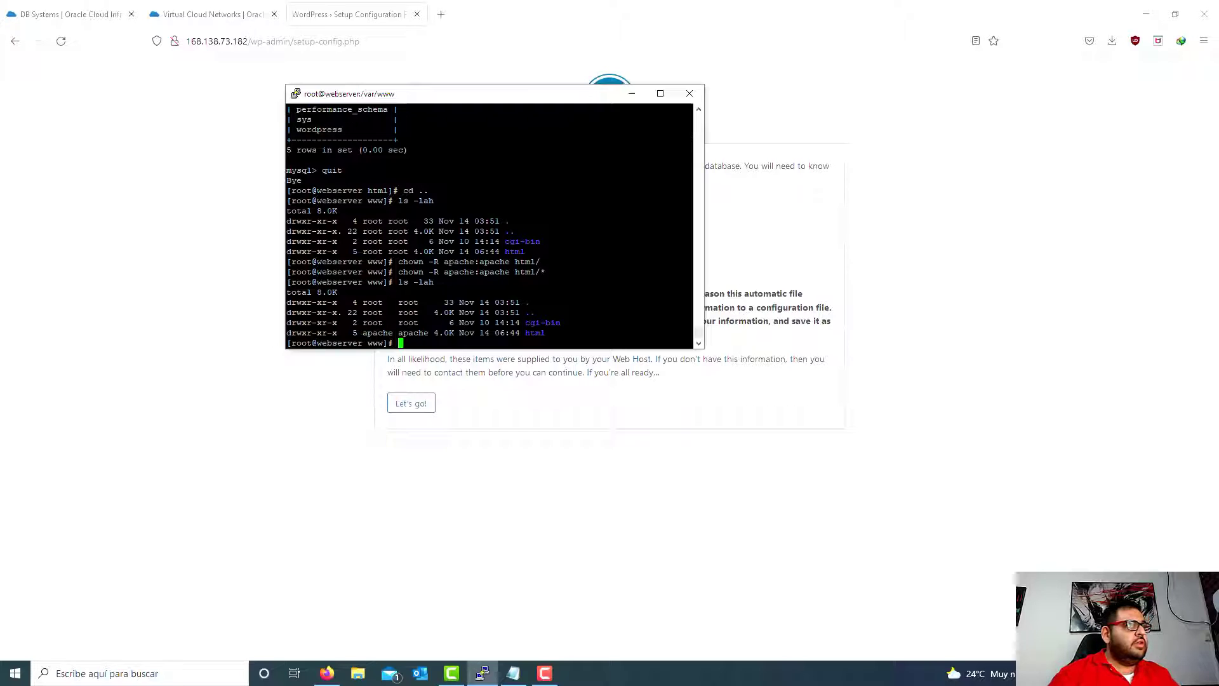
left_click_drag(495, 334, 545, 333)
left_click(545, 333)
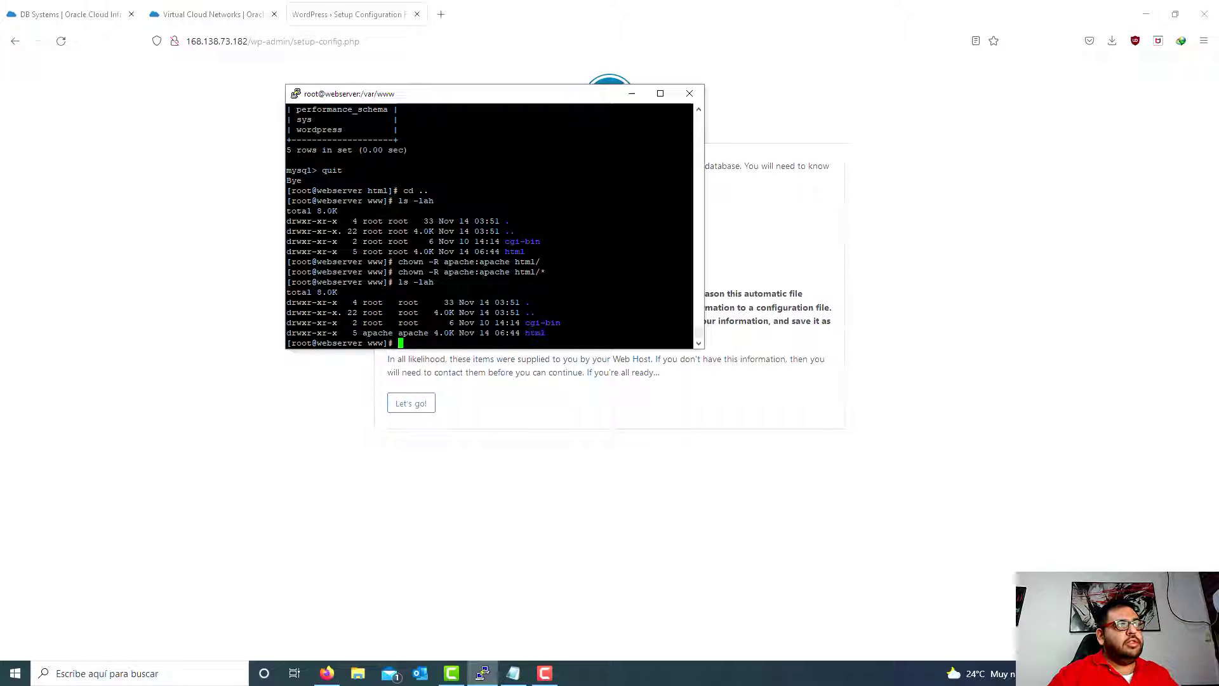
- Enter the html folder and list the WordPress PHP files to verify their apache ownership
type("cd html/")
key("Return")
type("ls -lah")
key("Return")
left_click_drag(357, 271, 557, 333)
left_click(560, 333)
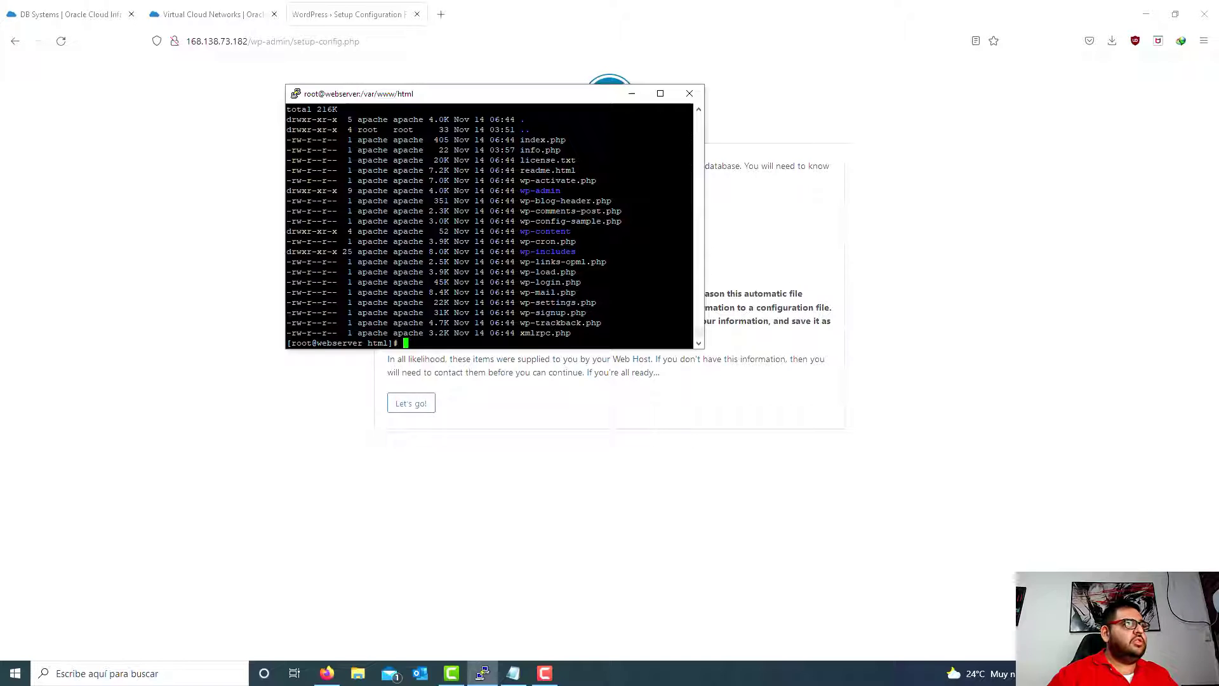
left_click(517, 449)
- Open the database connection form and fill in the saved database username
left_click(414, 413)
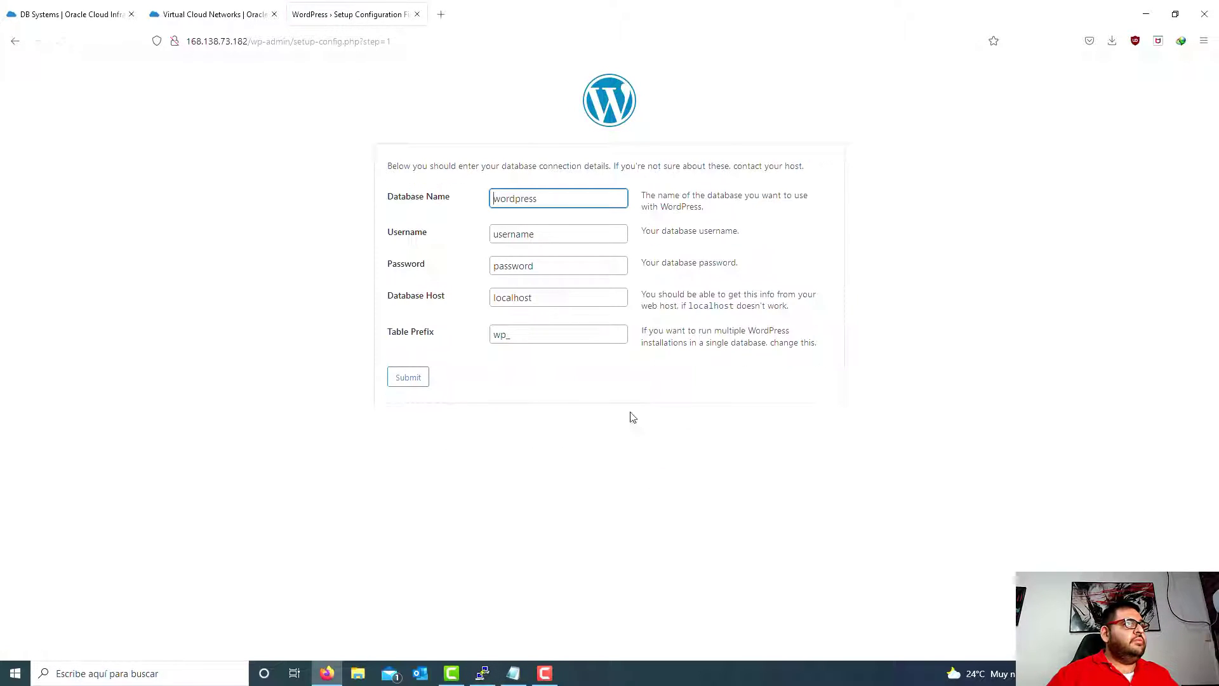
left_click_drag(550, 240, 449, 240)
type("d")
left_click(540, 264)
- Paste the database password copied from the Notepad notes into the Password field
left_click_drag(540, 264, 392, 275)
type("#")
key("BackSpace")
type("#1")
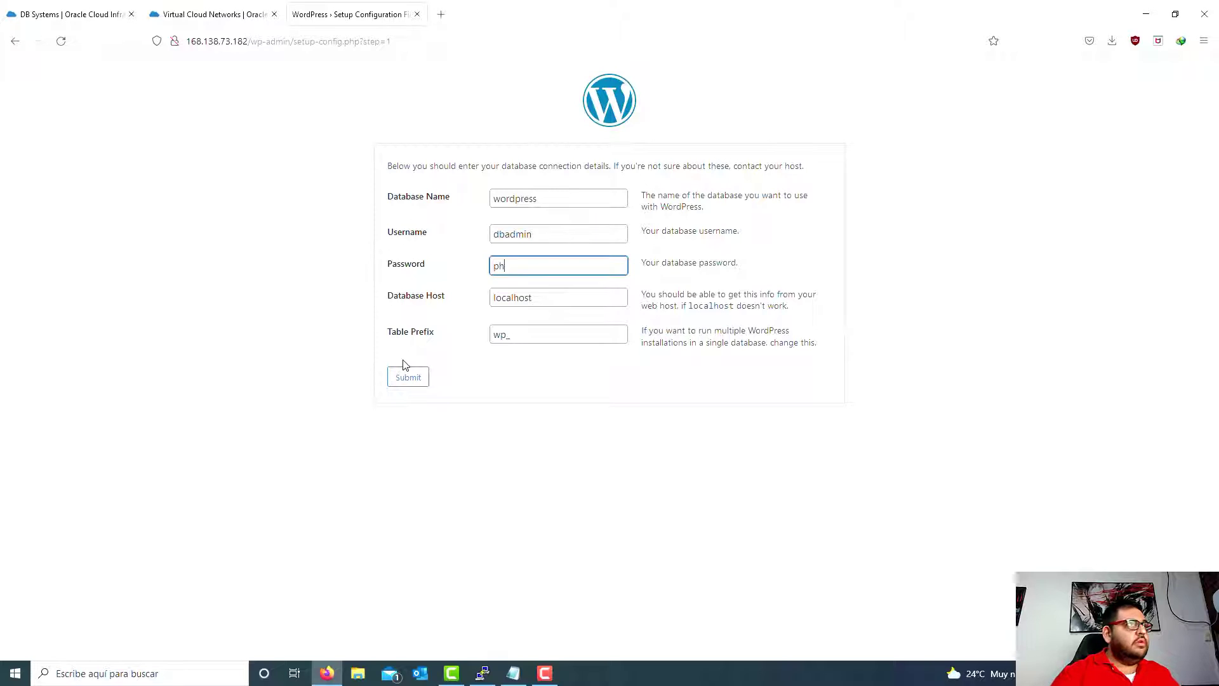
key("BackSpace")
key("BackSpace")
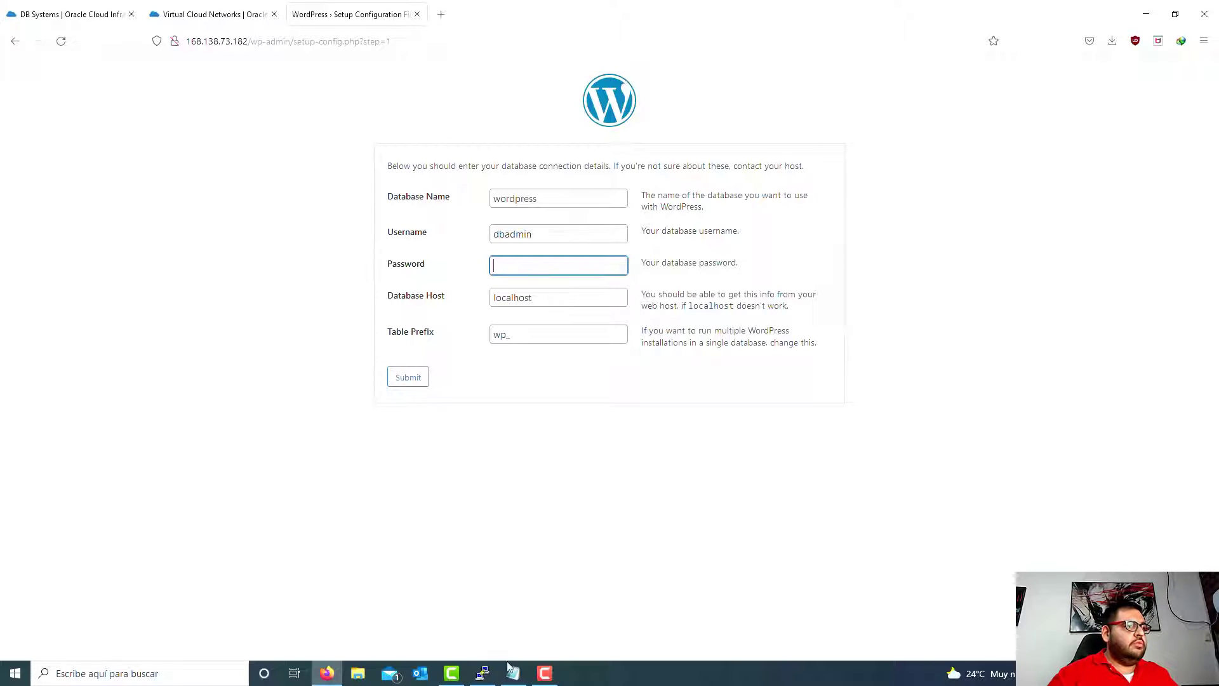
left_click(513, 673)
key("alt+Tab")
left_click(503, 264)
key("ctrl+v")
- Set Database Host to 10.0.1.147, submit, and run the installation
left_click(553, 298)
left_click_drag(553, 298, 451, 298)
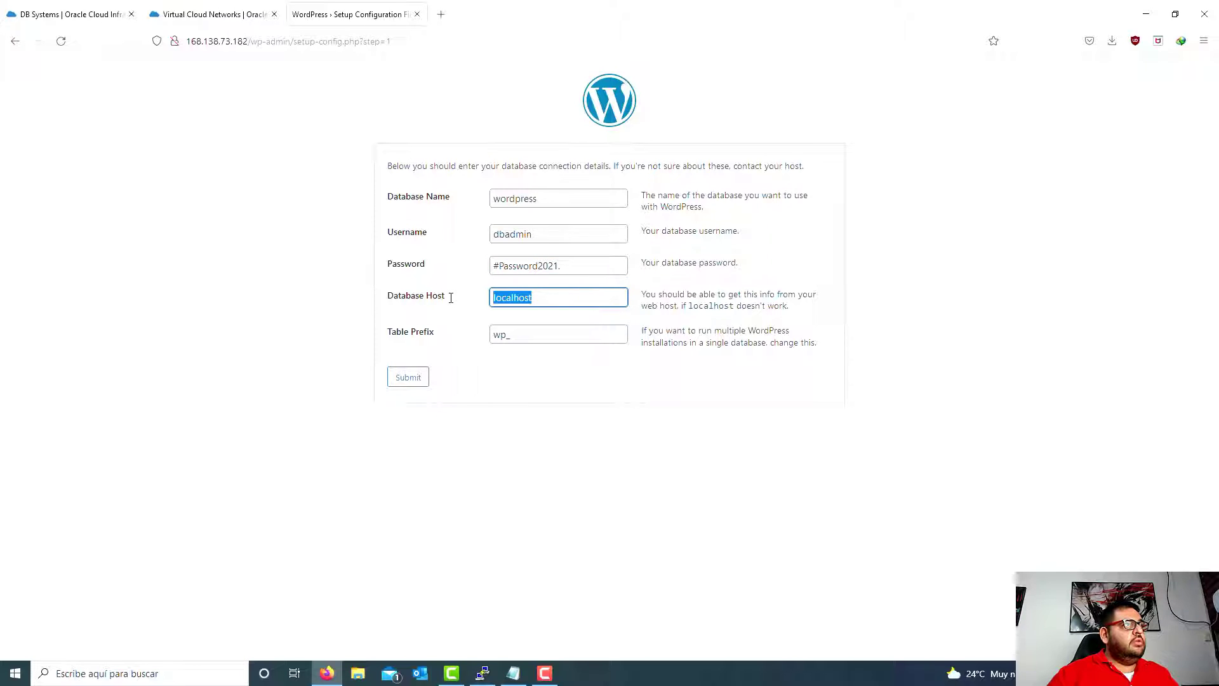
type("10")
left_click(497, 314)
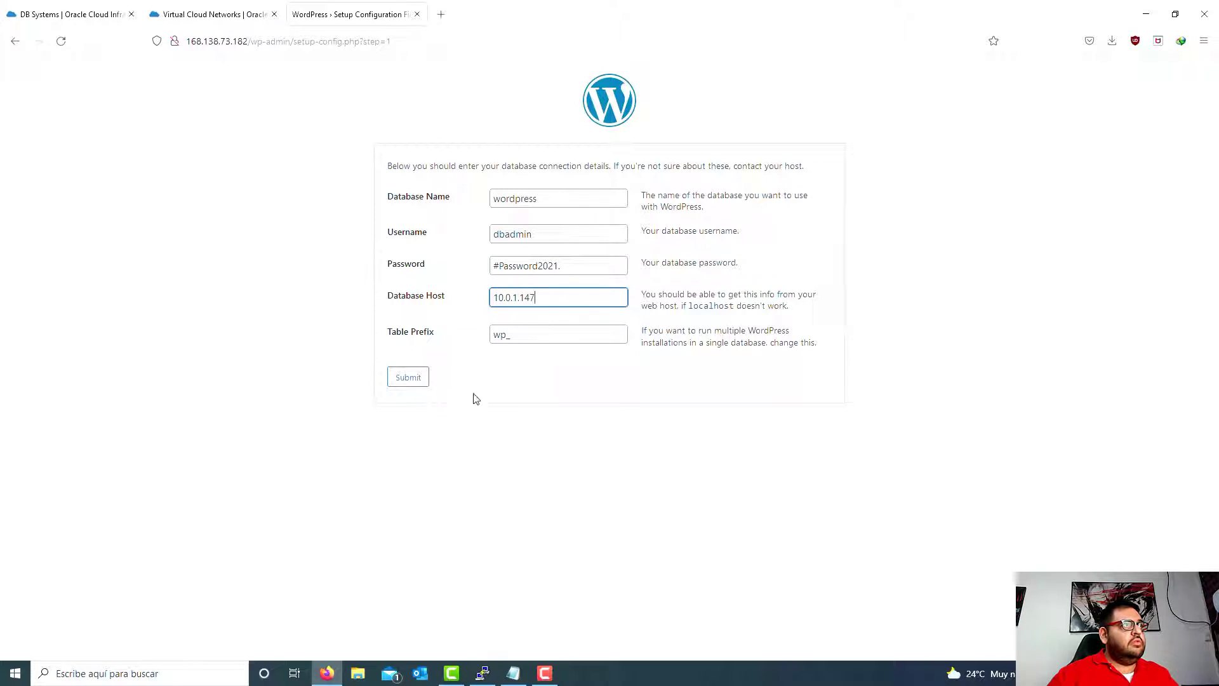
left_click(405, 381)
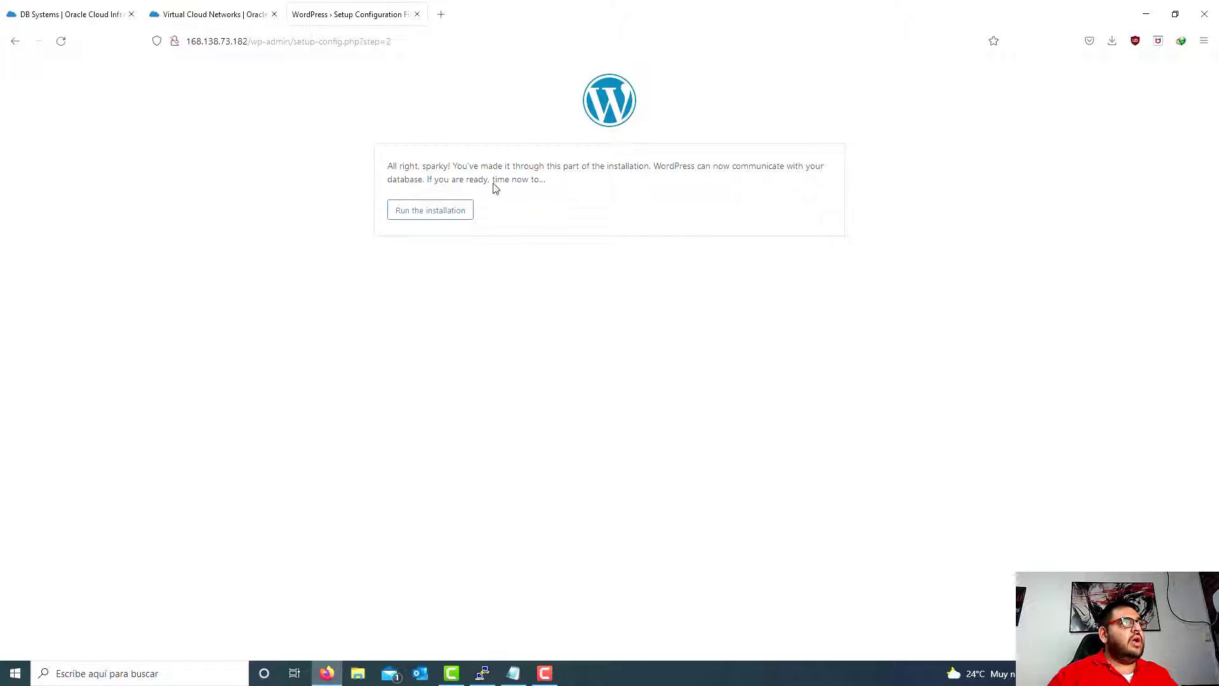
left_click_drag(401, 166, 346, 165)
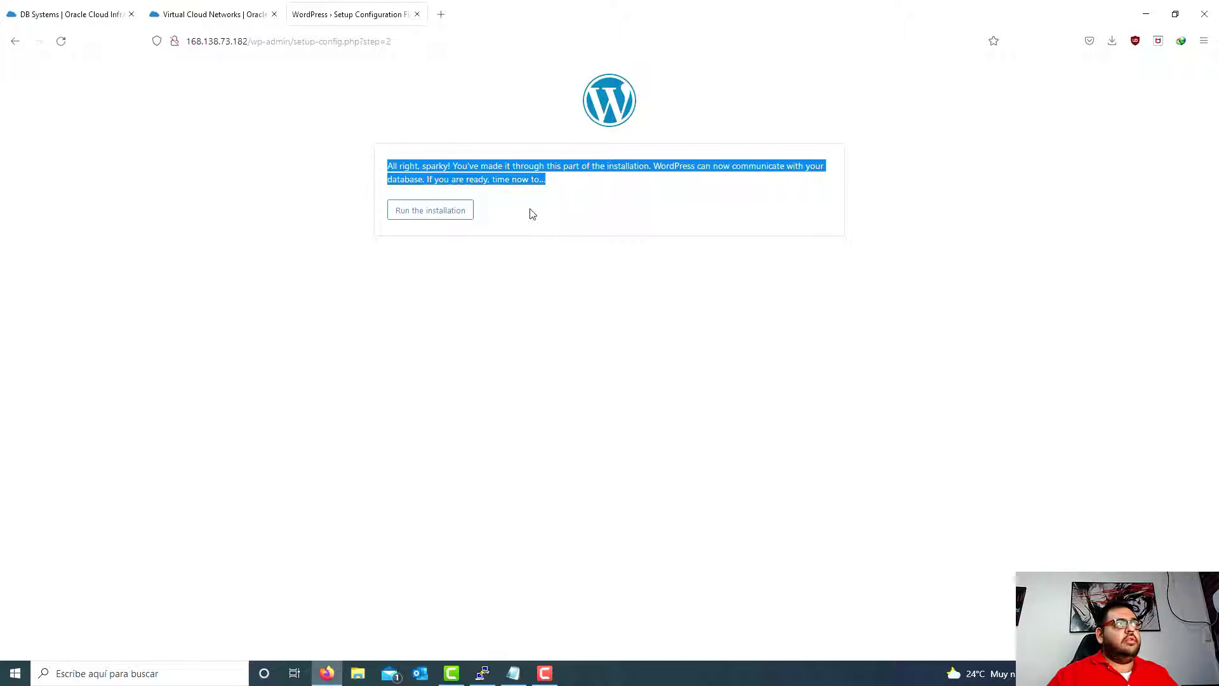
left_click(439, 215)
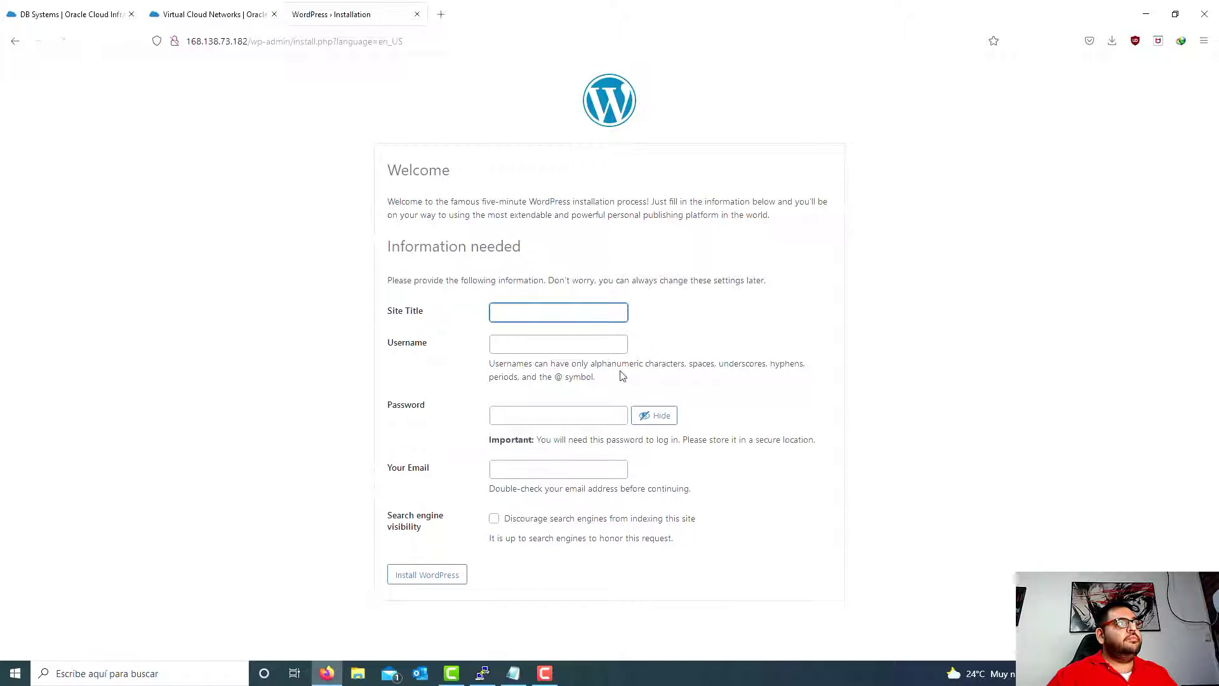
- Enter site title TipsForCloud and the admin username, then select the generated password
type("W")
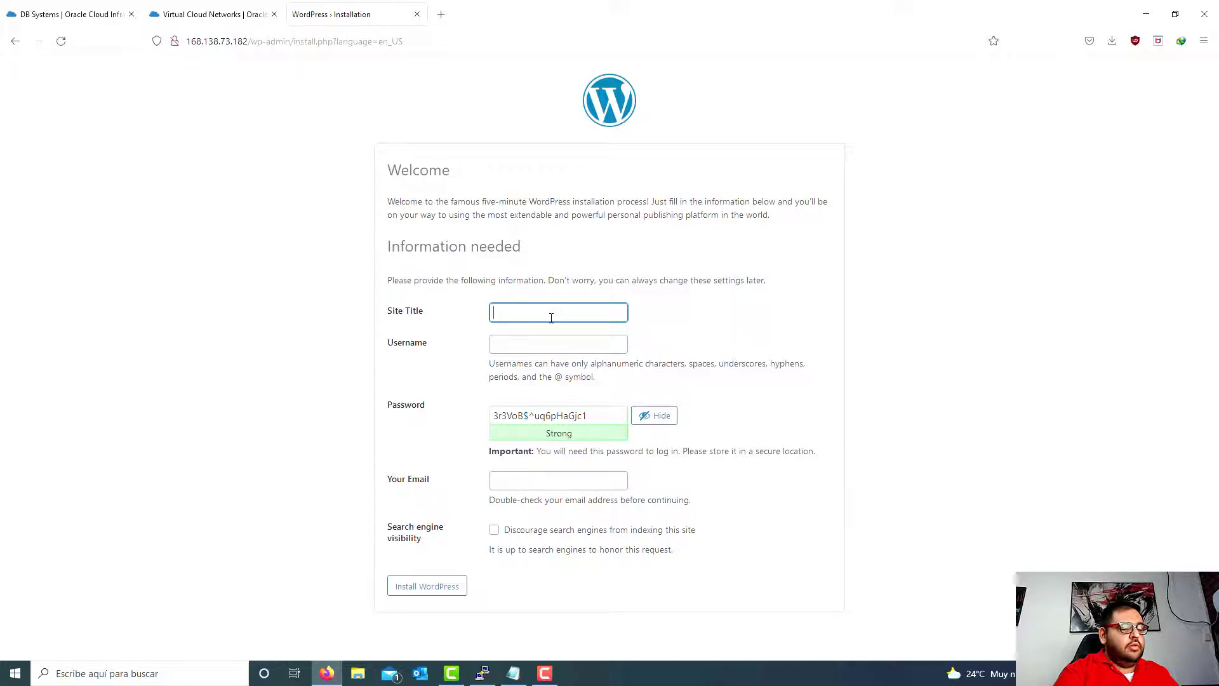
type("Tips")
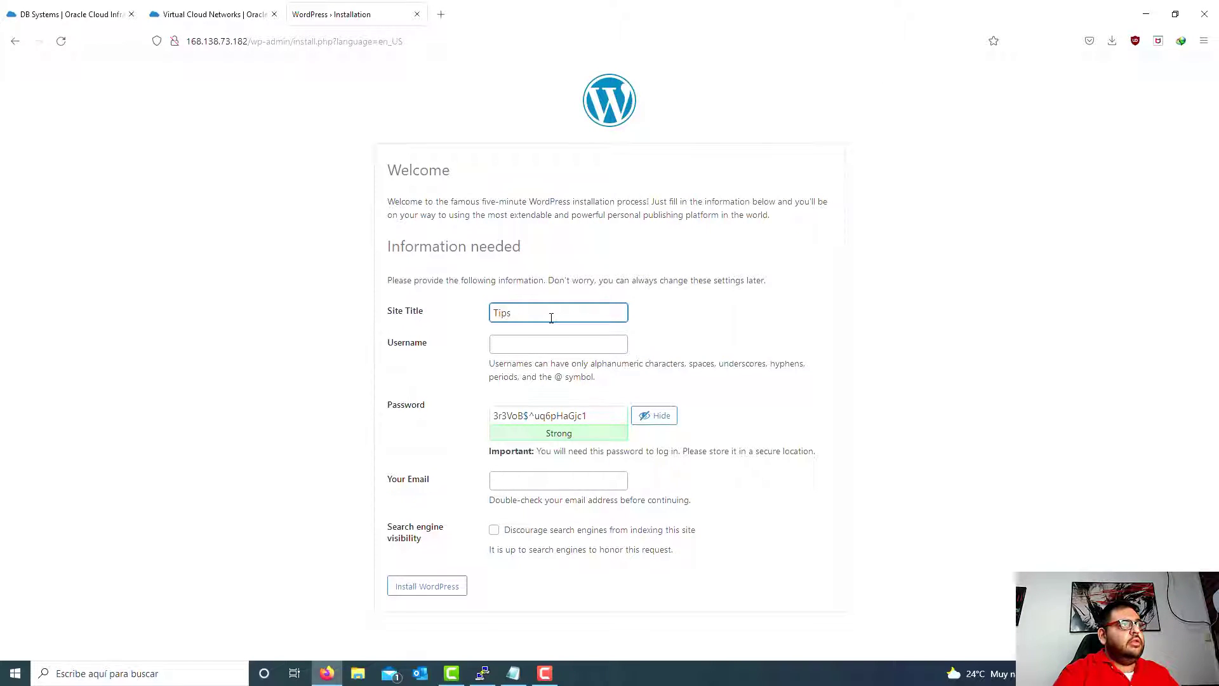
type("ForCloud")
key("Tab")
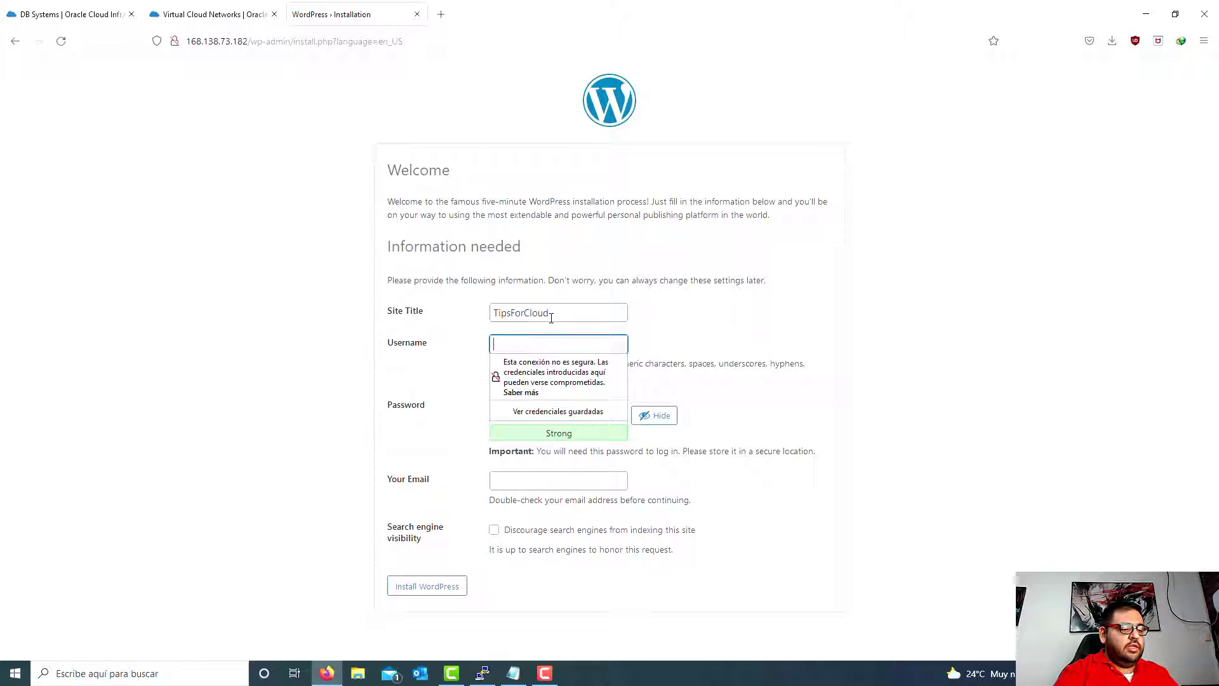
type("wpadmin")
key("Tab")
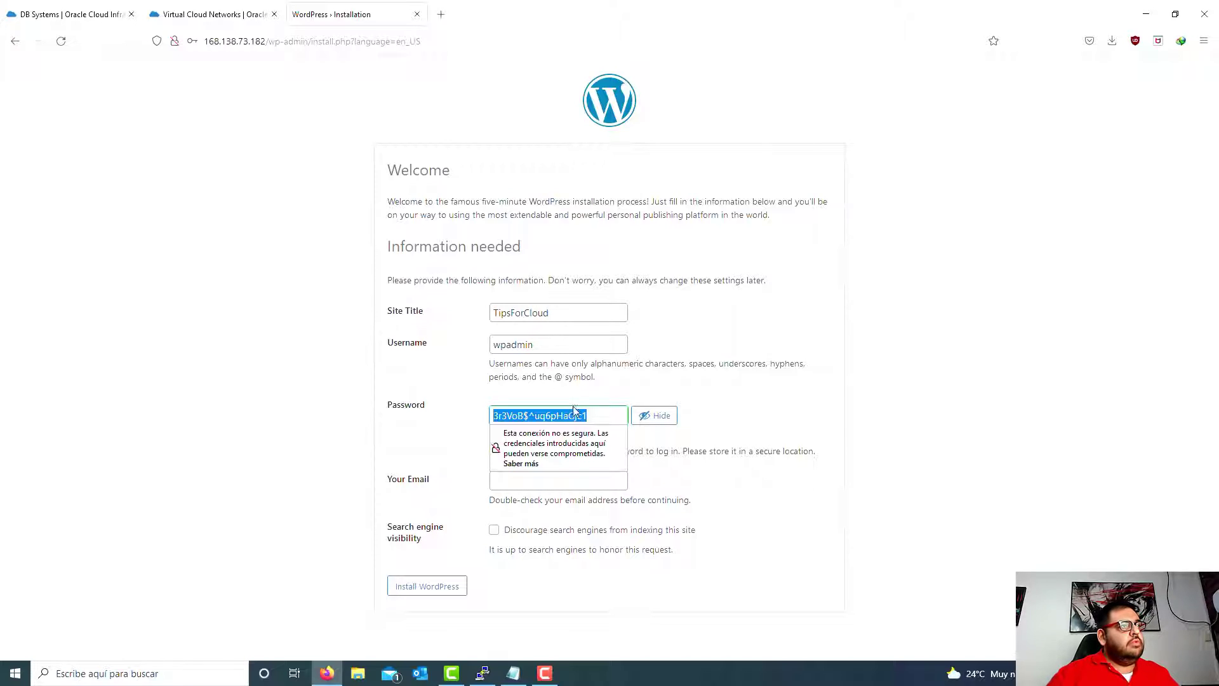
left_click_drag(587, 415, 447, 403)
key("ctrl+c")
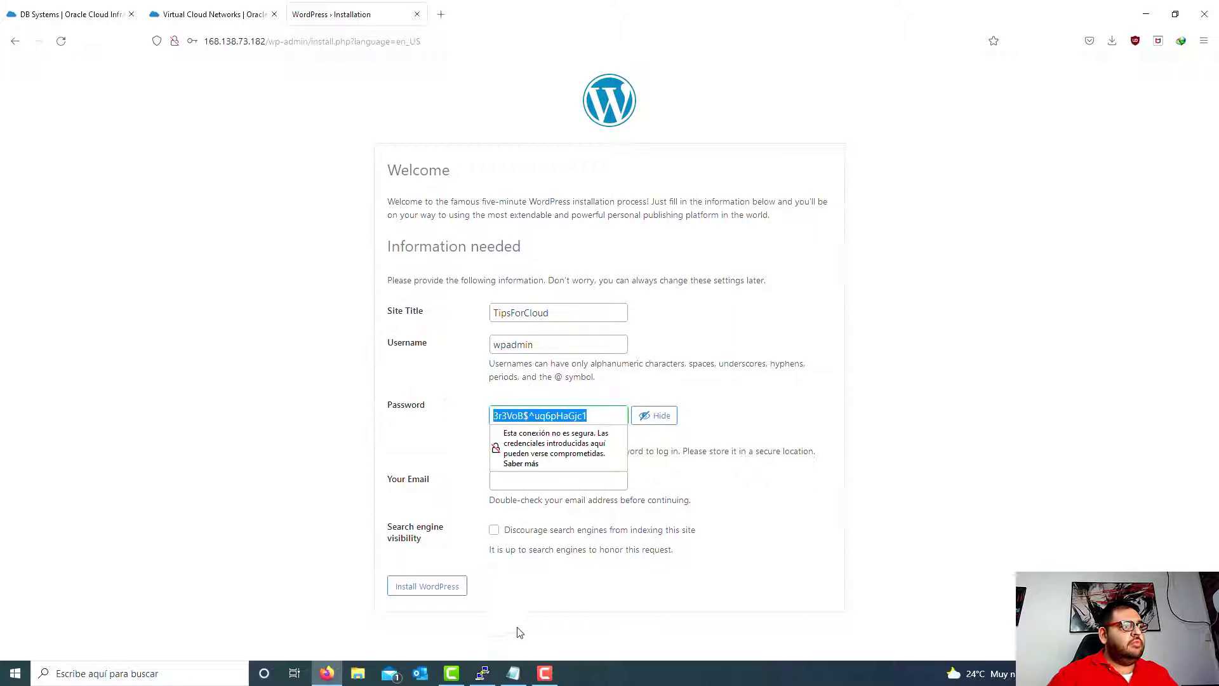
left_click(515, 674)
- Add a Wordpress section to the notes with the admin User line and the pasted generated password
left_click(505, 429)
key("Return")
type("Wordp")
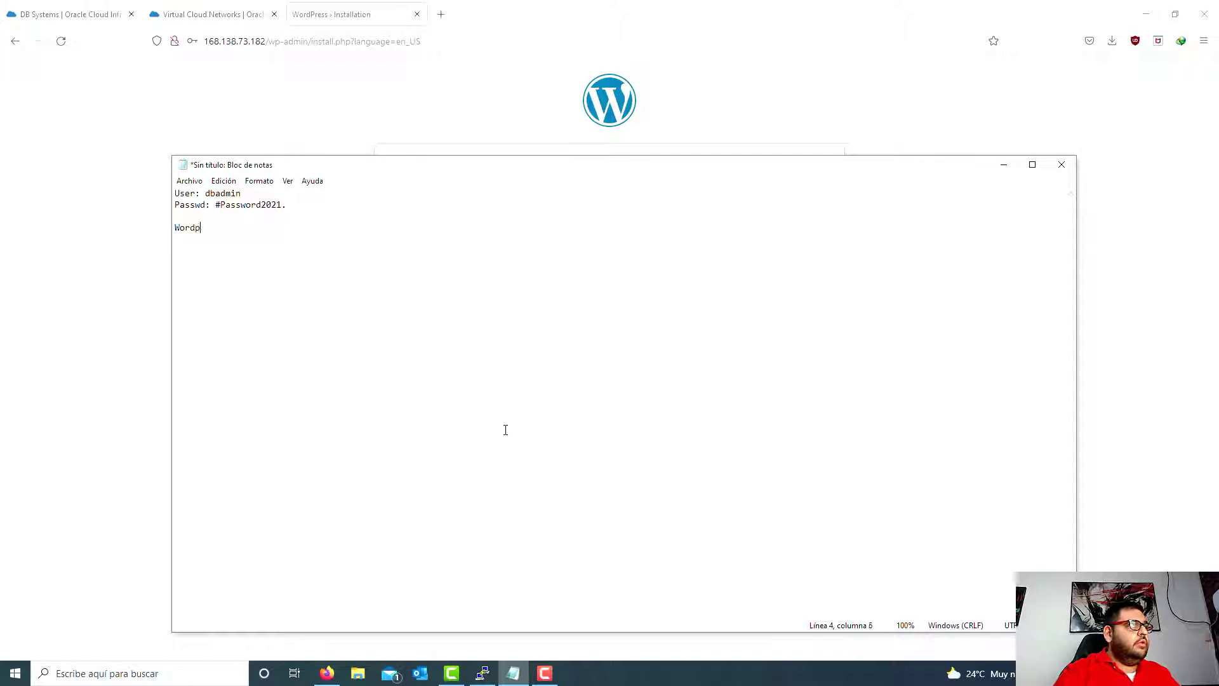
type("ress Us")
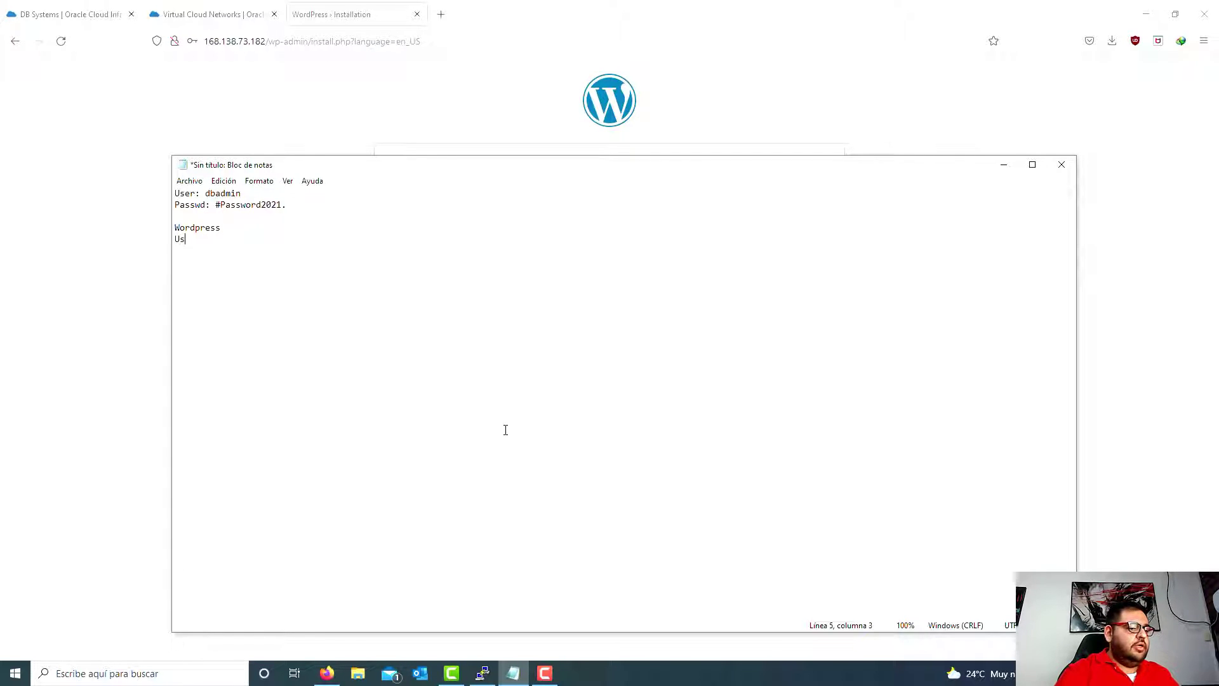
type("er: wpadm")
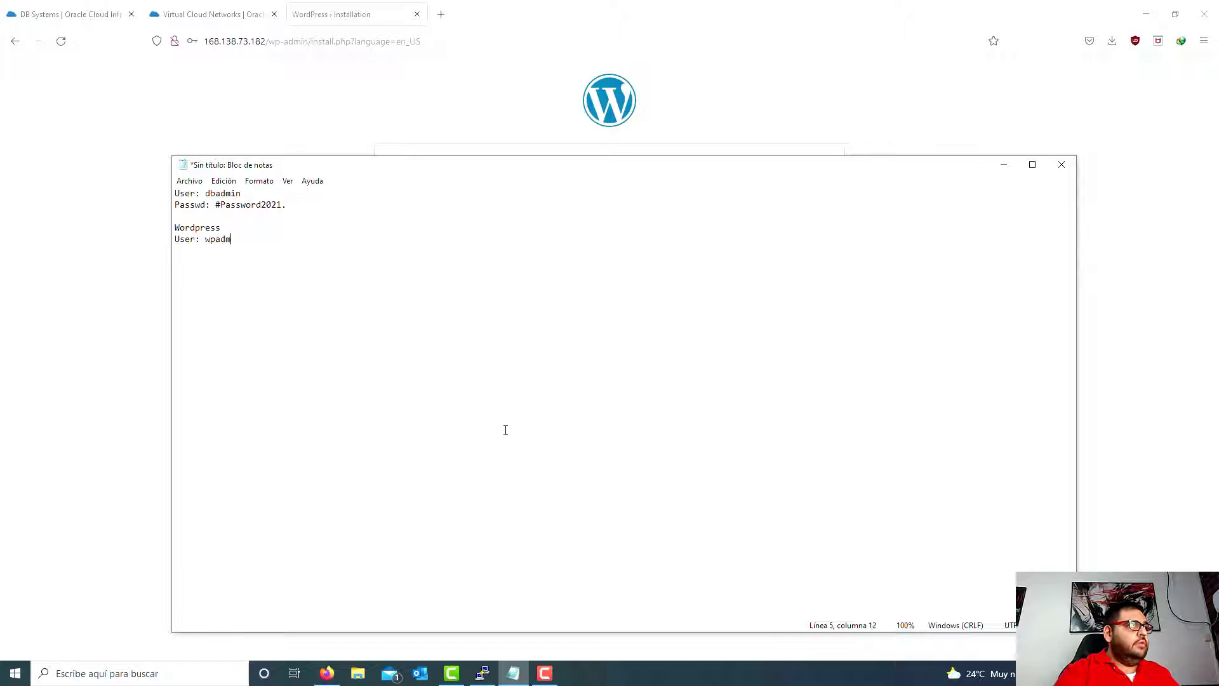
type("in Pass:")
key("ctrl+v")
left_click(111, 342)
- Enter the admin's tipsforcloud e-mail address and leave 'Discourage search engines from indexing' unticked
left_click(564, 479)
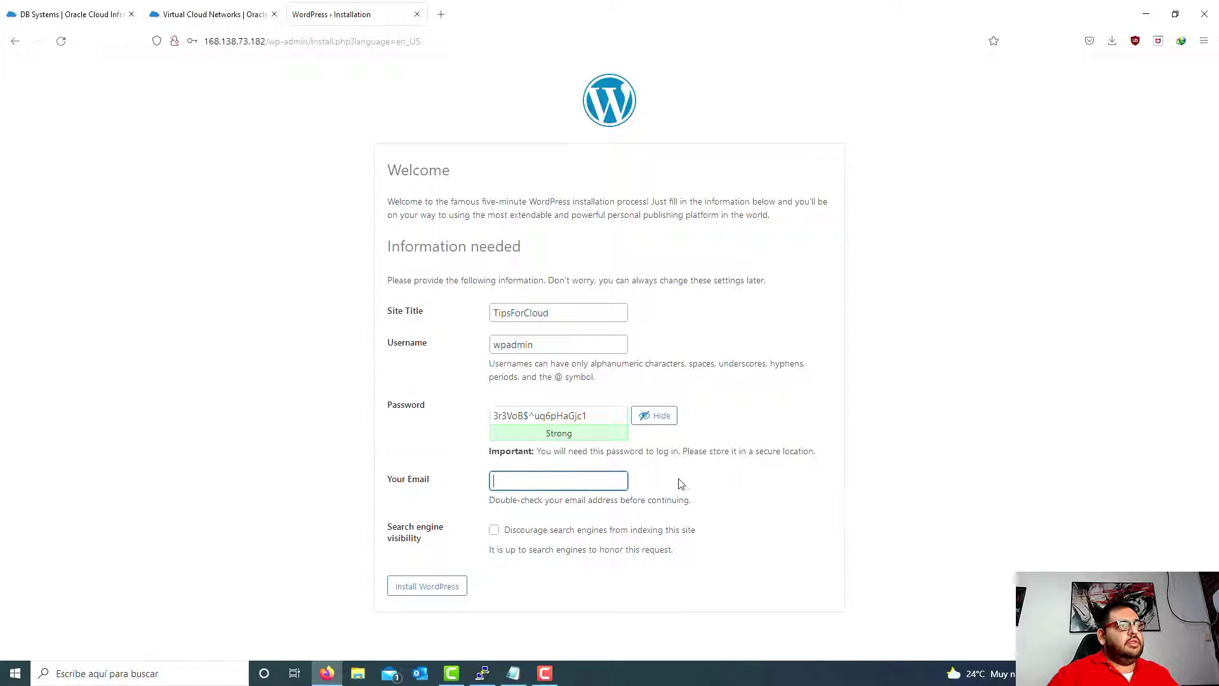
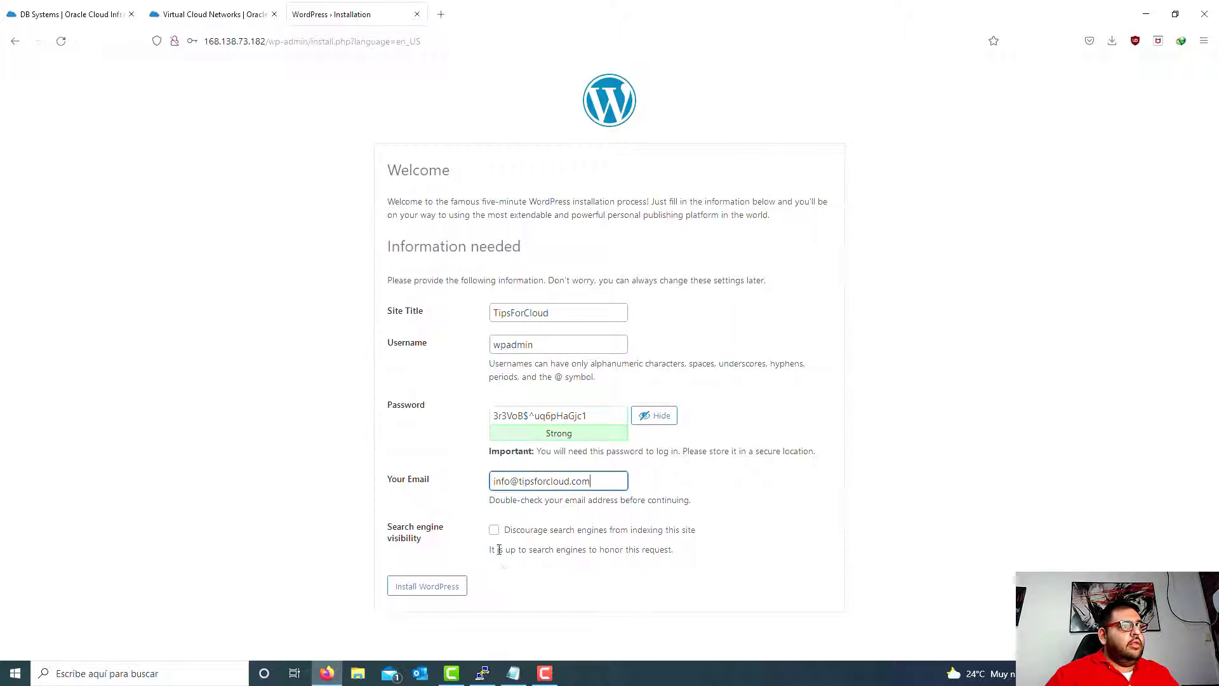
left_click(494, 529)
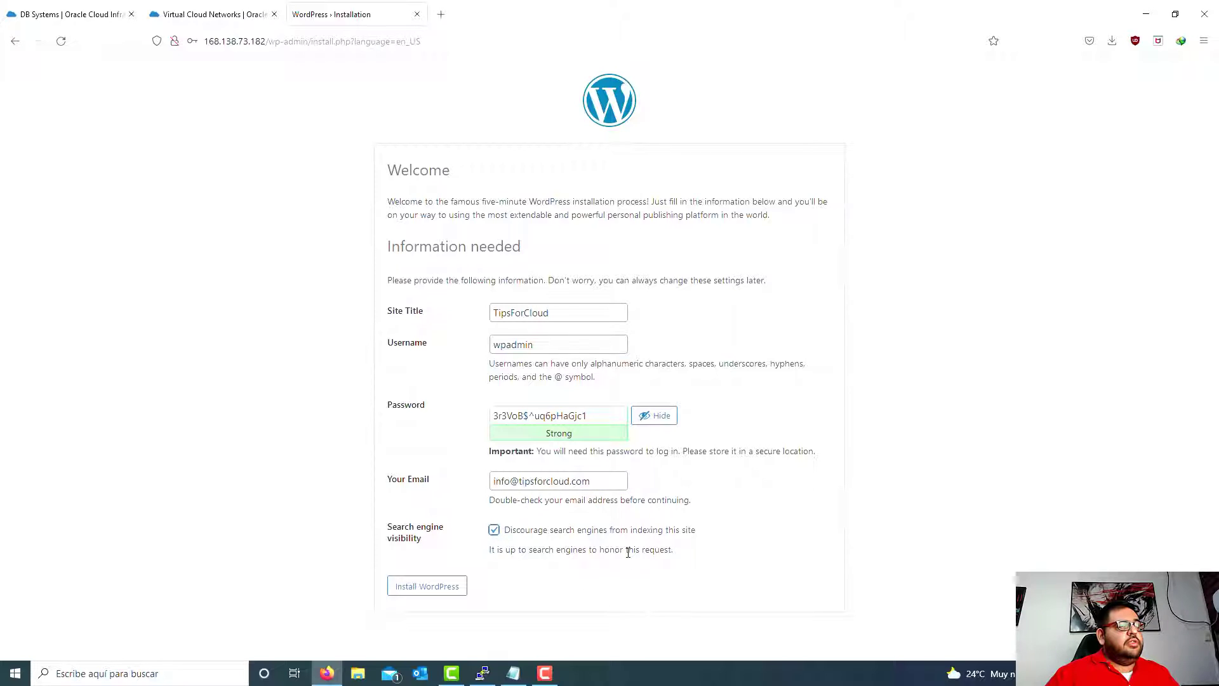
left_click(494, 530)
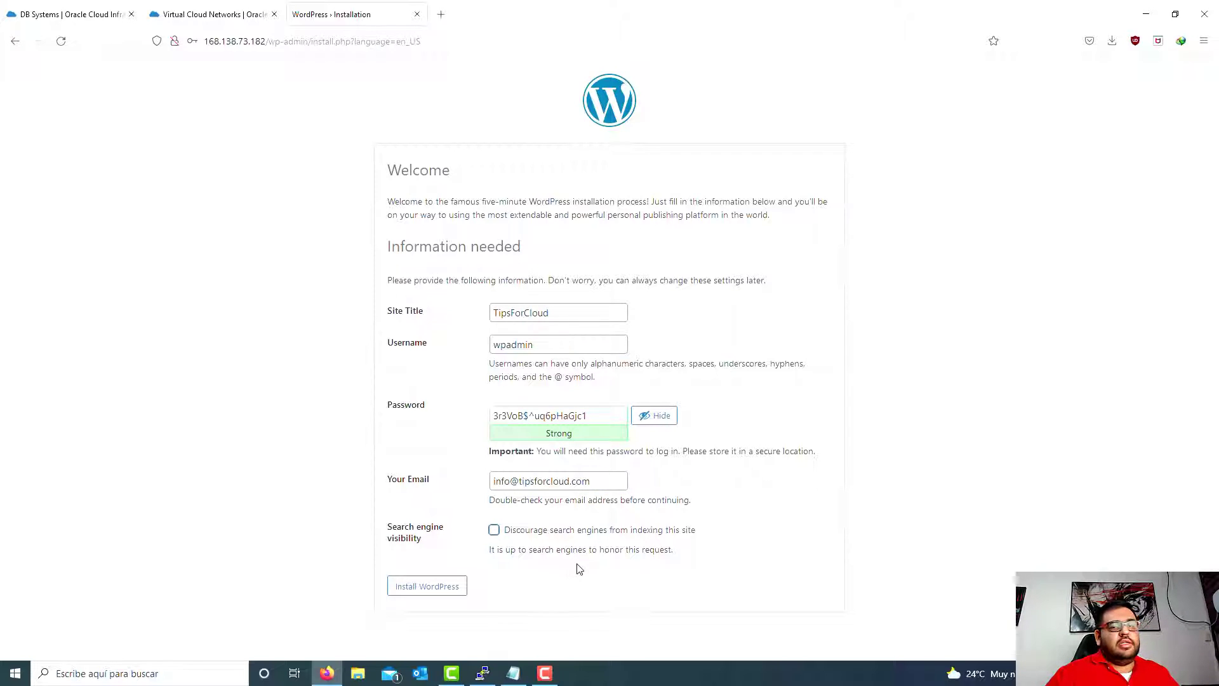
- Install WordPress, set Firefox to never save this login, and go to the Log In page
left_click(432, 587)
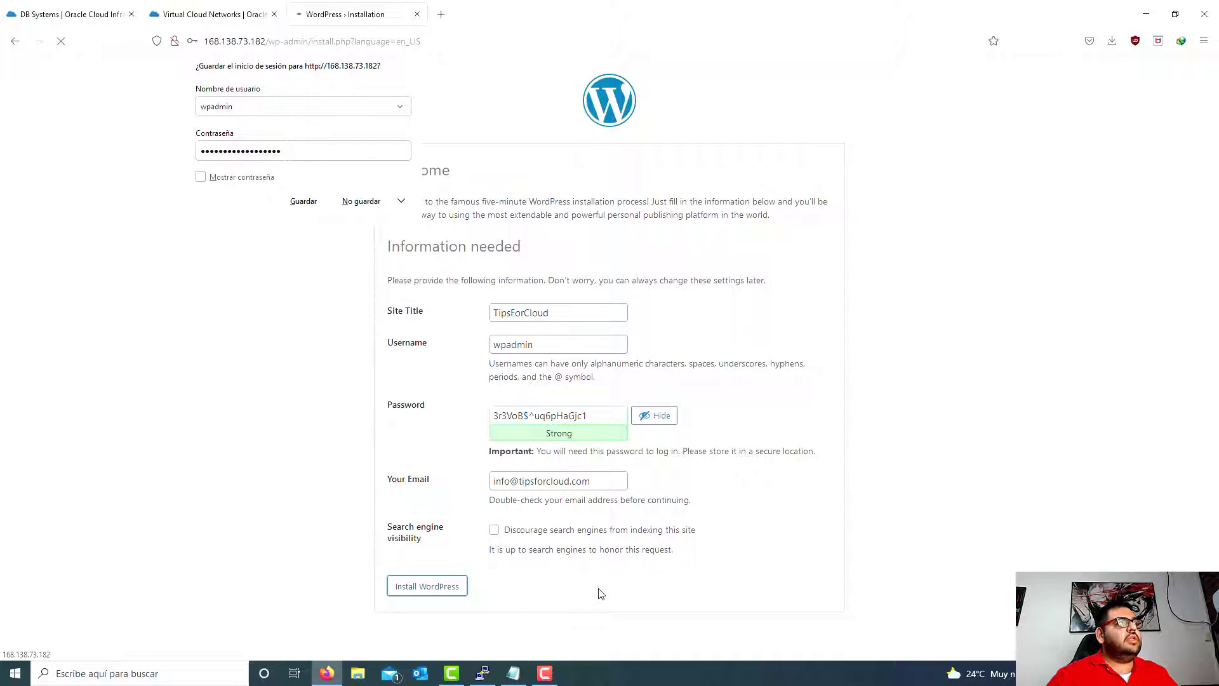
left_click(401, 202)
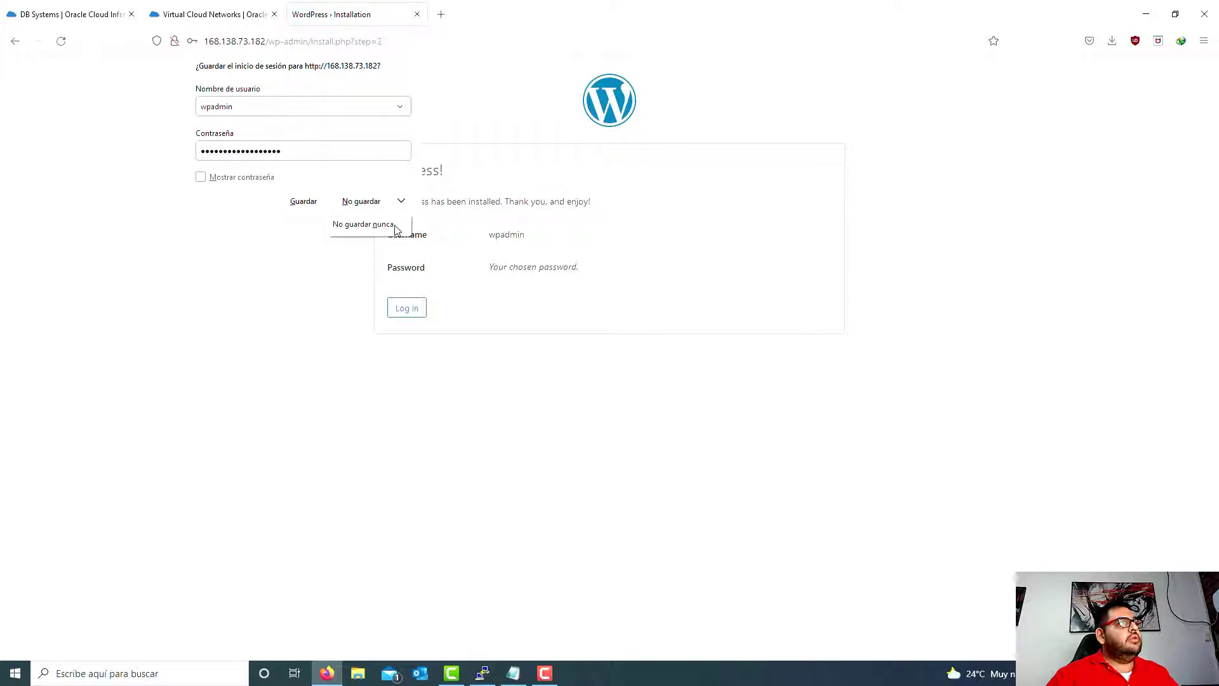
left_click(396, 226)
left_click_drag(489, 267, 569, 267)
left_click(562, 285)
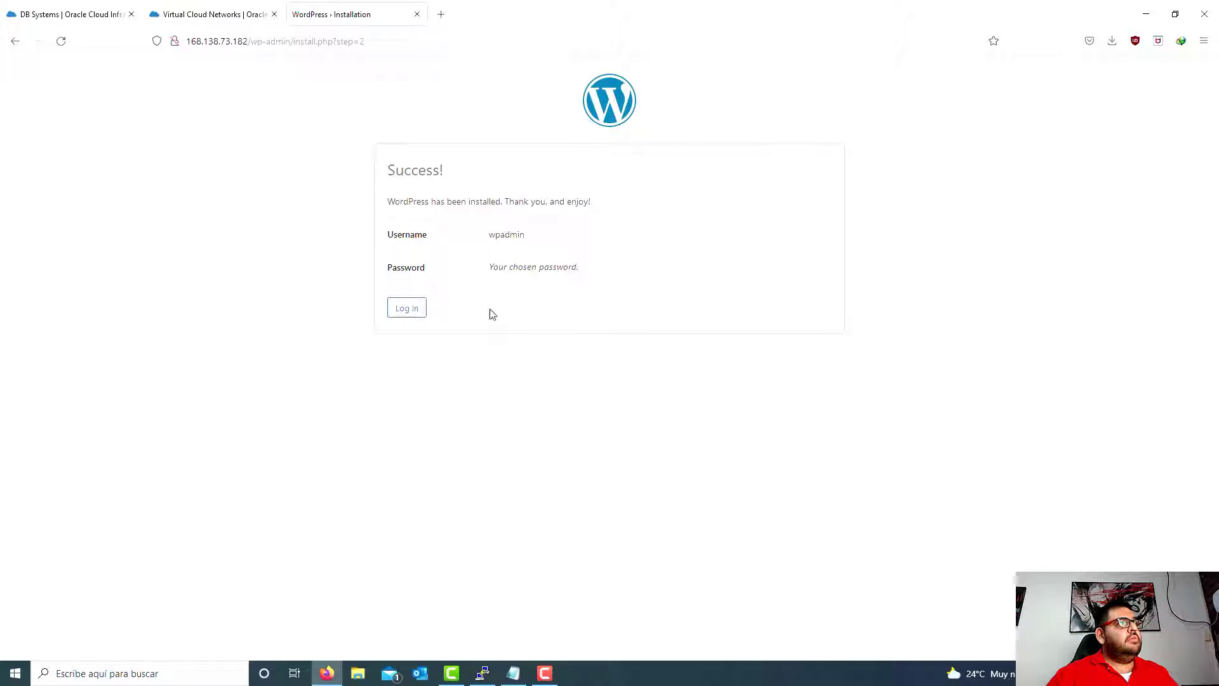
left_click(396, 311)
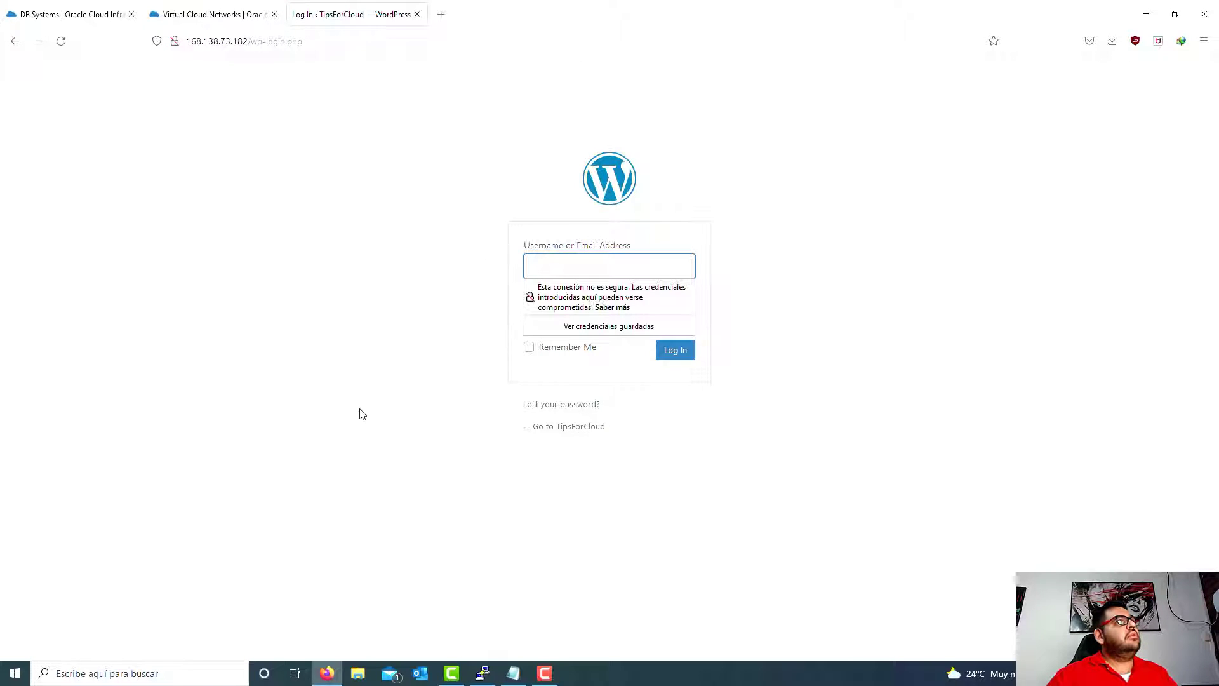
- Remove wp-login.php from the address to load the homepage with its Hello world! post
left_click_drag(253, 41, 359, 43)
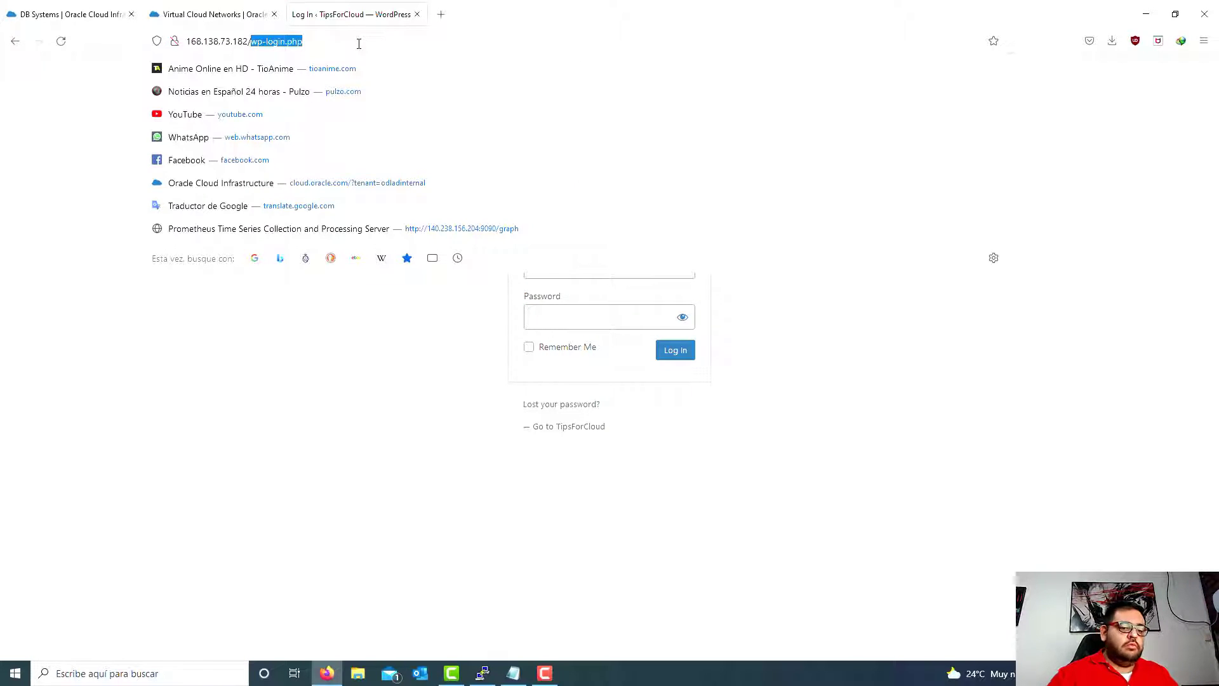
key("BackSpace")
key("Return")
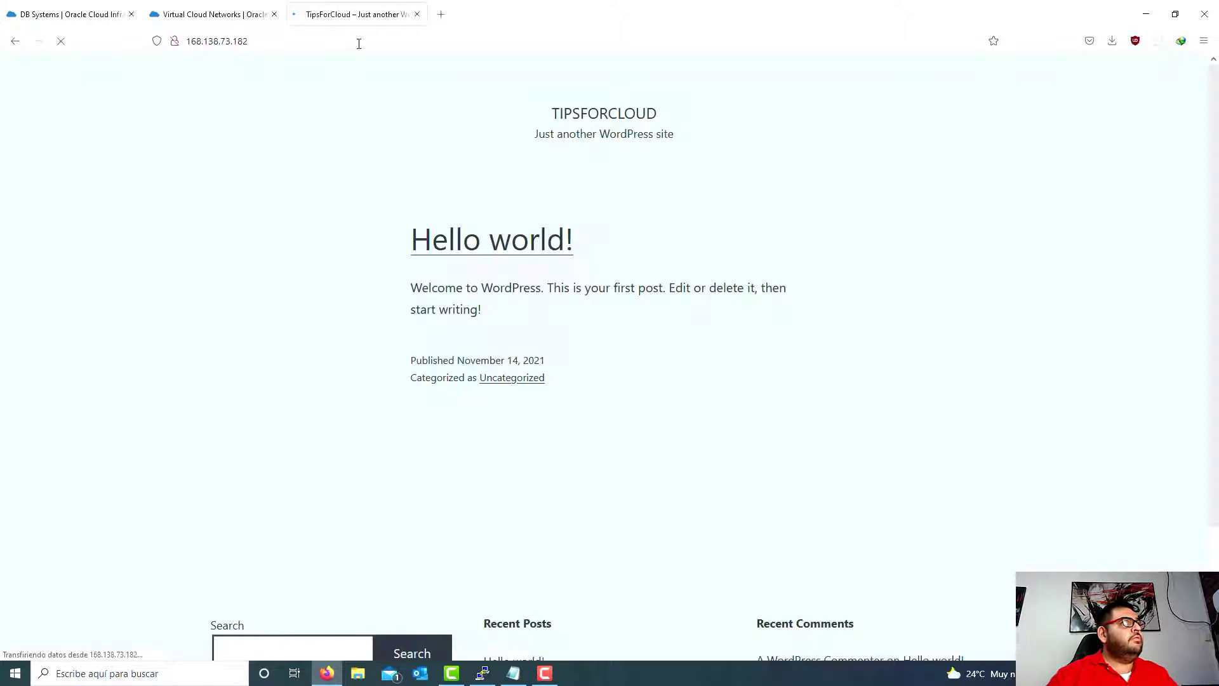